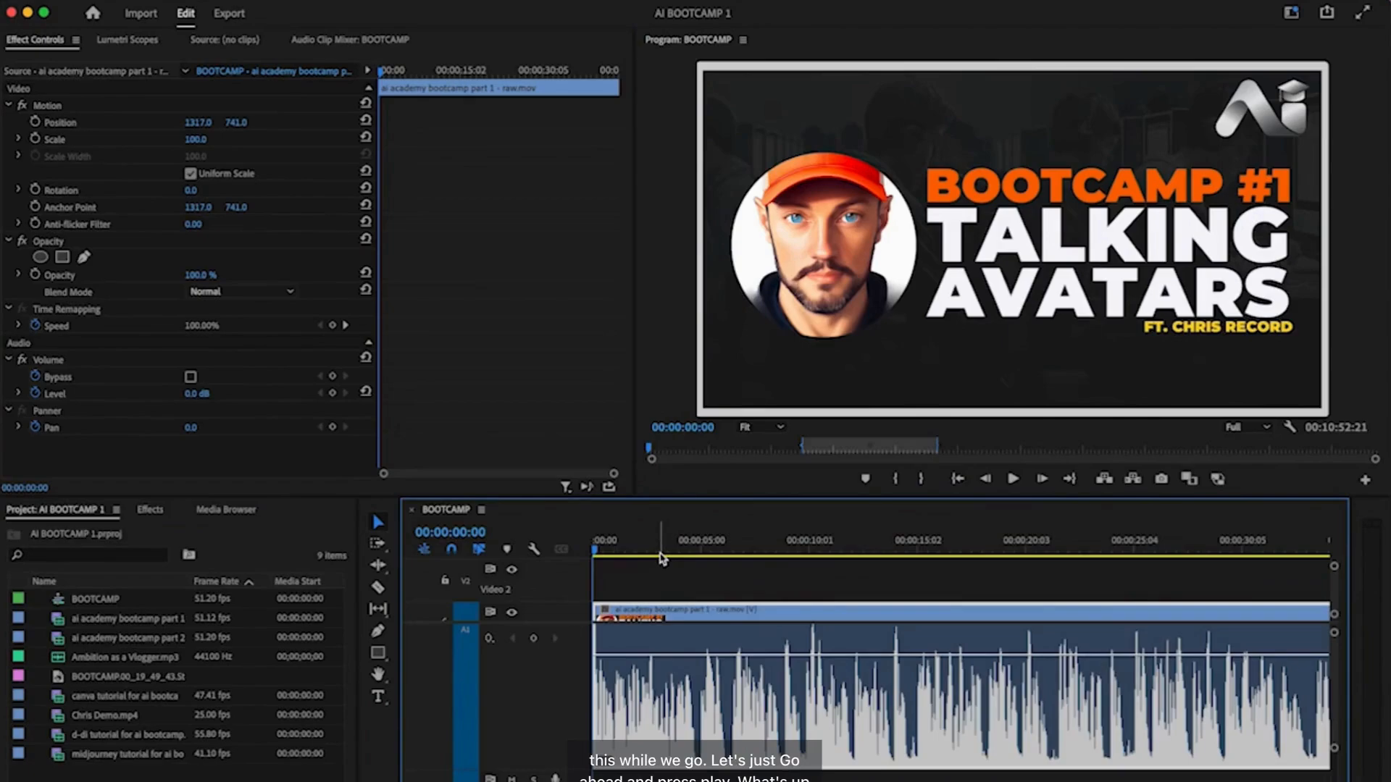
- Play the BOOTCAMP sequence briefly, then scrub through the talking-avatar, D-ID and editing sections
key(space)
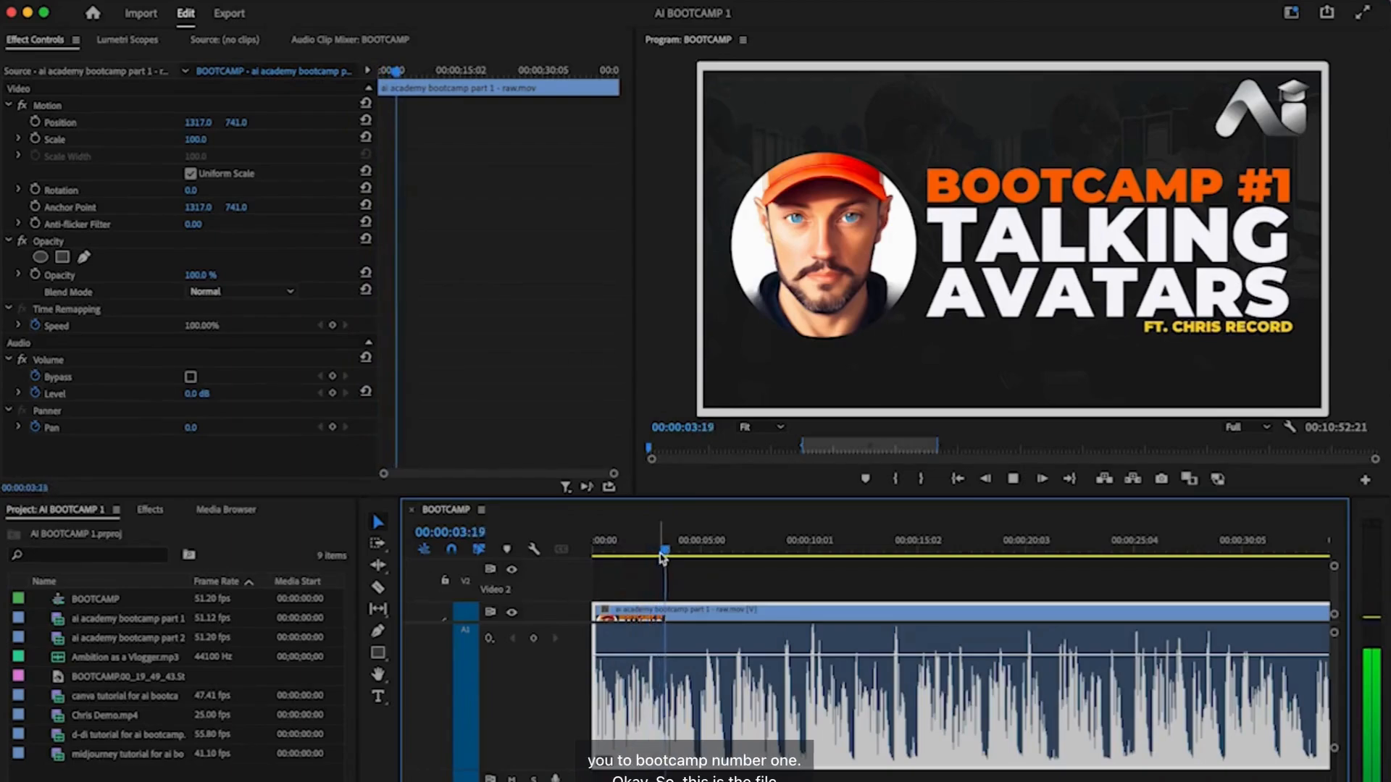
key(space)
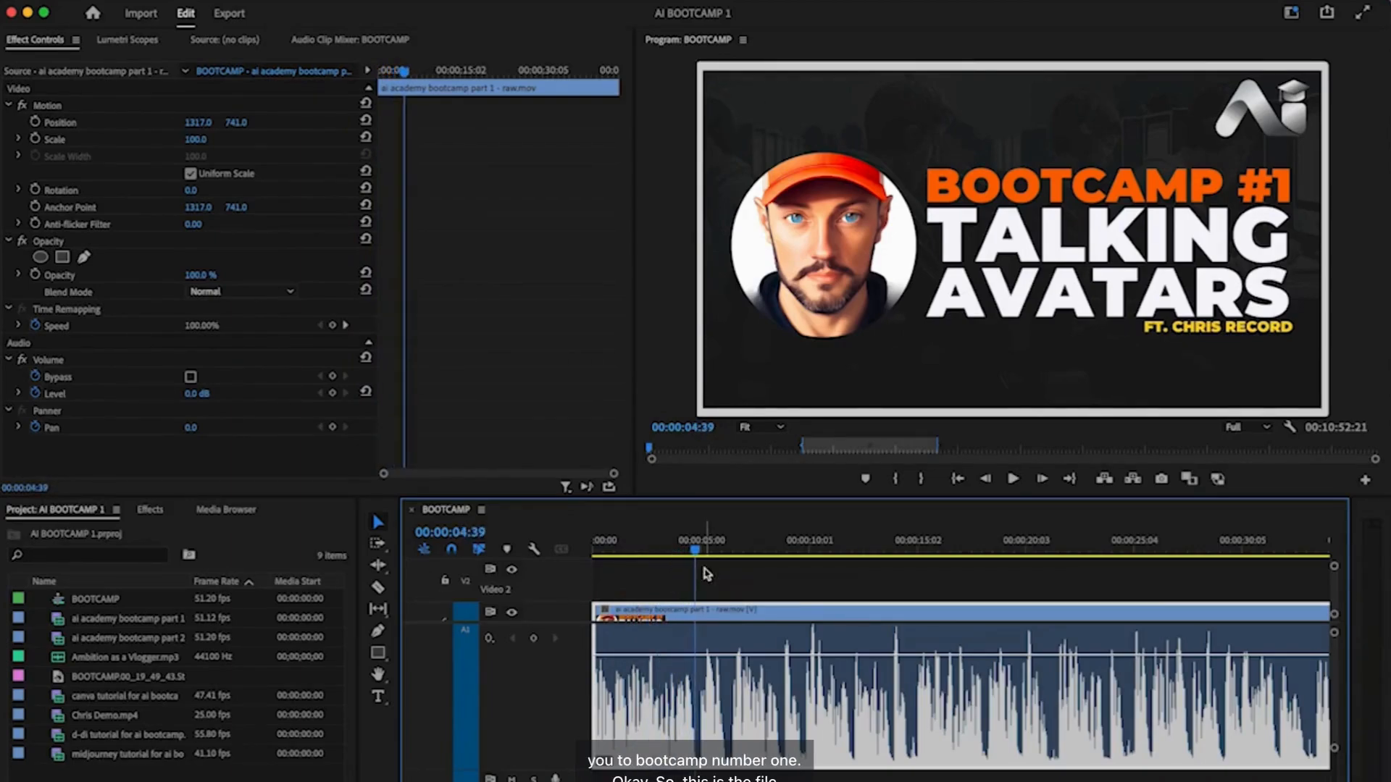
scroll(697, 610, down, 15)
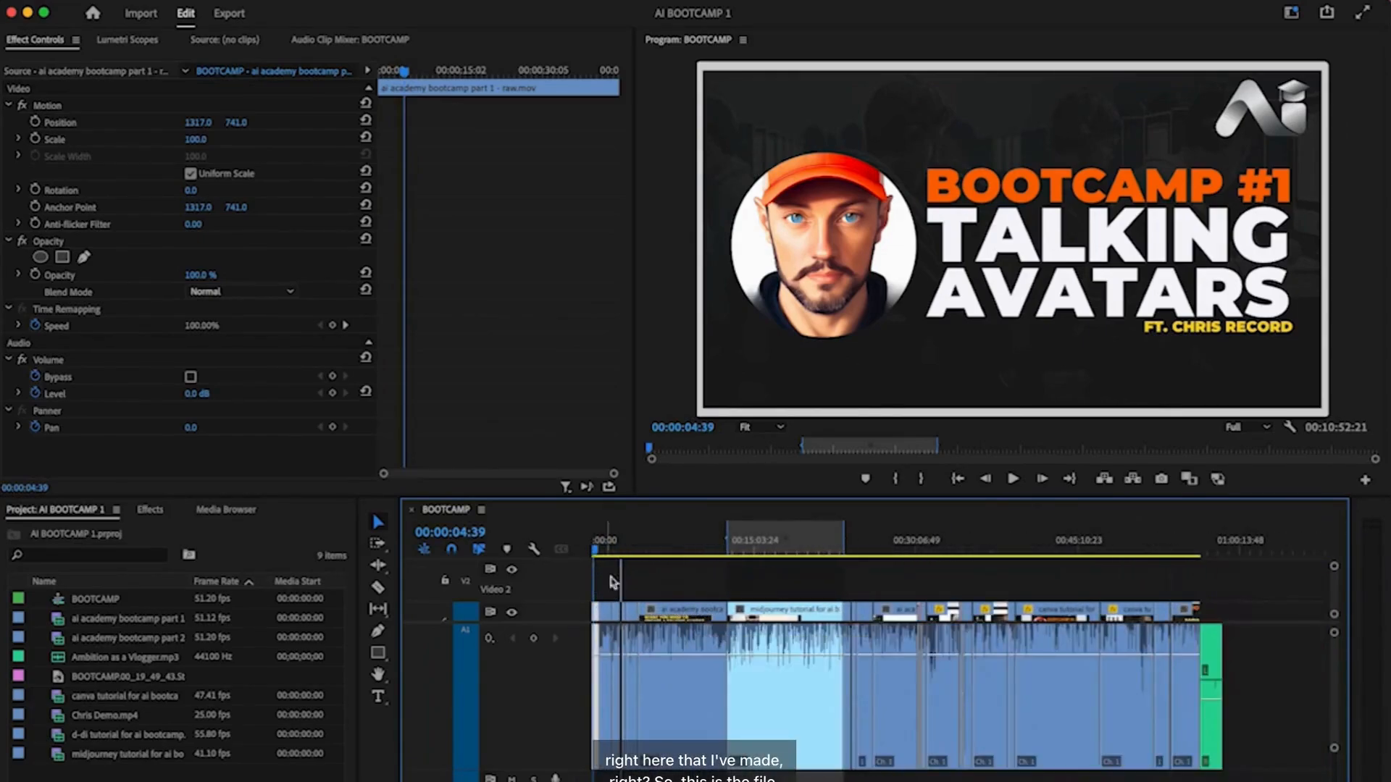
click(605, 553)
drag(608, 555, 623, 555)
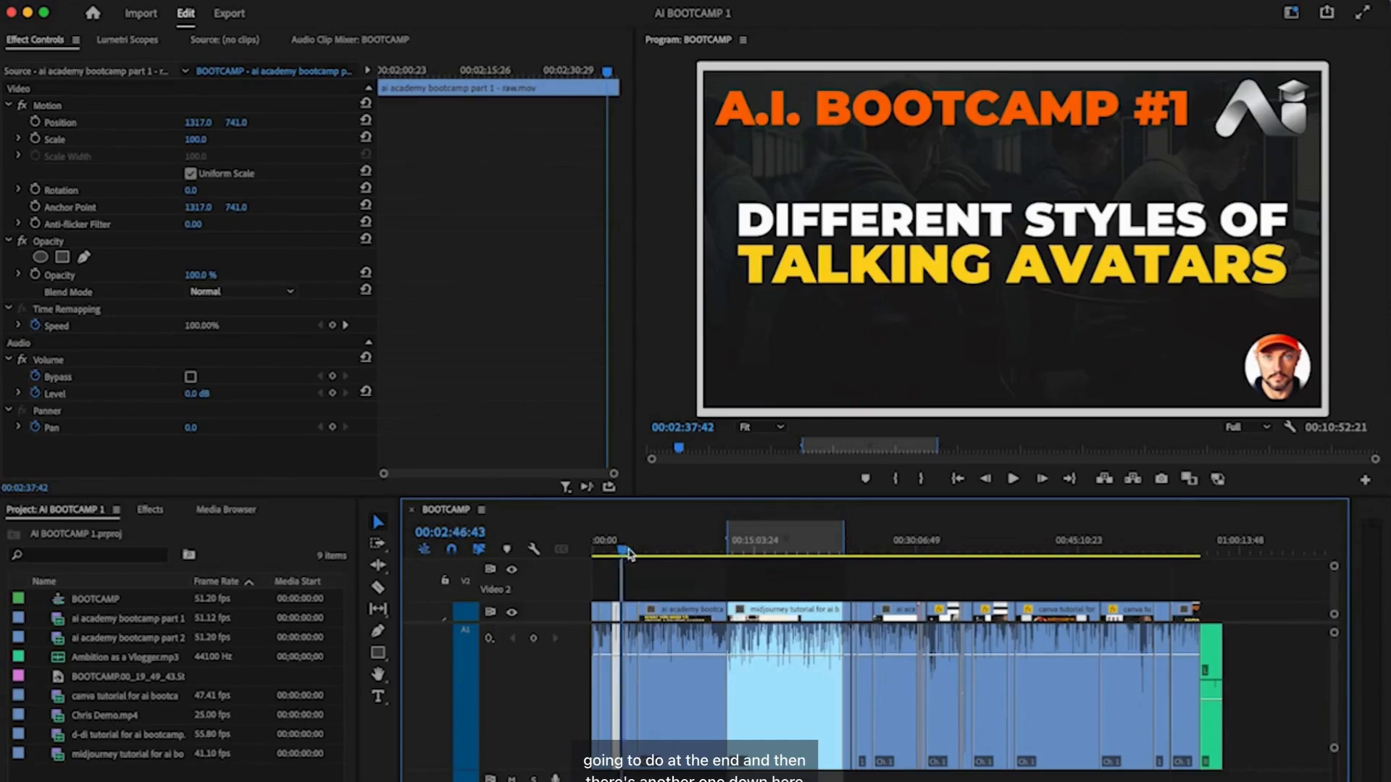
click(893, 551)
click(1163, 552)
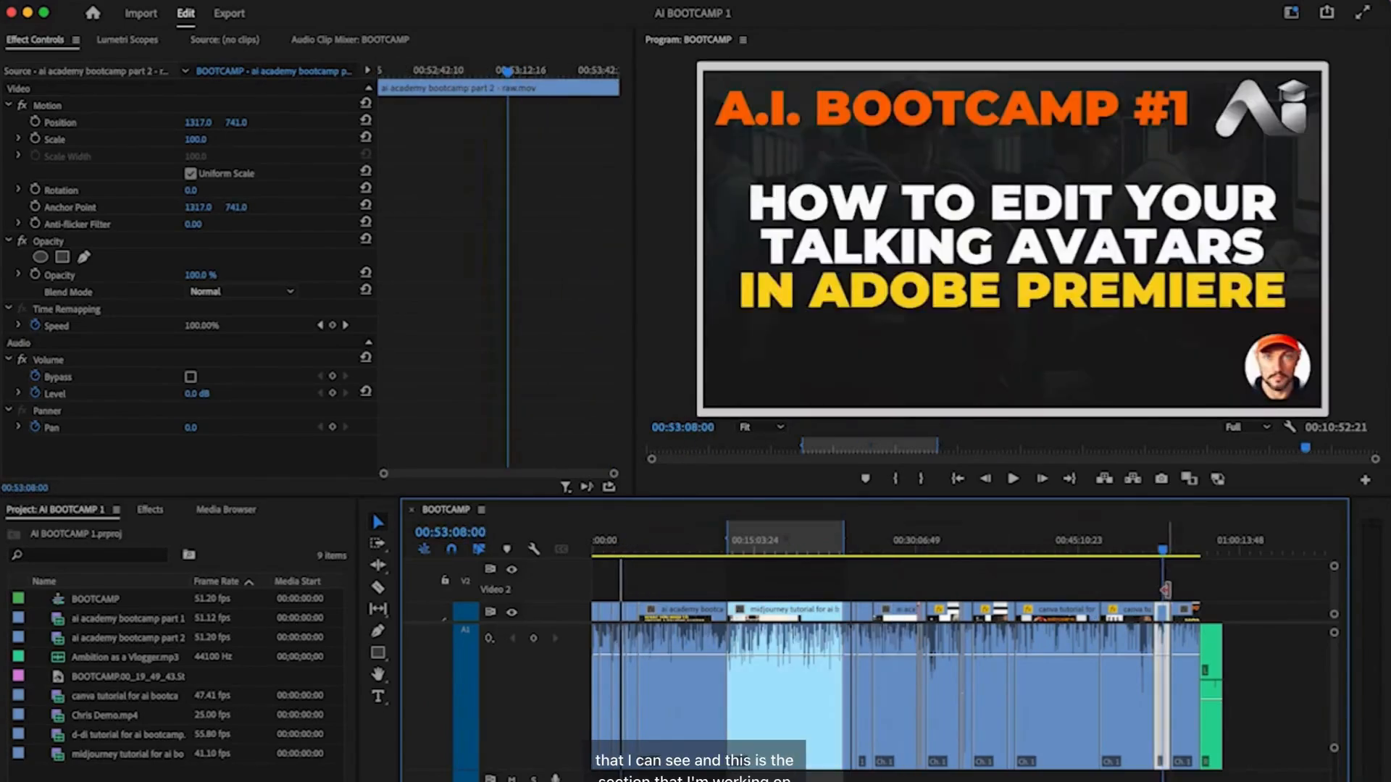
- Zoom in on the live demonstration card and avatar placeholder, fit the sequence, and return the playhead to the start
key(=)
drag(1154, 551, 1172, 553)
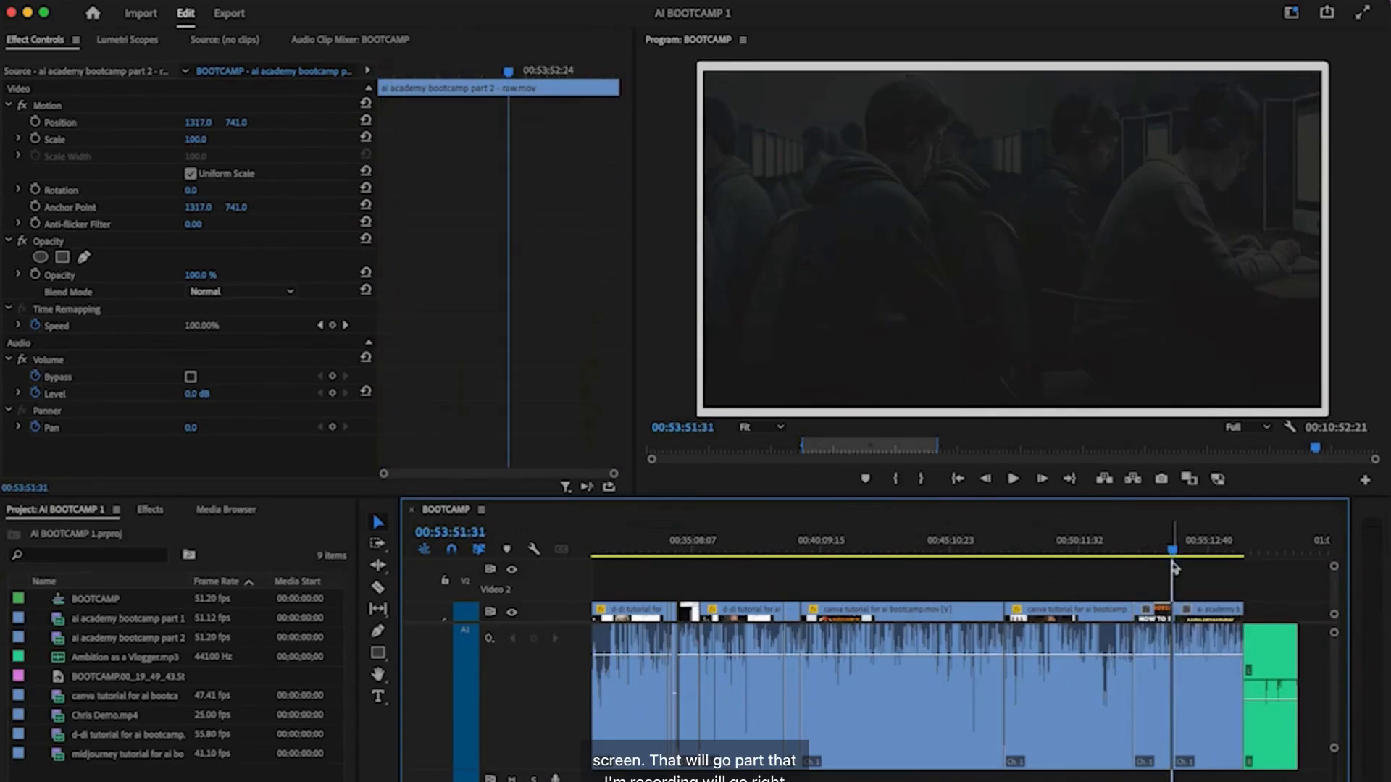
key(=)
key(=)
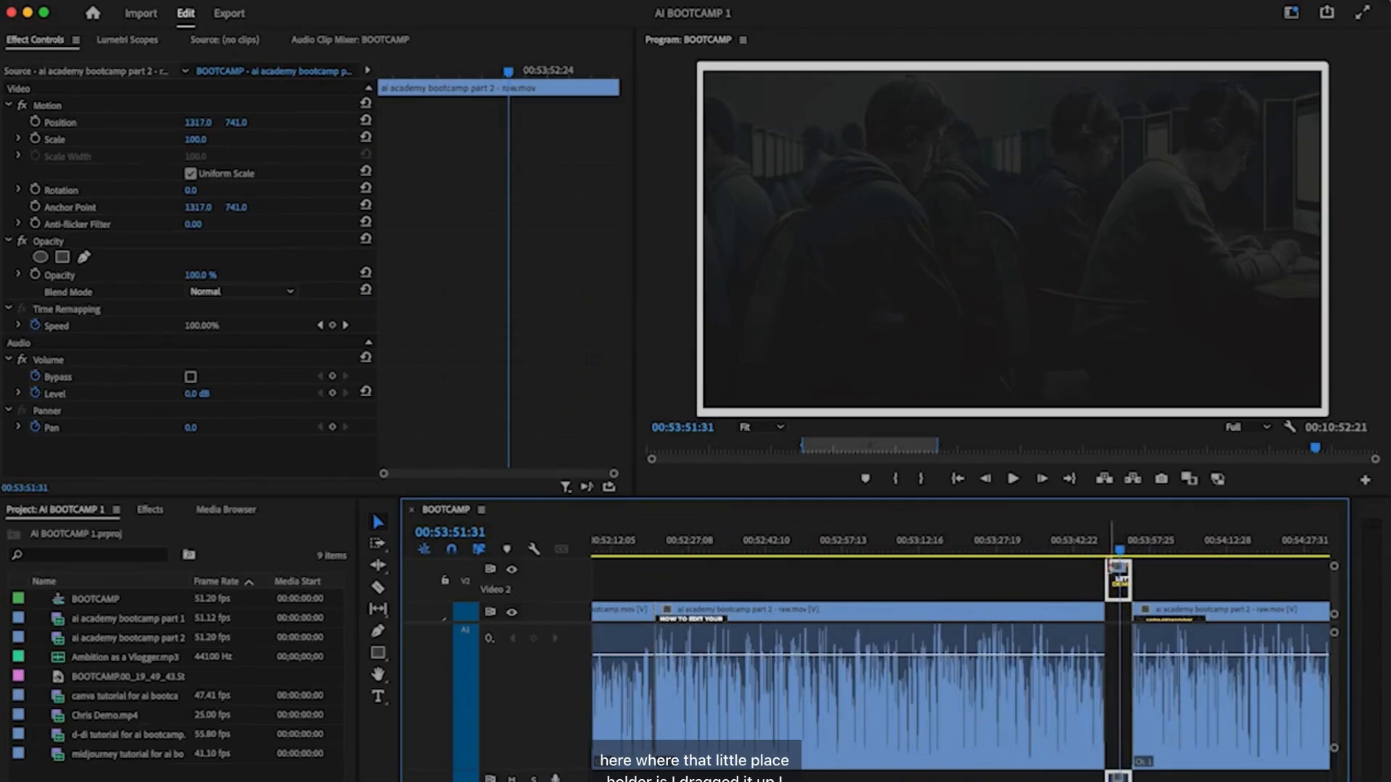
key(minus)
key(backslash)
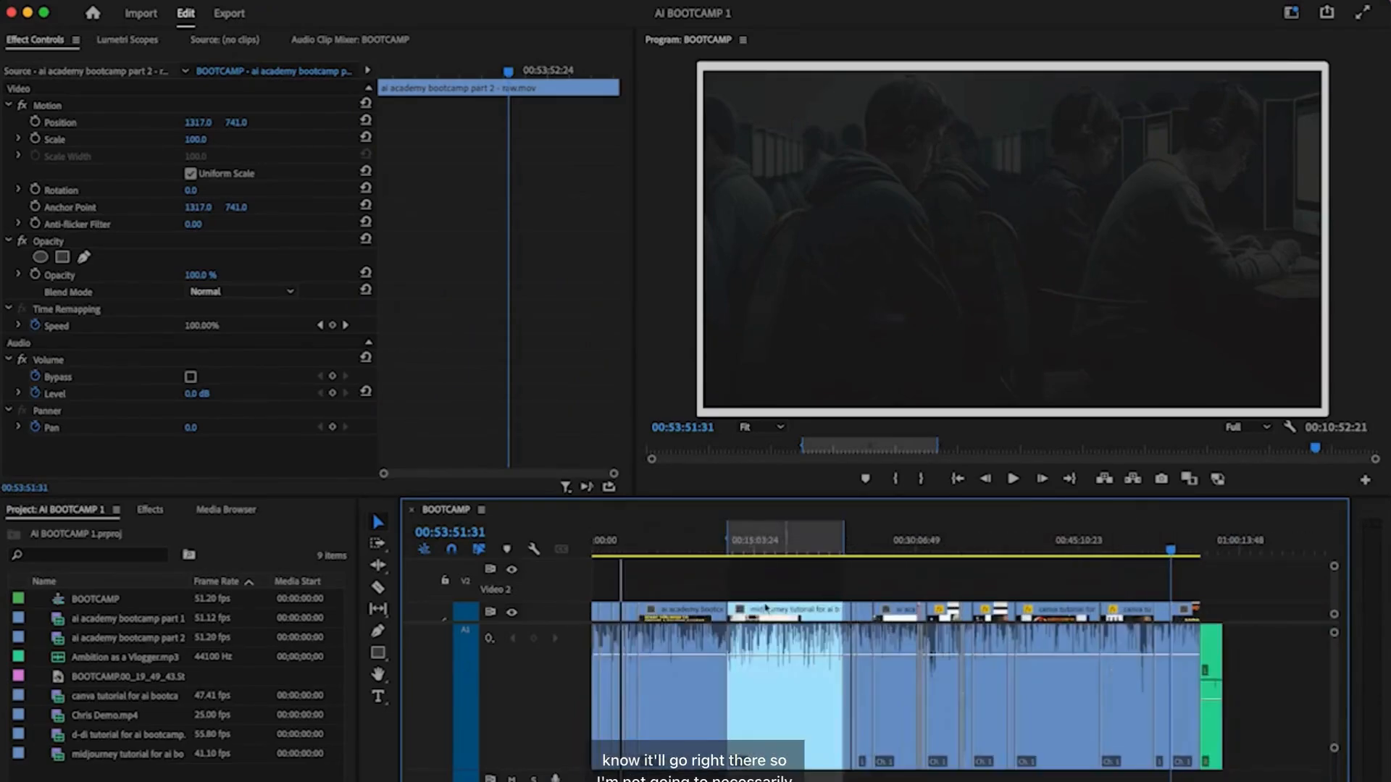
drag(704, 543, 587, 553)
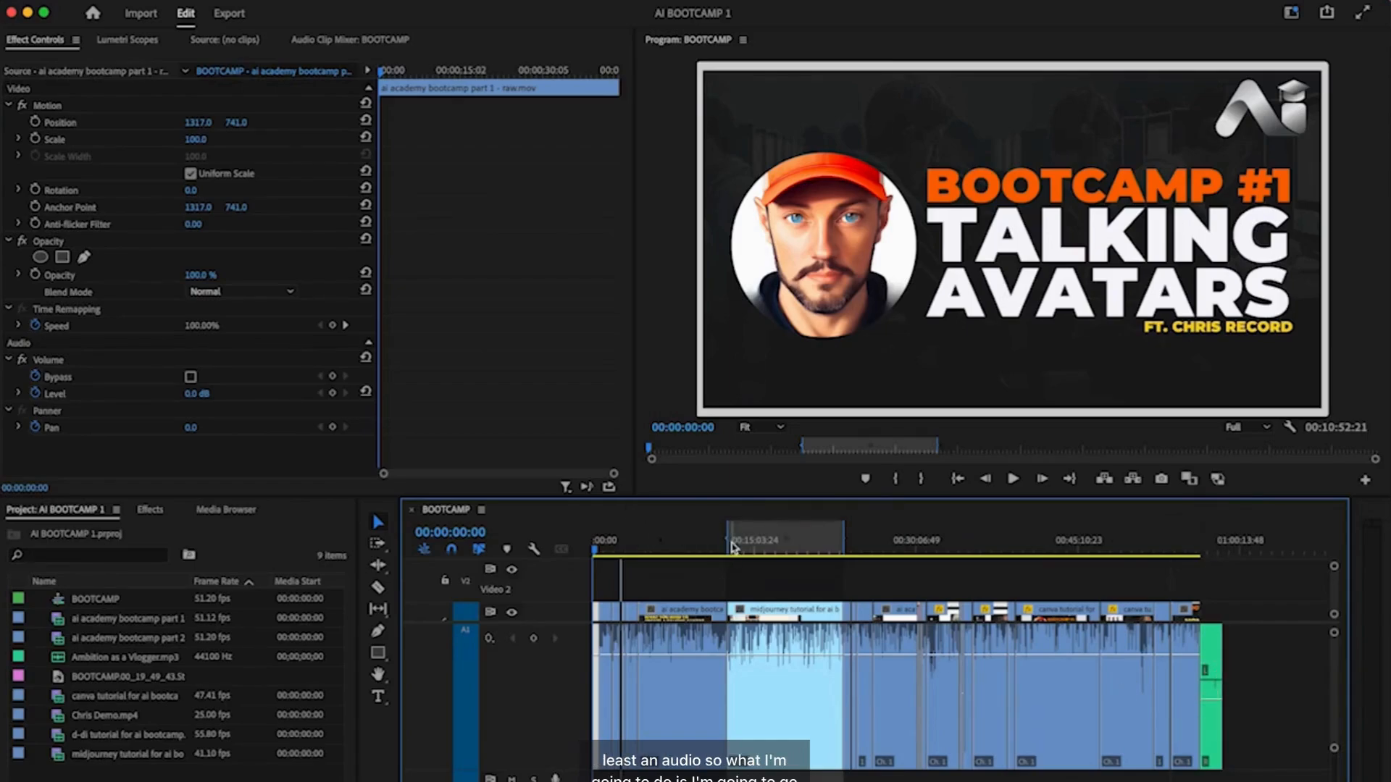
- Set an In point at the very start of the sequence
click(699, 551)
drag(699, 550, 560, 553)
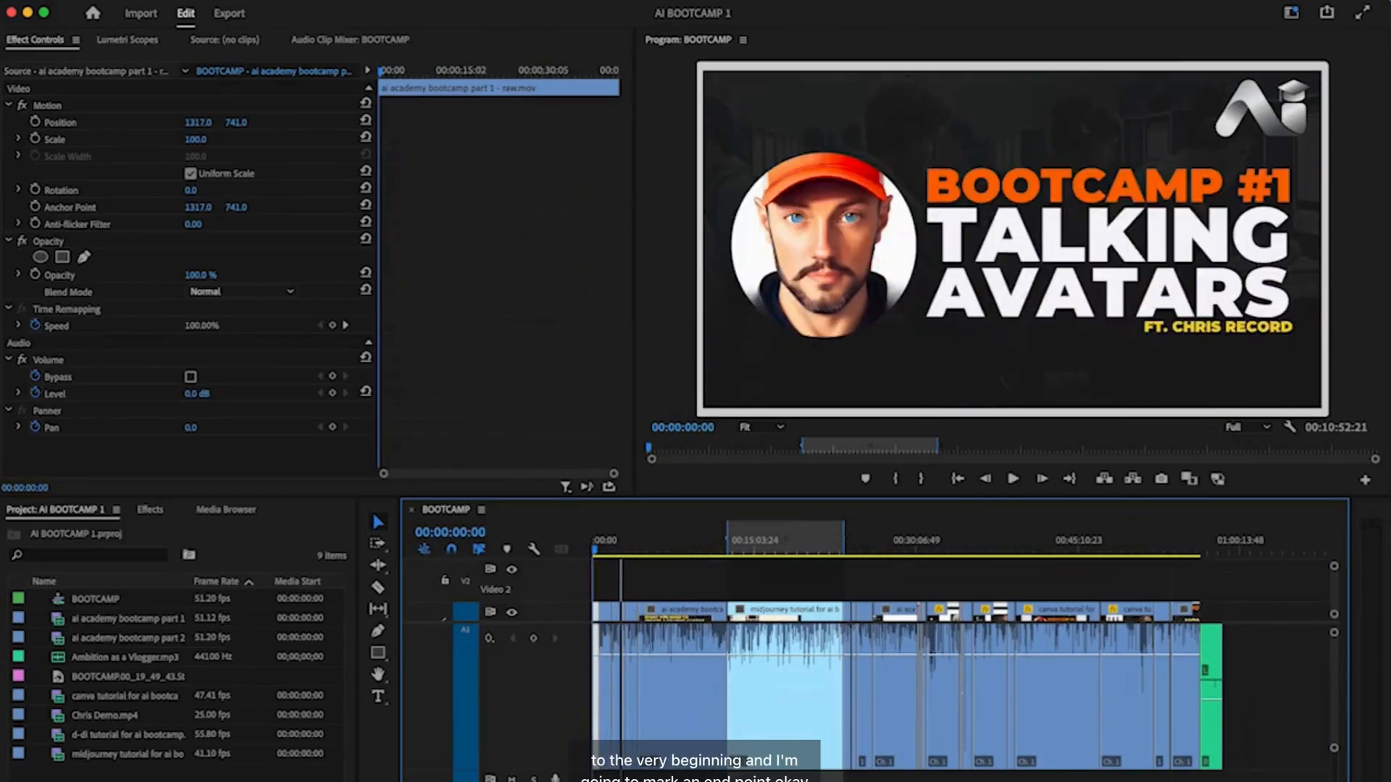
click(313, 2)
click(337, 11)
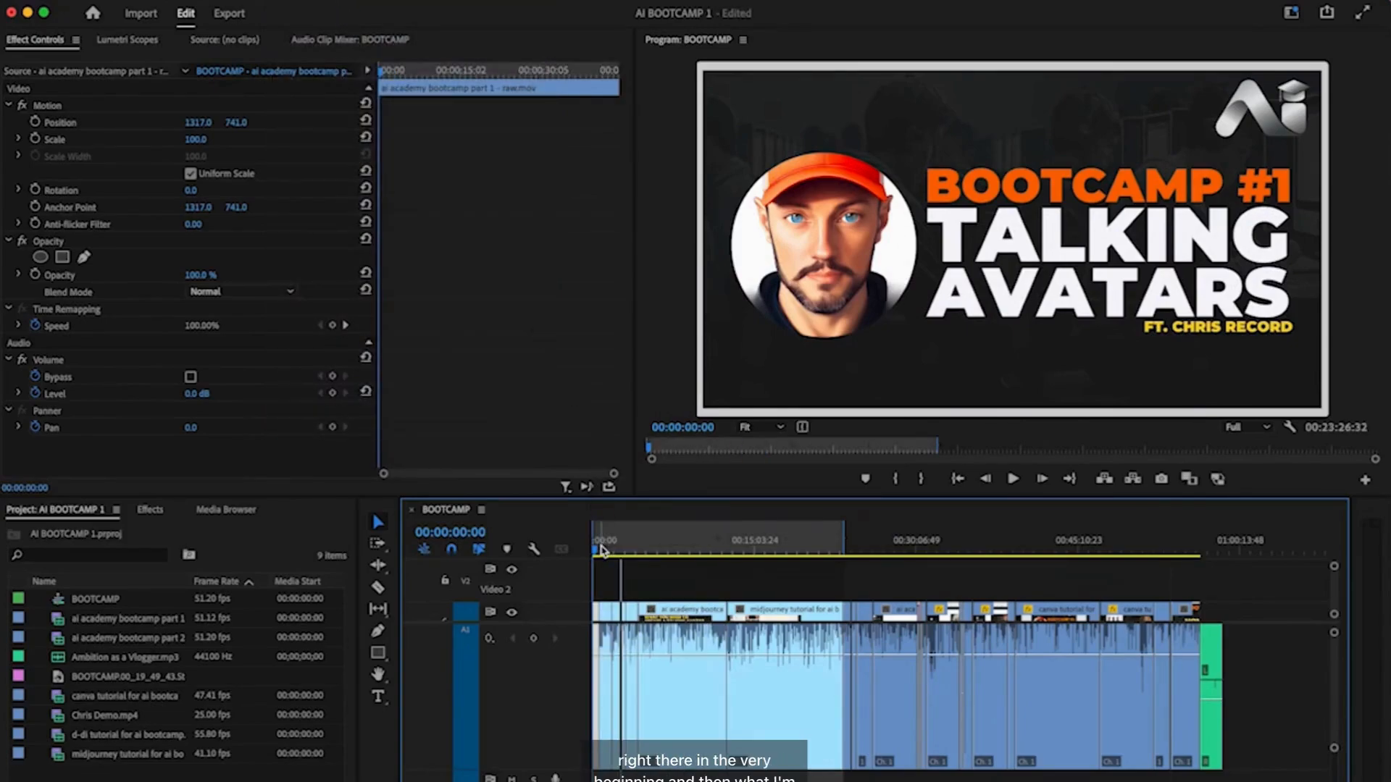
- Zoom the timeline in and jump between the start and the next edit point
click(601, 548)
key(=)
key(=)
key(=)
click(627, 543)
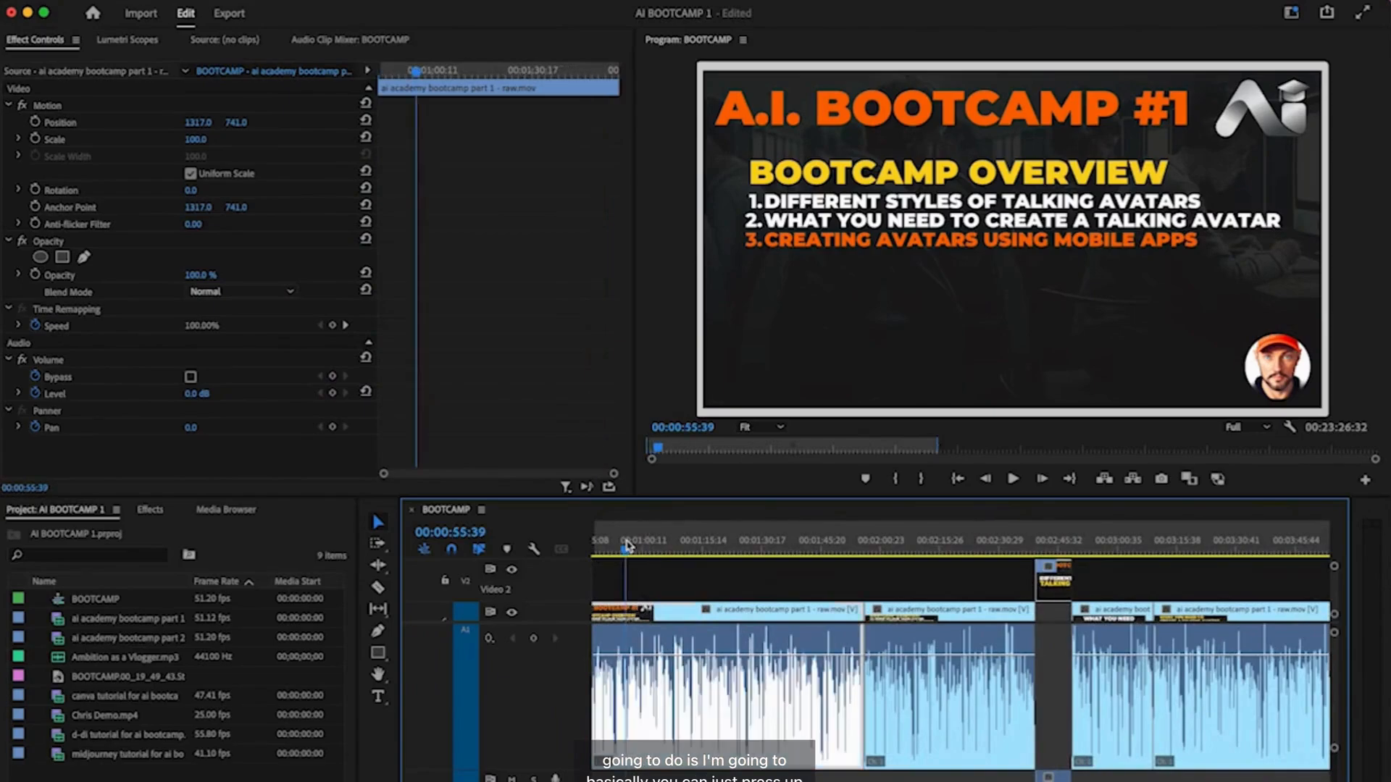
key(Home)
key(Down)
key(Up)
key(Down)
key(Up)
key(Down)
key(Up)
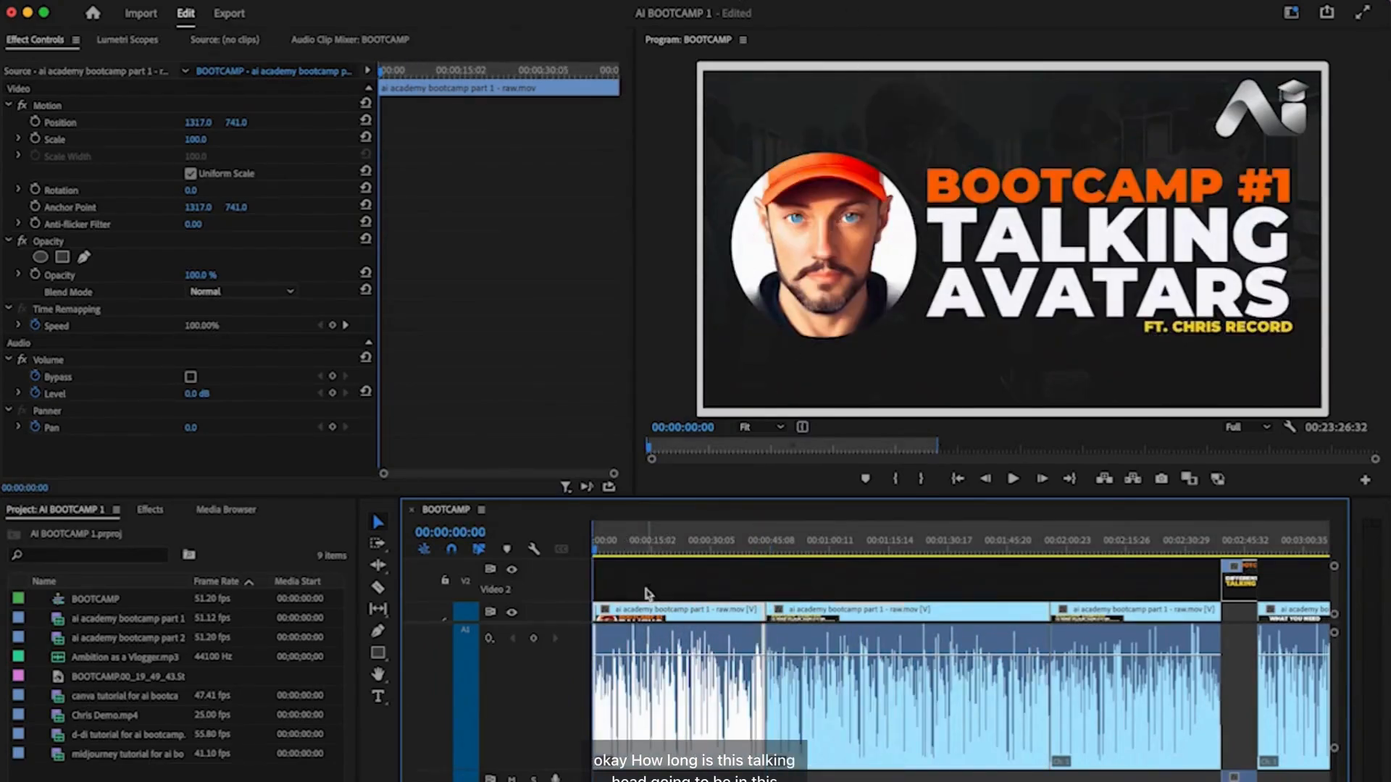
- Land the playhead on 00:00:20:49, the first frame of the Bootcamp Overview slide
drag(600, 555, 680, 562)
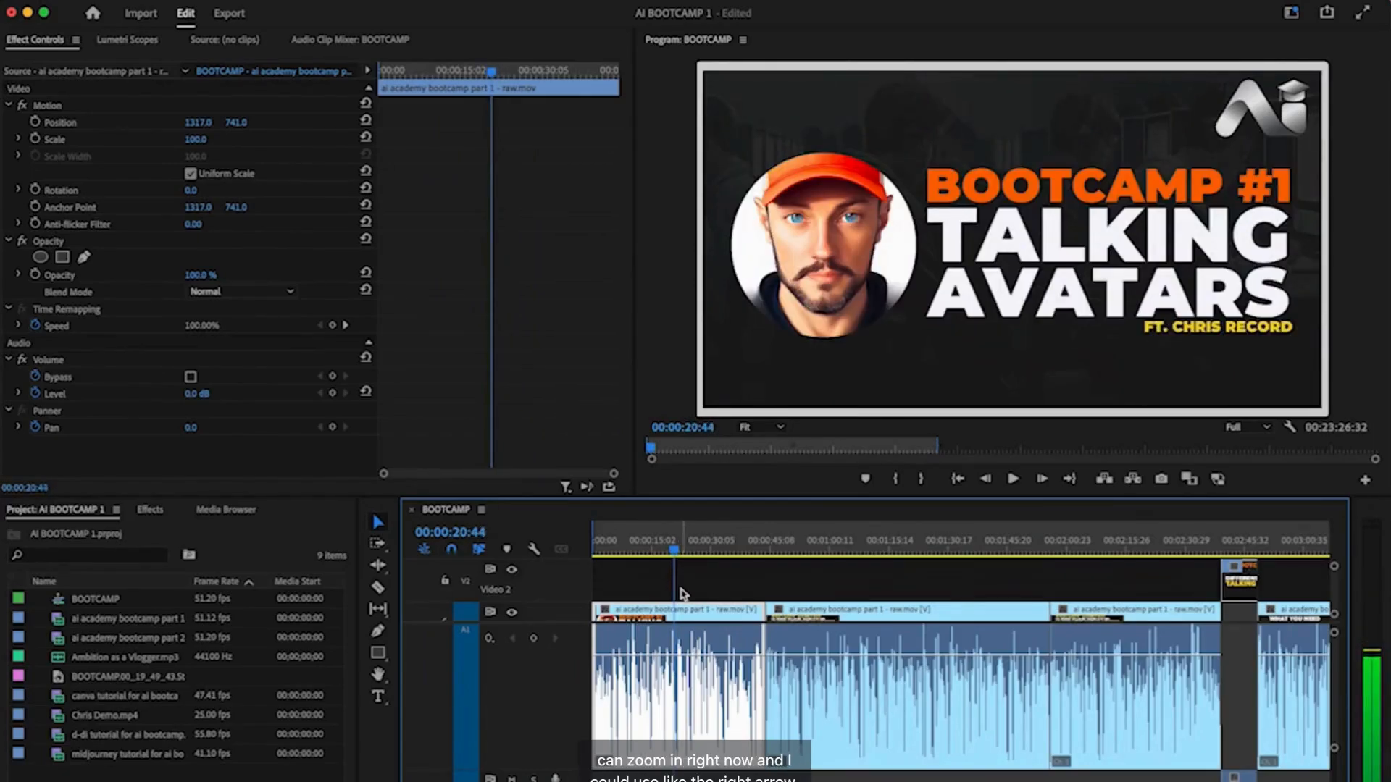
scroll(701, 621, up, 5)
scroll(701, 621, left, 5)
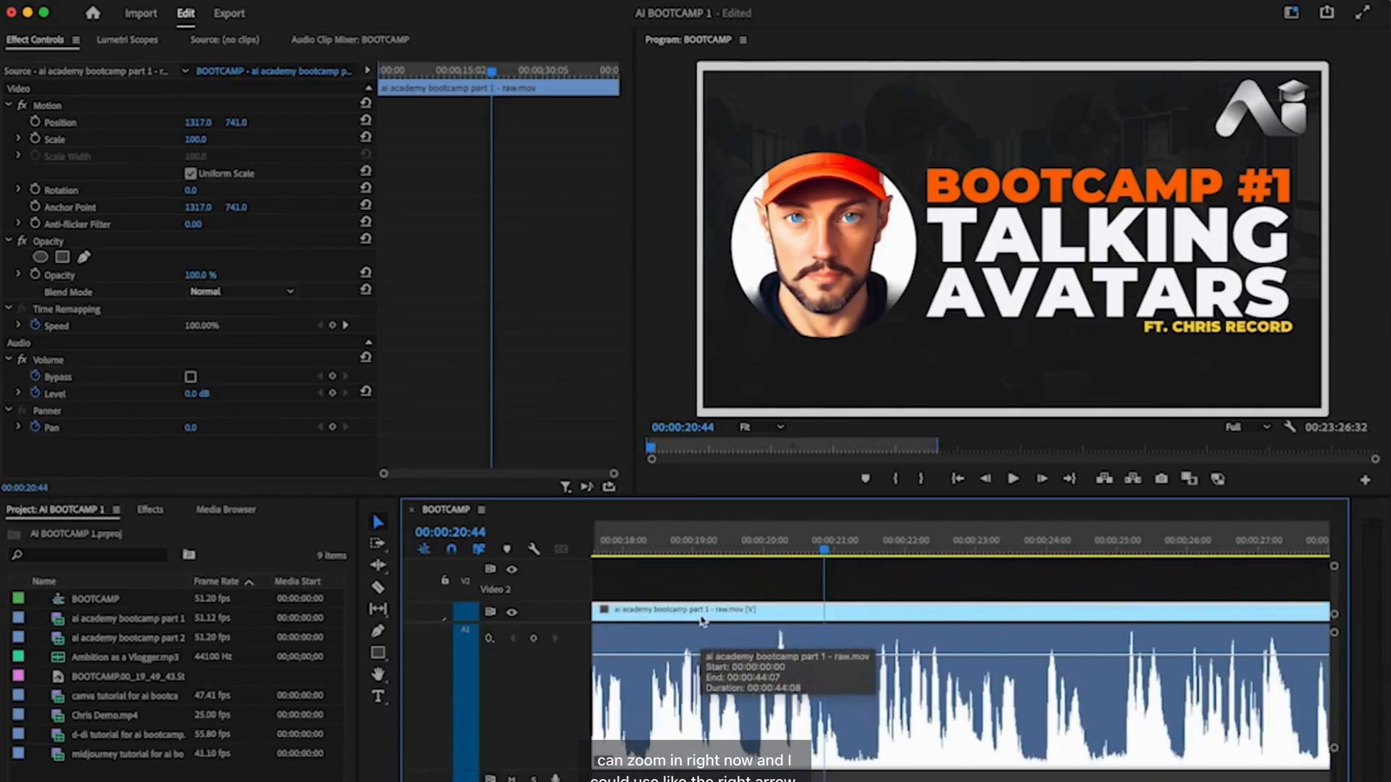
drag(852, 553, 856, 553)
key(Left)
key(Right)
key(Left)
key(Right)
key(Left)
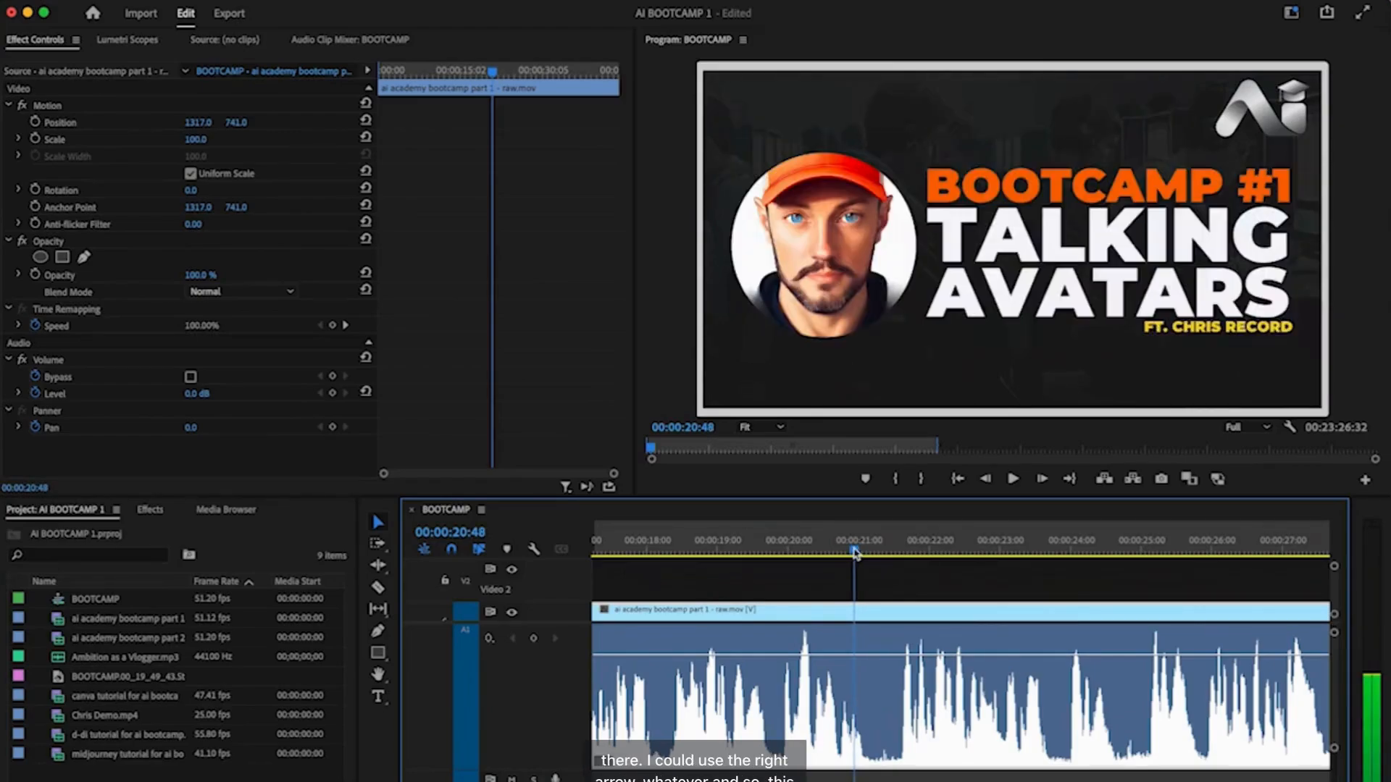
key(Right)
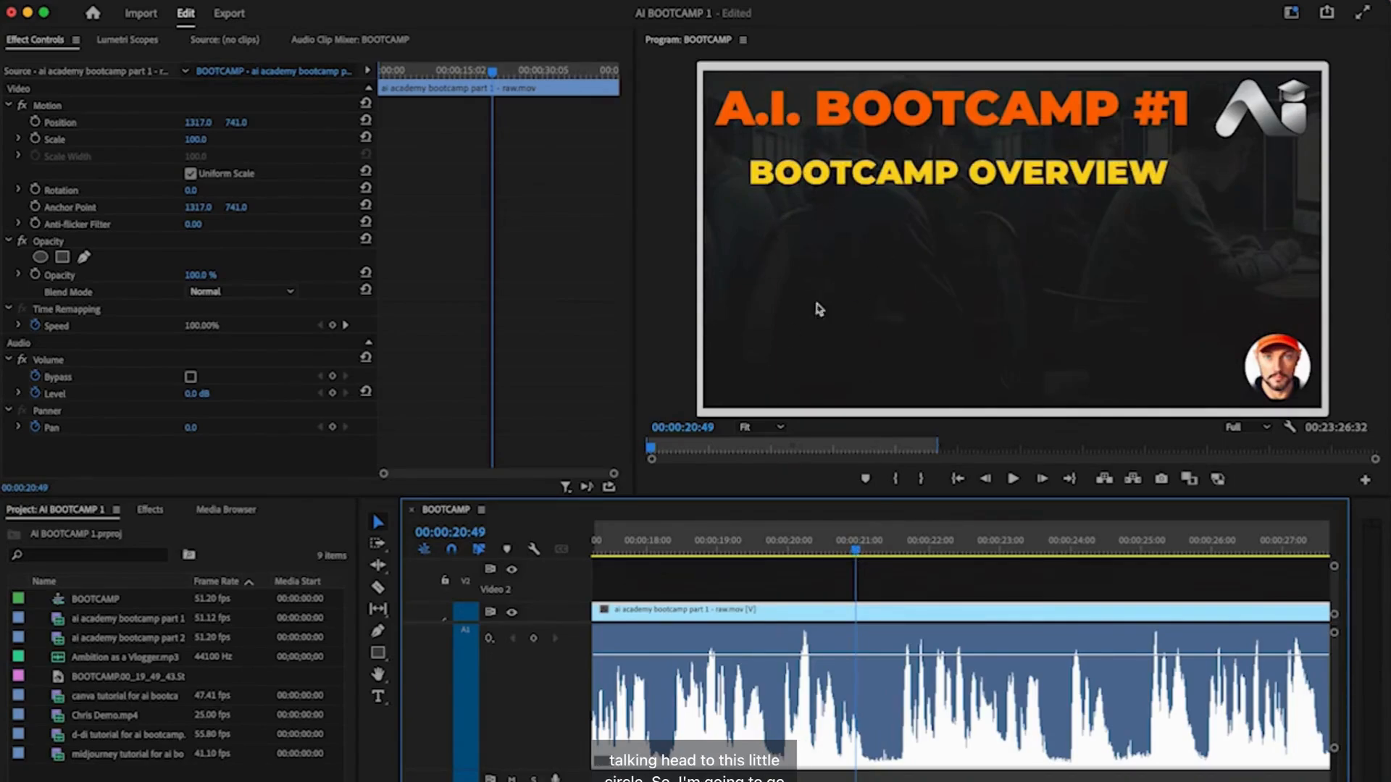
- Razor the raw clip at 00:00:20:49 and set the sequence Out point there
key(c)
click(855, 613)
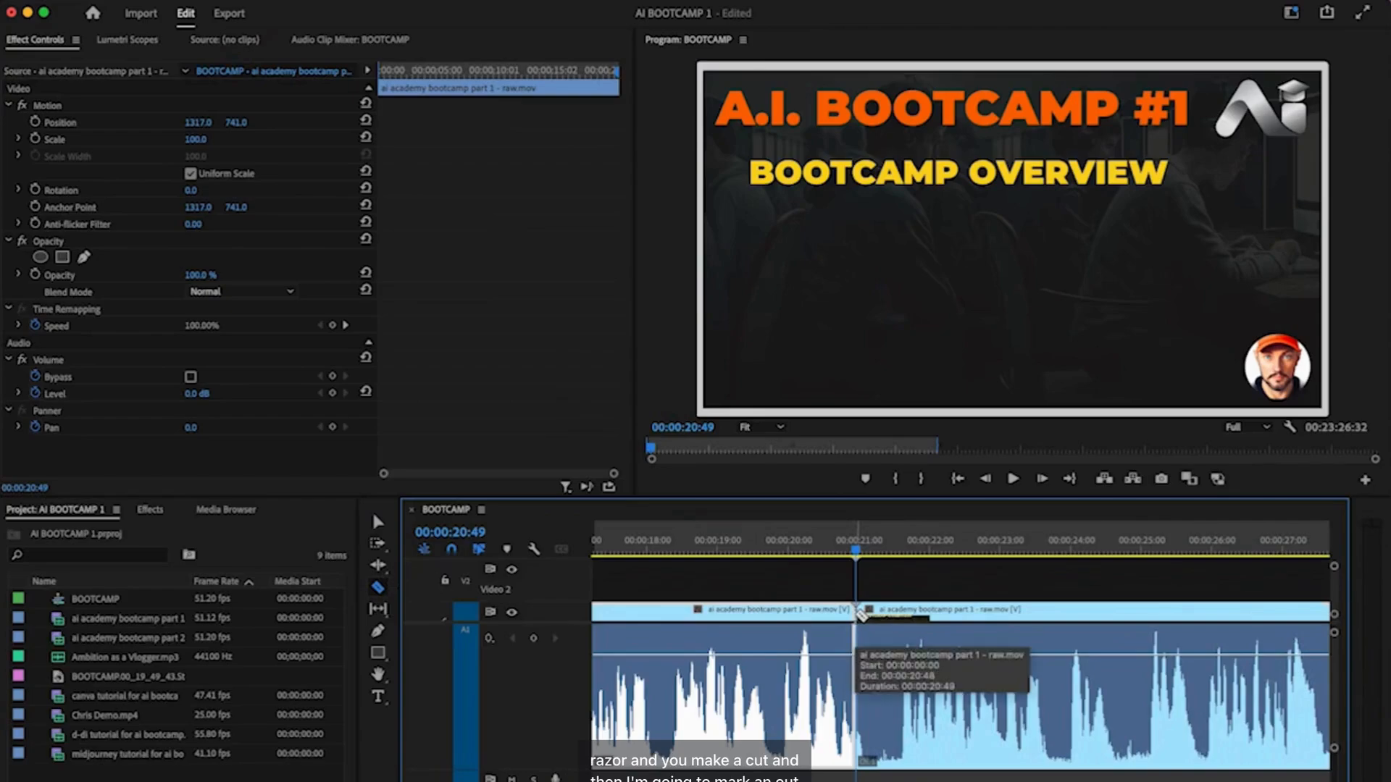
click(294, 1)
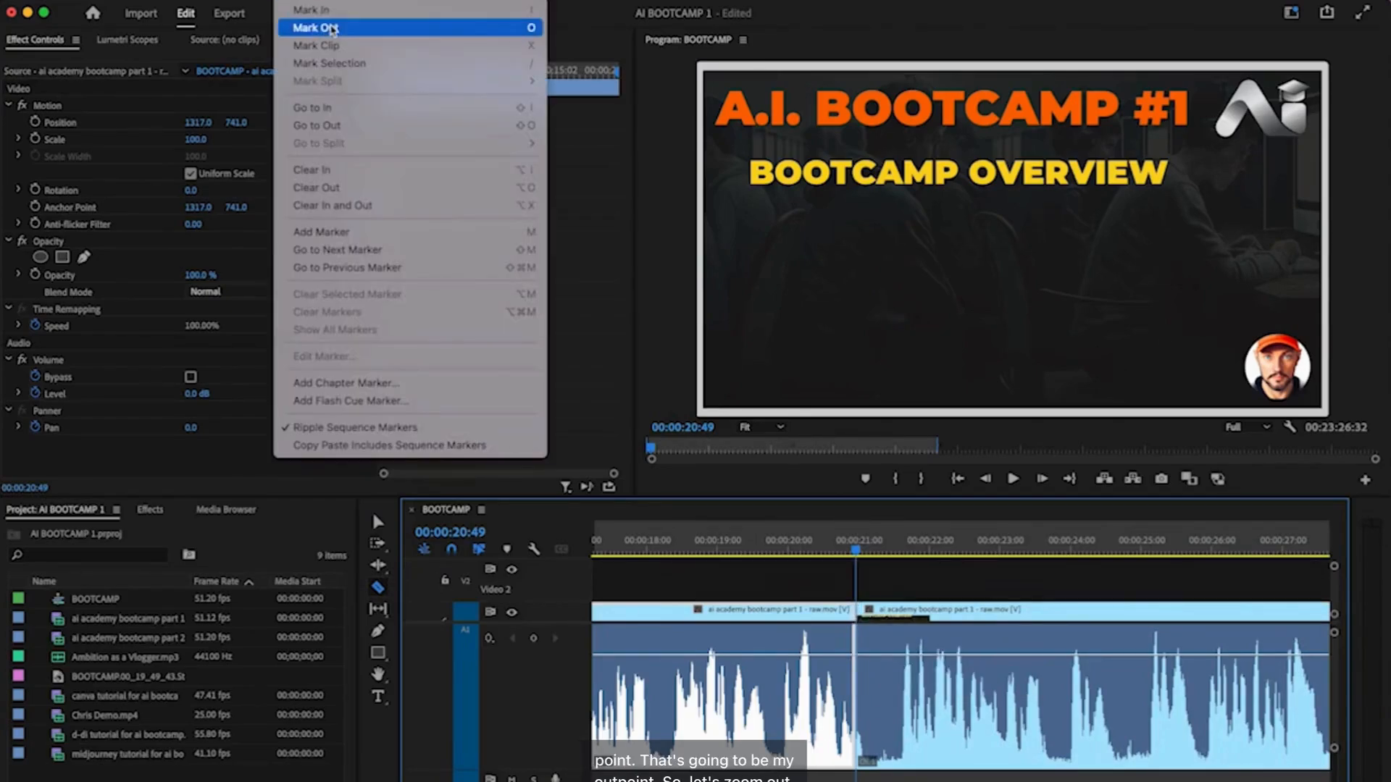
click(330, 27)
- Fit the whole sequence and scrub back through the marked 00:00:20:50 opening range
key(backslash)
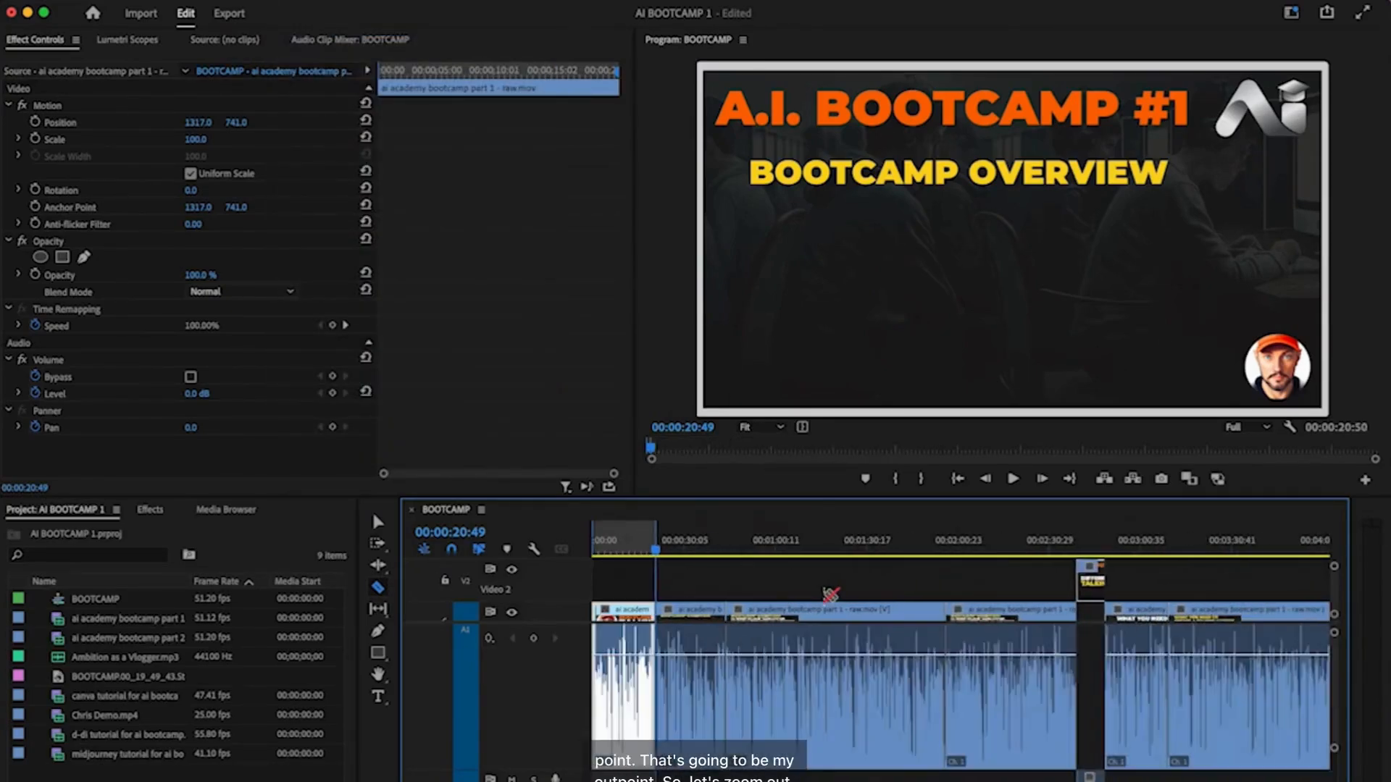
key(v)
mouse_move(627, 544)
mouse_down()
mouse_move(584, 552)
mouse_move(655, 548)
mouse_up()
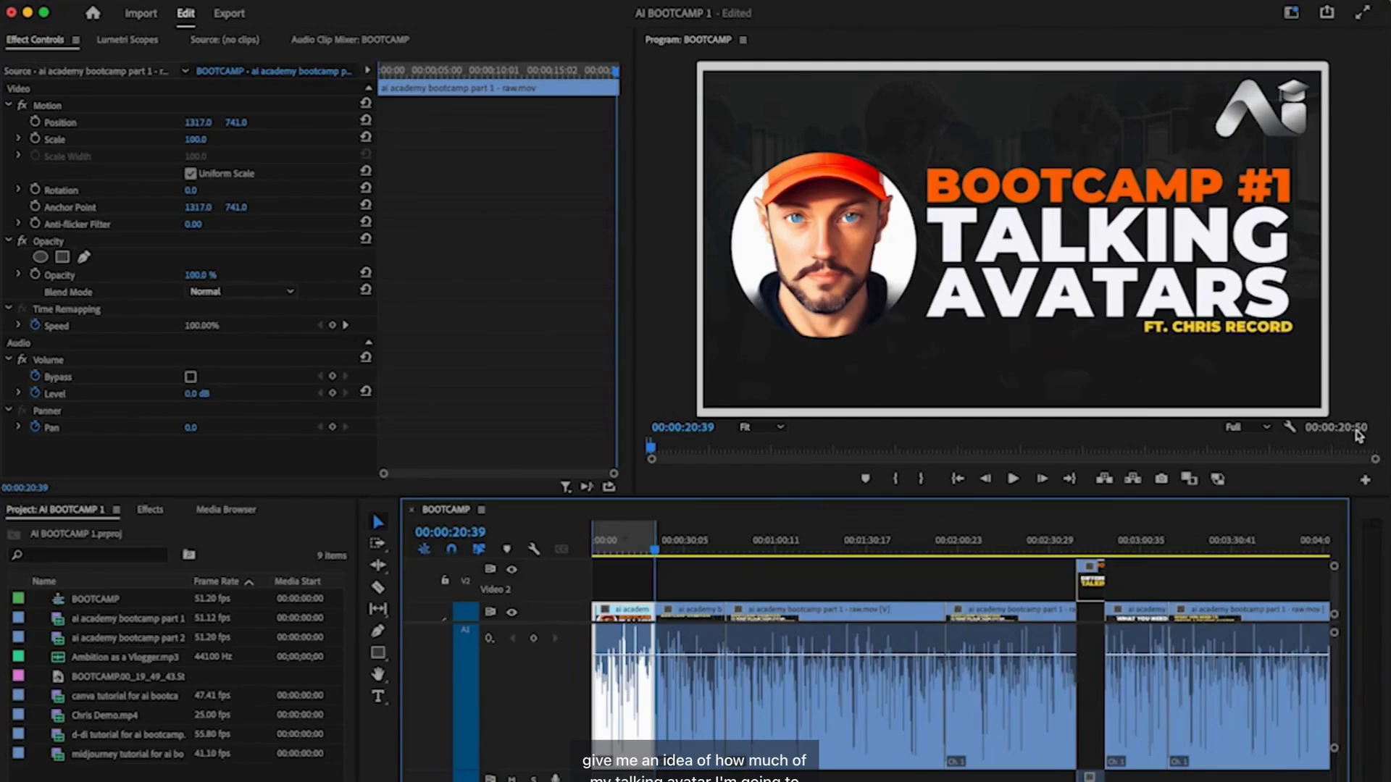
drag(656, 554, 592, 554)
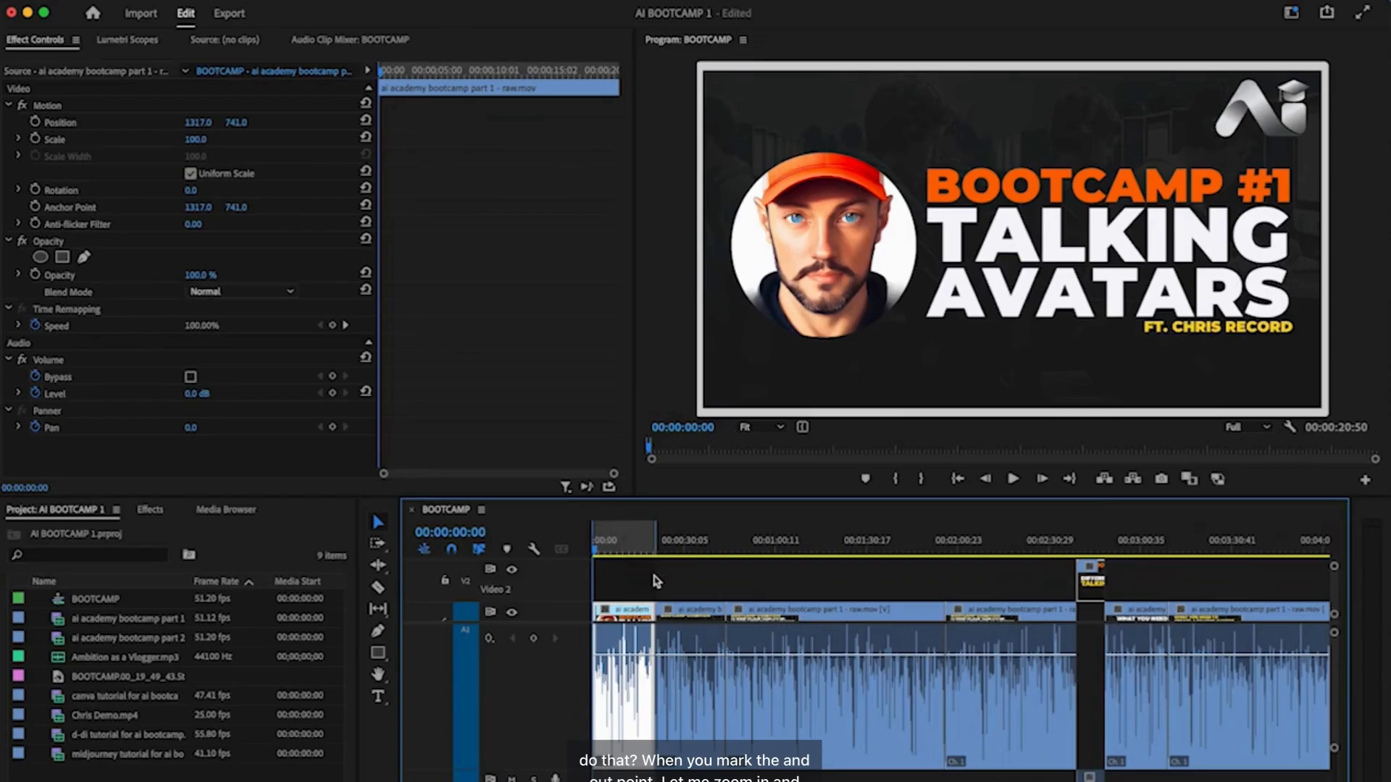
- Play from just after the cut point to check where the last word ends
scroll(656, 579, up, 5)
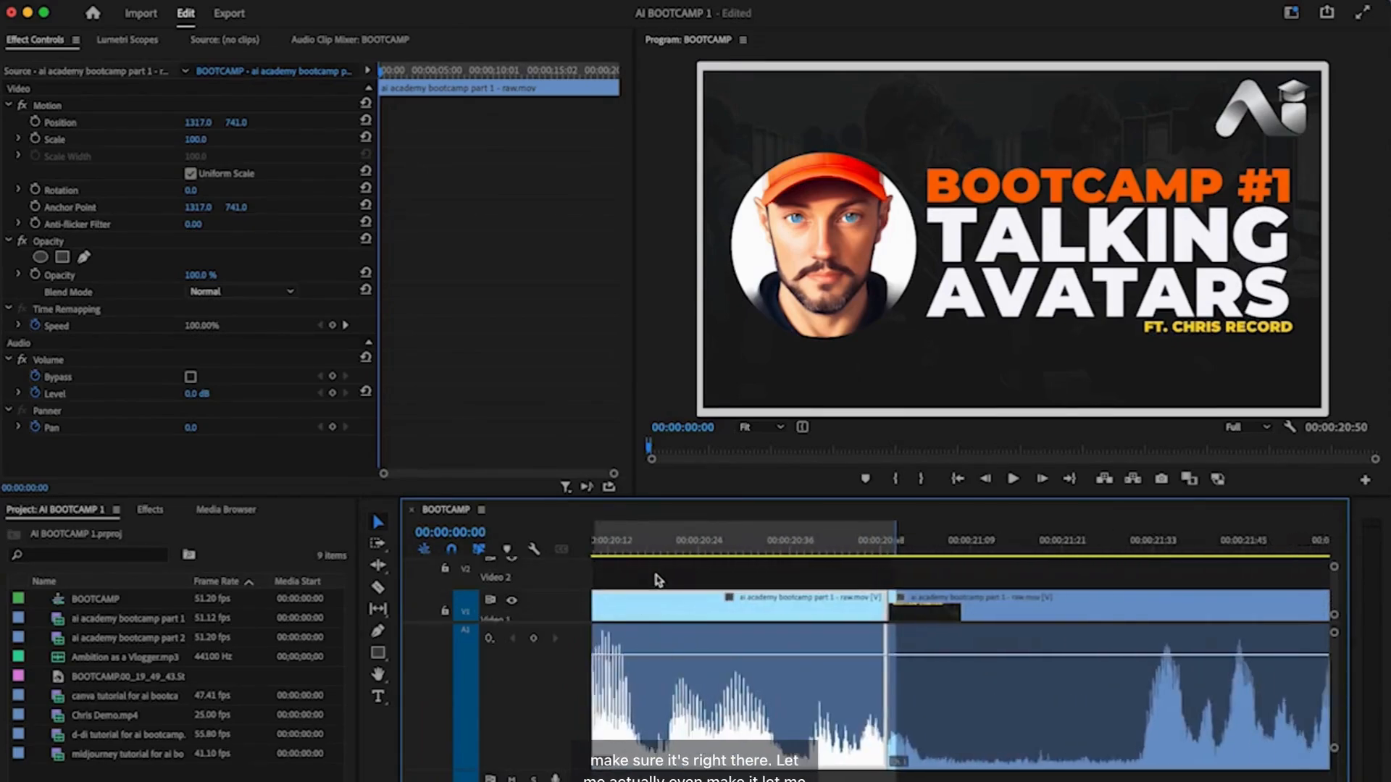
scroll(657, 580, right, 2)
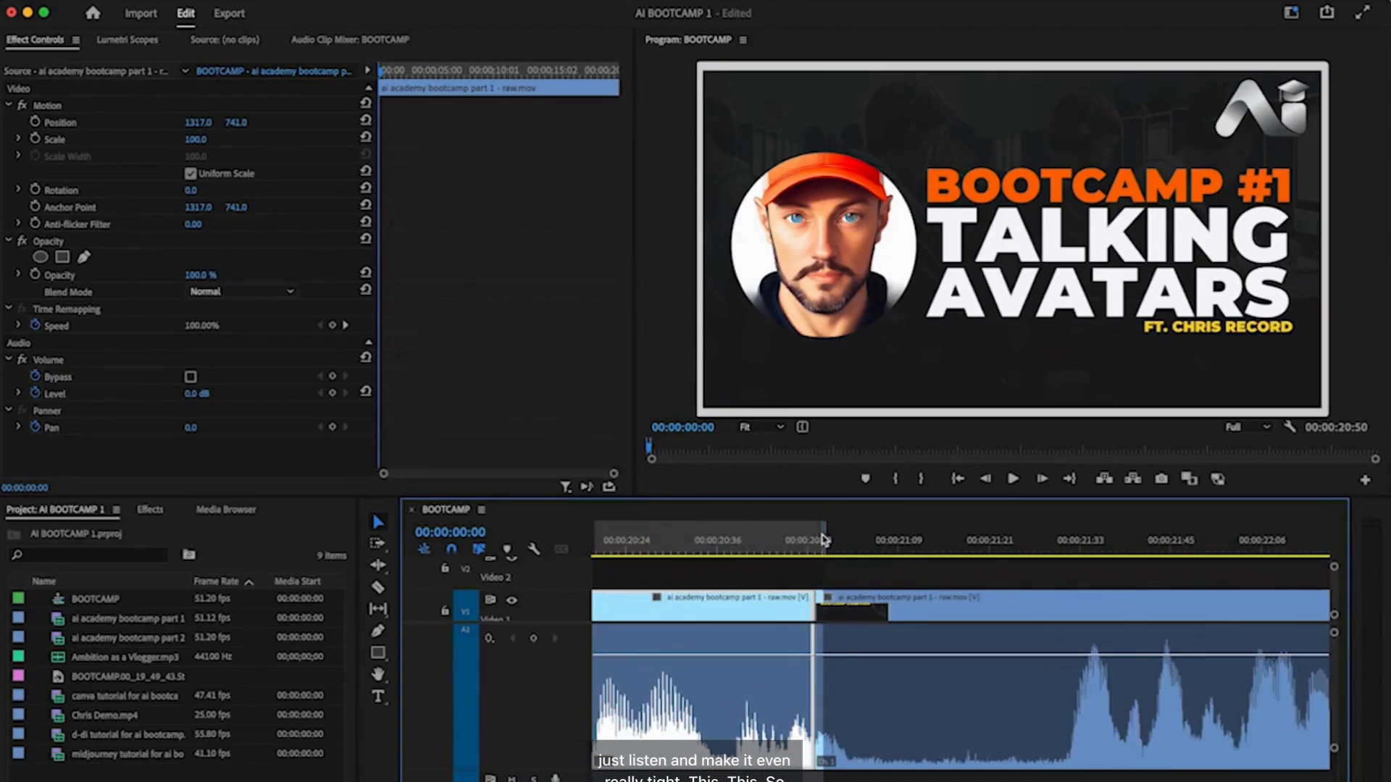
click(734, 543)
key(space)
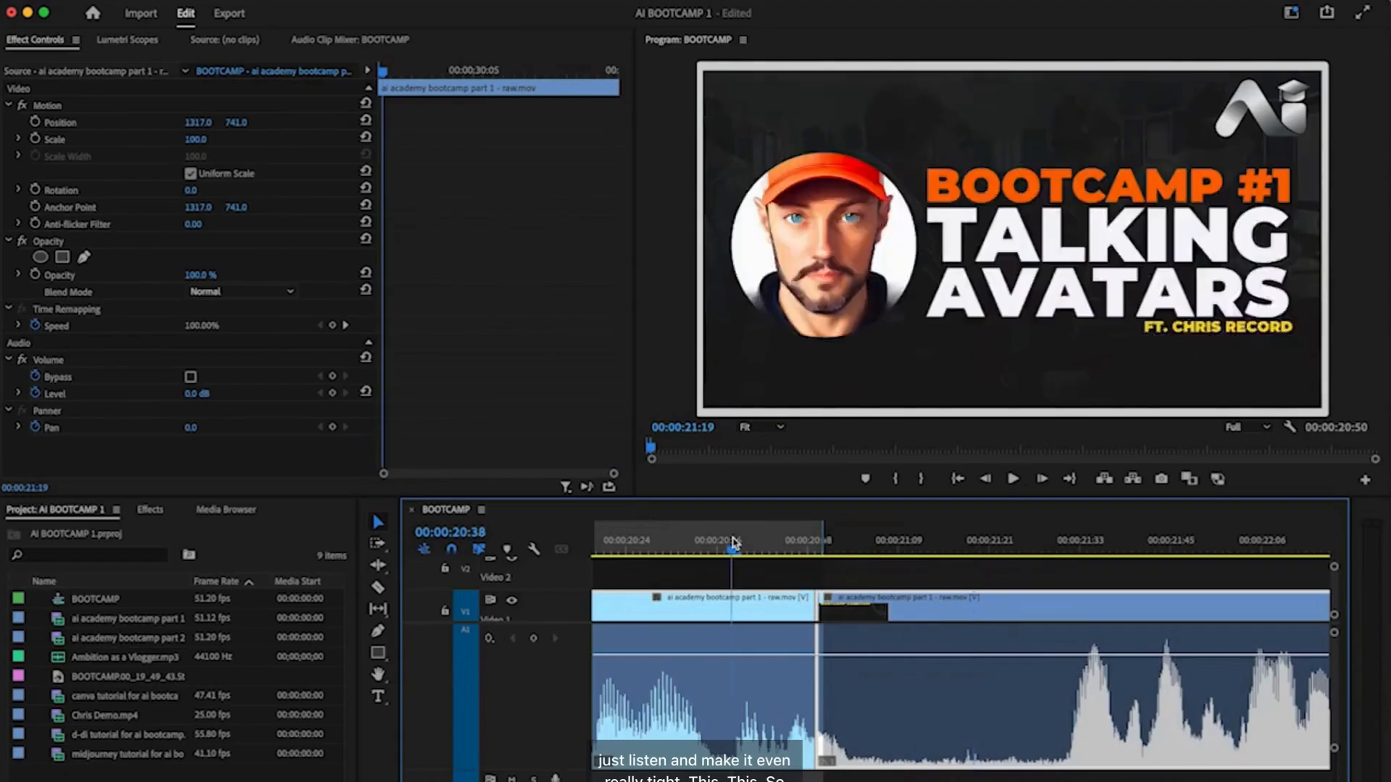
key(space)
- Extend the Out point to 00:00:21:28, making the range 00:00:21:16, and replay its end
key(c)
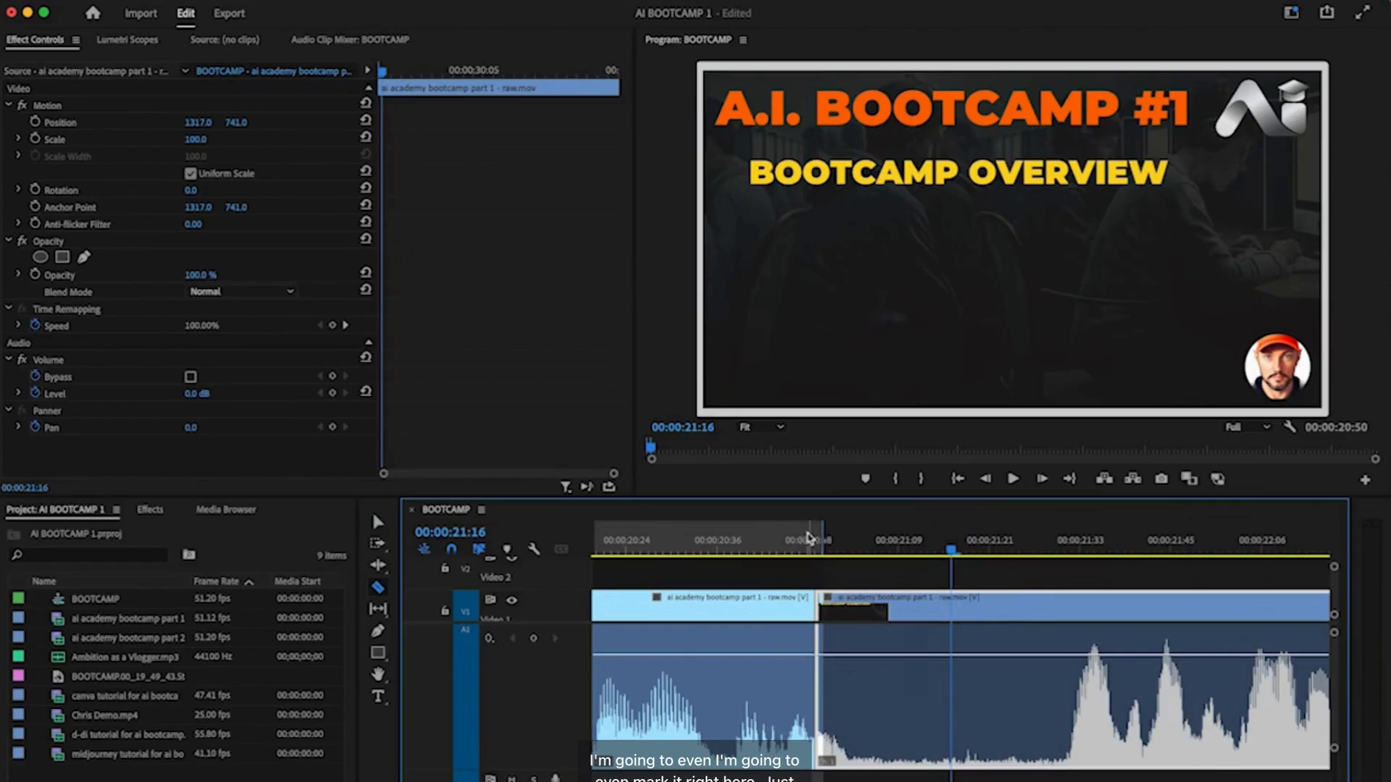
drag(822, 536, 944, 531)
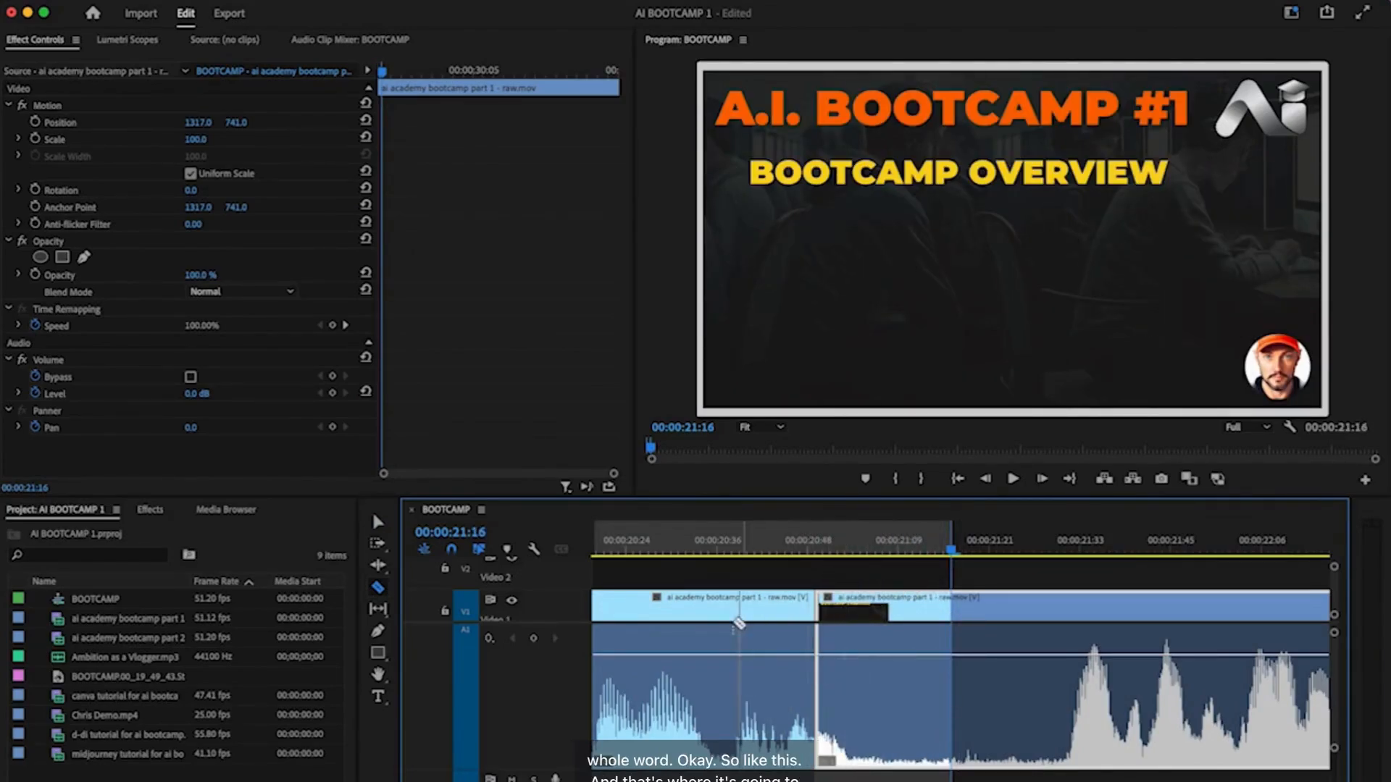
click(638, 539)
key(space)
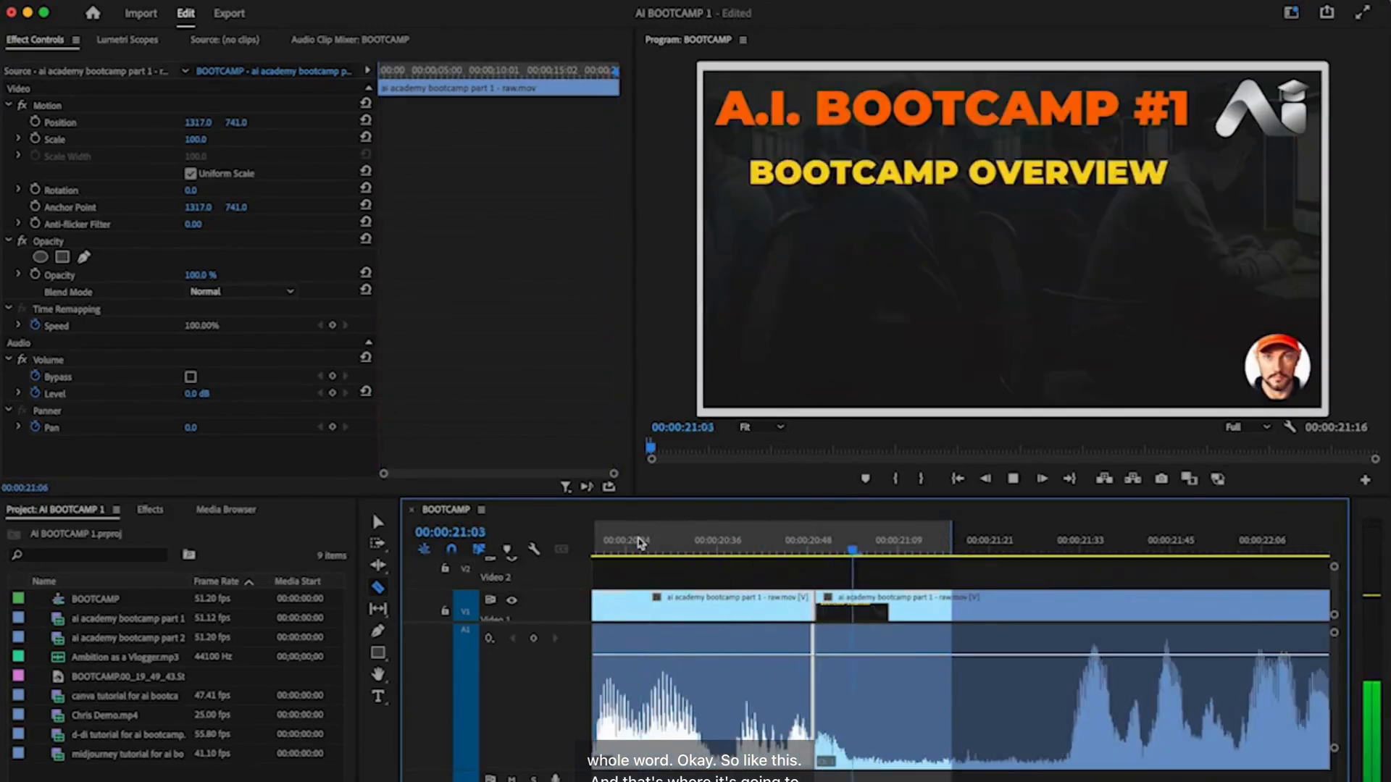
key(space)
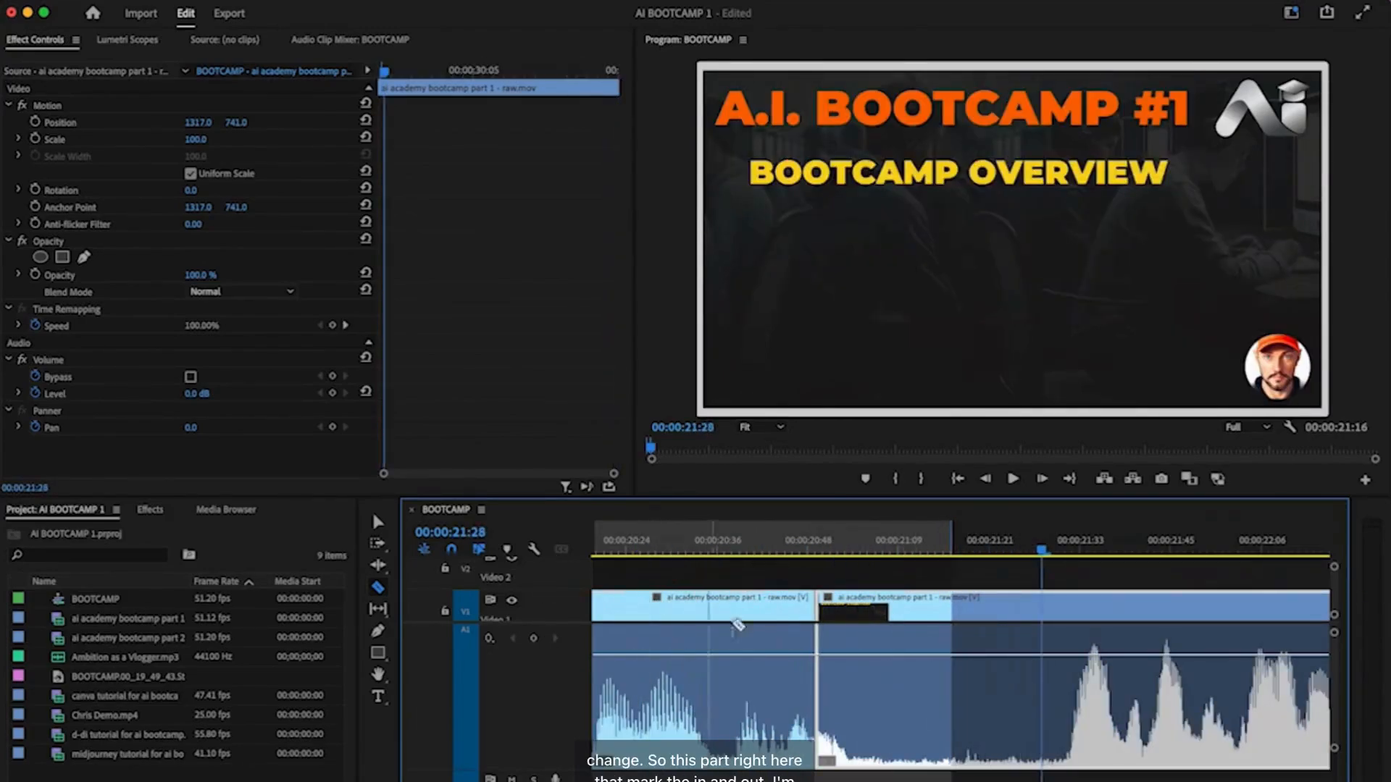
scroll(752, 607, down, 10)
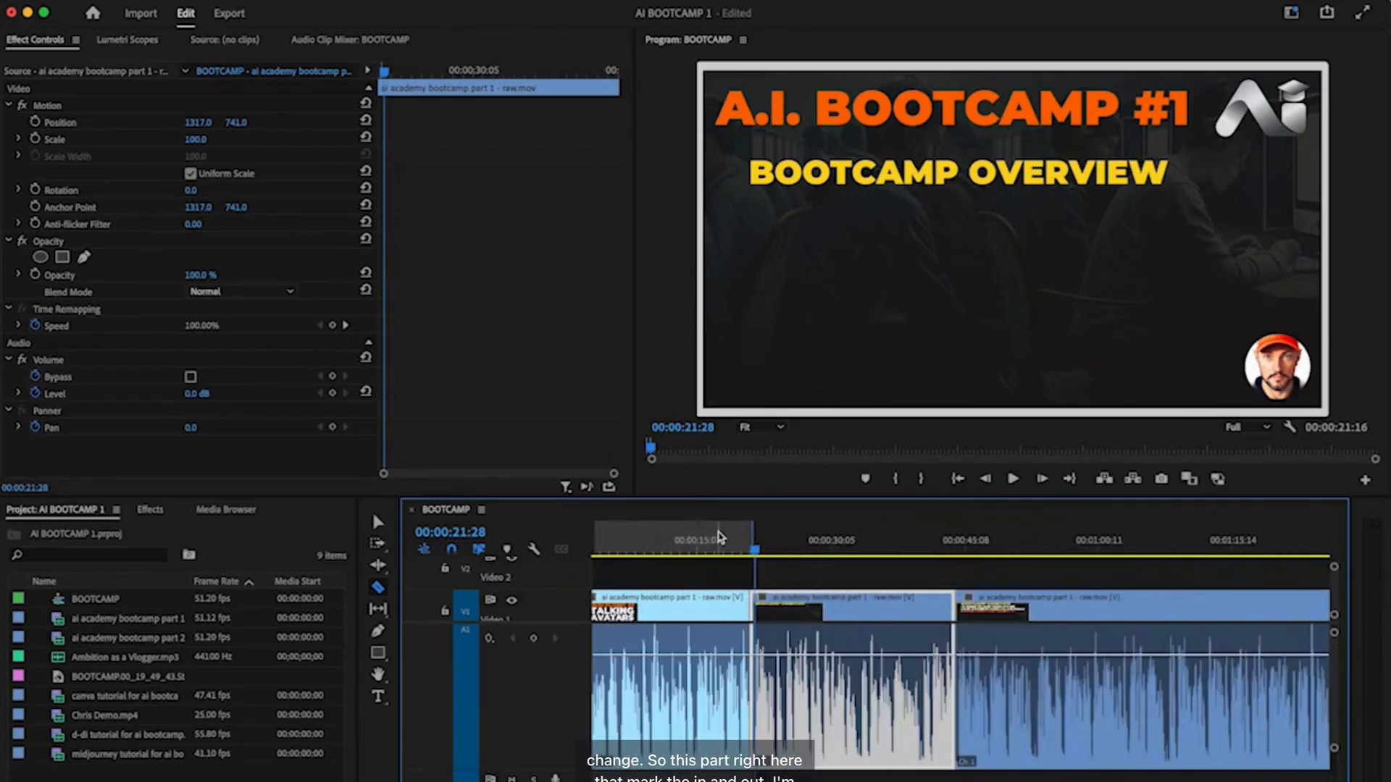
click(134, 3)
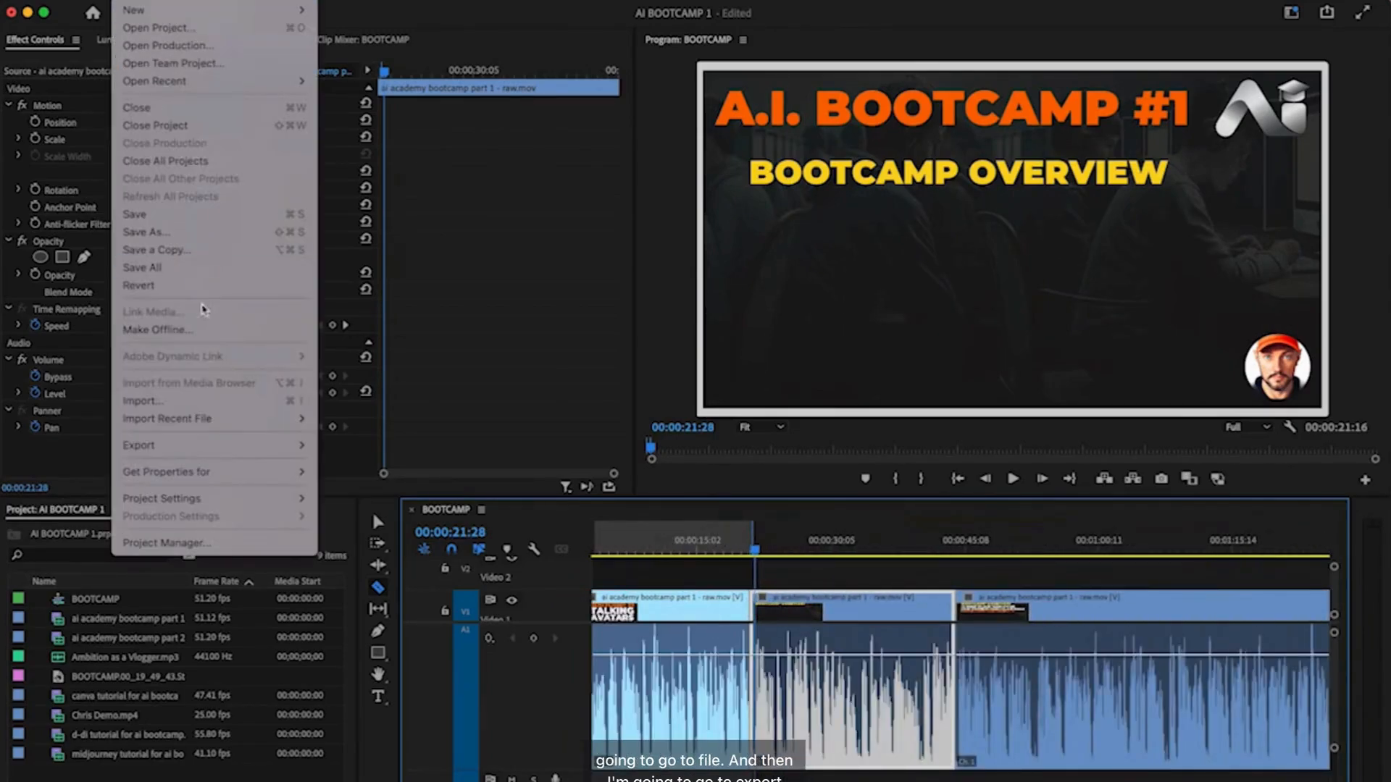
- Name the media export 'Talking 1.mp4' and set its save location to the Desktop
mouse_move(266, 444)
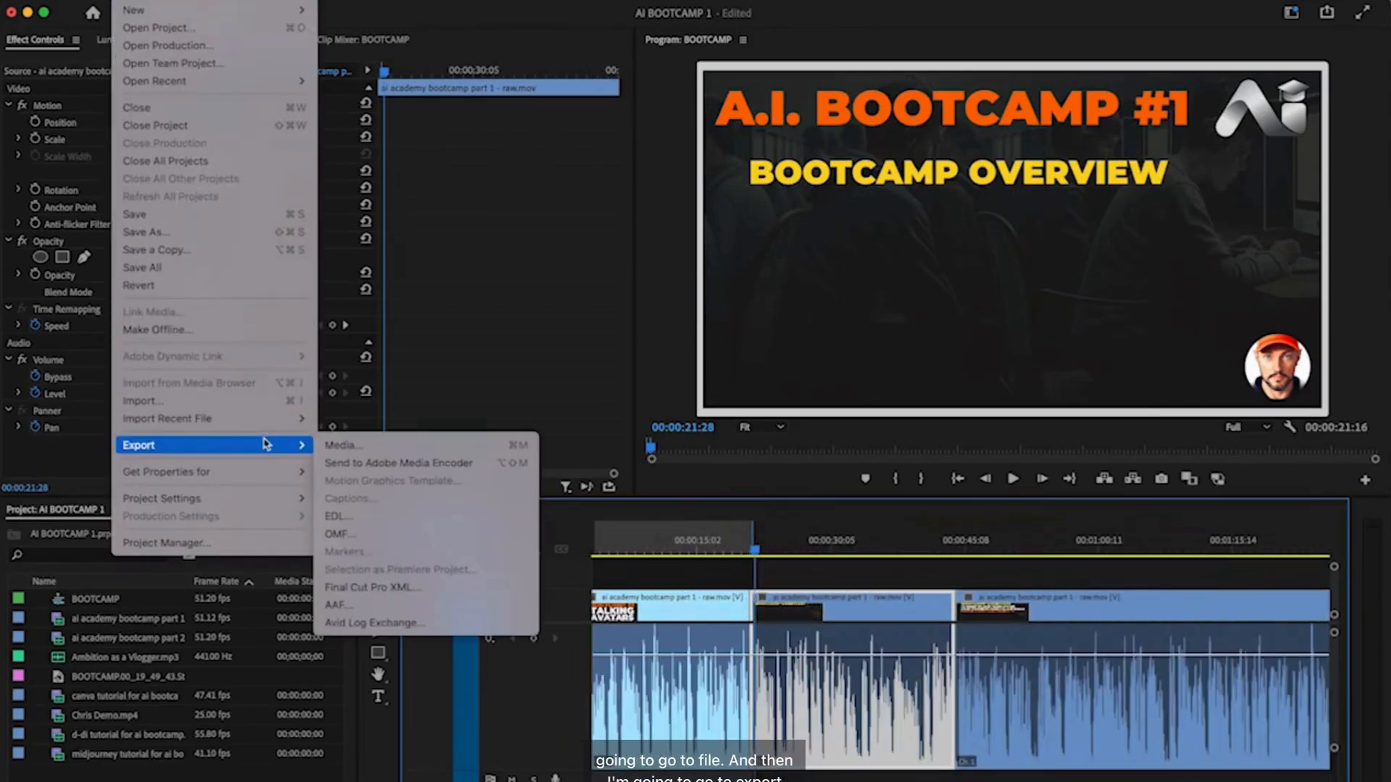
click(342, 445)
click(421, 88)
drag(421, 88, 321, 82)
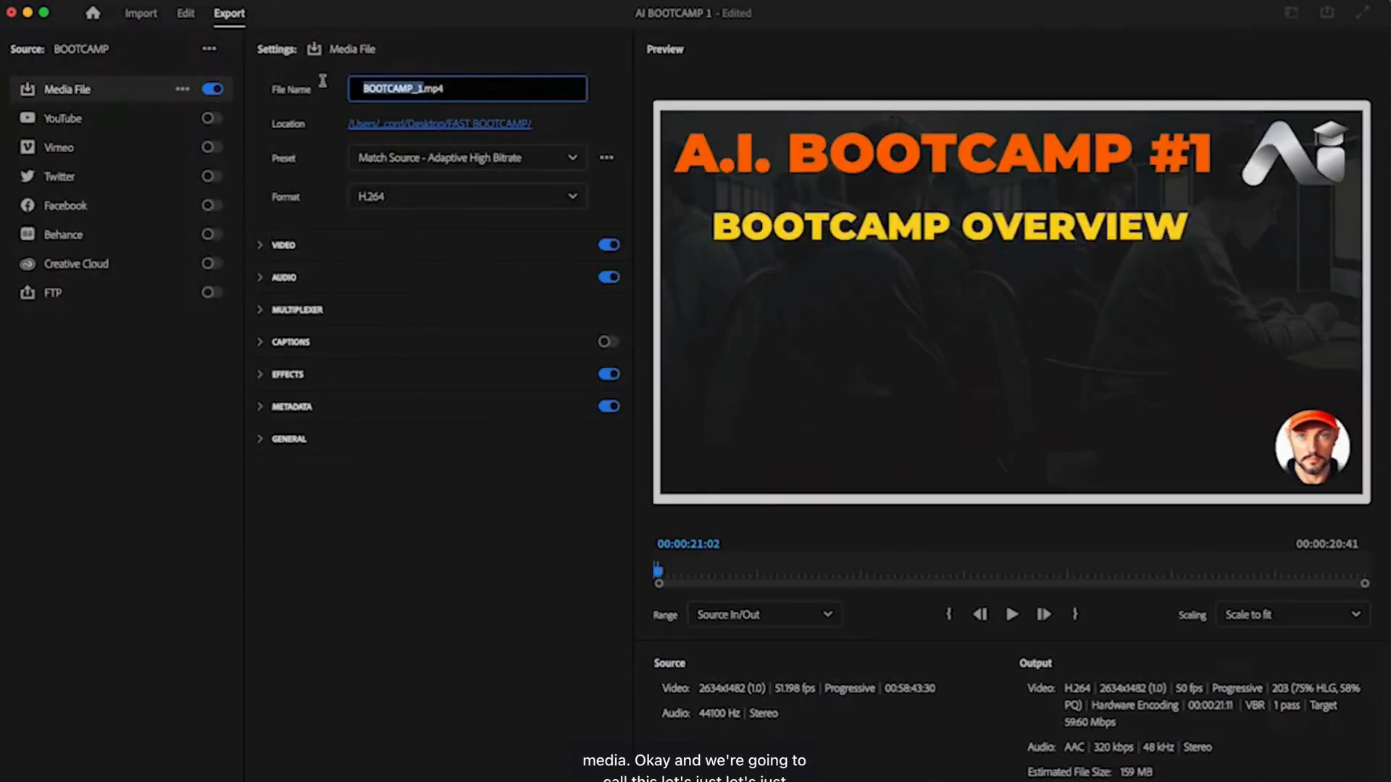
text(Talking)
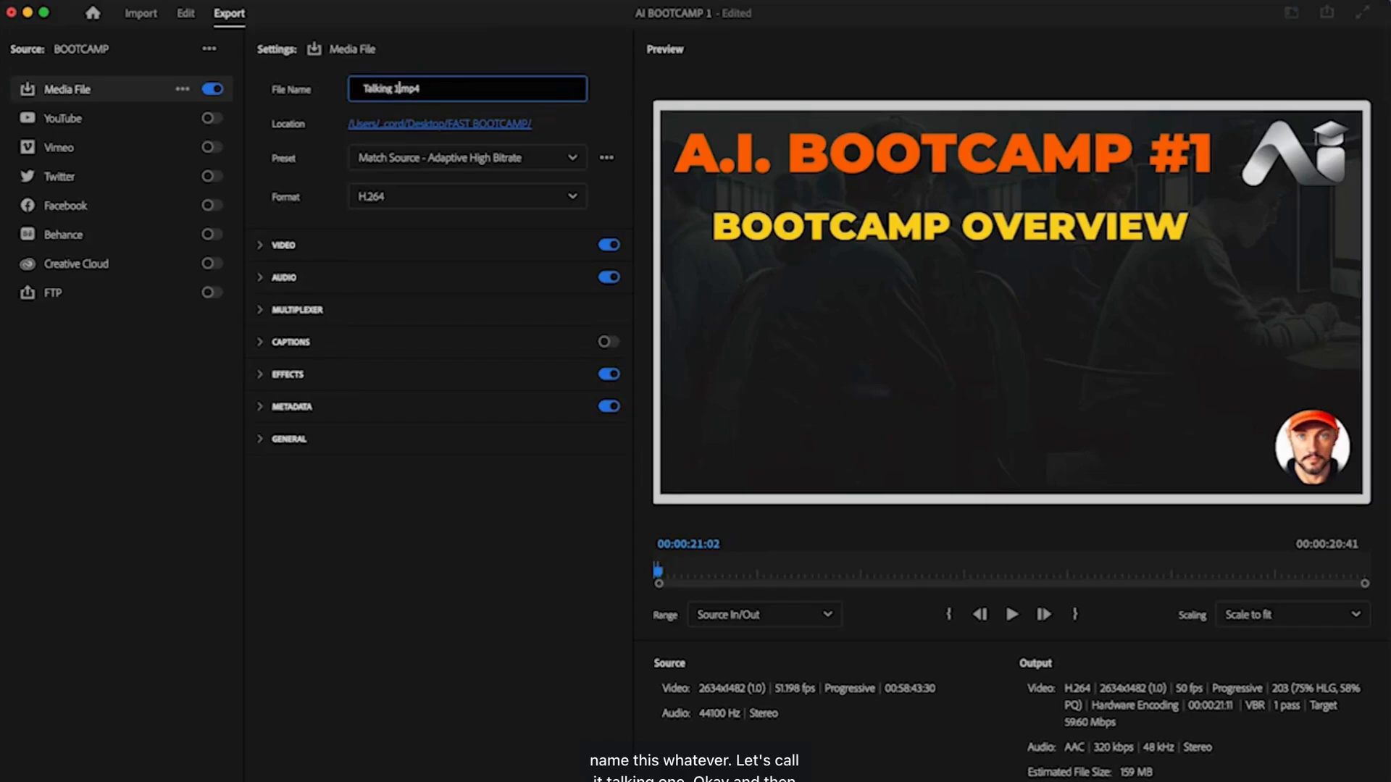
click(465, 125)
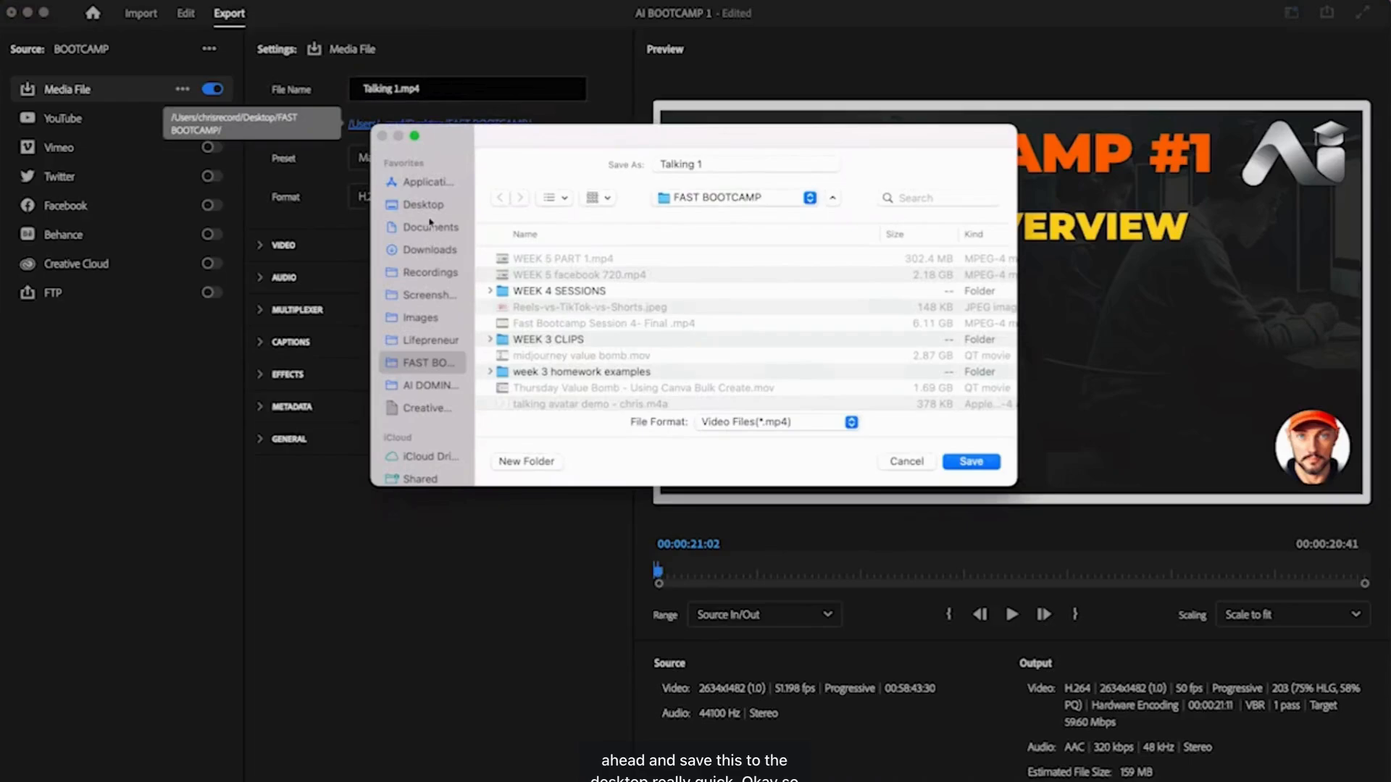
click(434, 205)
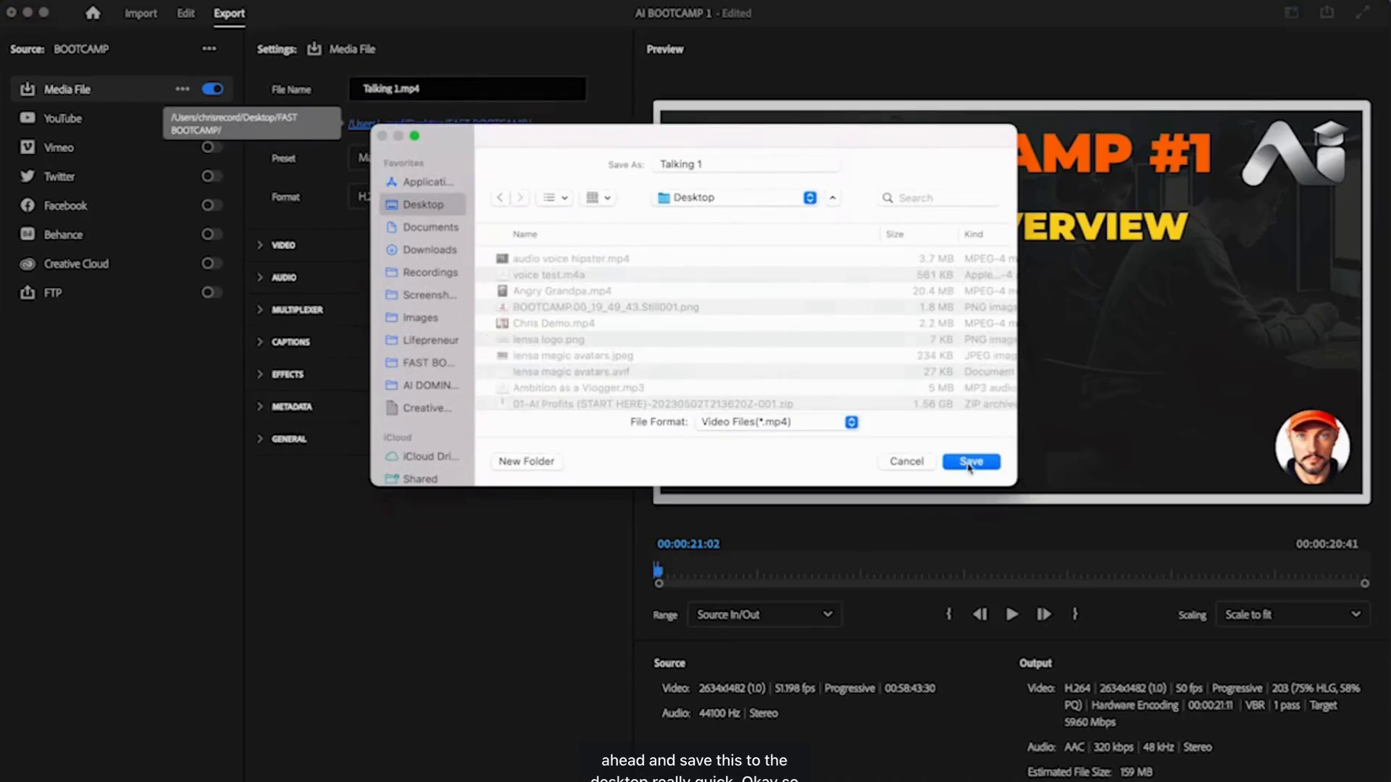
click(970, 462)
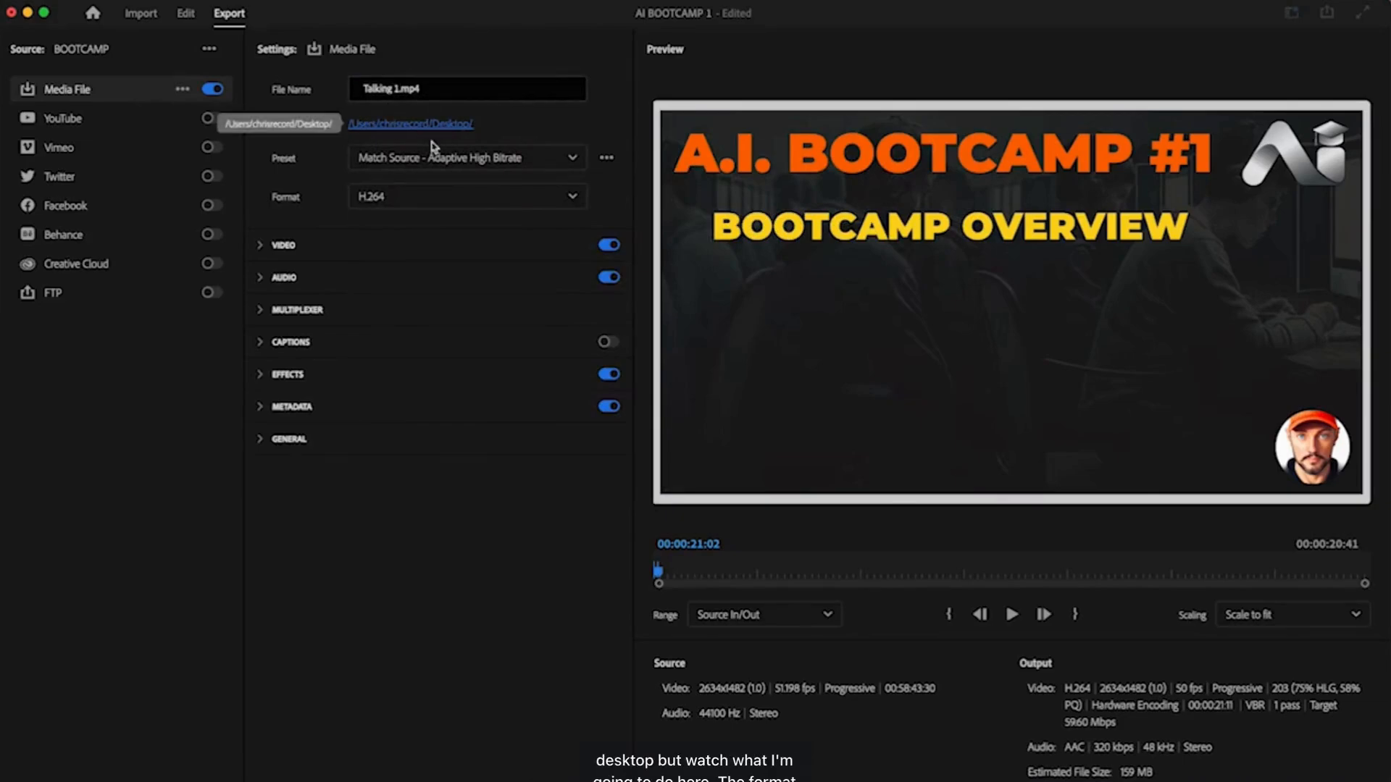
- Change the export format from H.264 to MP3
click(434, 199)
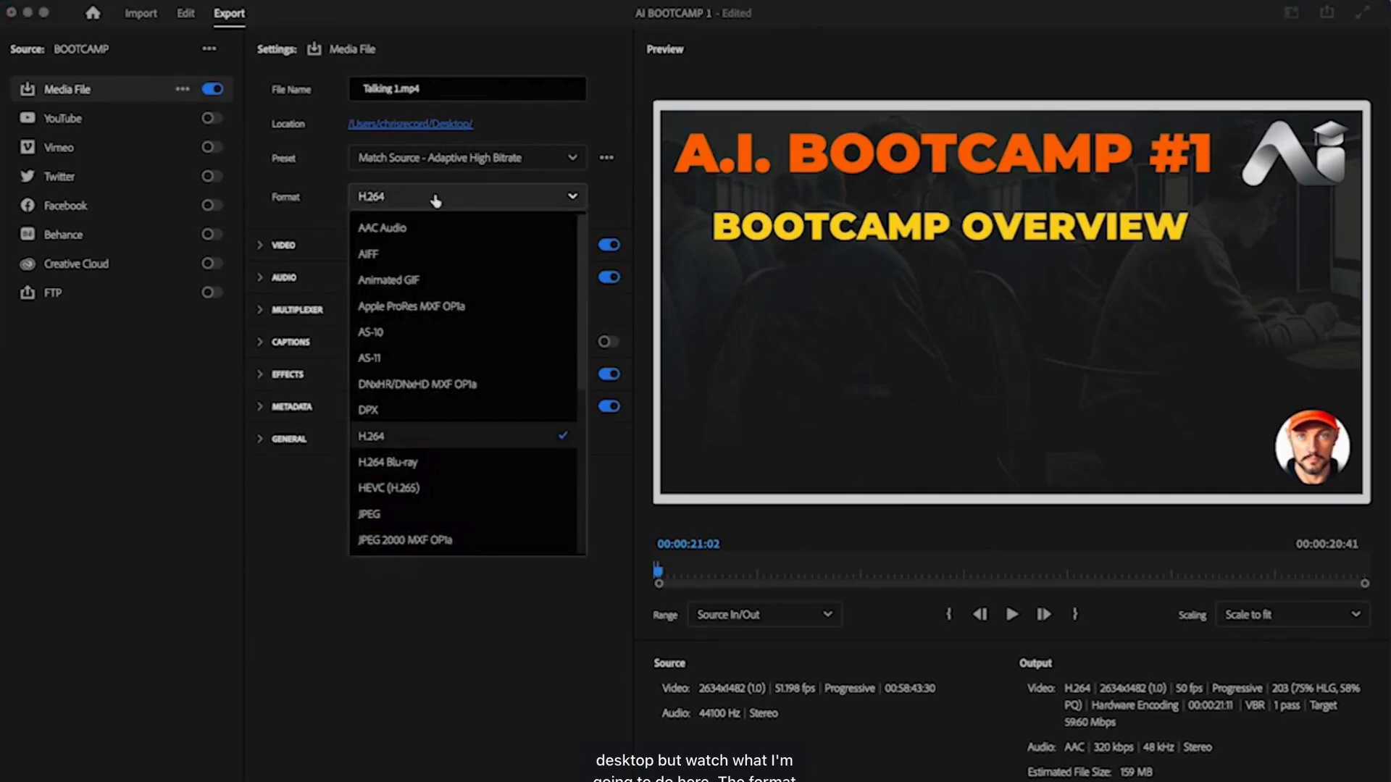
scroll(433, 373, down, 2)
scroll(433, 373, down, 1)
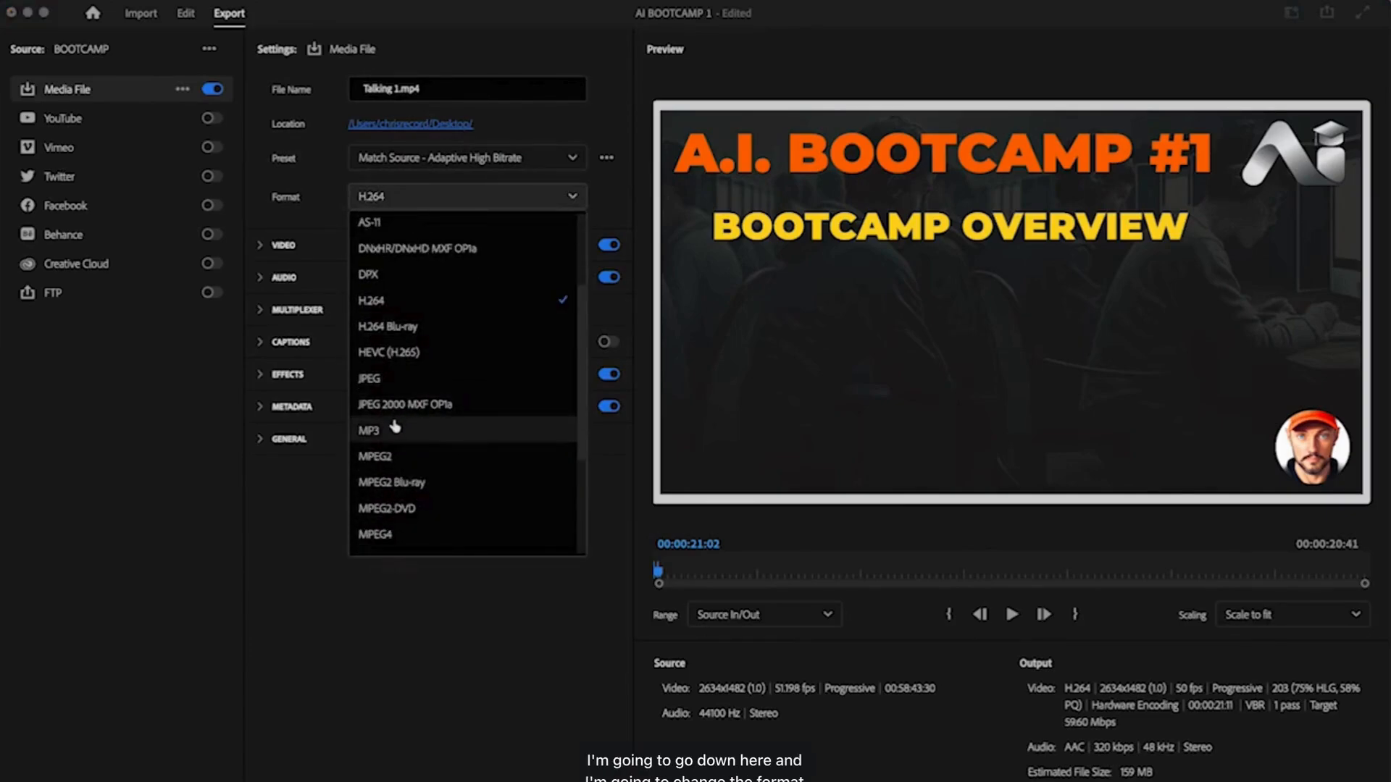
click(395, 429)
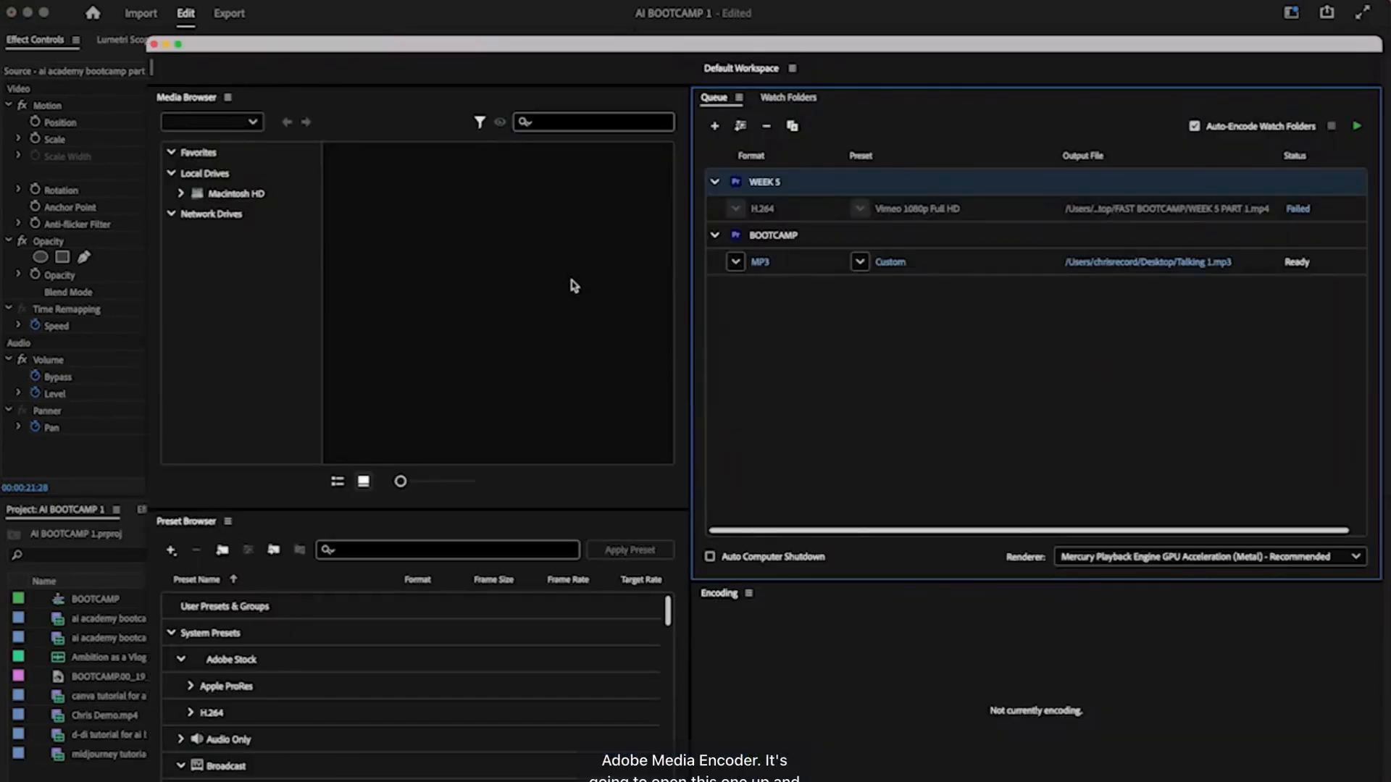
- Delete the failed WEEK 5 job and start the queue to encode Talking 1.mp3
click(1009, 210)
key(Delete)
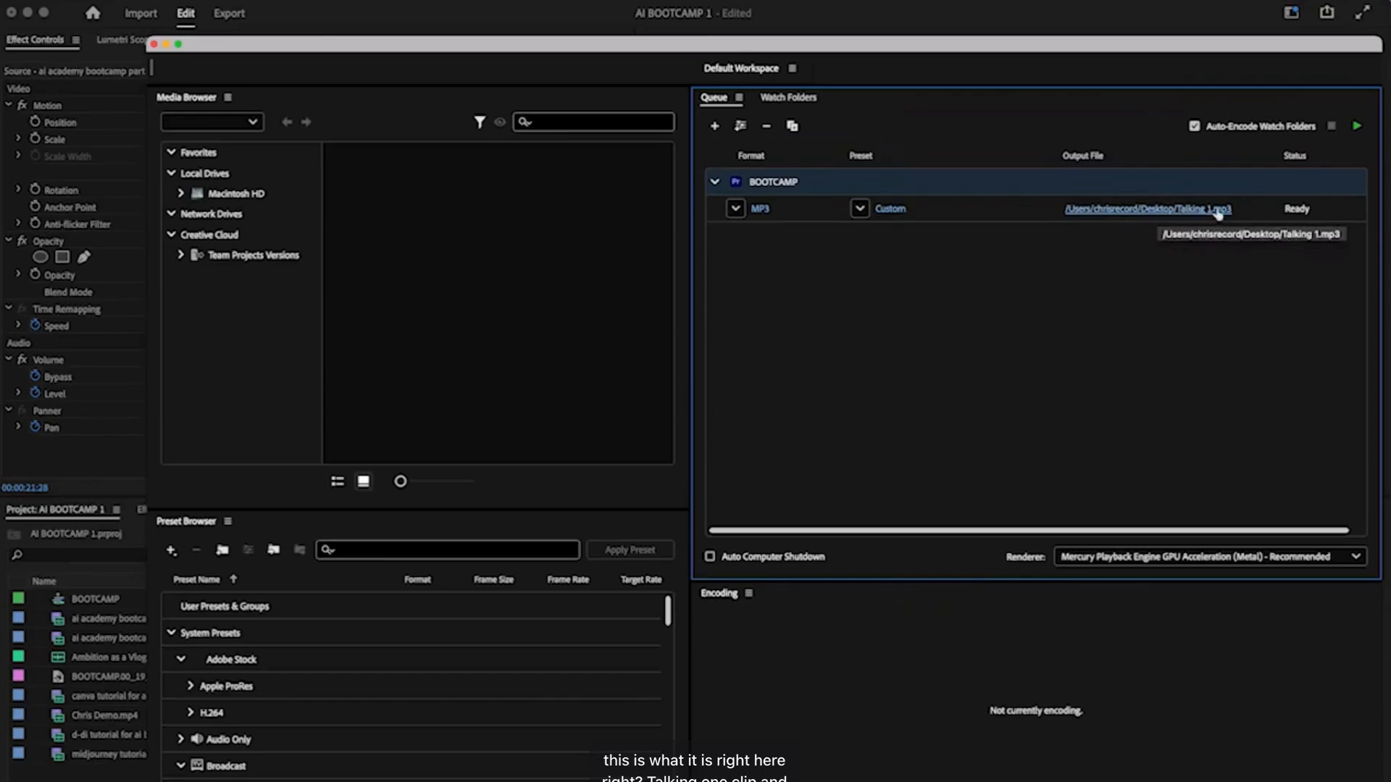
click(1357, 127)
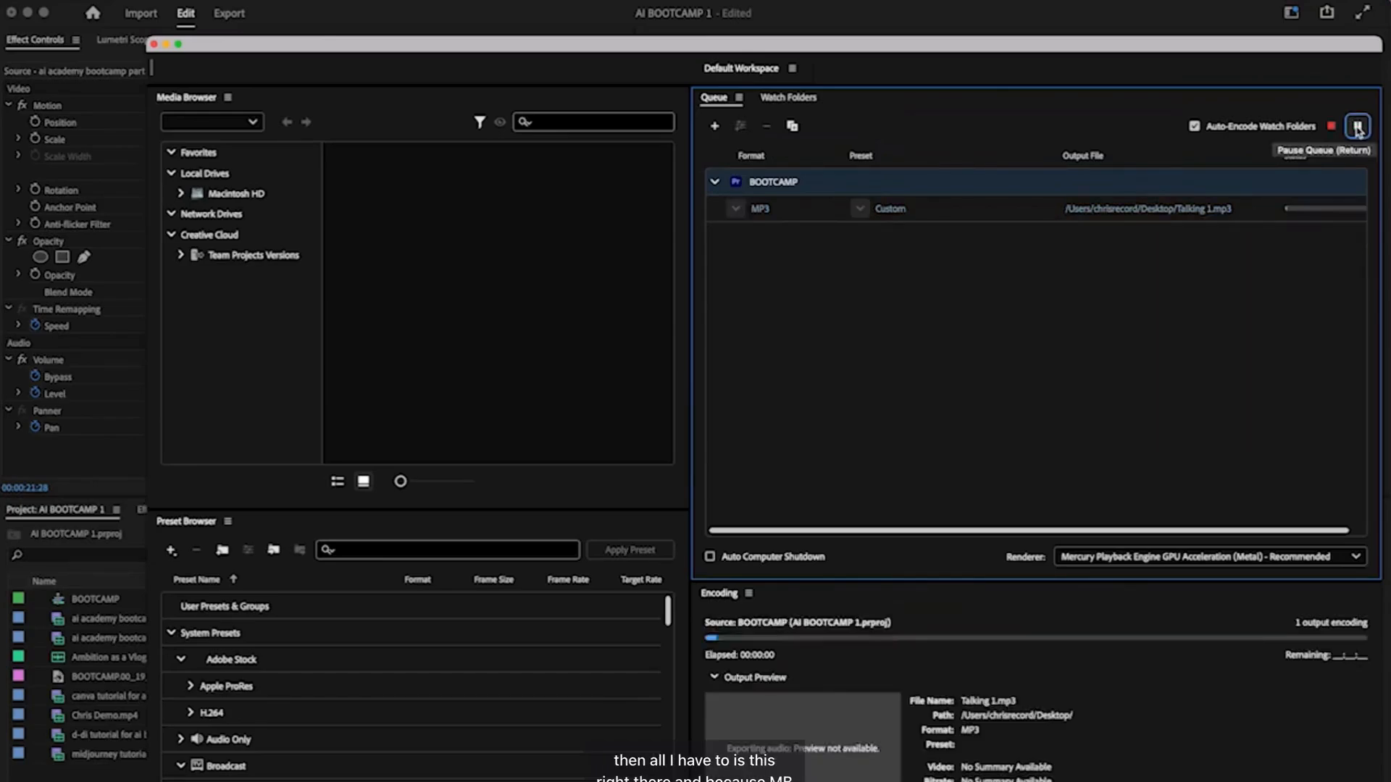
mouse_move(1294, 216)
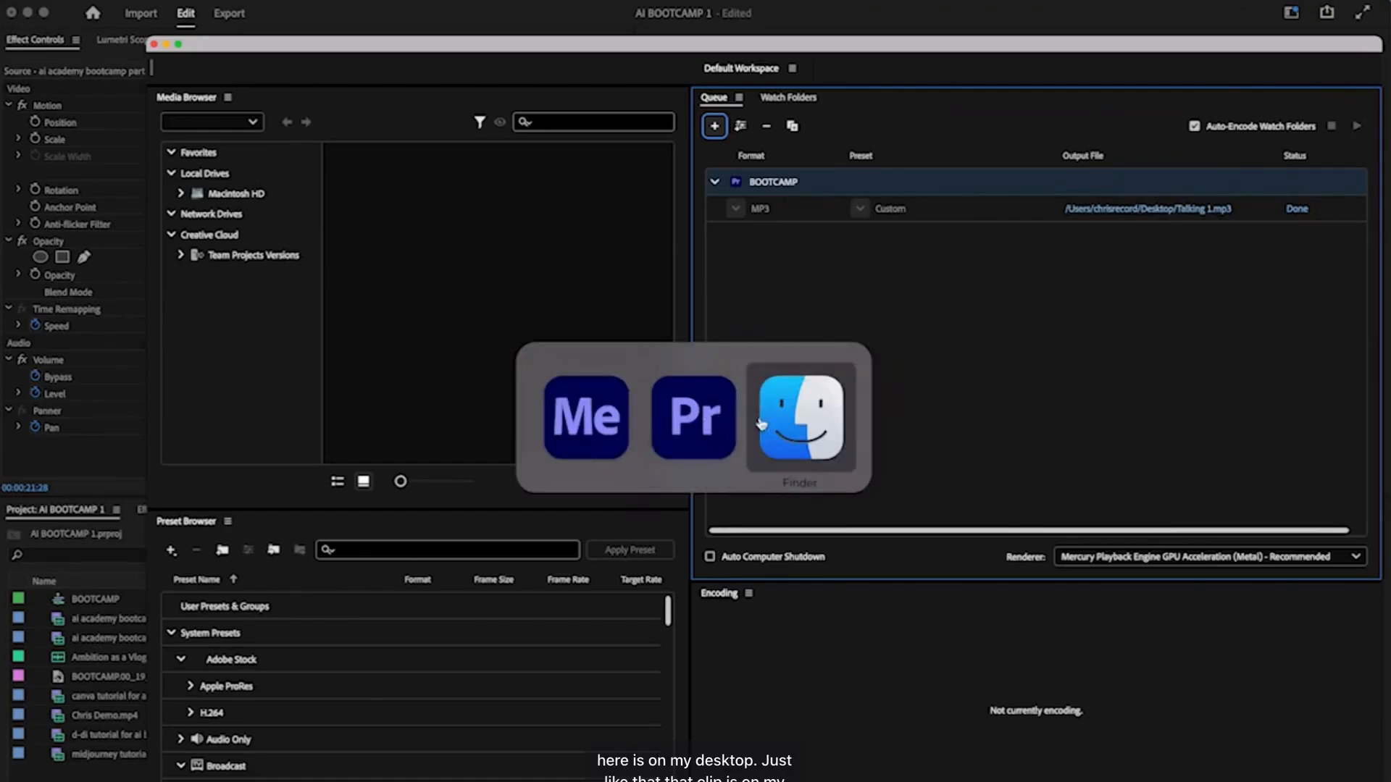
- Open Talking 1.mp3 from the Desktop in QuickTime Player
click(765, 421)
key(super+n)
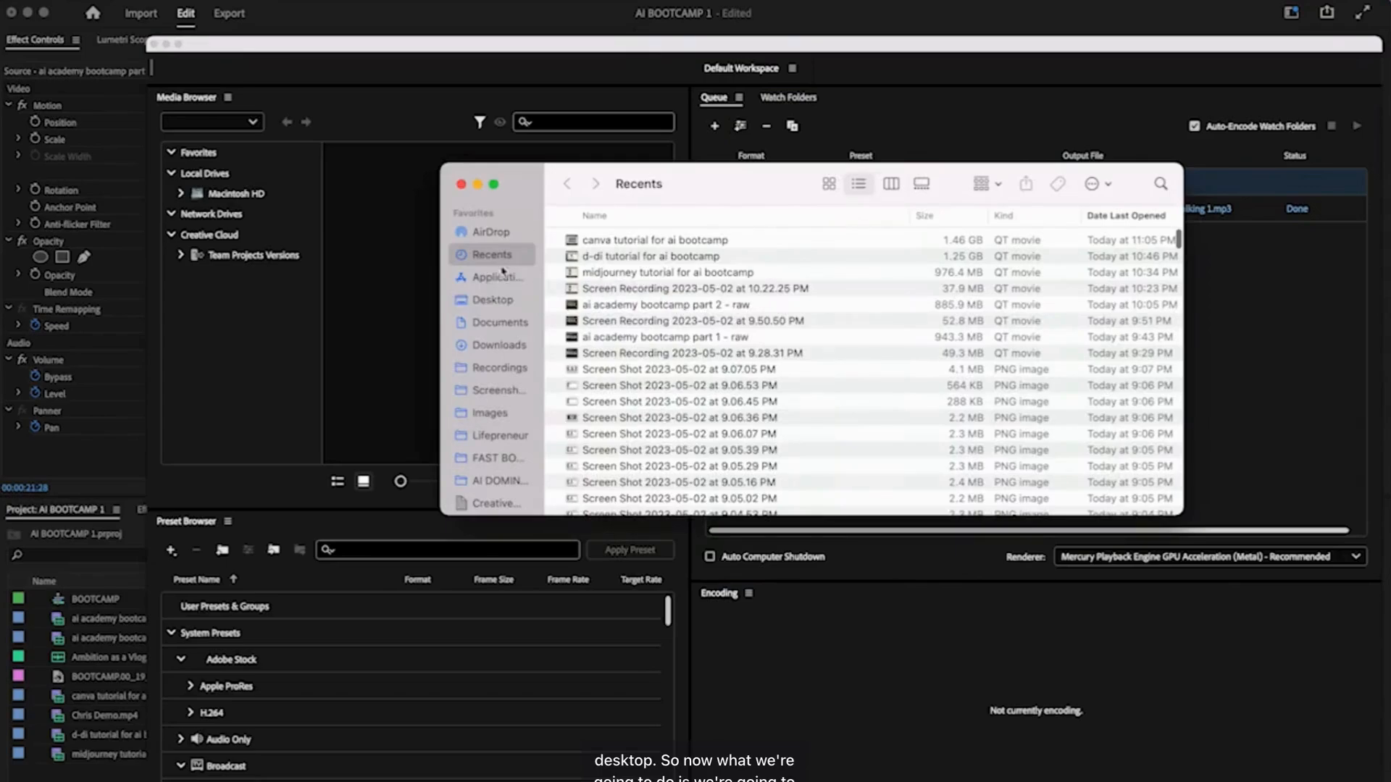
click(496, 300)
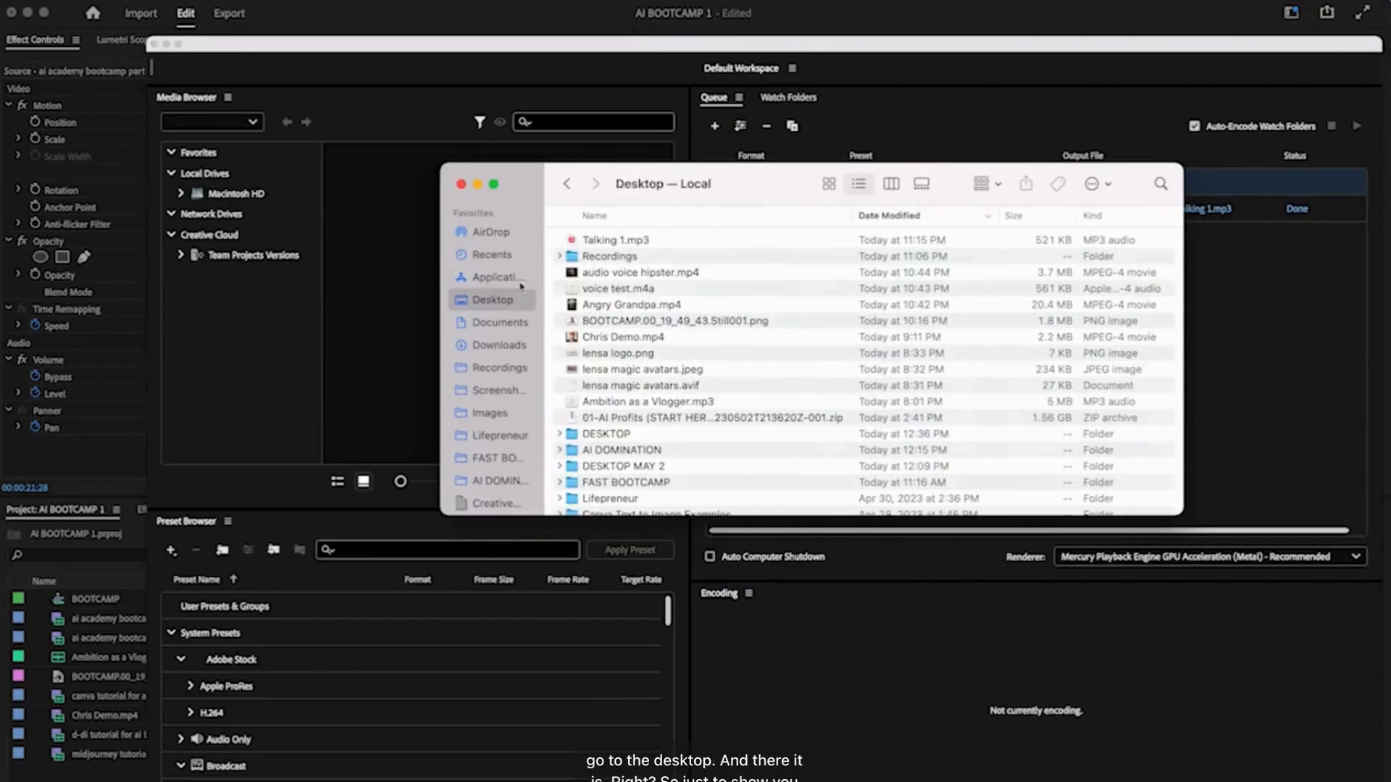
right_click(623, 244)
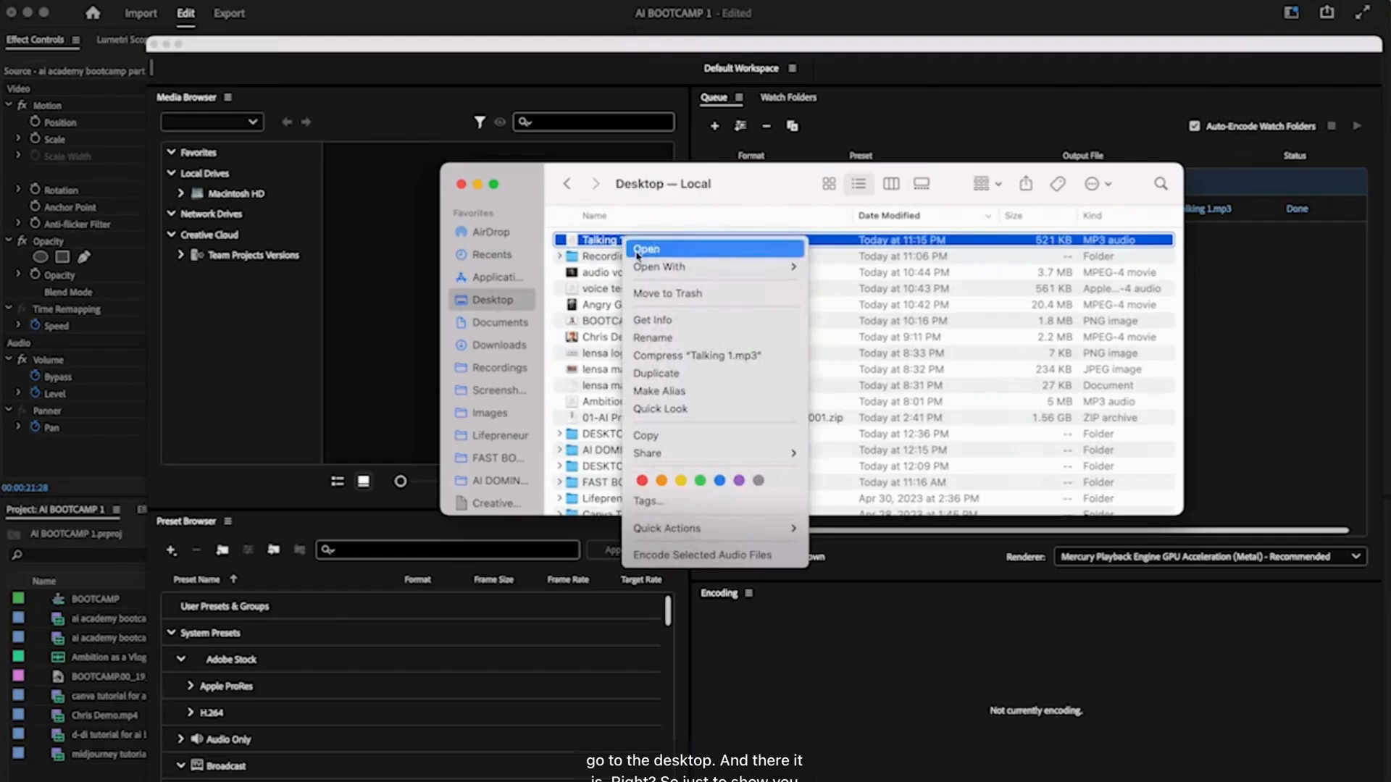
mouse_move(761, 266)
click(846, 329)
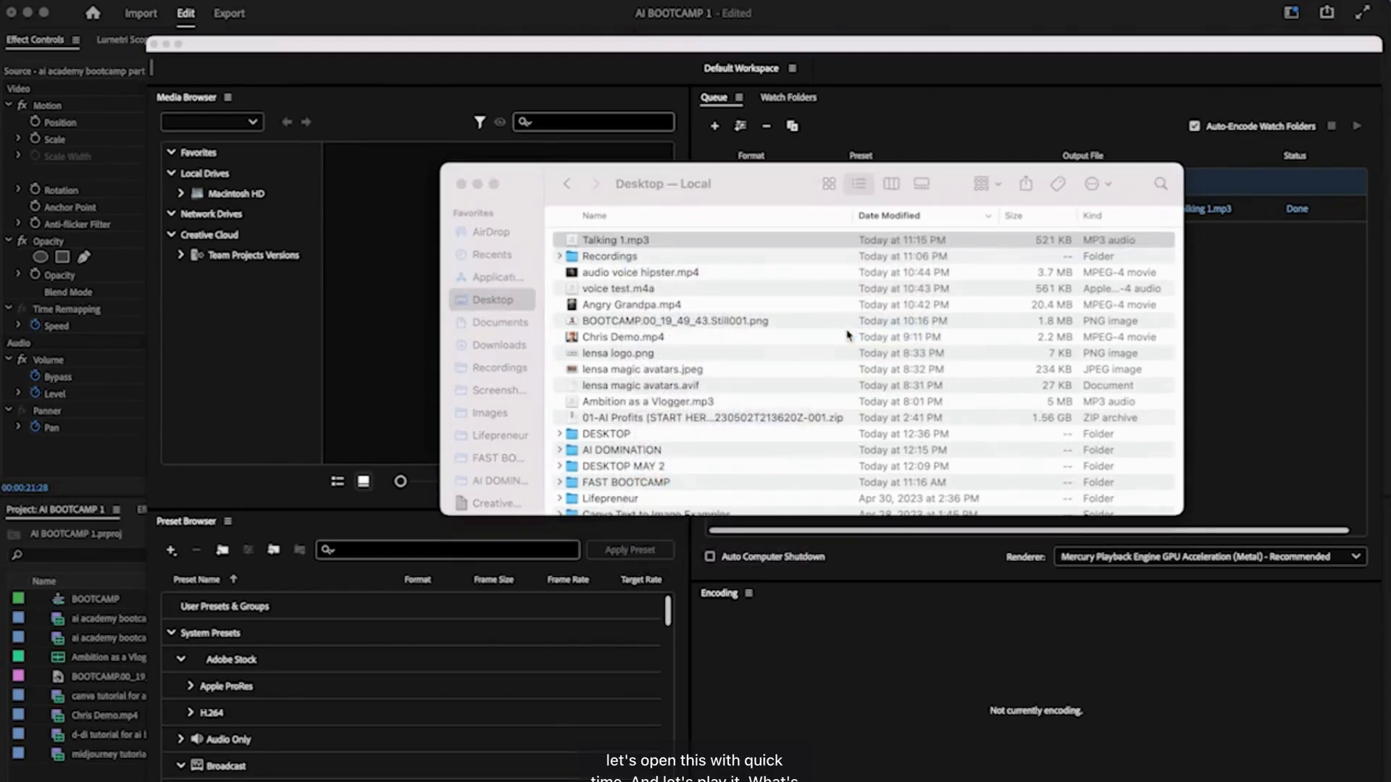
- Play the first seconds of Talking 1.mp3 and pause it
click(179, 92)
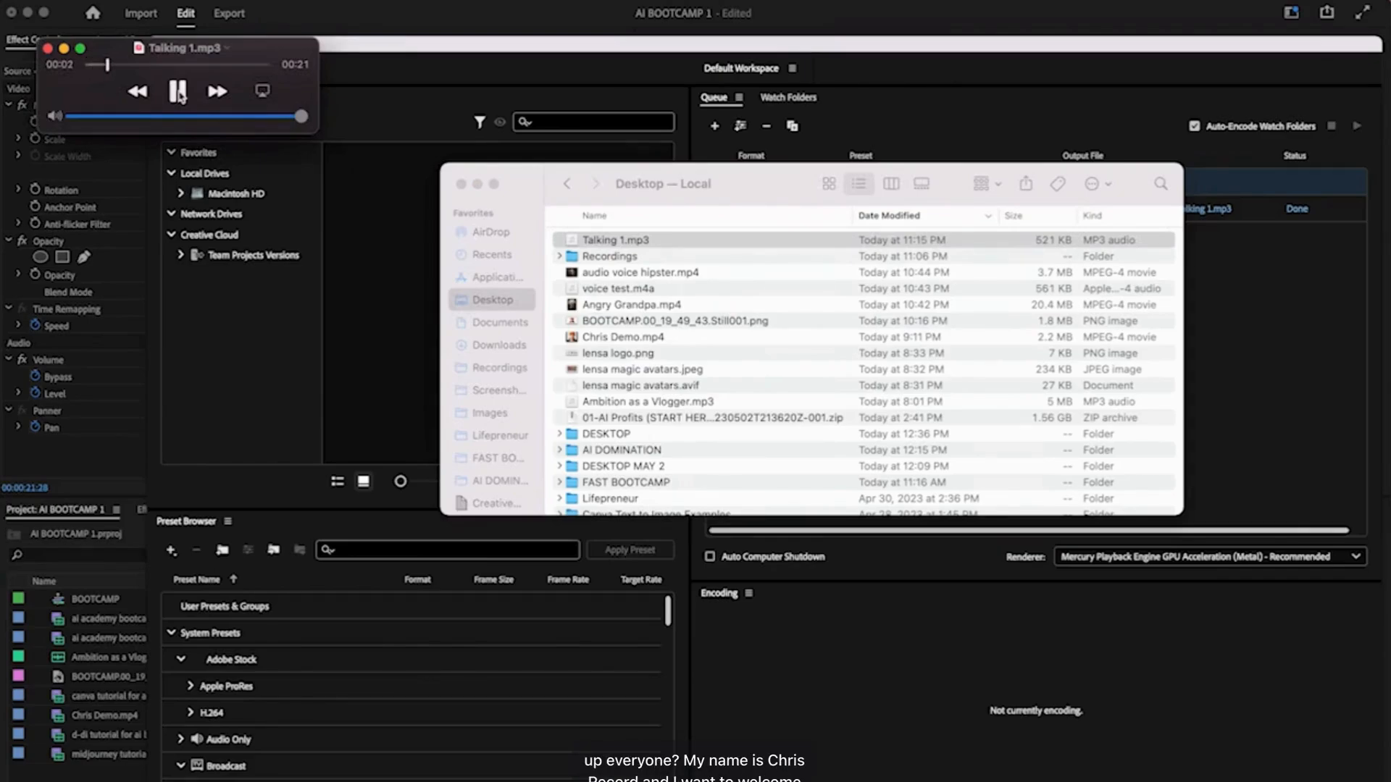
click(178, 91)
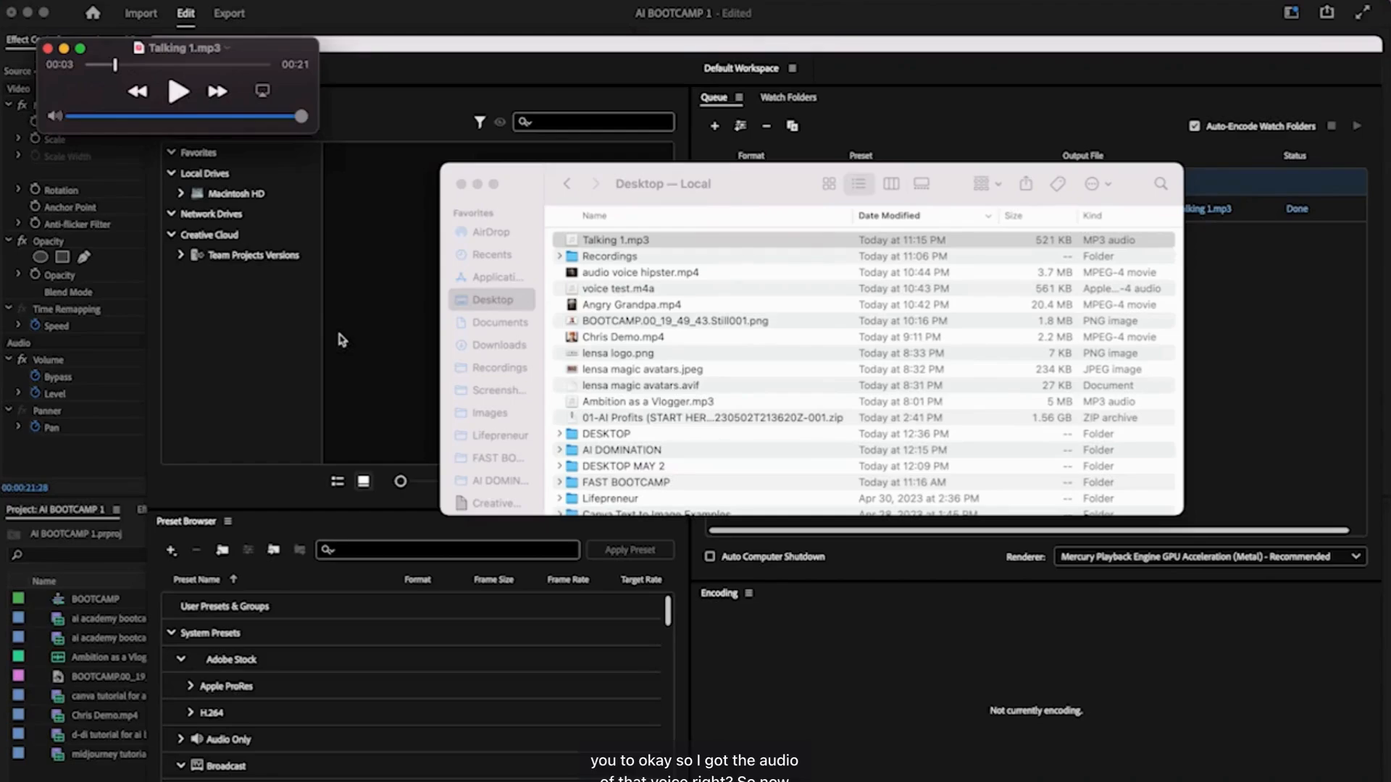
key(super+Tab)
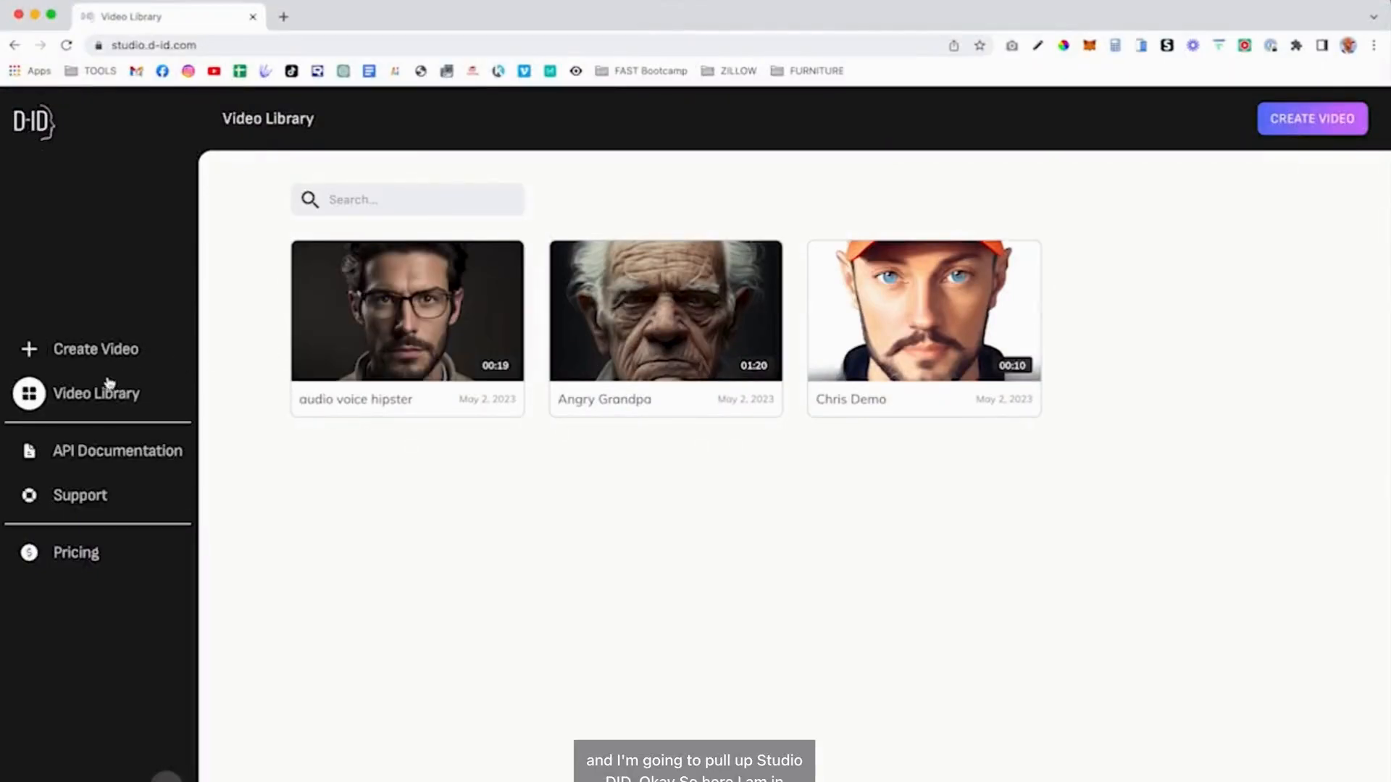
- Start a new D-ID video with the orange-cap avatar and title it 'bootcamp 1'
click(93, 352)
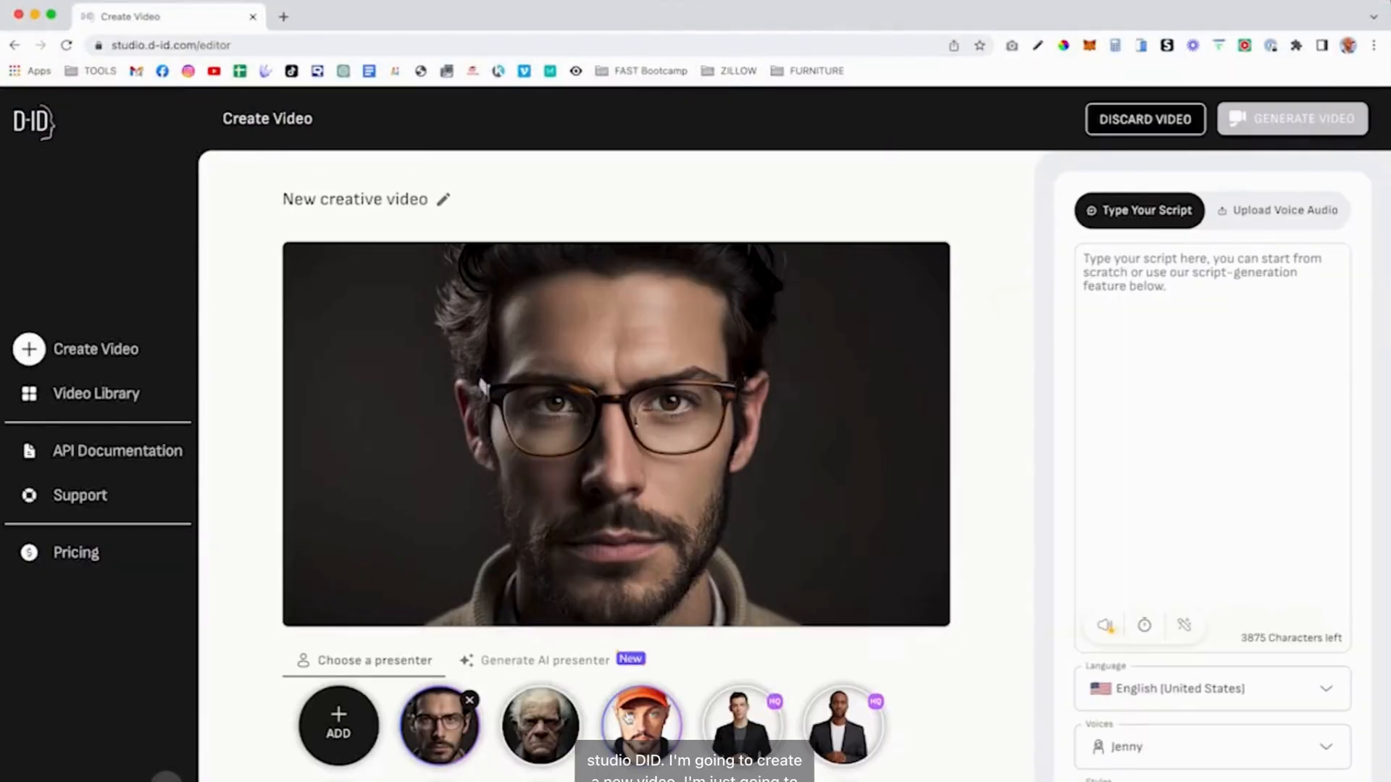
click(638, 721)
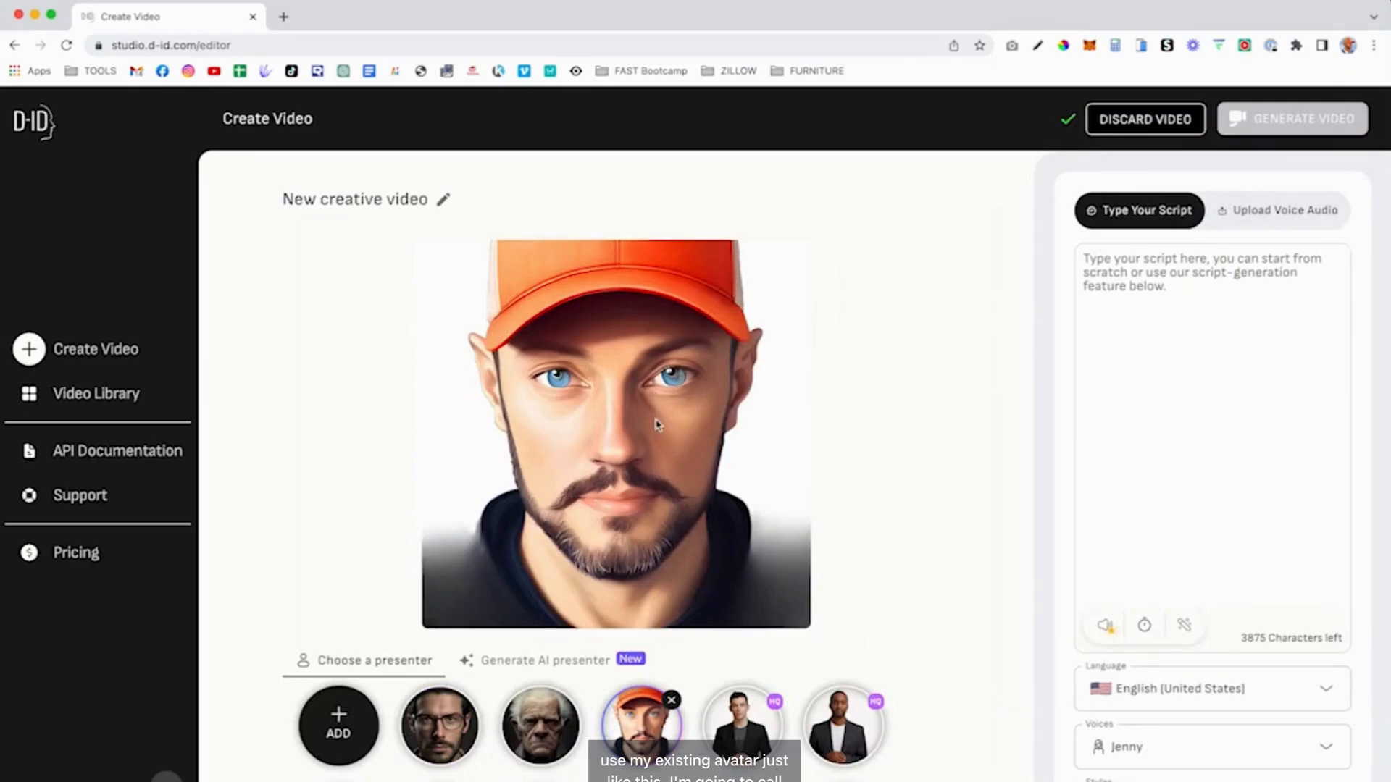
click(443, 200)
click(384, 200)
triple_click(384, 207)
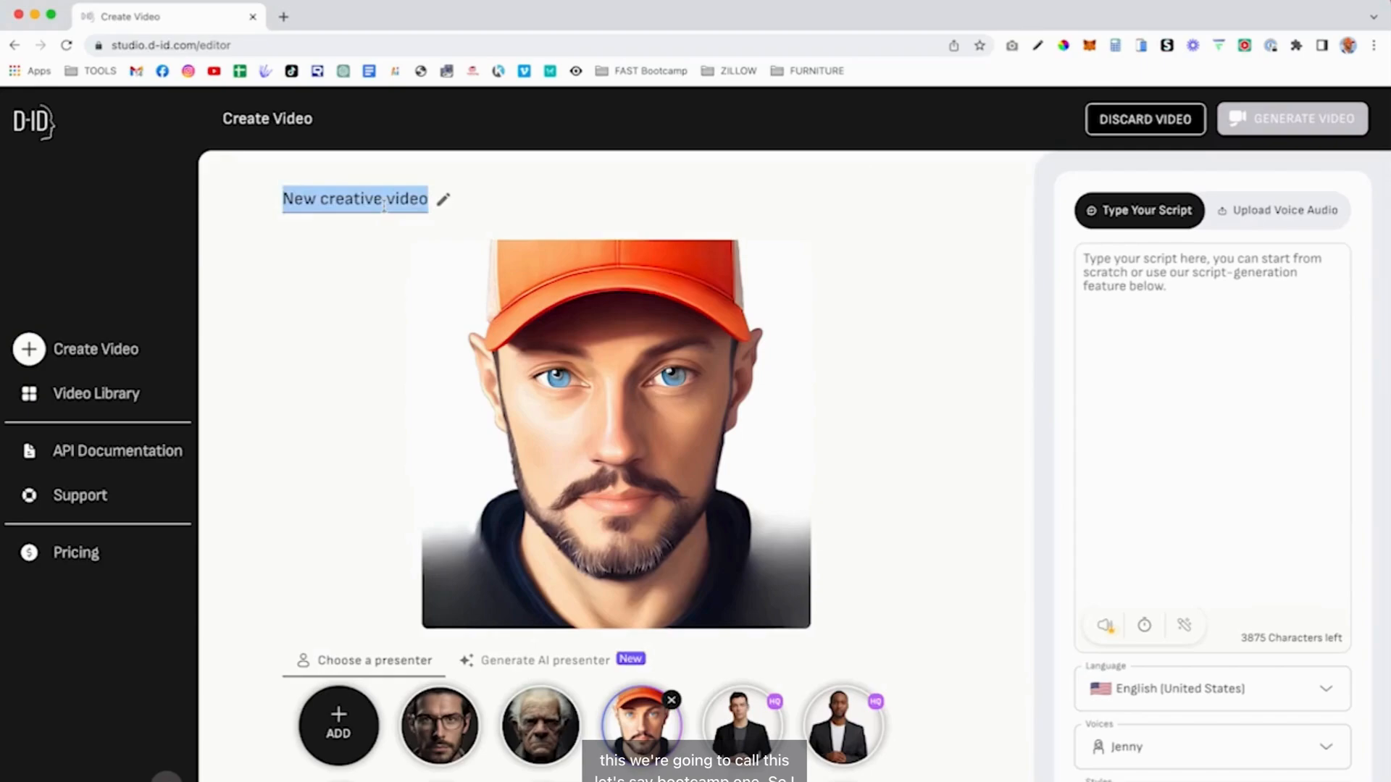
text(boot)
key(BackSpace)
key(BackSpace)
key(BackSpace)
key(BackSpace)
text(bootcamp 1)
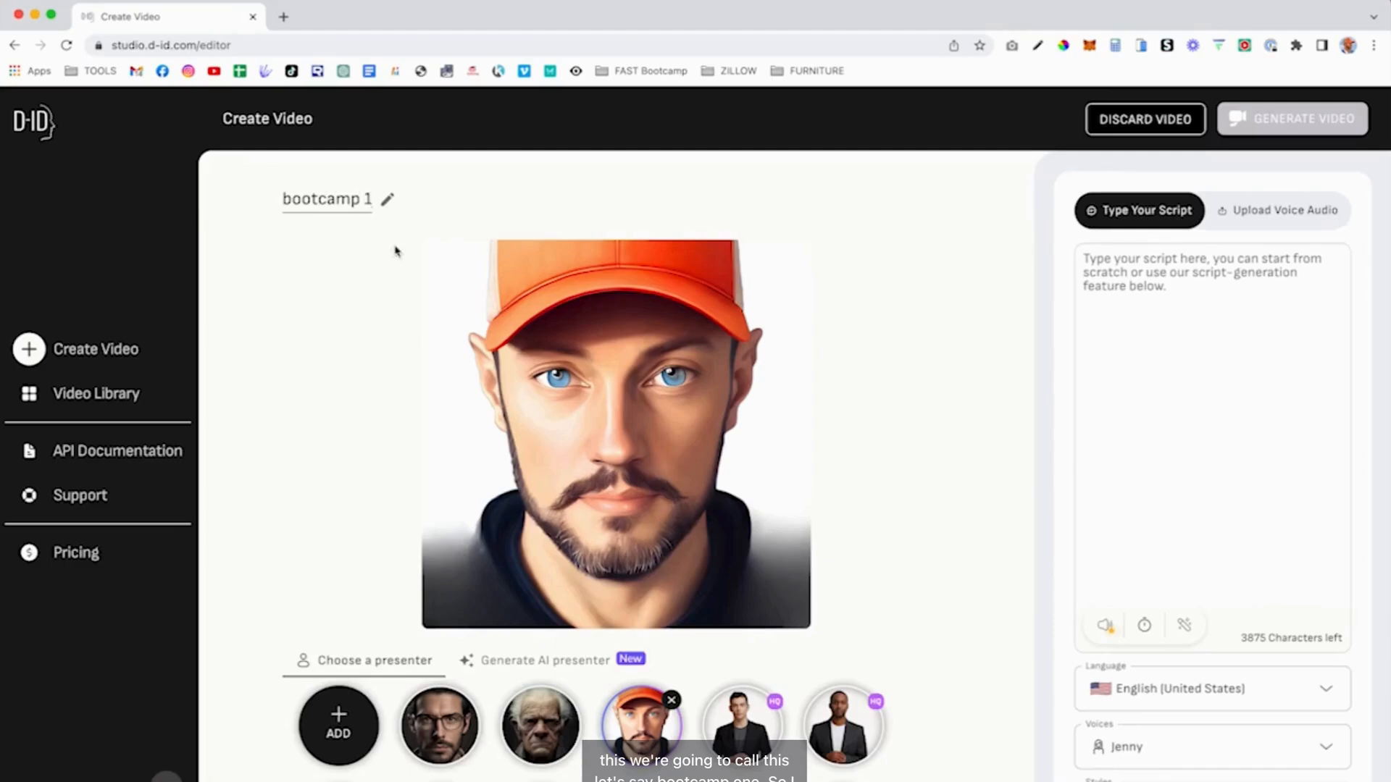
- Upload Talking 1.mp3 as the presenter's voice audio
click(1280, 213)
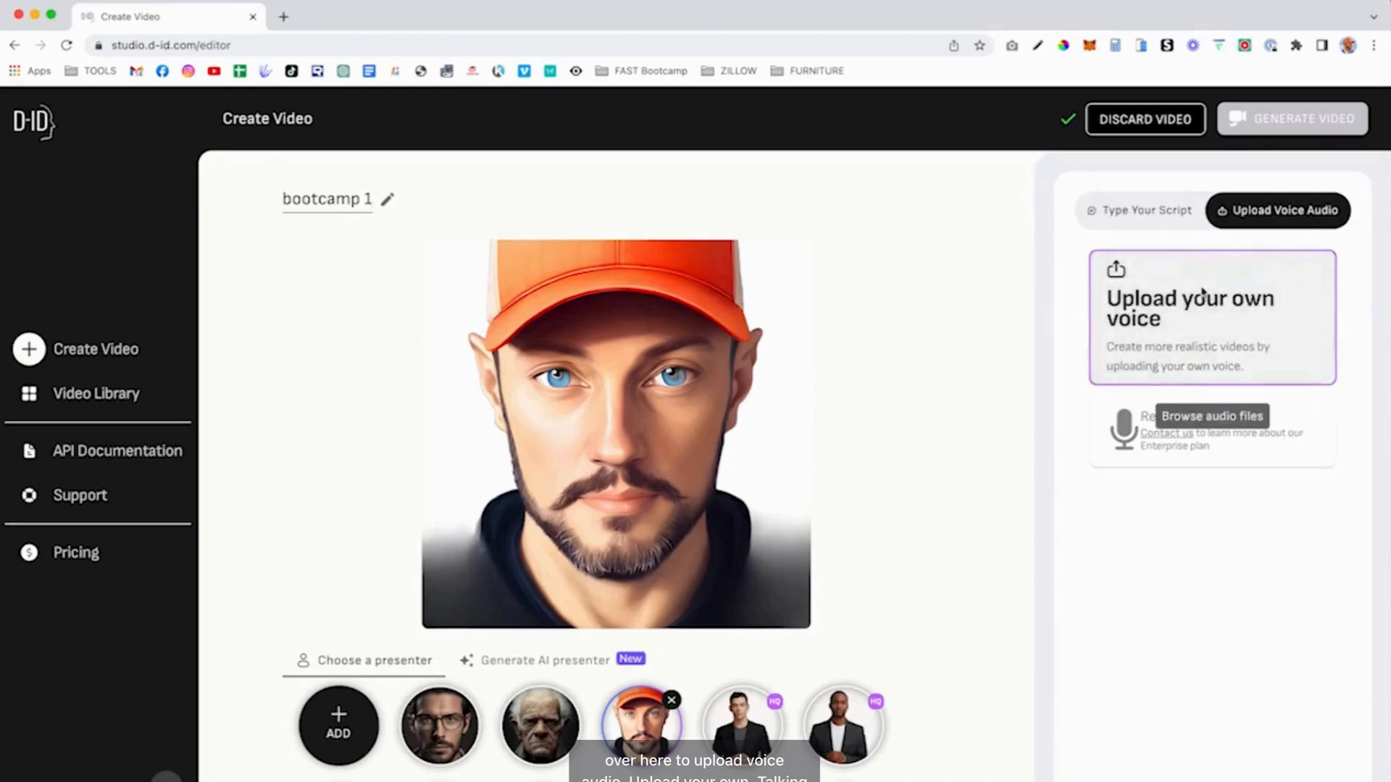
click(1202, 293)
double_click(545, 337)
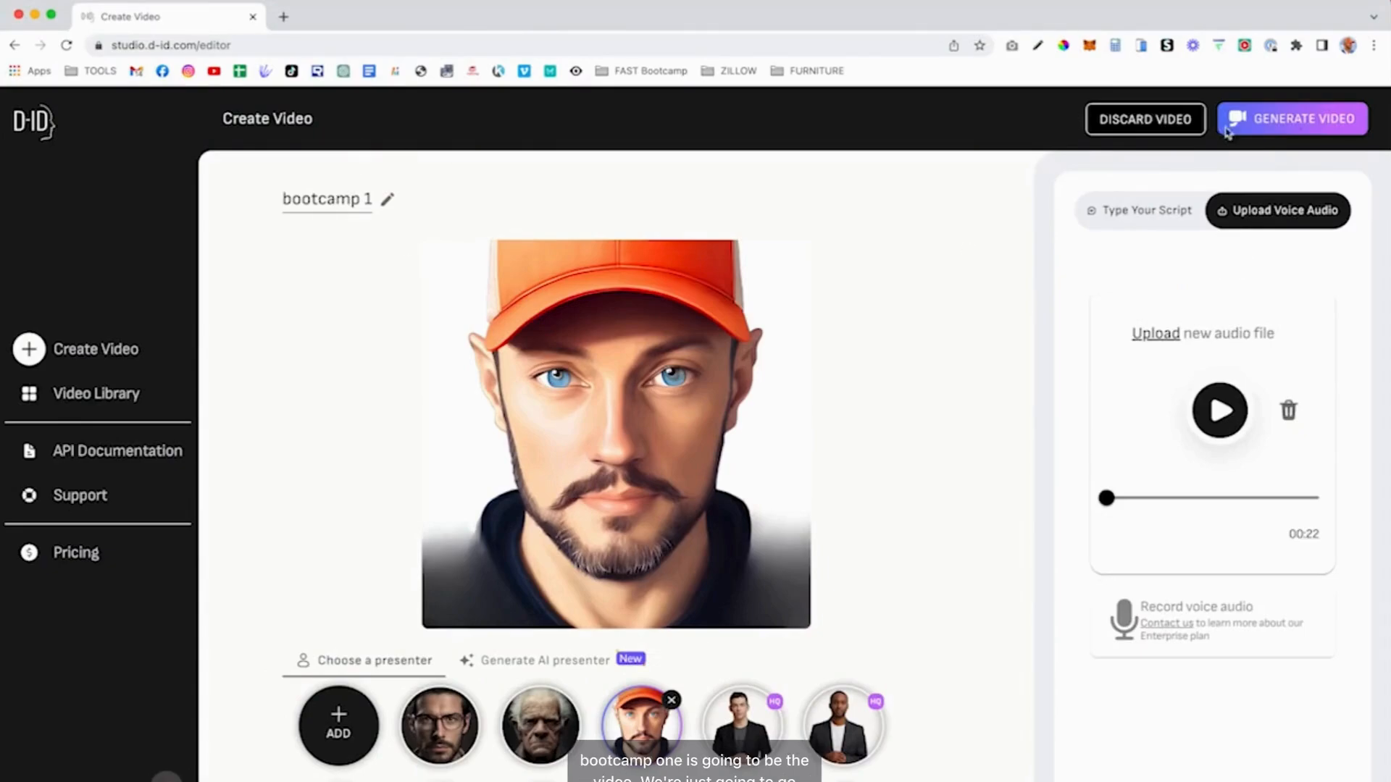
- Generate the 00:21 bootcamp 1 video and download it to the Desktop
click(1311, 122)
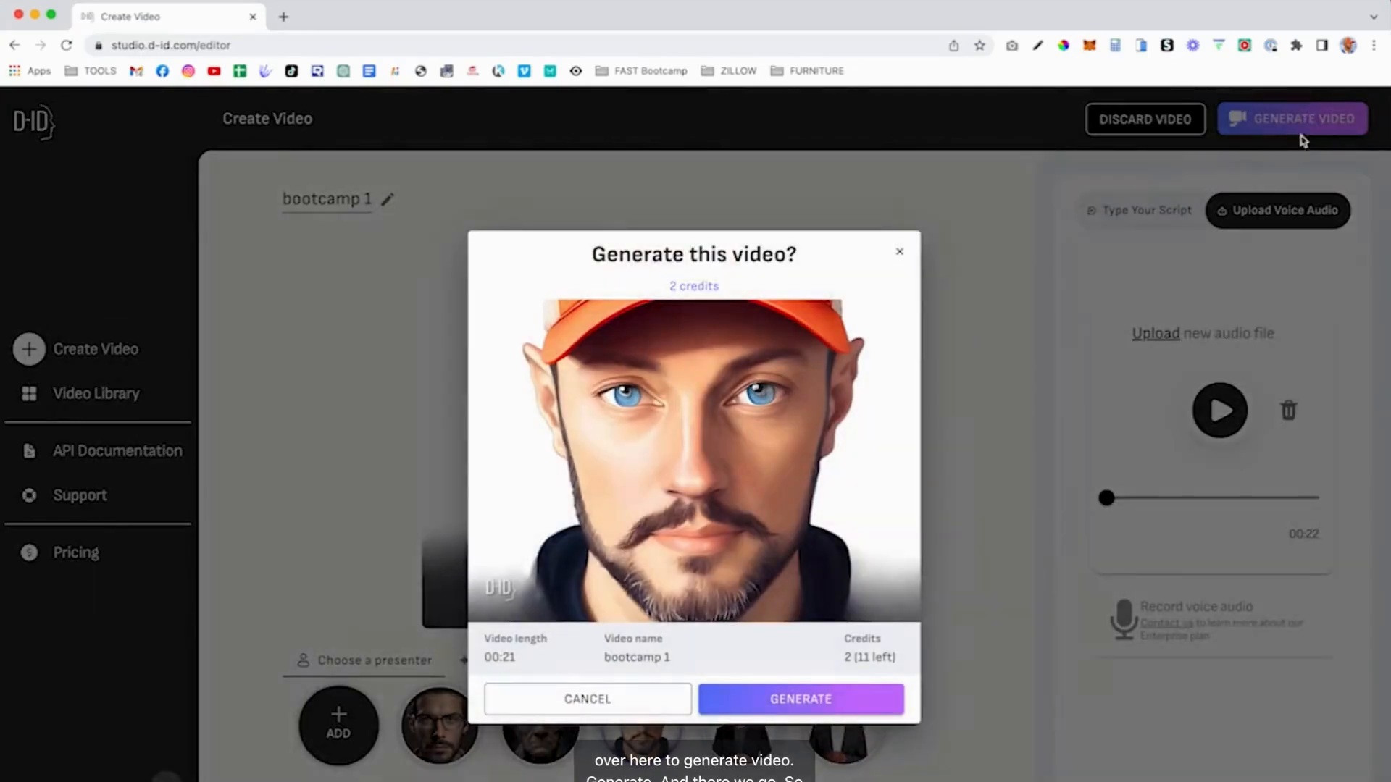
click(833, 692)
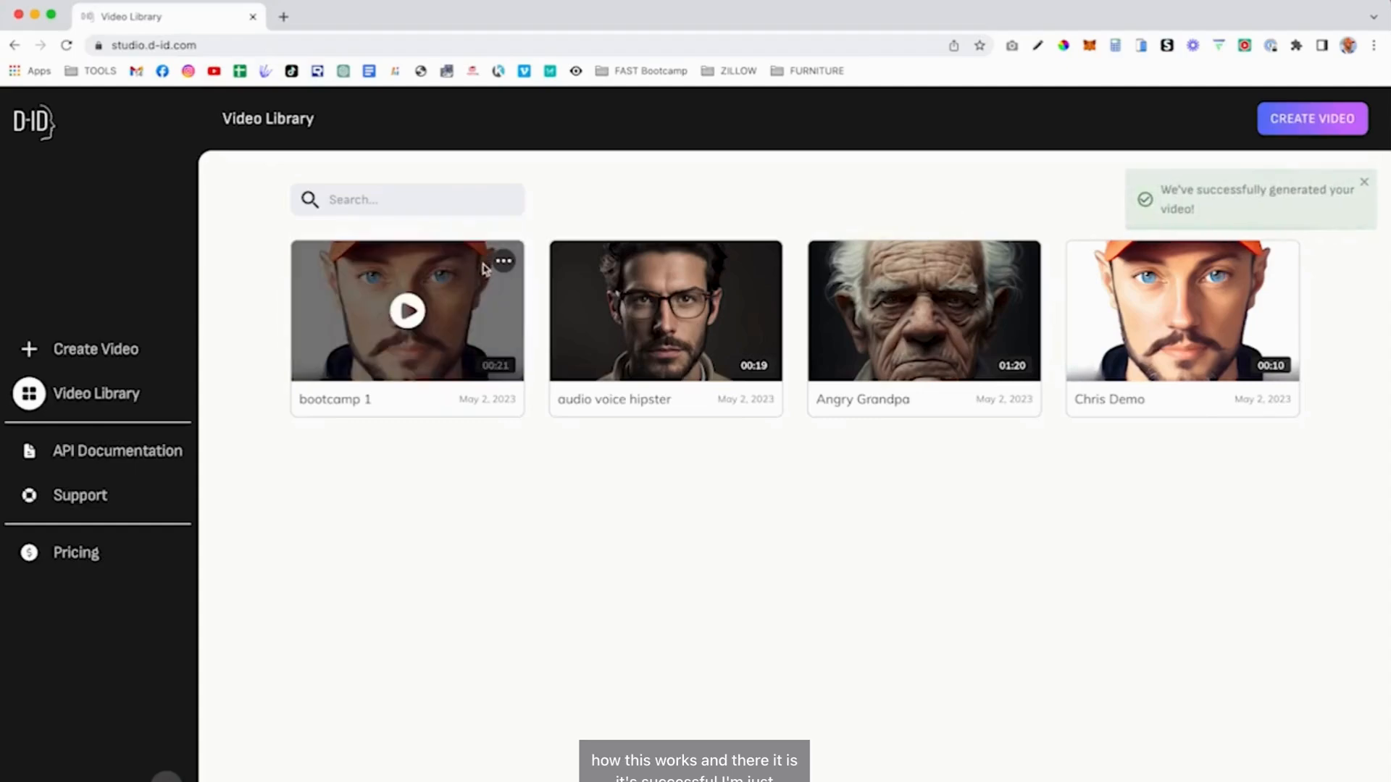
click(504, 260)
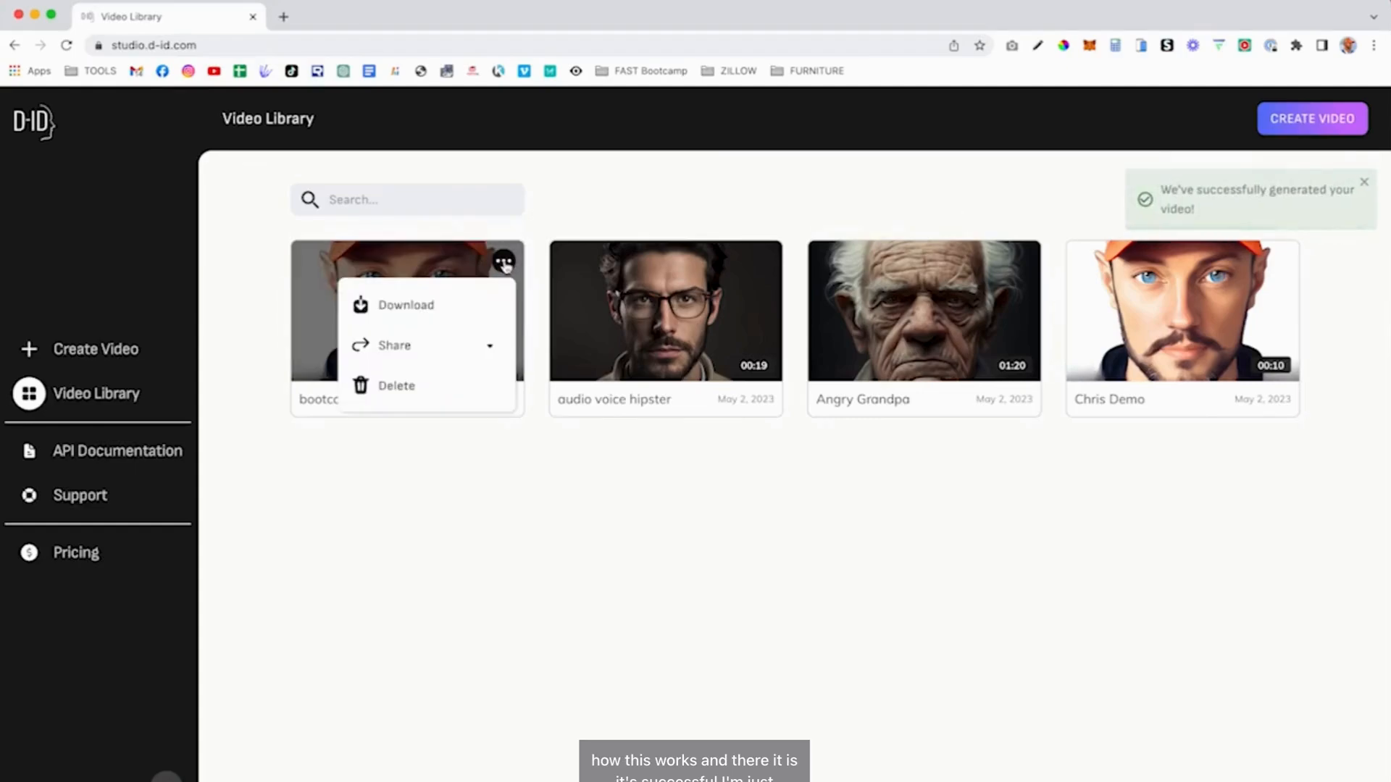
click(416, 306)
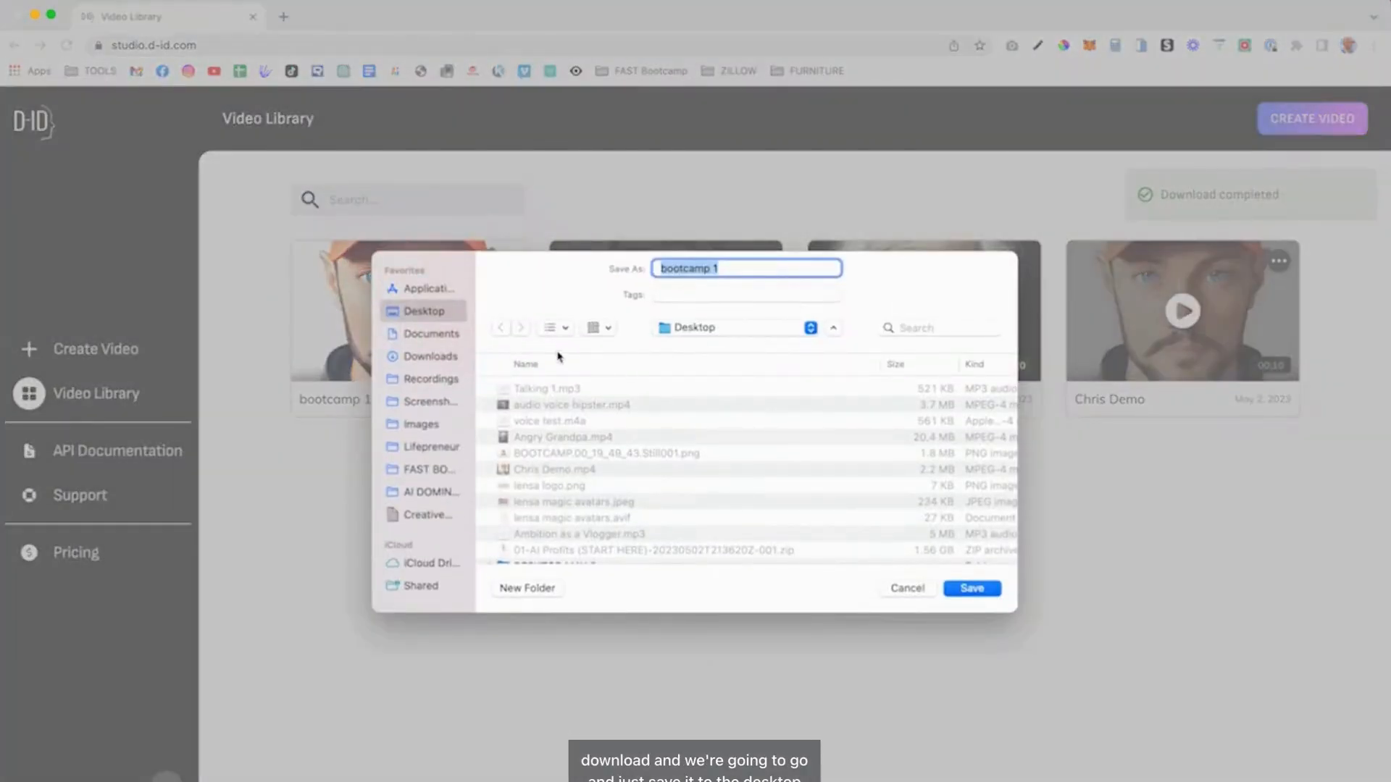
click(980, 589)
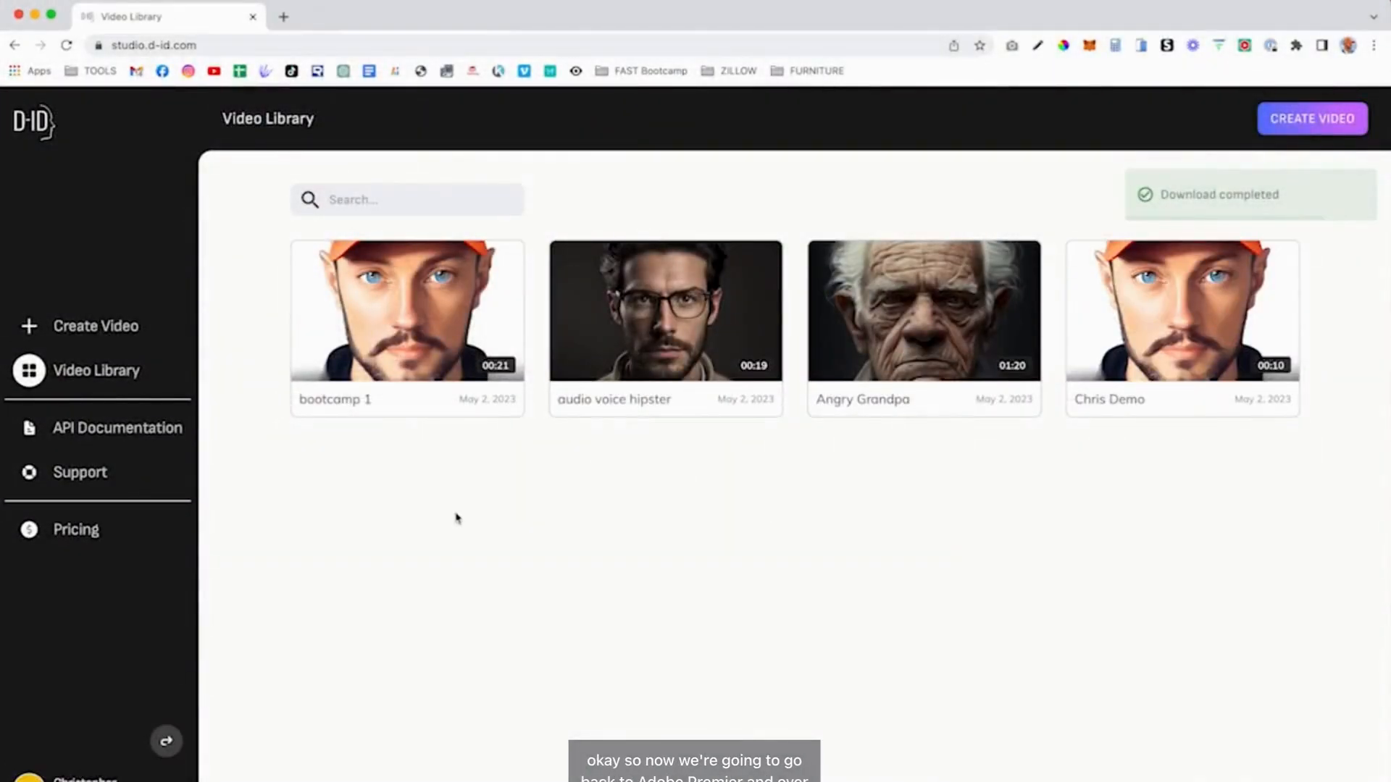
key(super+Tab)
key(super+Tab)
key(super+Tab)
key(super+Tab)
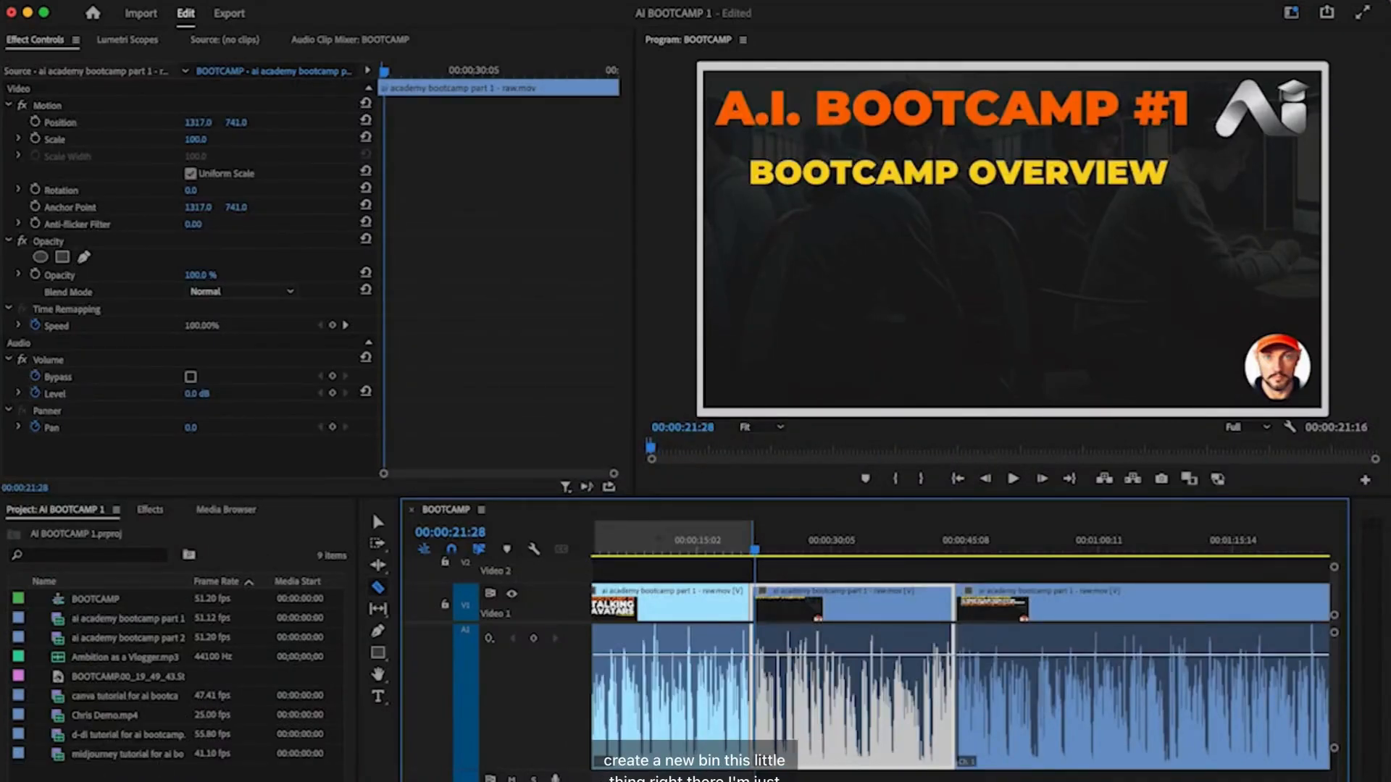
- Create a 'TALKING AVATARS' bin in the Project panel and open it for the avatar clips
click(297, 781)
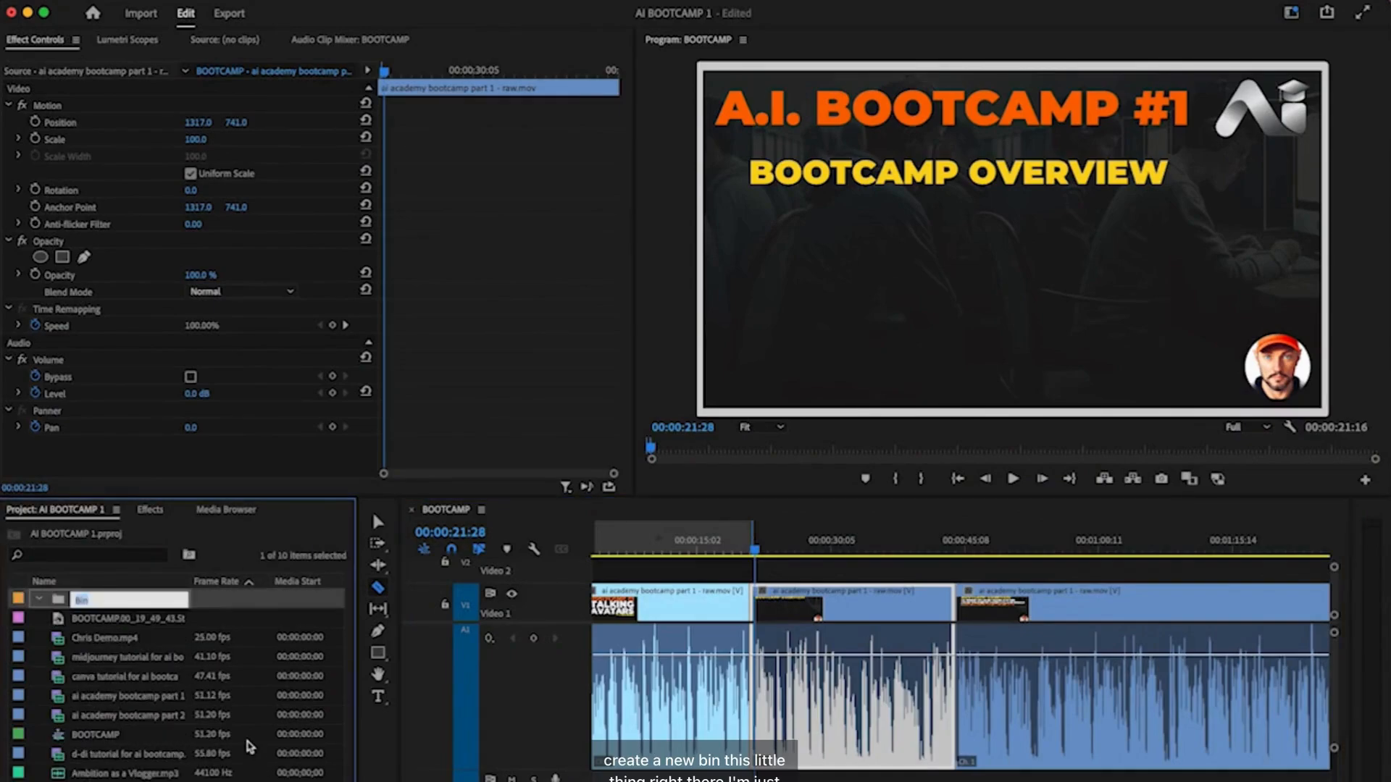
text(TA)
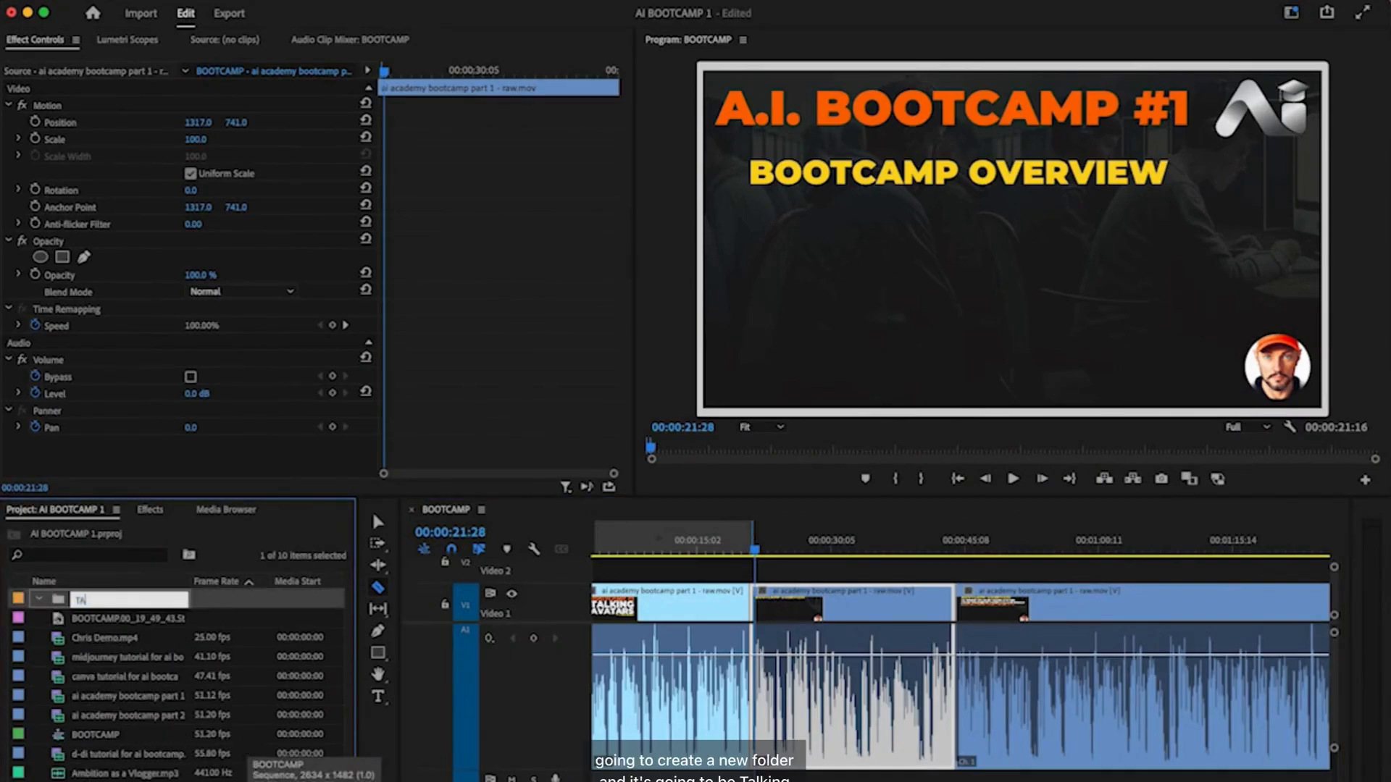
text(LKING AVATARS)
key(Tab)
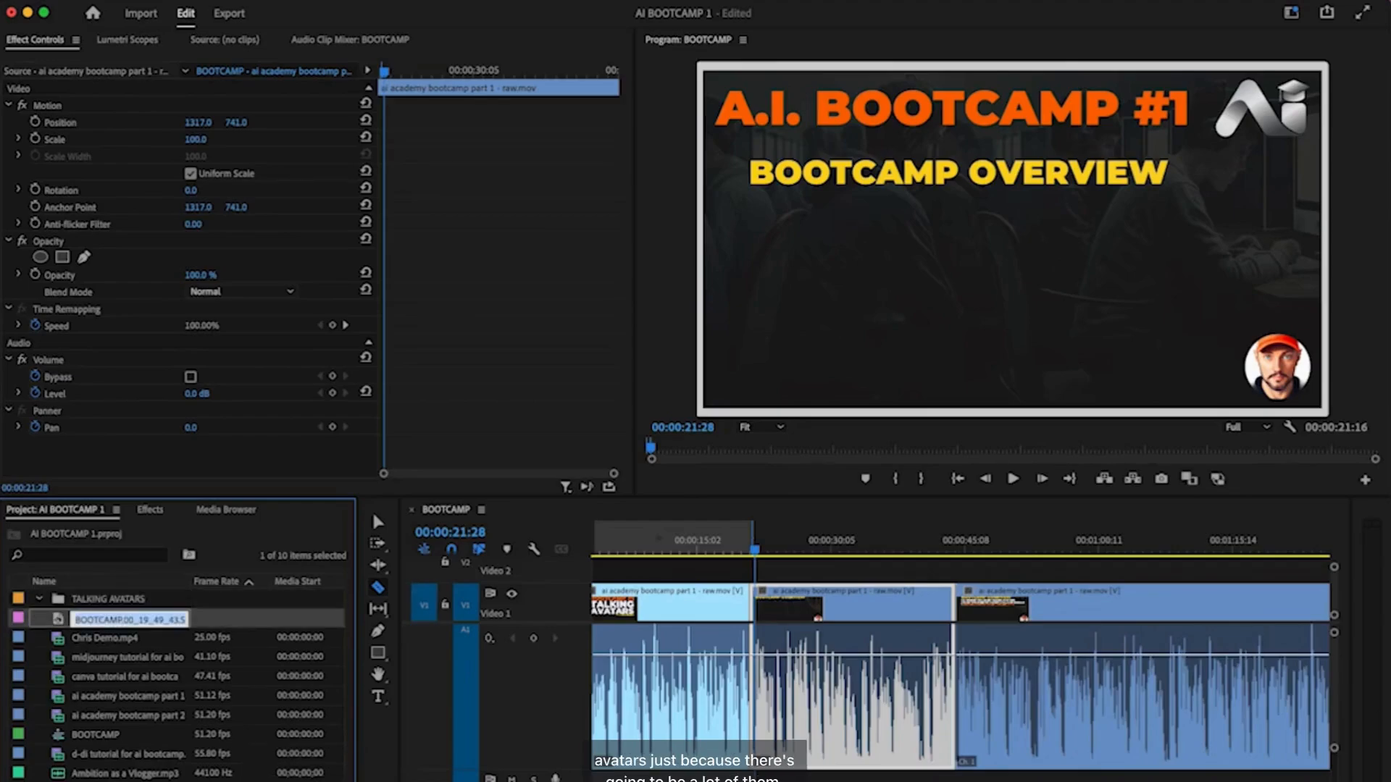
double_click(89, 599)
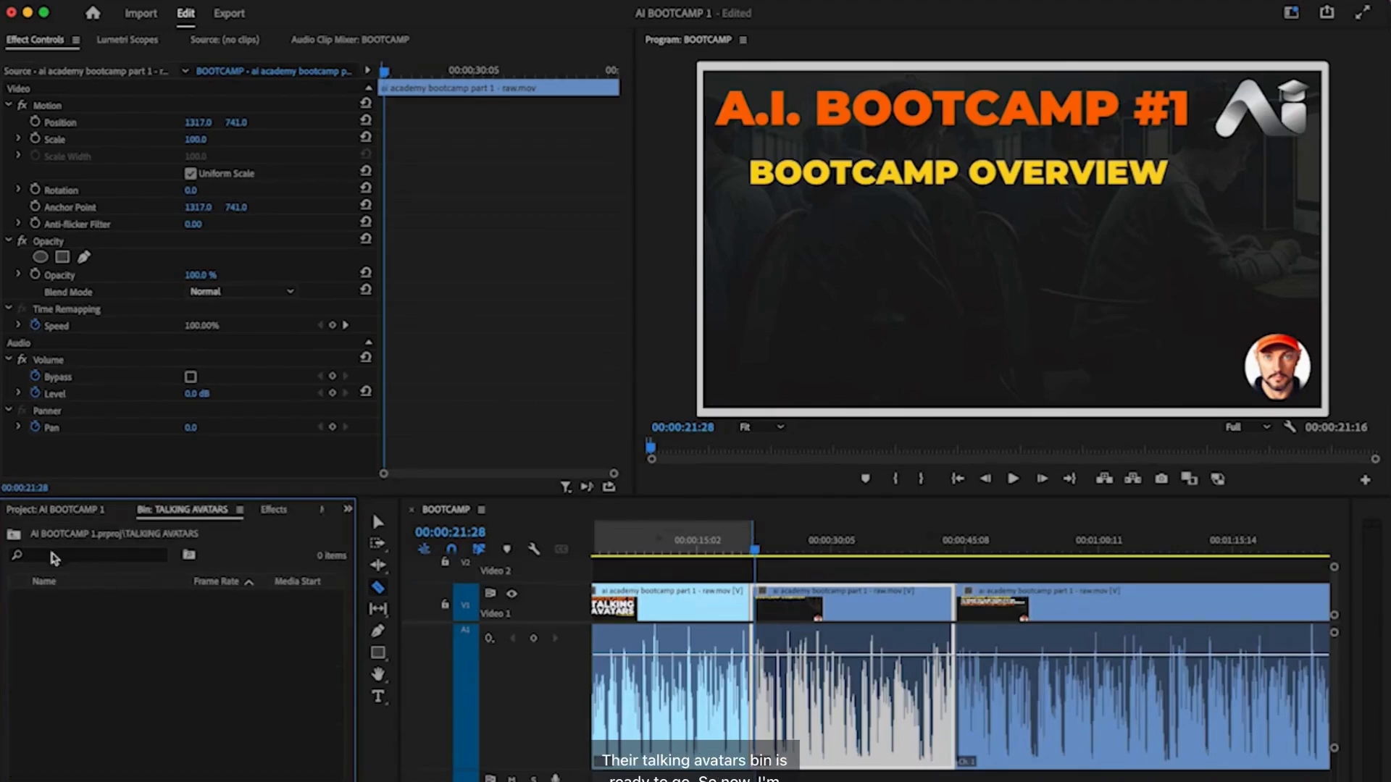
key(super+Tab)
key(super+Tab)
key(super+Tab)
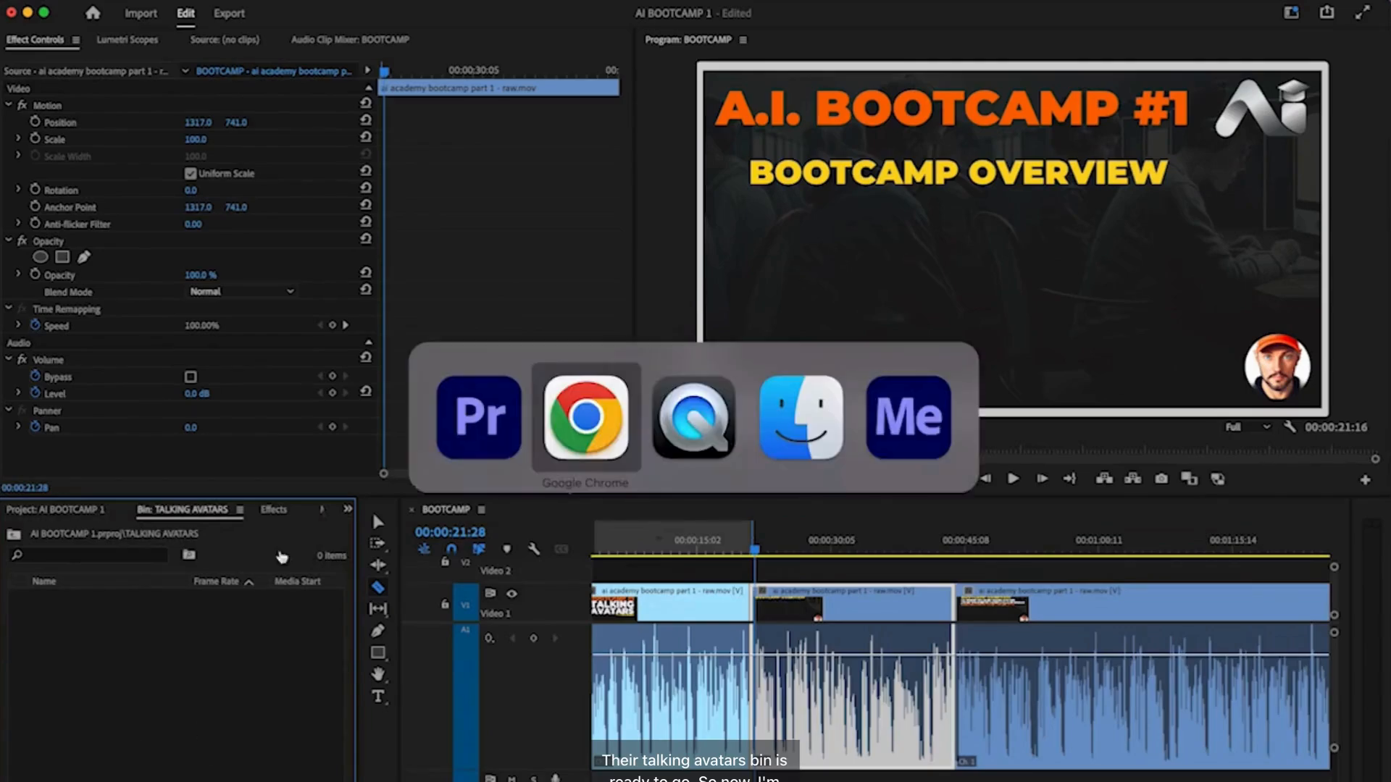
- Import bootcamp 1.mp4 from the Desktop into the TALKING AVATARS bin
drag(628, 239, 181, 601)
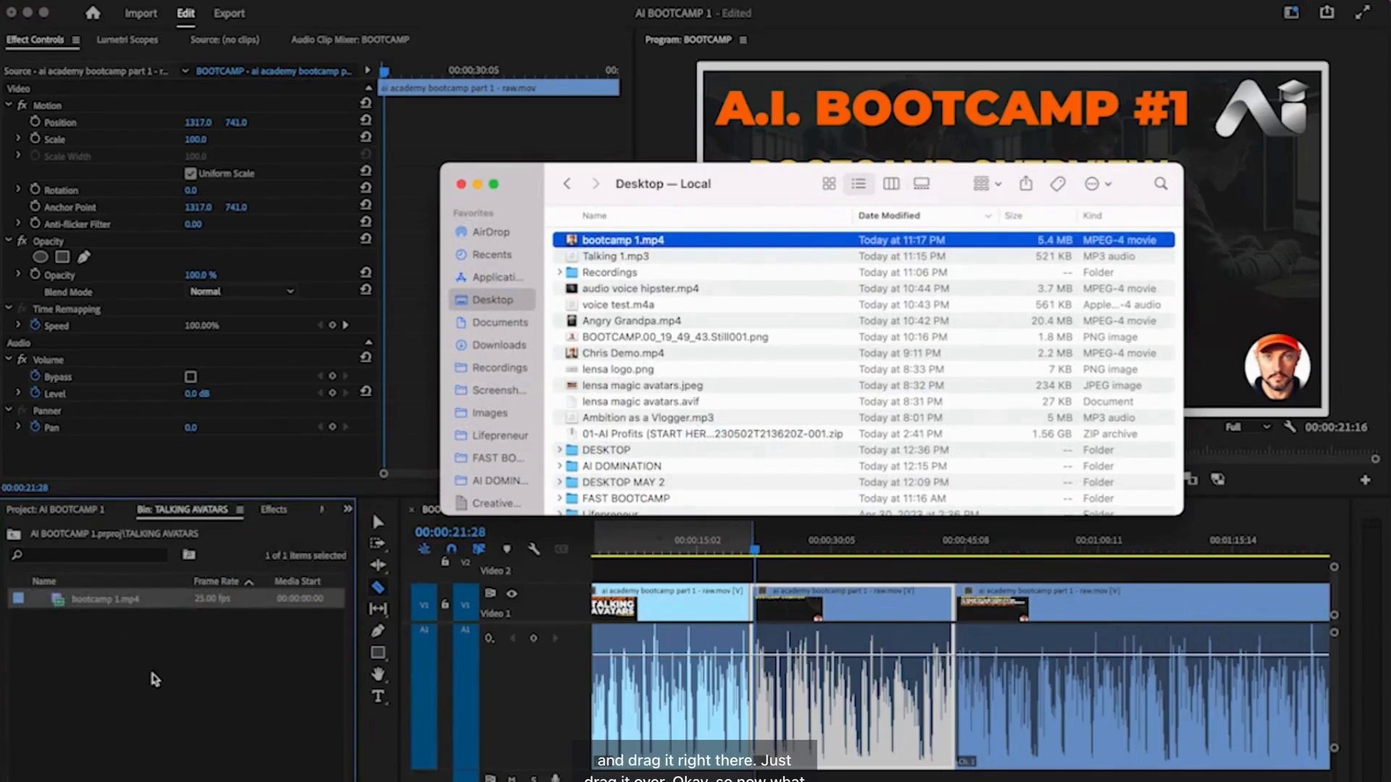
click(64, 601)
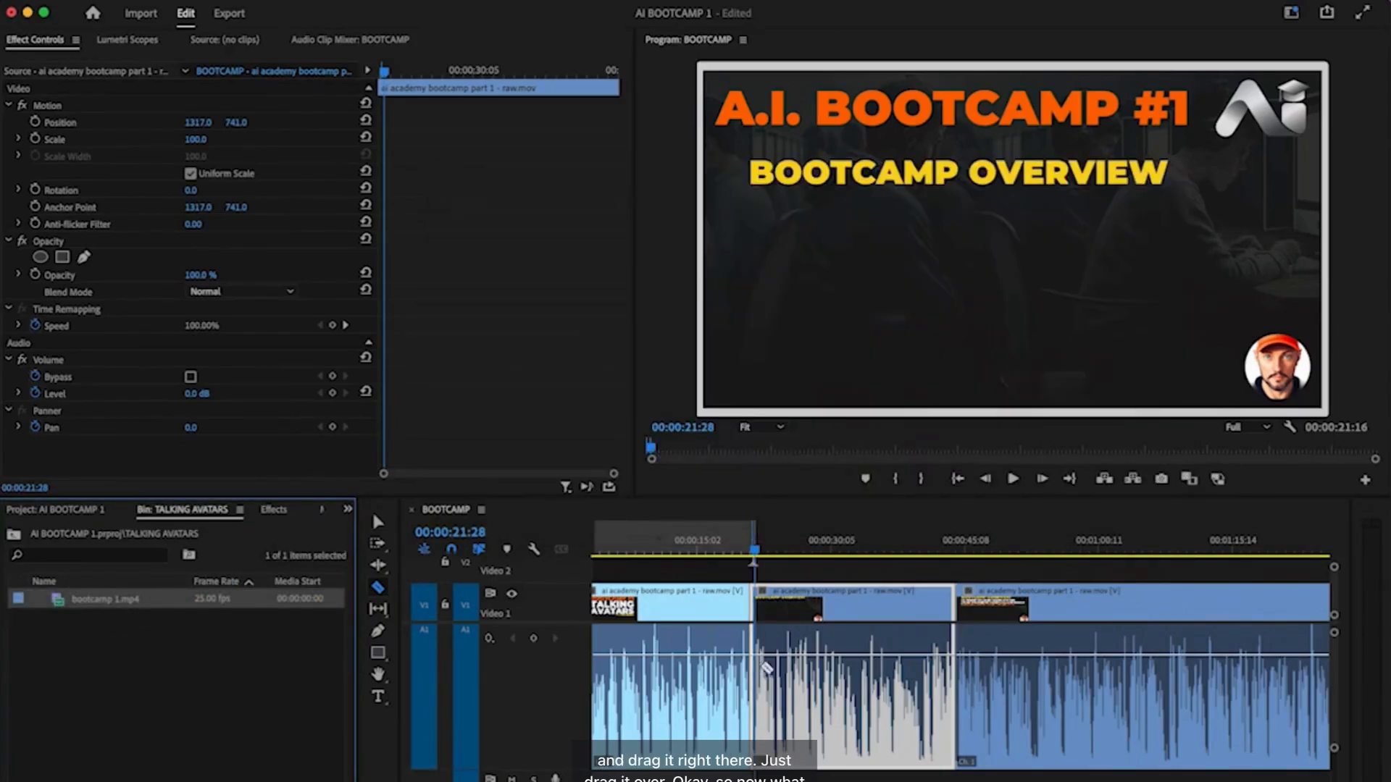
scroll(765, 668, left, 1)
scroll(765, 668, down, 1)
- Place bootcamp 1.mp4 on Video 2 at 00:00, above the slides
drag(107, 611, 590, 569)
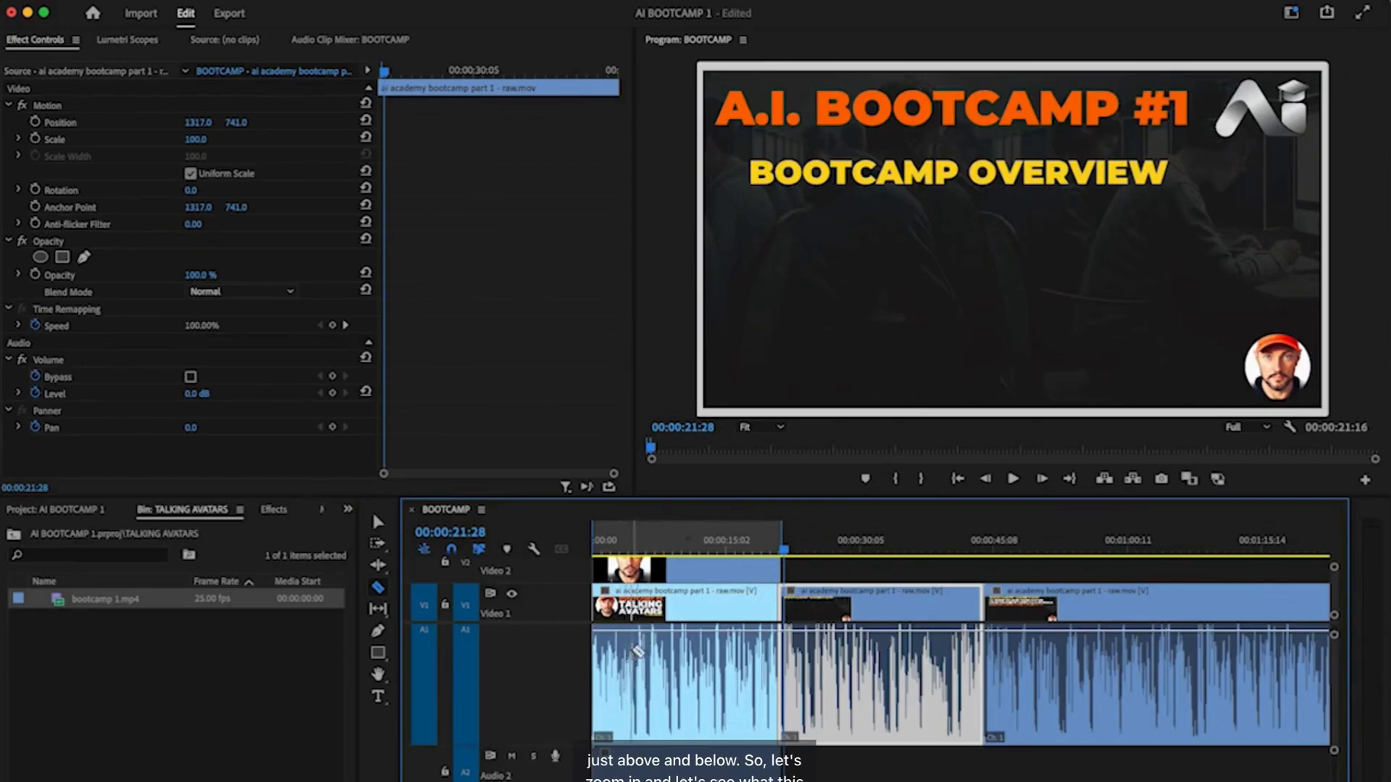
scroll(637, 651, up, 5)
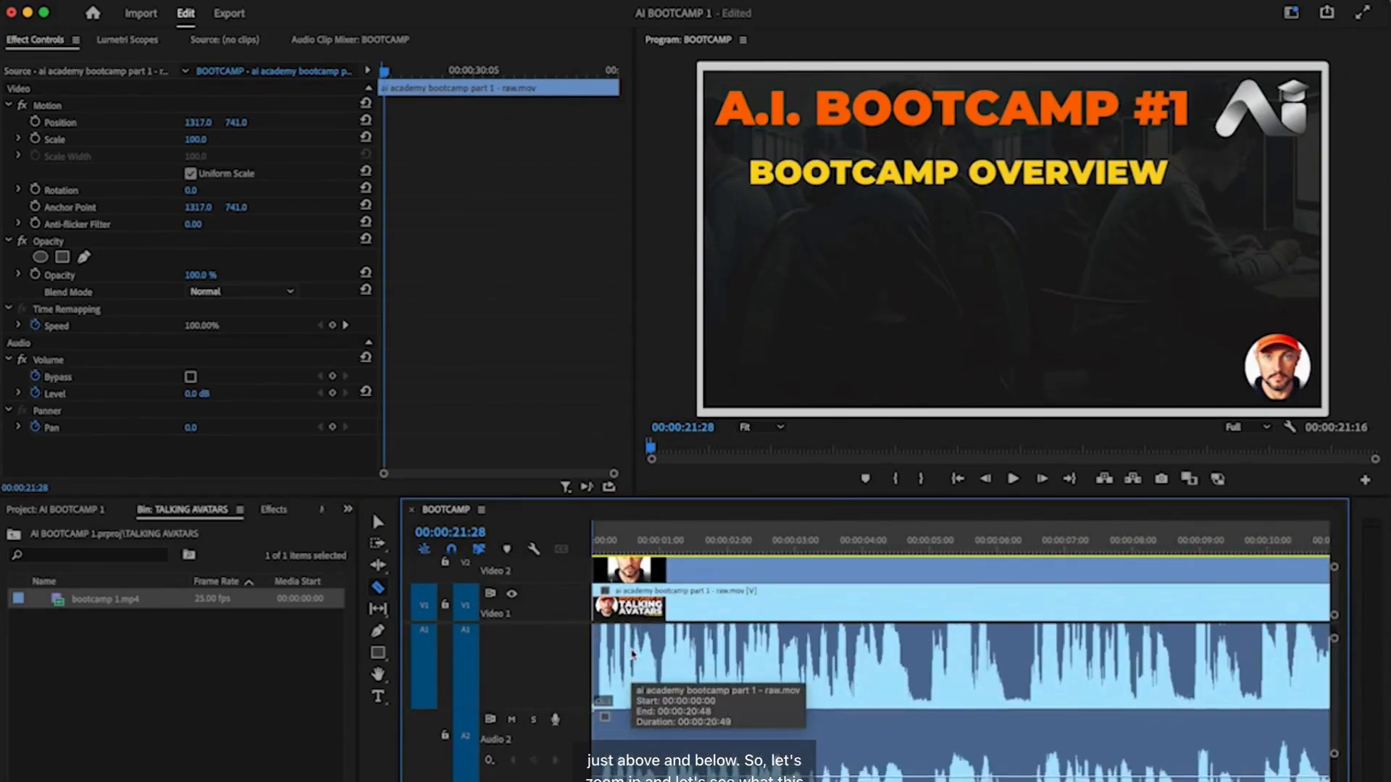
scroll(632, 654, up, 1)
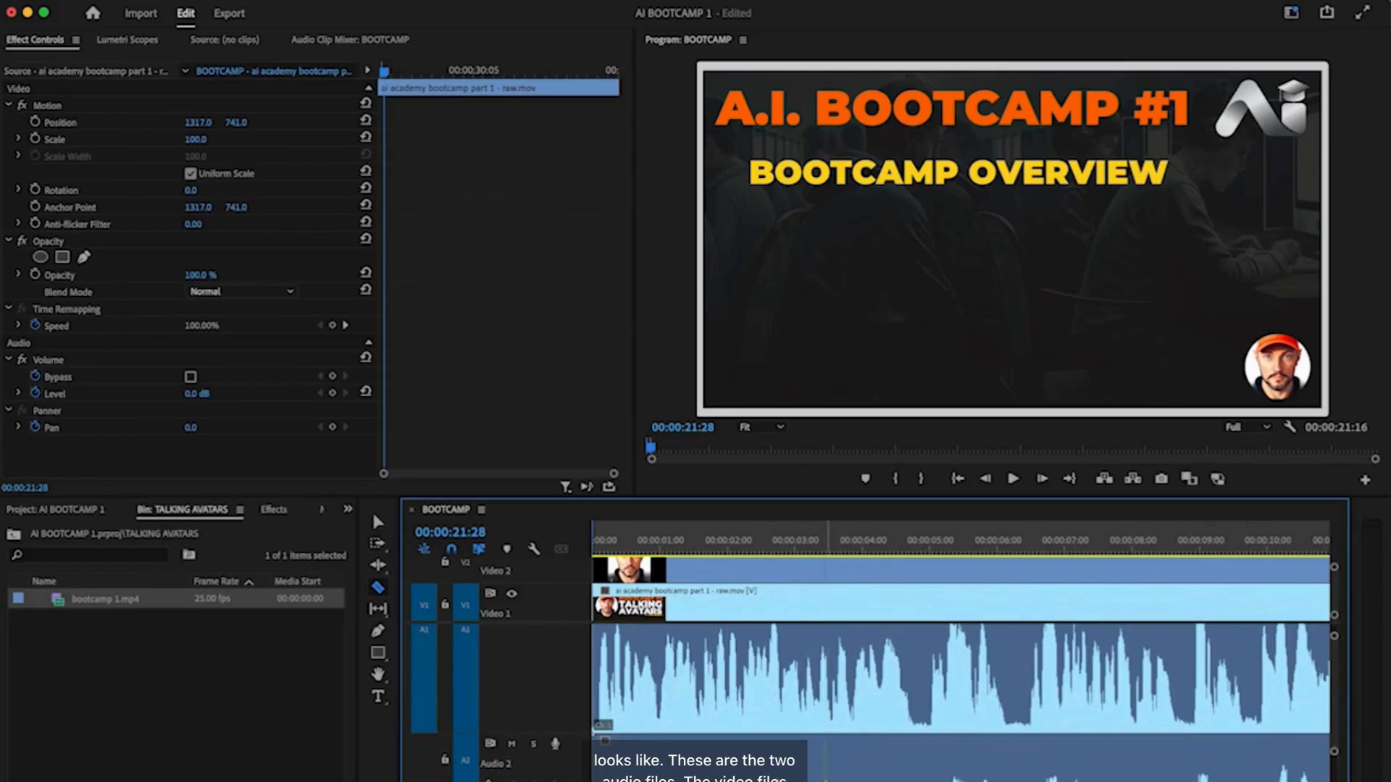
scroll(710, 563, up, 1)
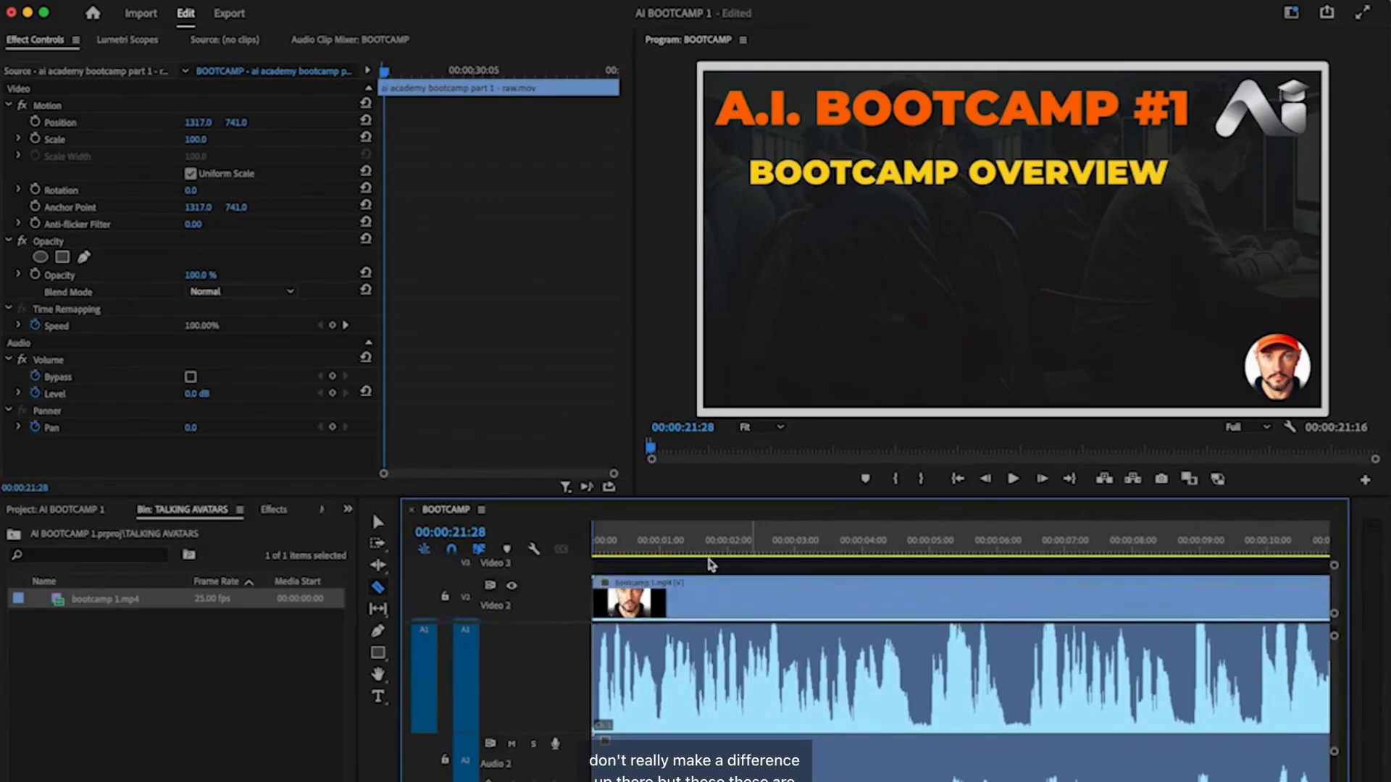
scroll(710, 564, down, 1)
scroll(743, 708, down, 2)
scroll(744, 709, down, 2)
scroll(743, 709, up, 2)
scroll(744, 709, right, 3)
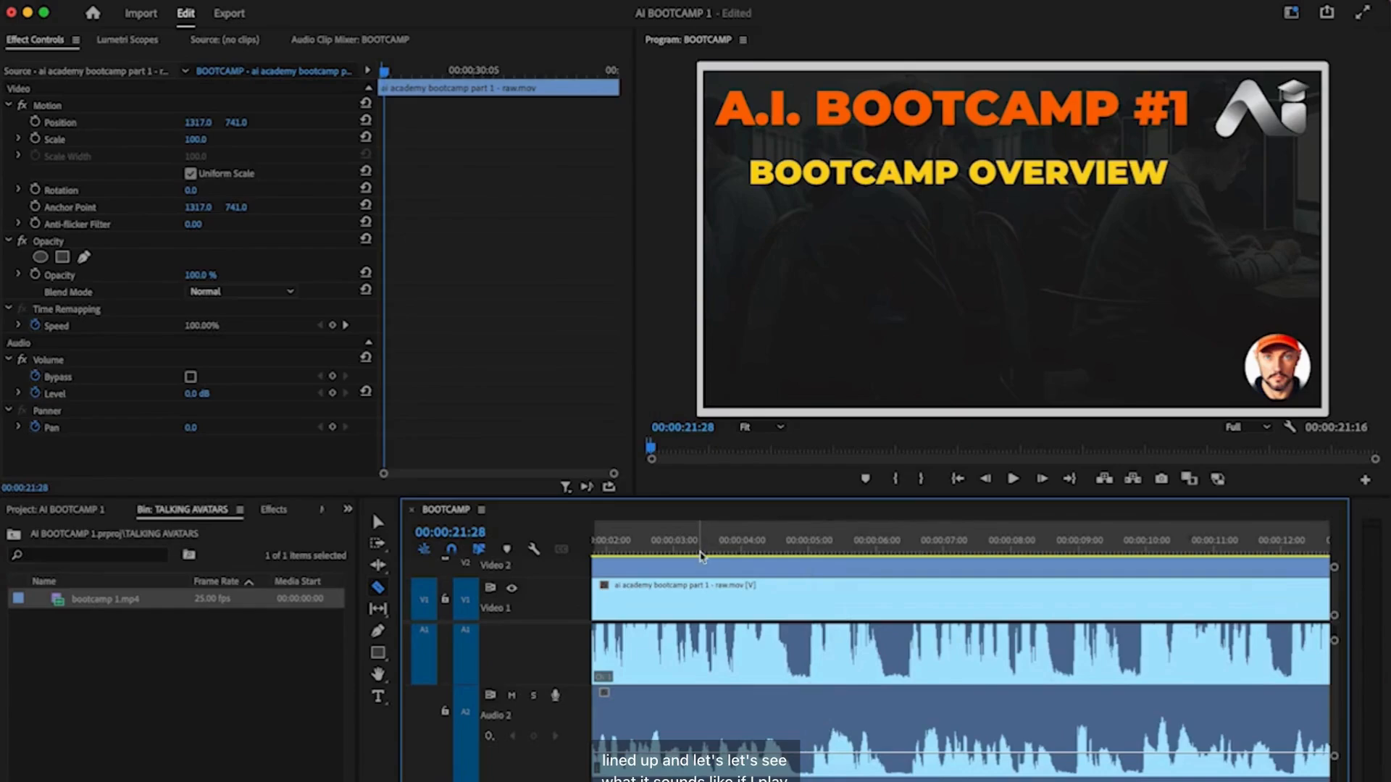
- Play the sequence from the start to preview the avatar over the slides
key(Home)
key(space)
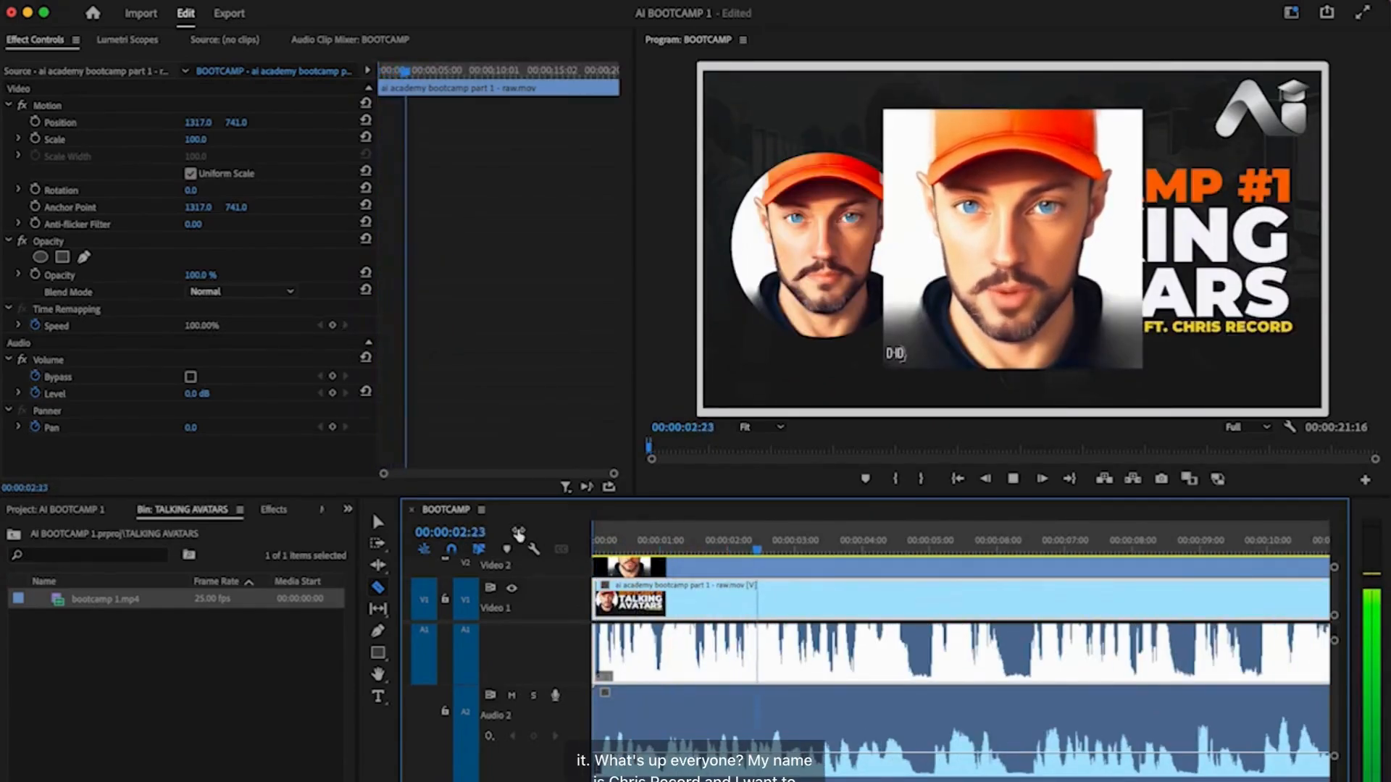
key(space)
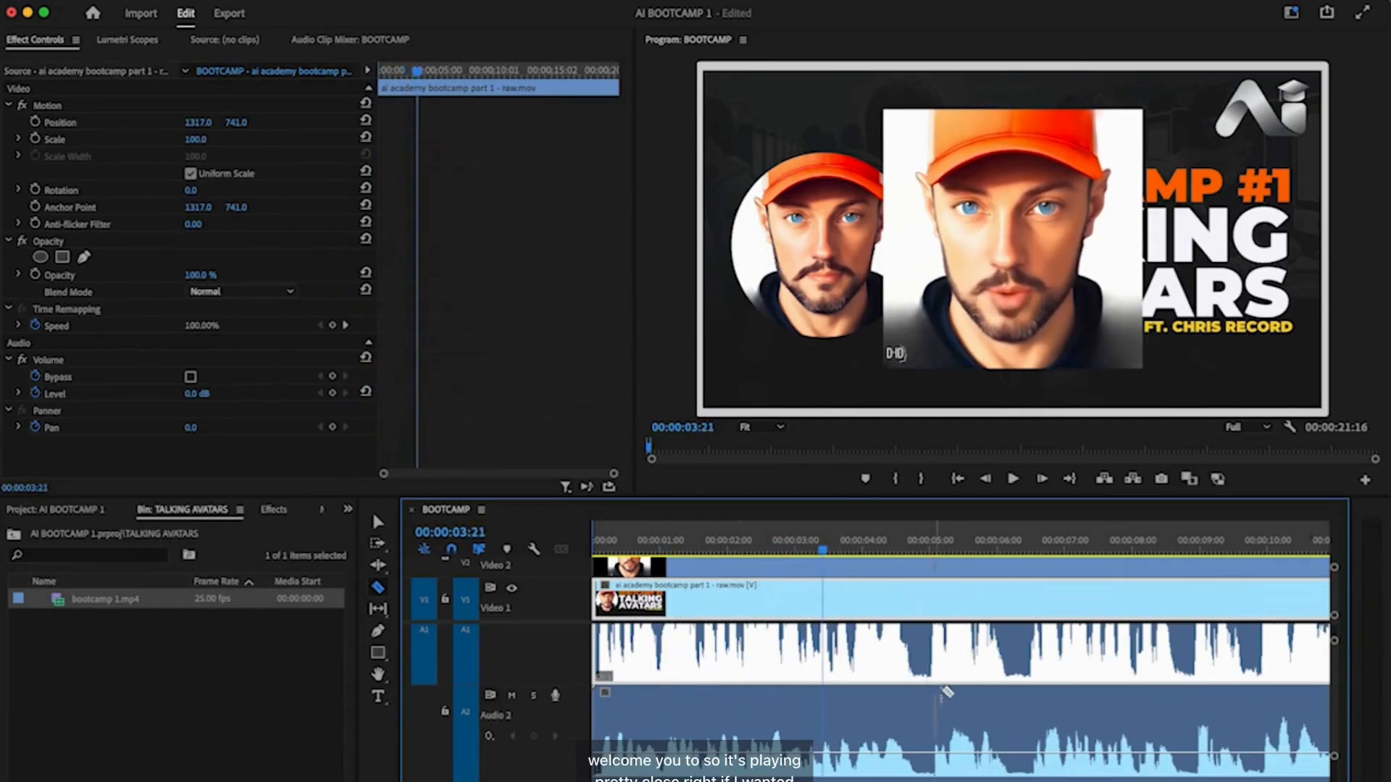
- Cut off the avatar clip's short leading piece and slide the clip to the sequence start
scroll(930, 686, up, 6)
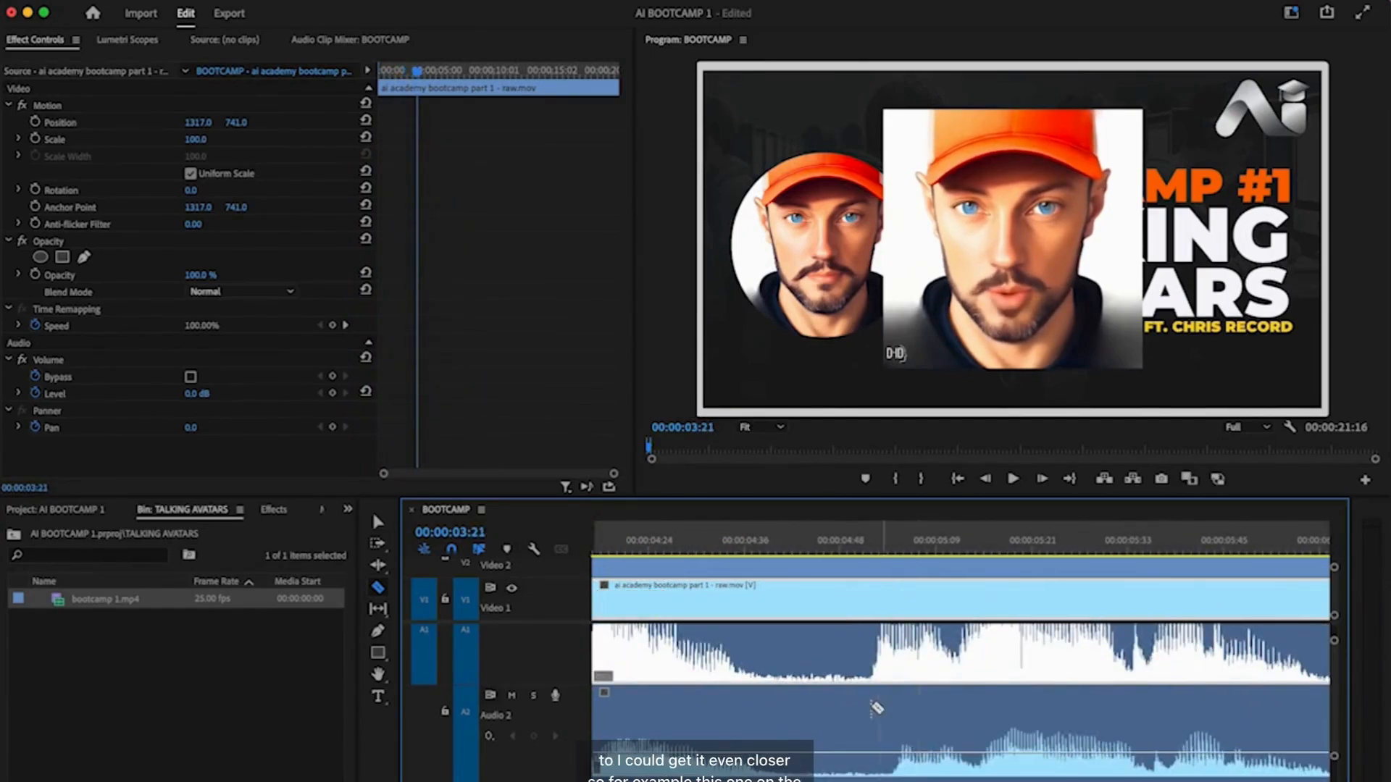
scroll(849, 713, left, 10)
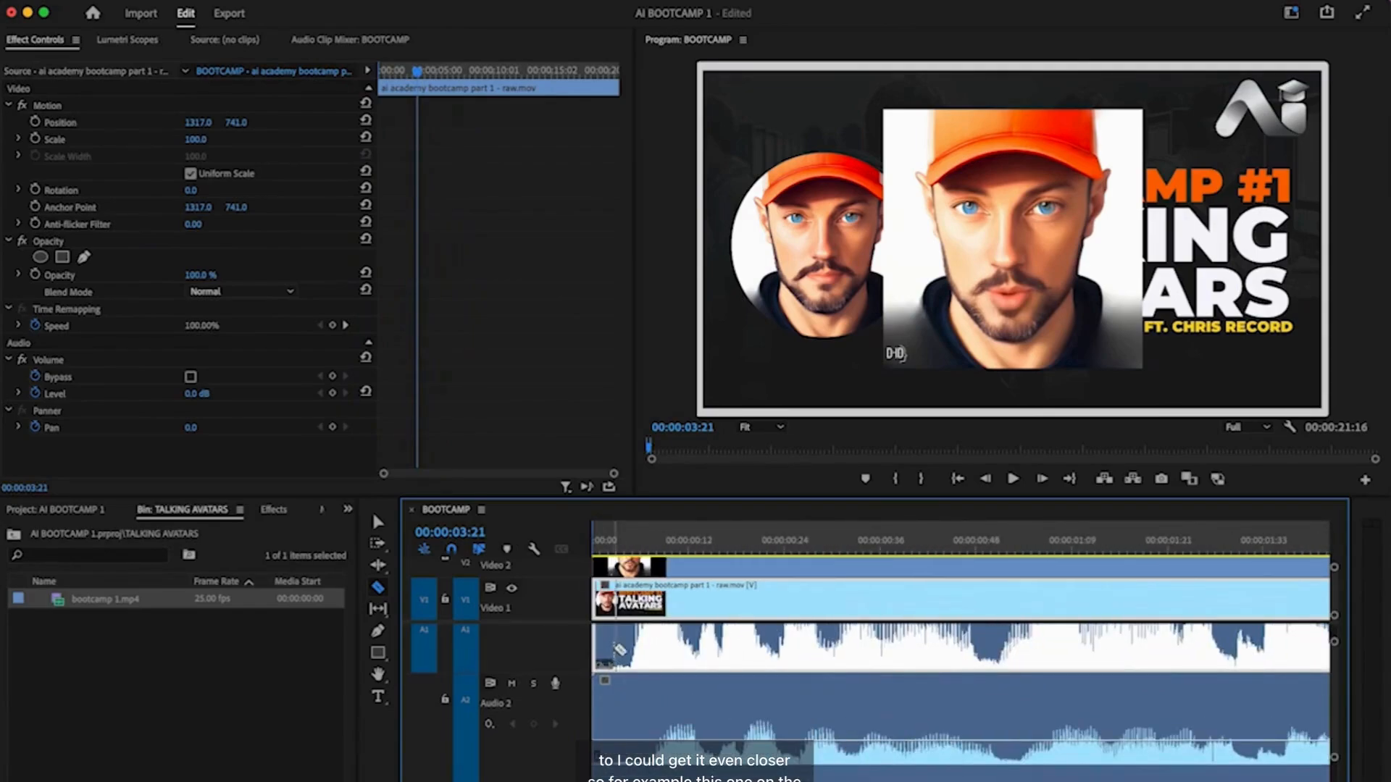
scroll(666, 713, up, 3)
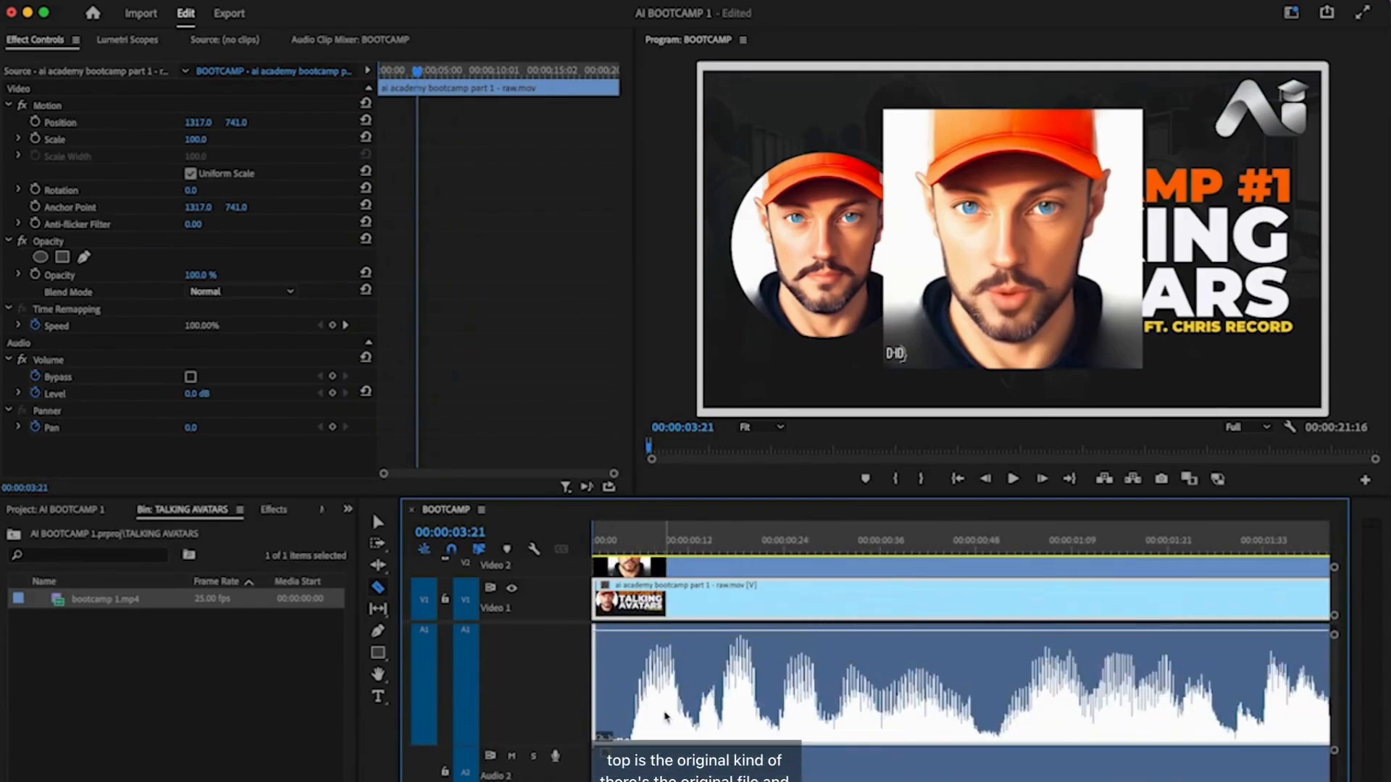
scroll(663, 718, down, 3)
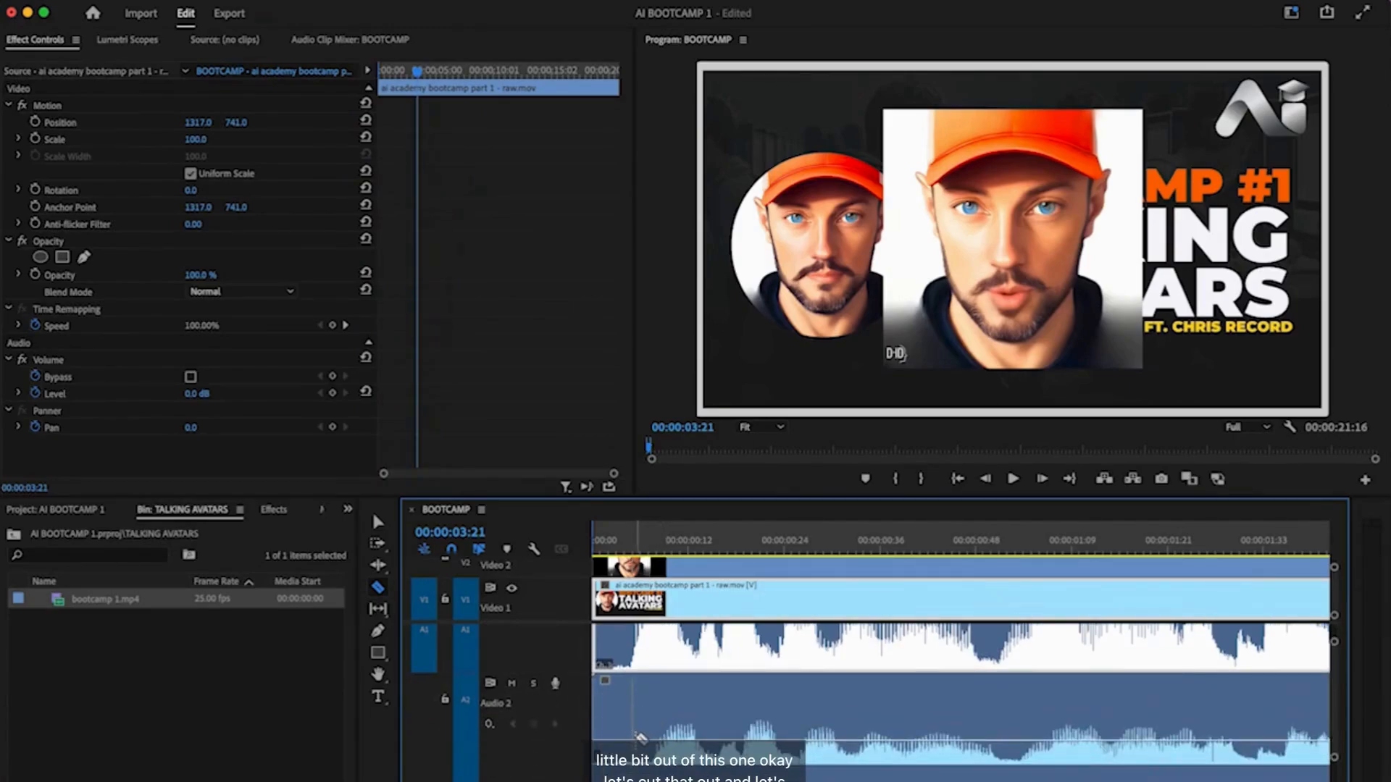
click(637, 737)
key(v)
click(618, 717)
key(Delete)
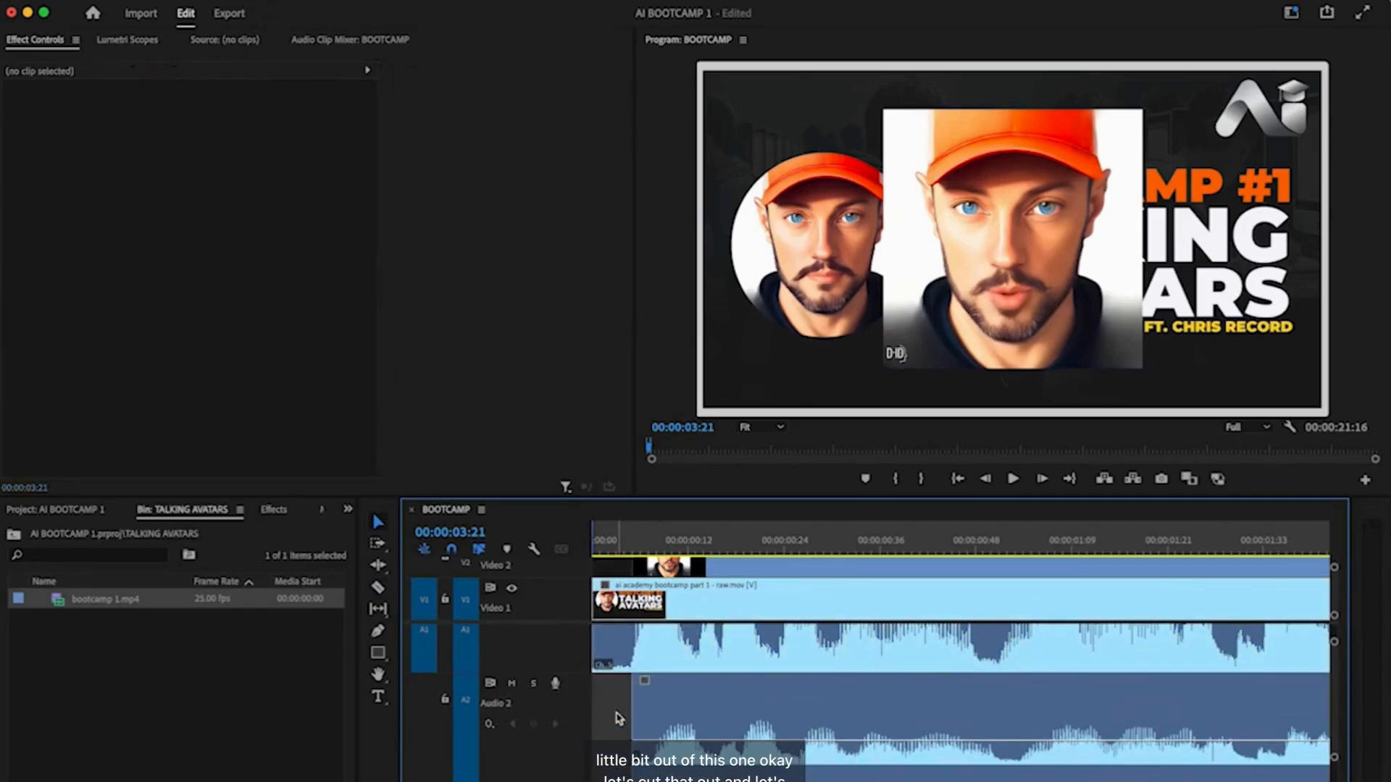
drag(693, 707, 567, 730)
- Replay from the start, then zoom the timeline out and enlarge the video tracks
drag(604, 541, 569, 545)
key(space)
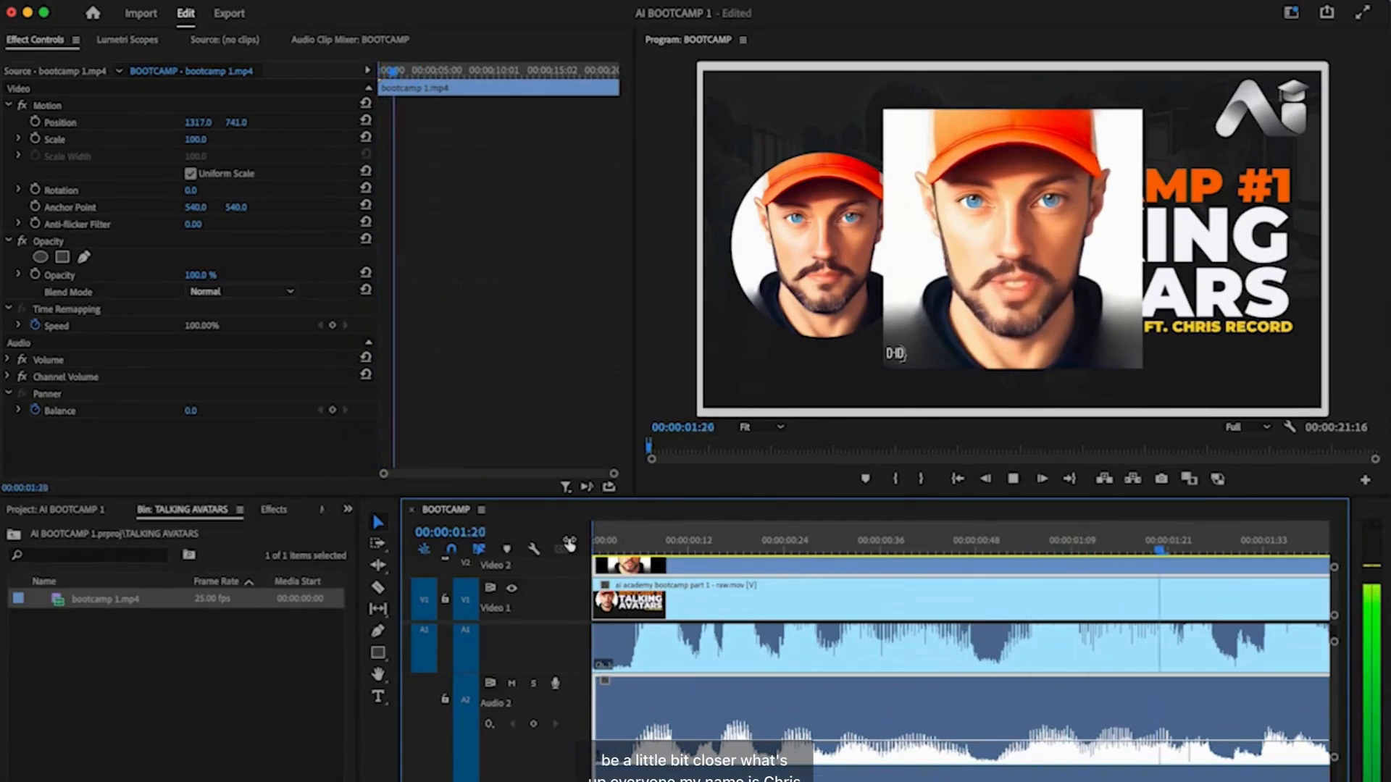
key(space)
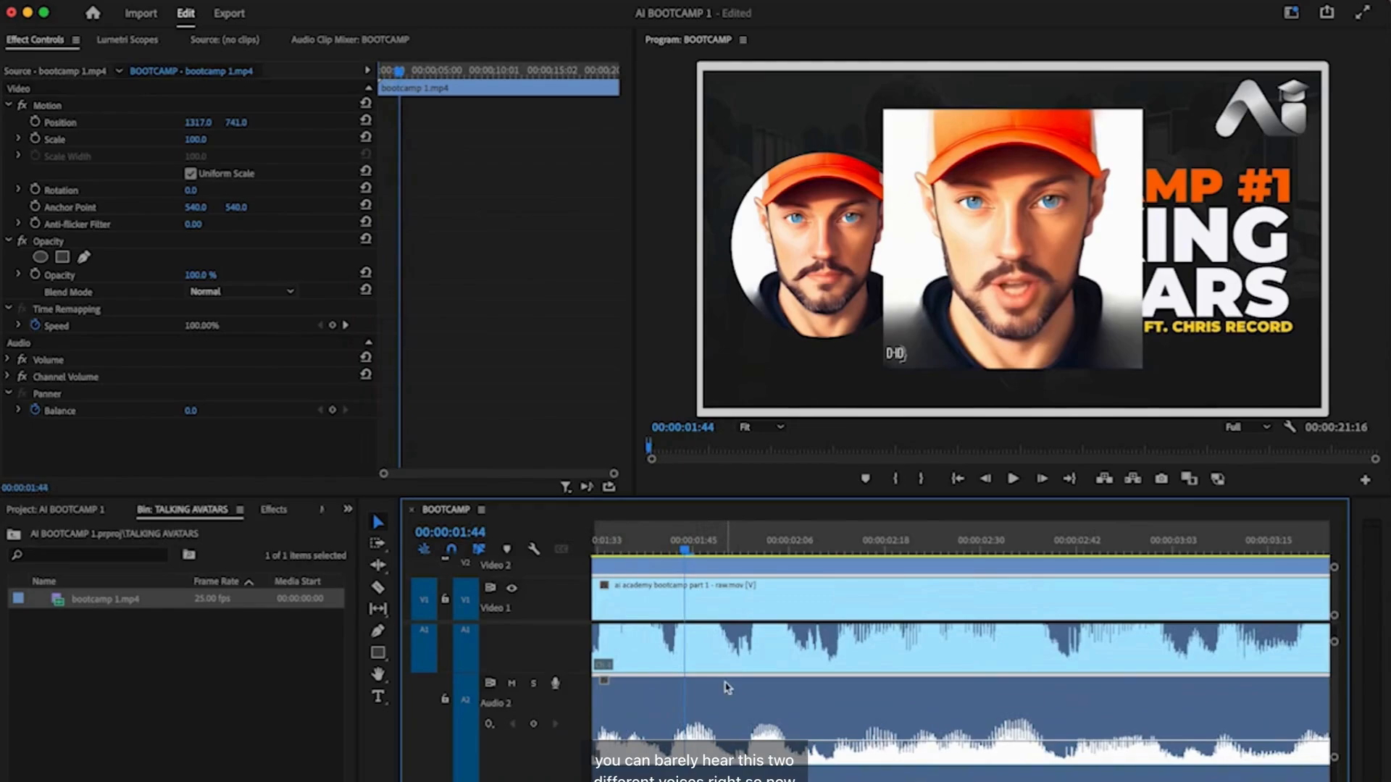
key(minus)
key(minus)
key(minus)
key(minus)
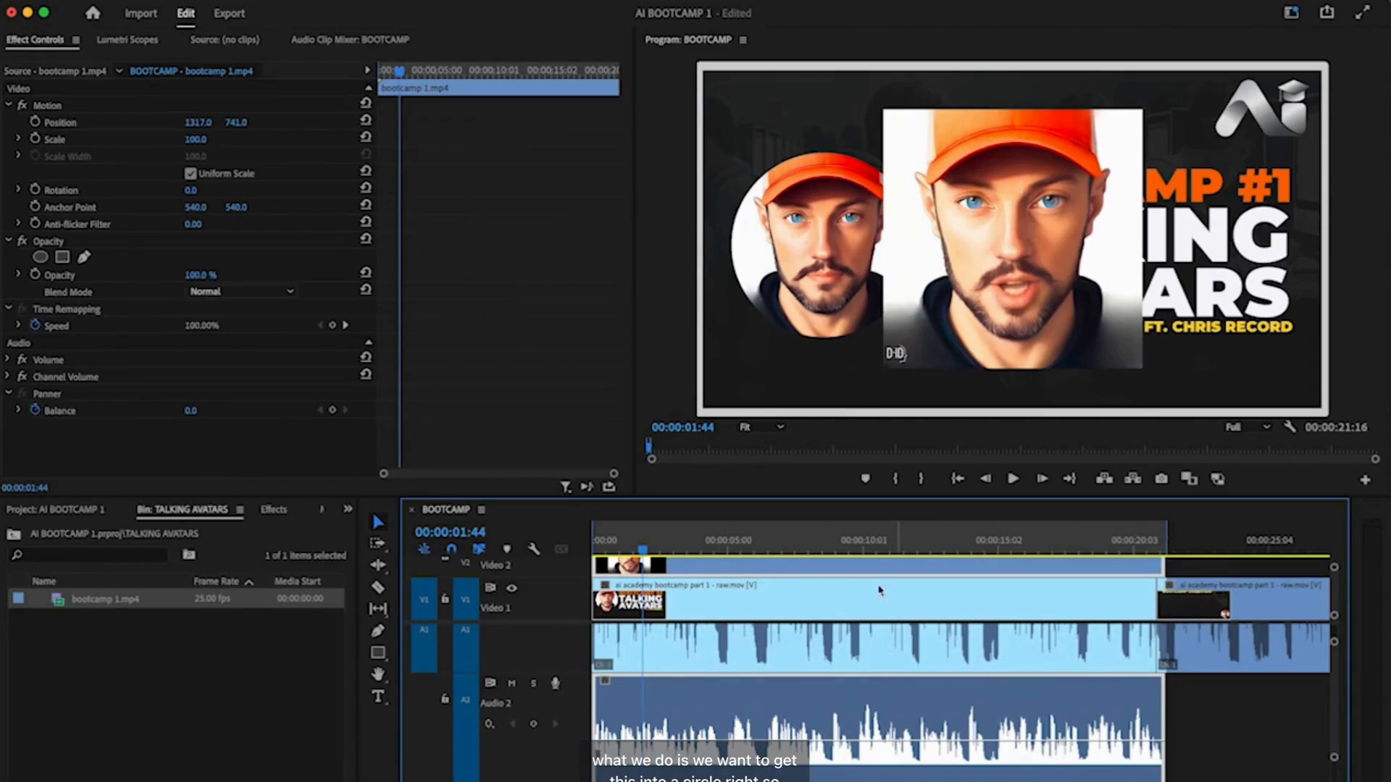
scroll(796, 580, up, 3)
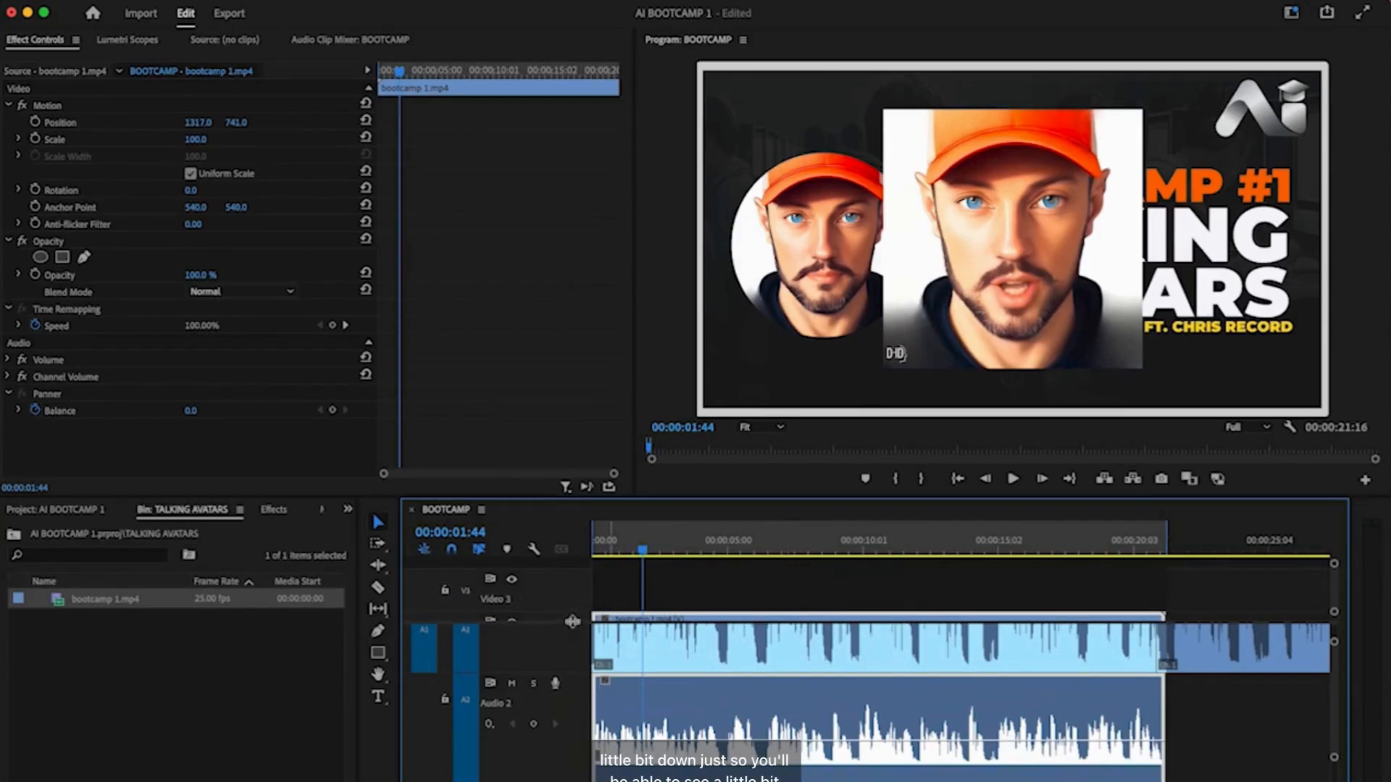
drag(572, 626, 572, 659)
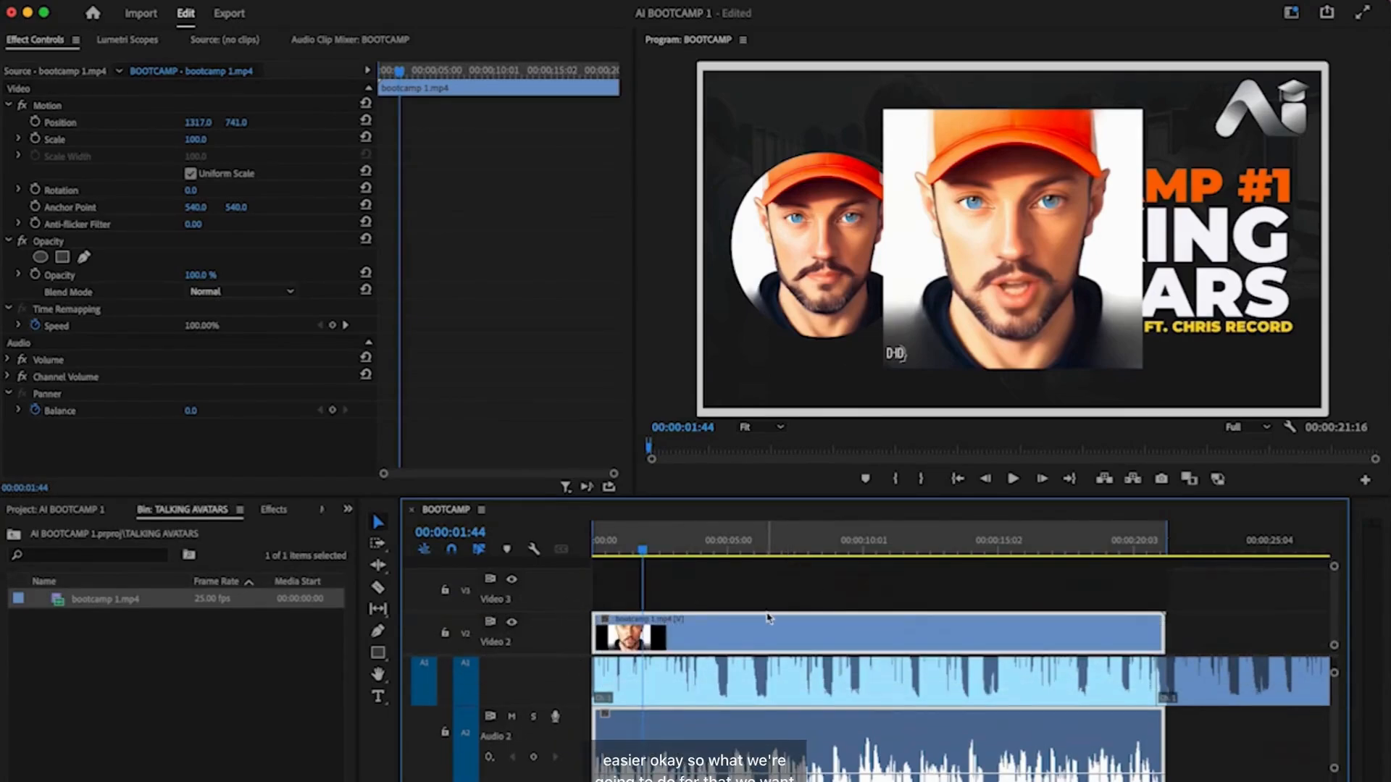
scroll(768, 617, down, 3)
scroll(768, 617, right, 1)
scroll(690, 615, left, 1)
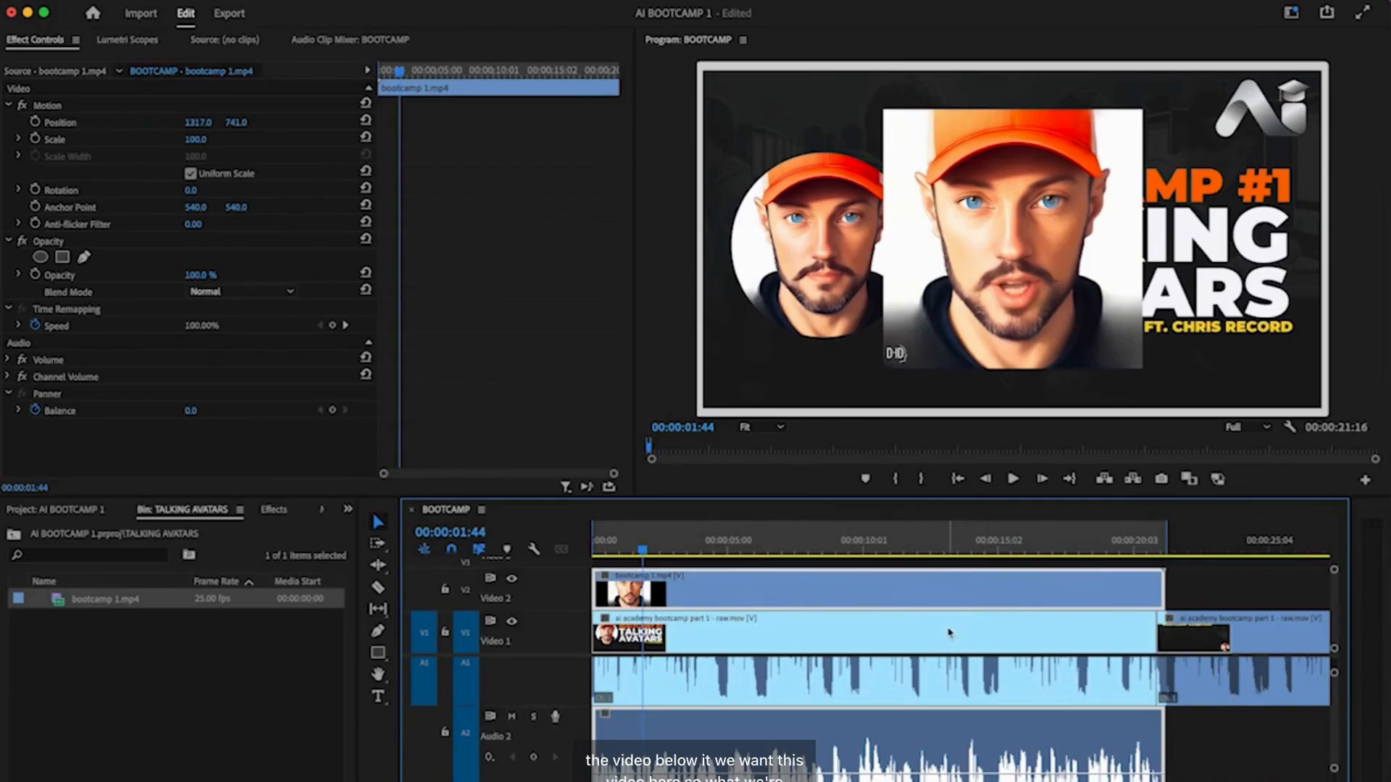
click(1024, 217)
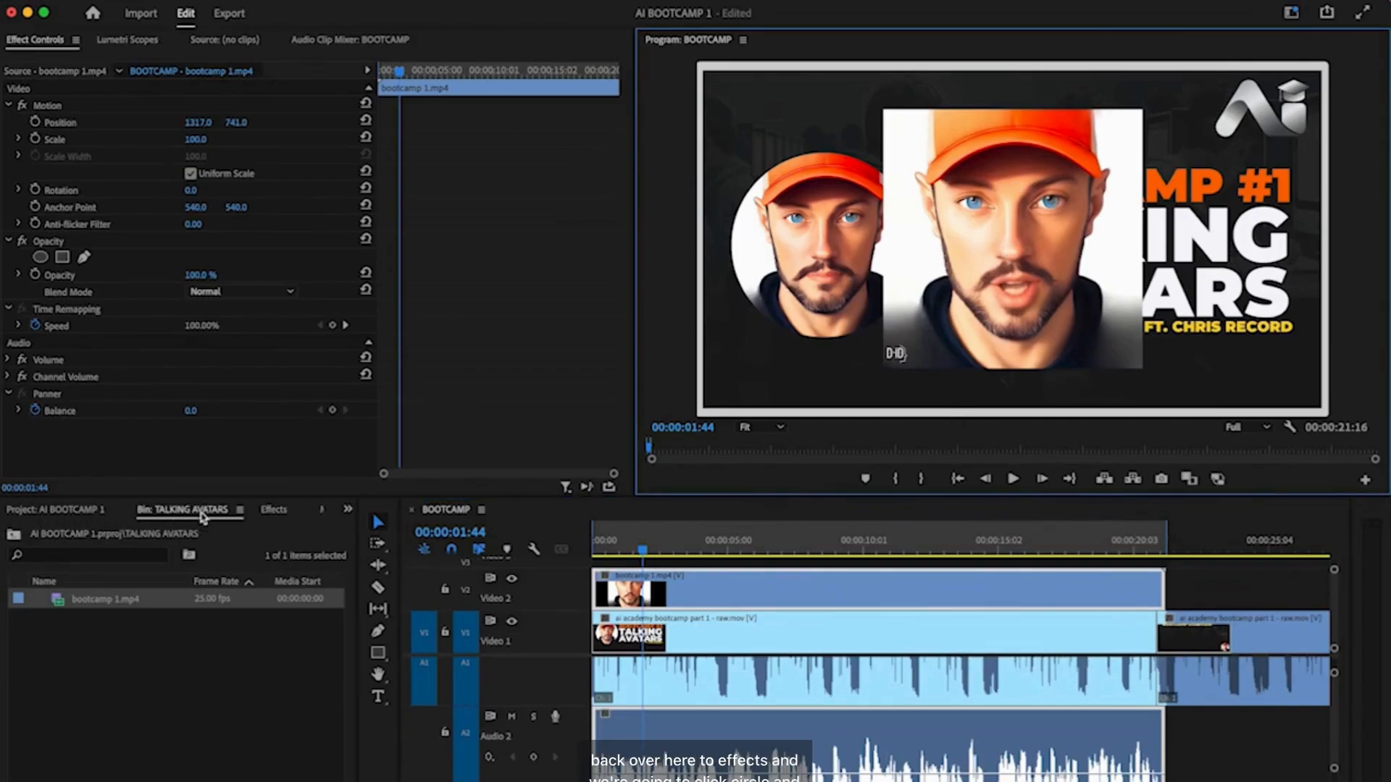
- Apply the Circle effect from the Effects panel to the avatar clip on Video 2
click(278, 513)
click(109, 536)
text(CIRCLE)
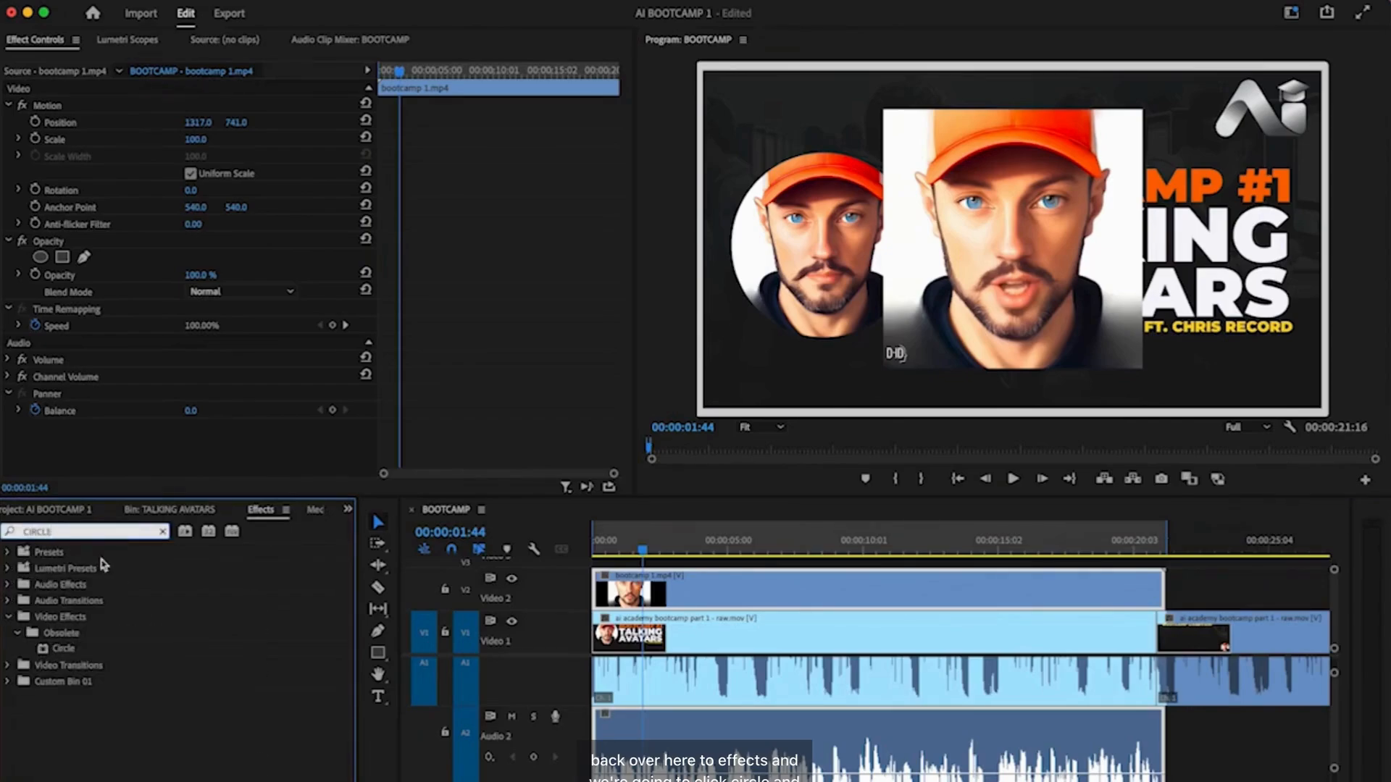
click(65, 650)
drag(65, 649, 706, 595)
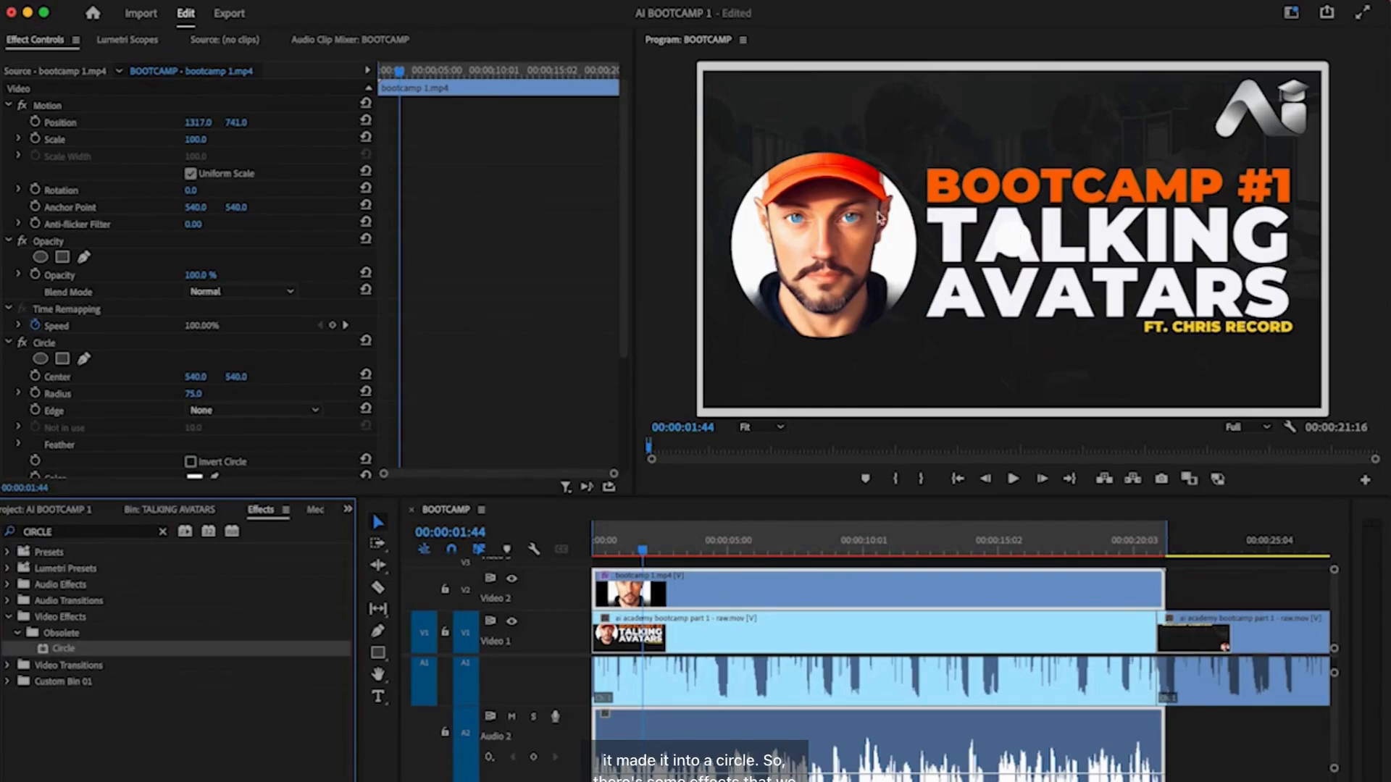
- Set the Circle's blending mode to Stencil Alpha and its radius to 534
scroll(339, 381, down, 5)
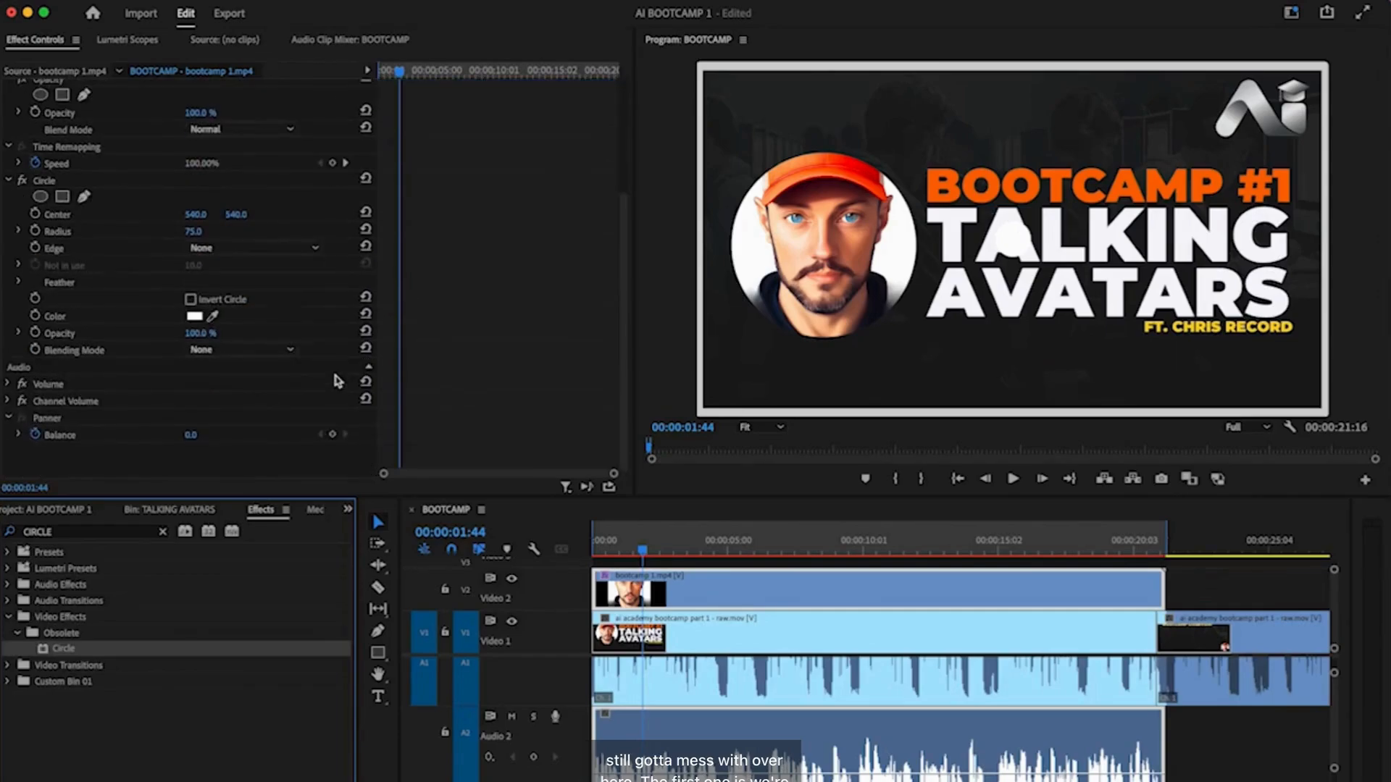
click(261, 353)
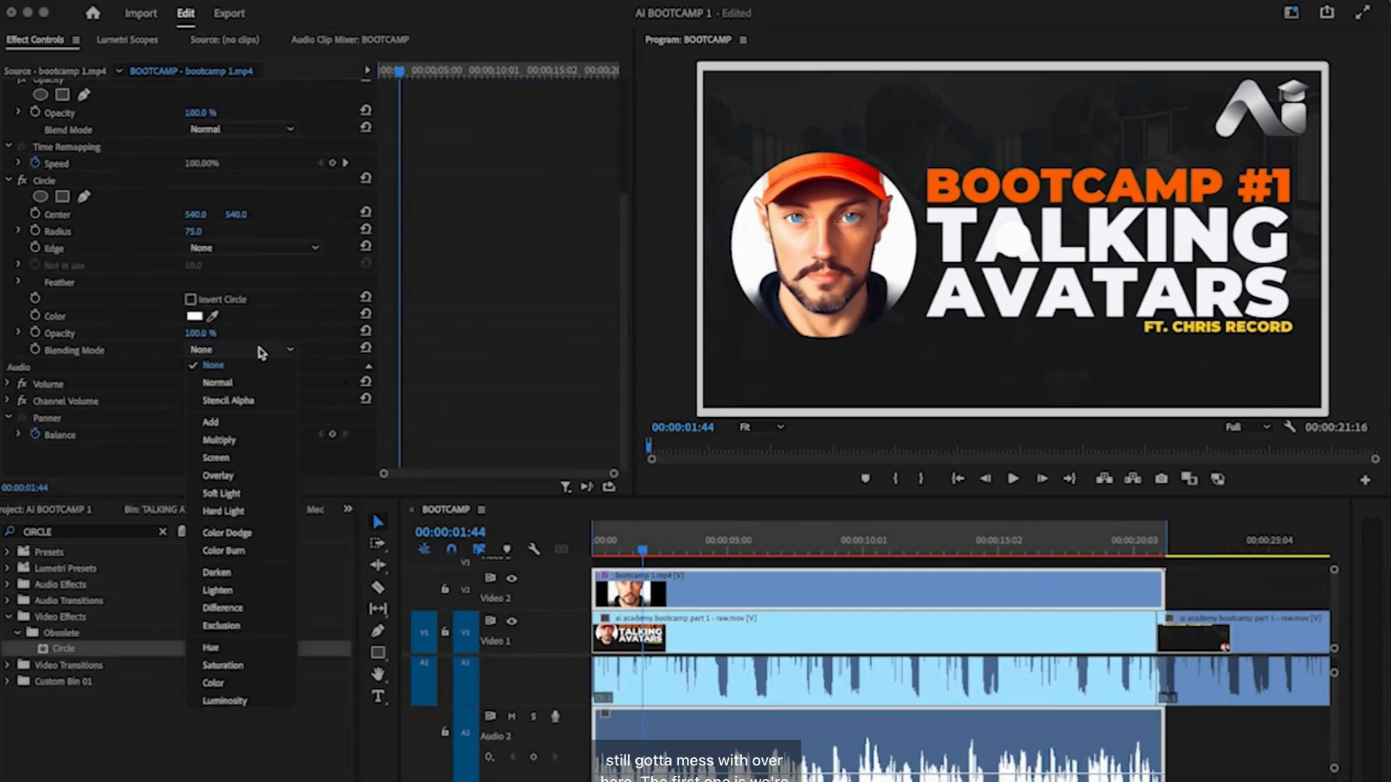
click(257, 403)
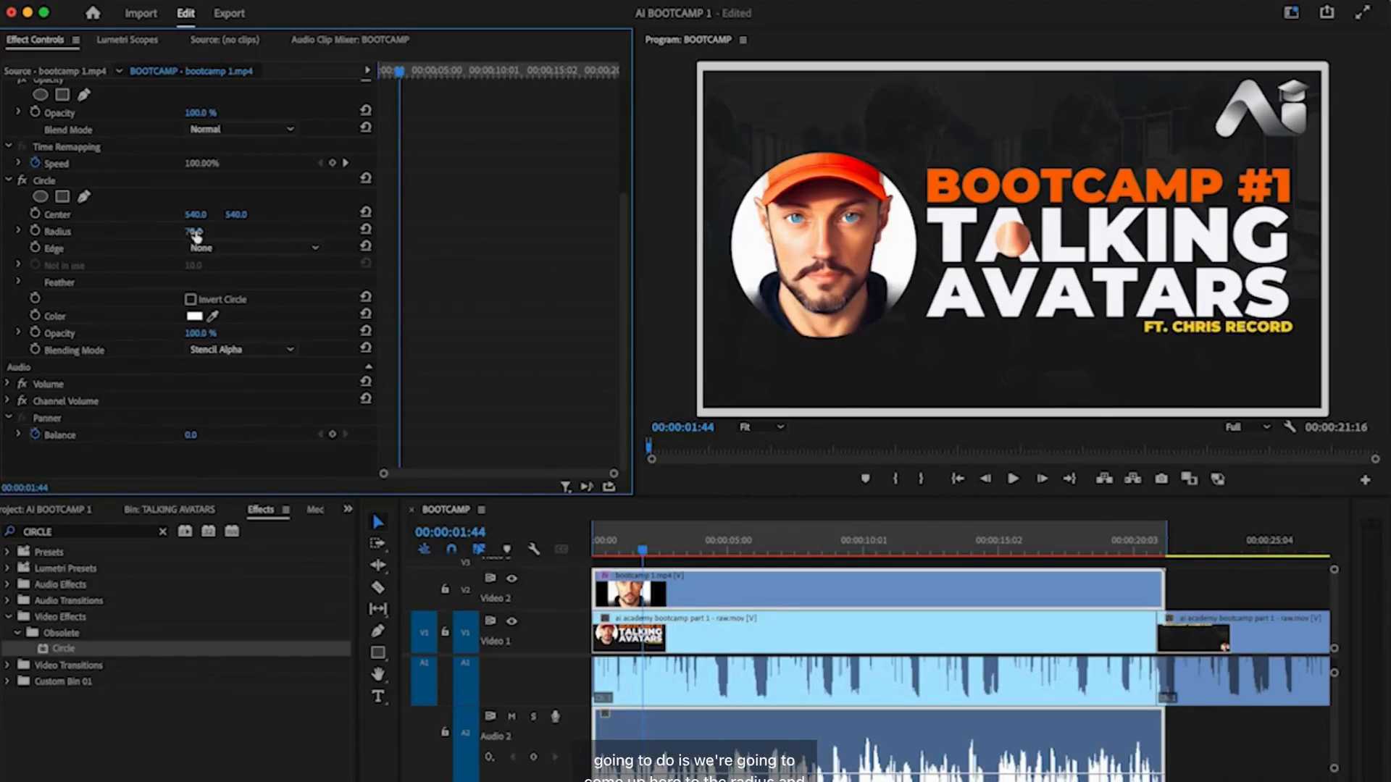
drag(195, 235, 529, 235)
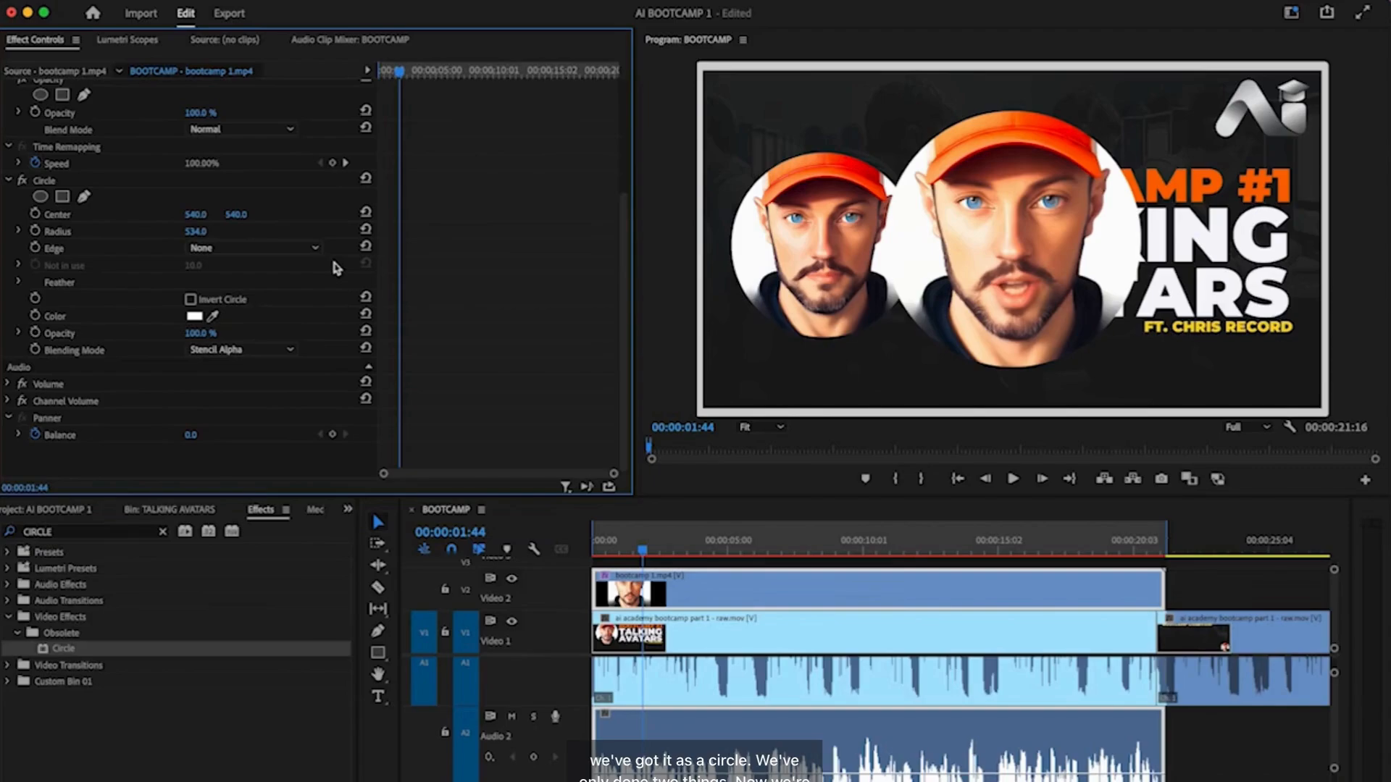
- Scale the circular avatar to 75 at position 527, 759, and return the playhead to 00:00
scroll(335, 268, up, 5)
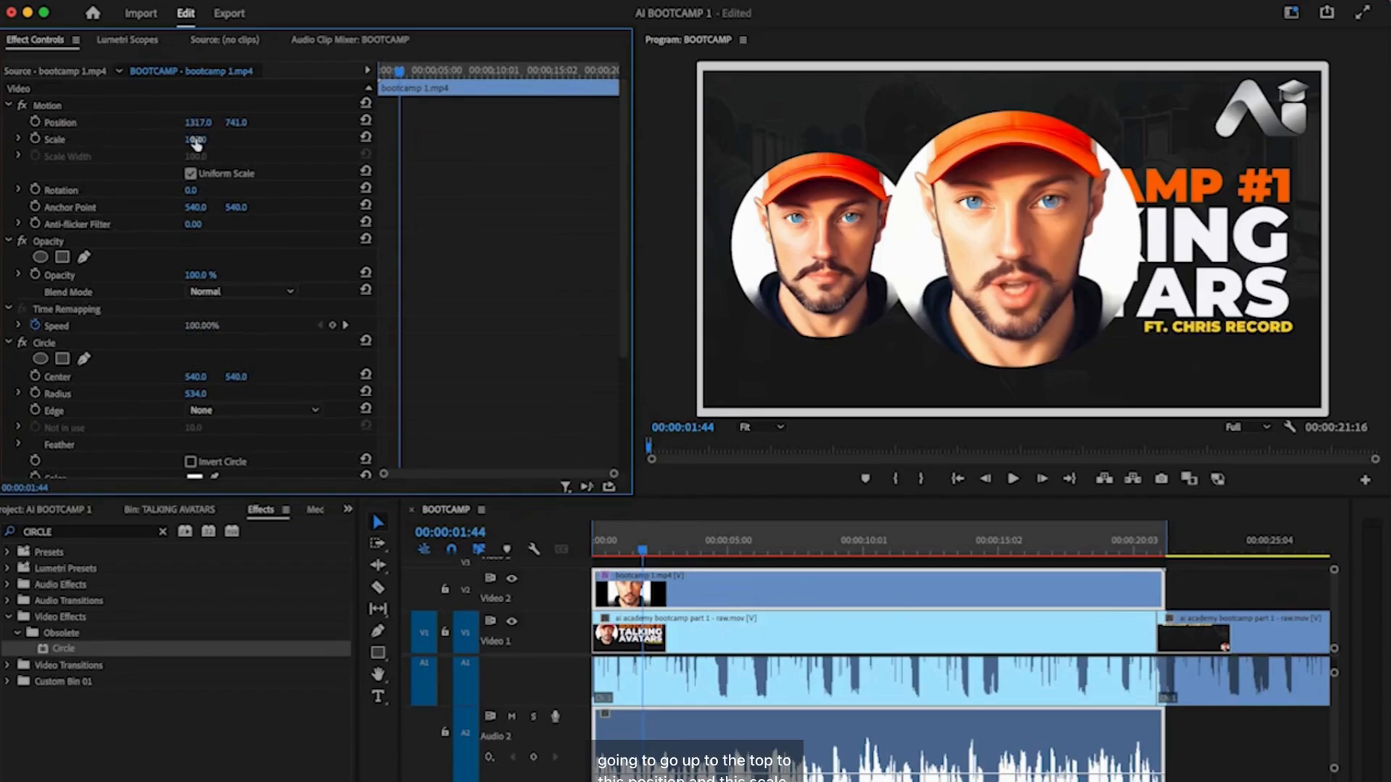
drag(196, 139, 148, 123)
drag(258, 122, 290, 122)
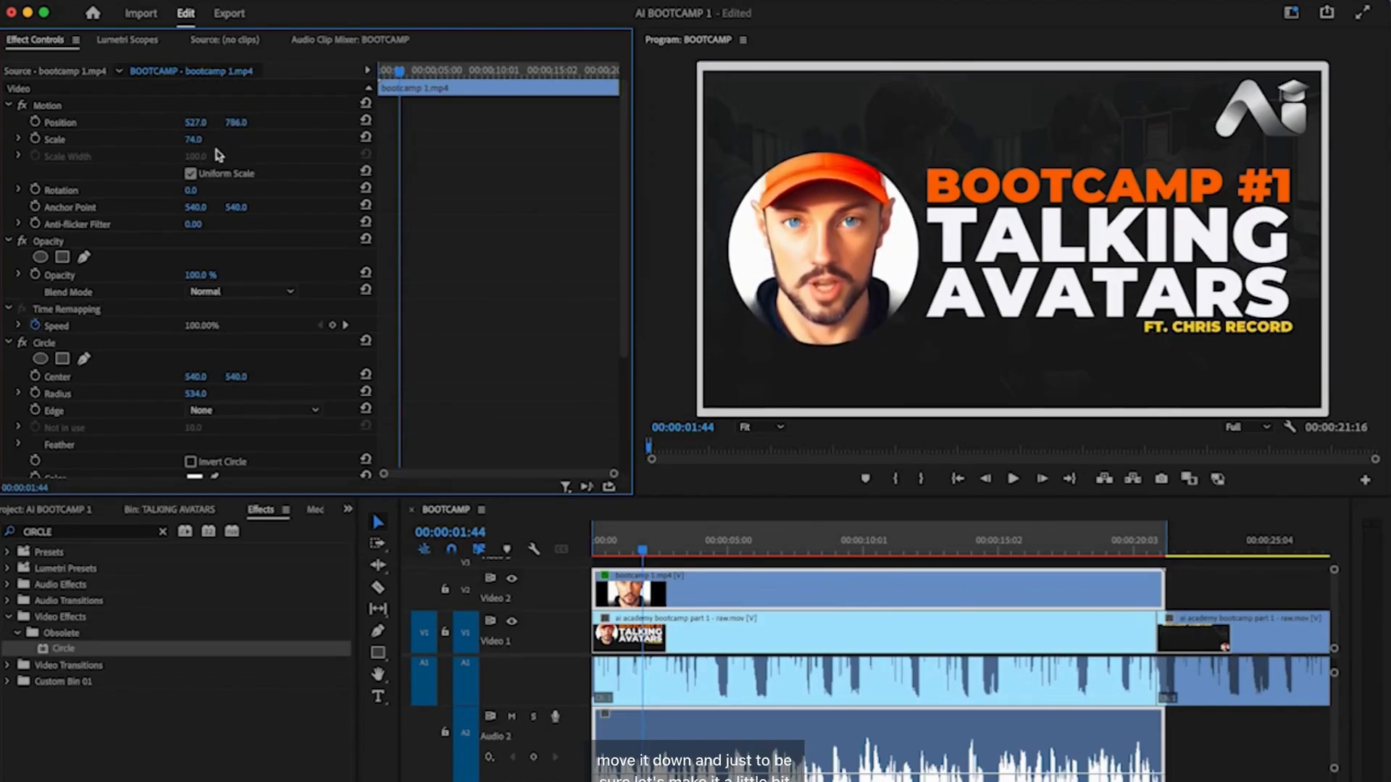
drag(193, 139, 218, 123)
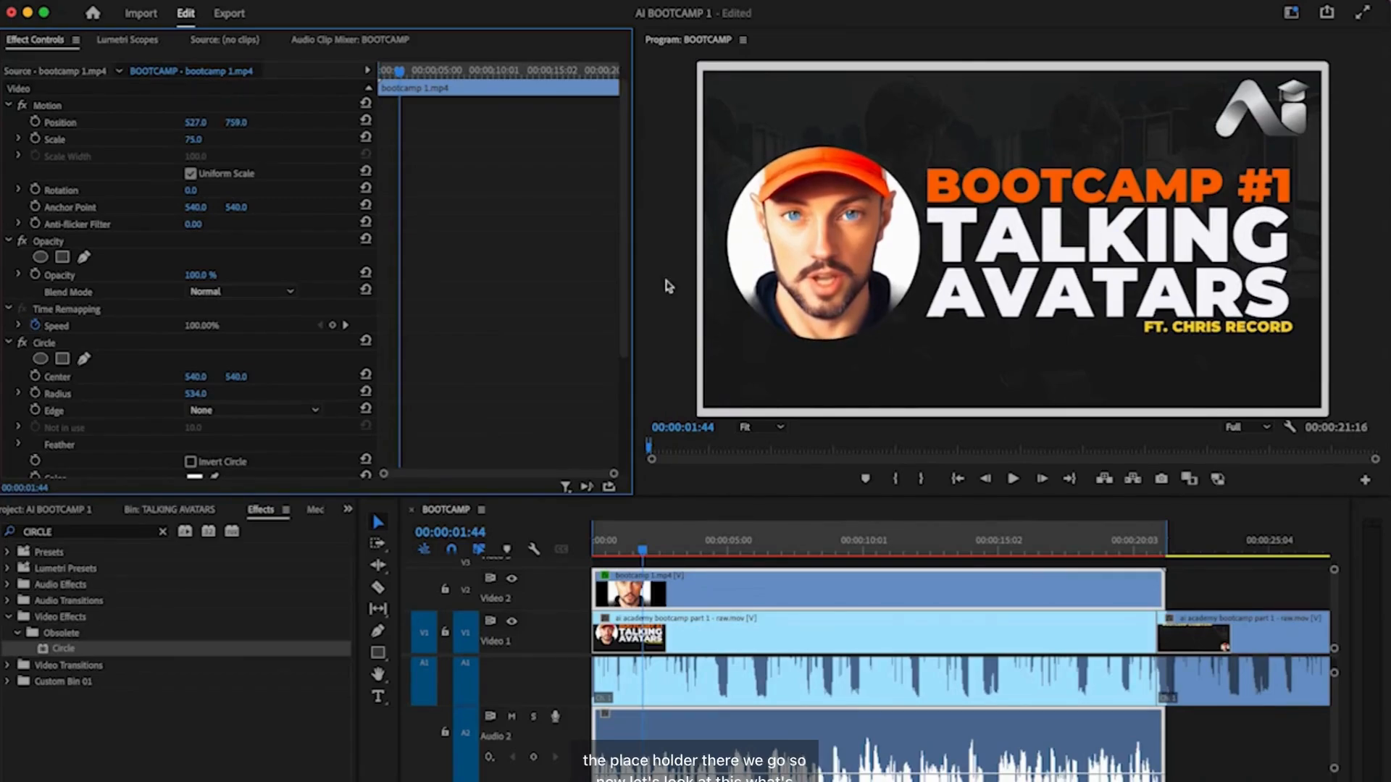
drag(643, 551, 575, 551)
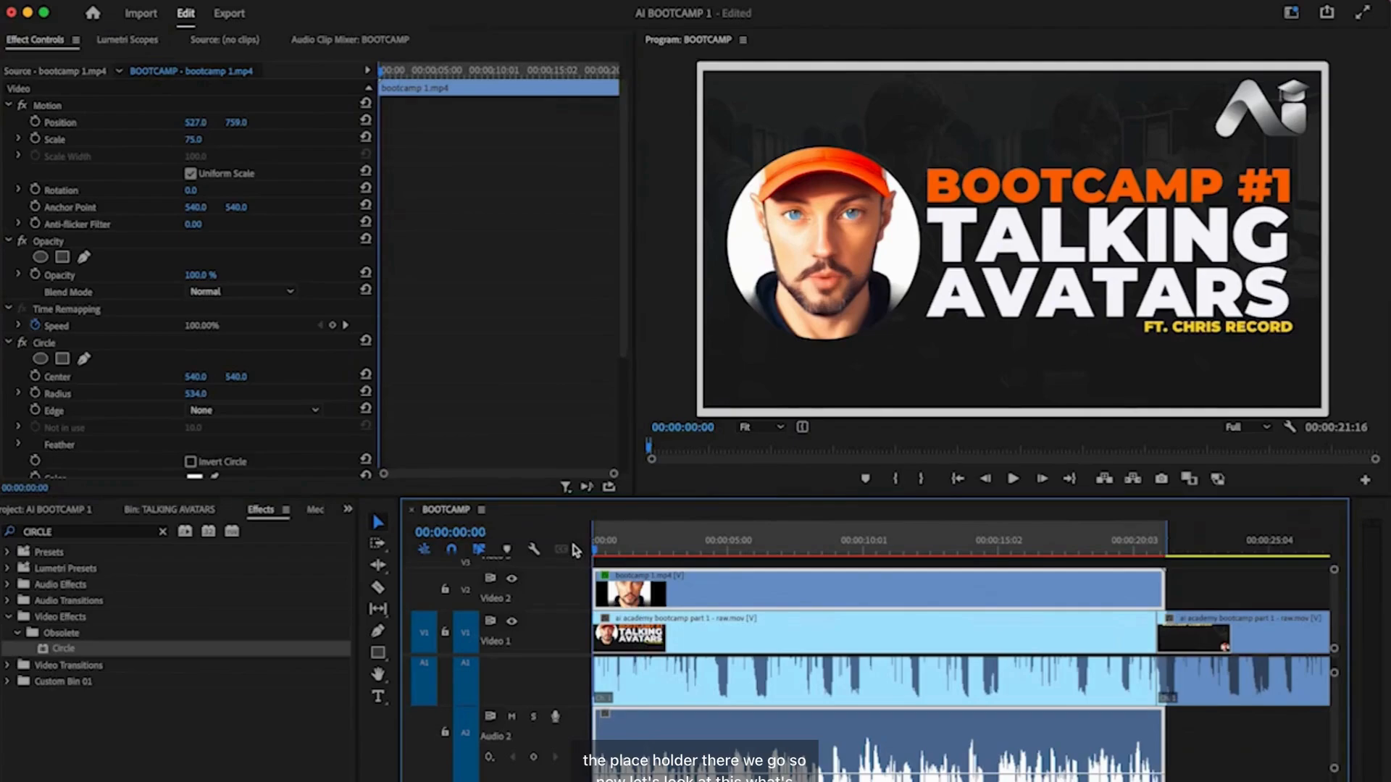
key(space)
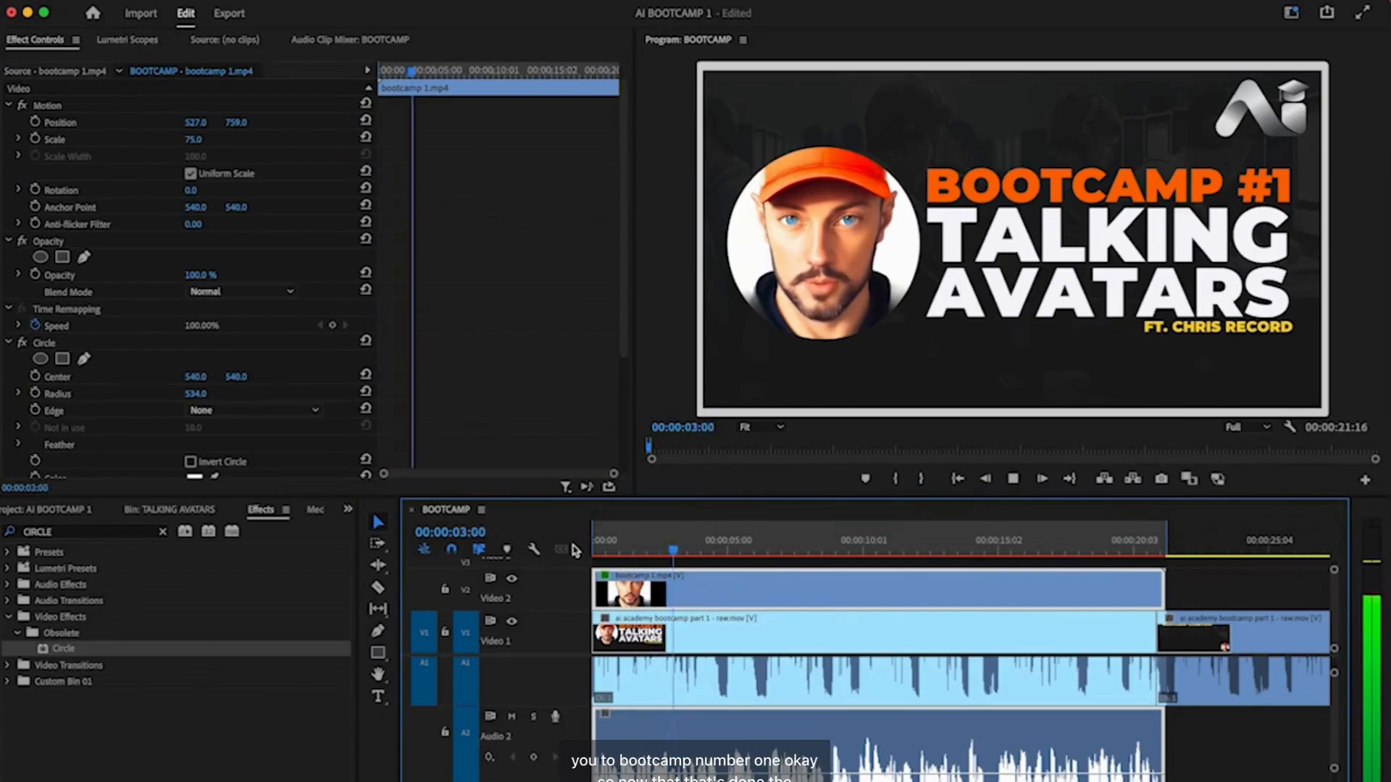
key(space)
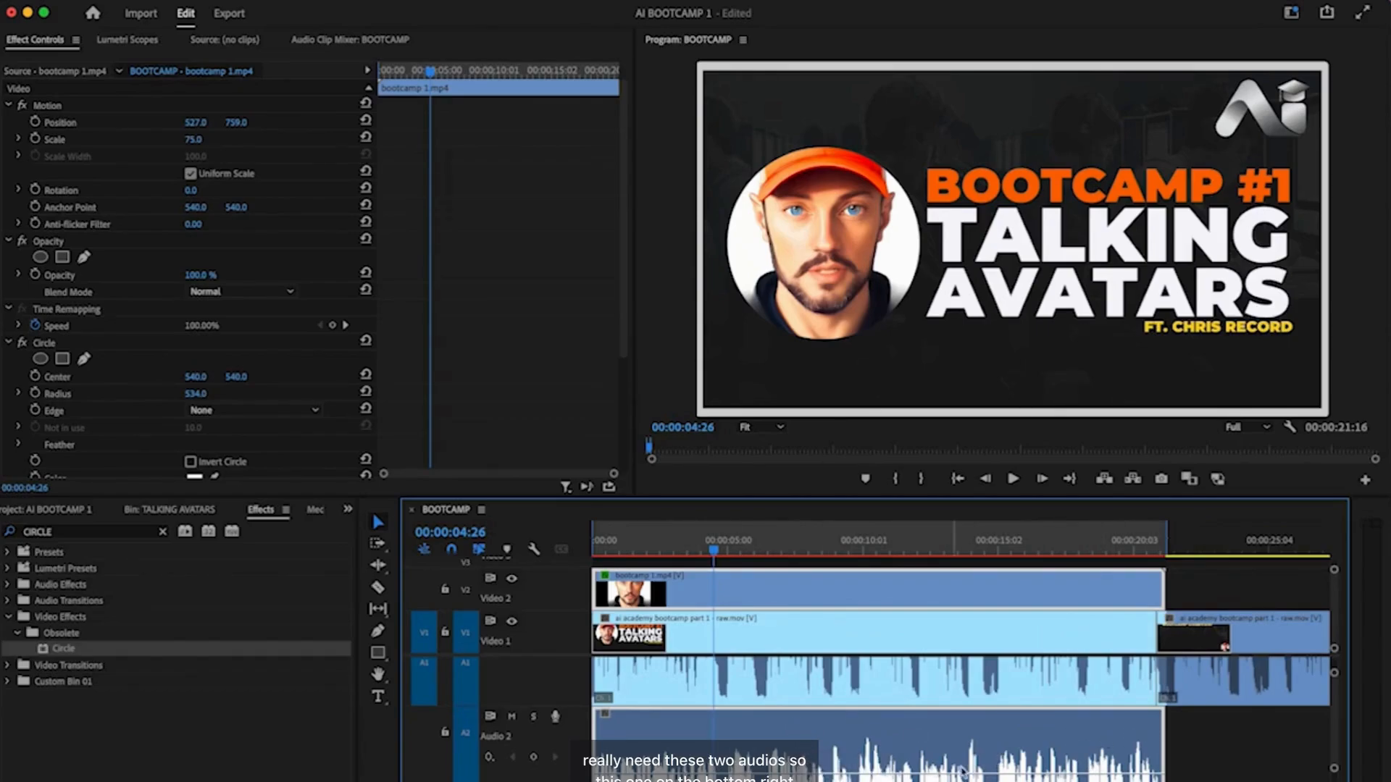
click(1203, 757)
click(830, 730)
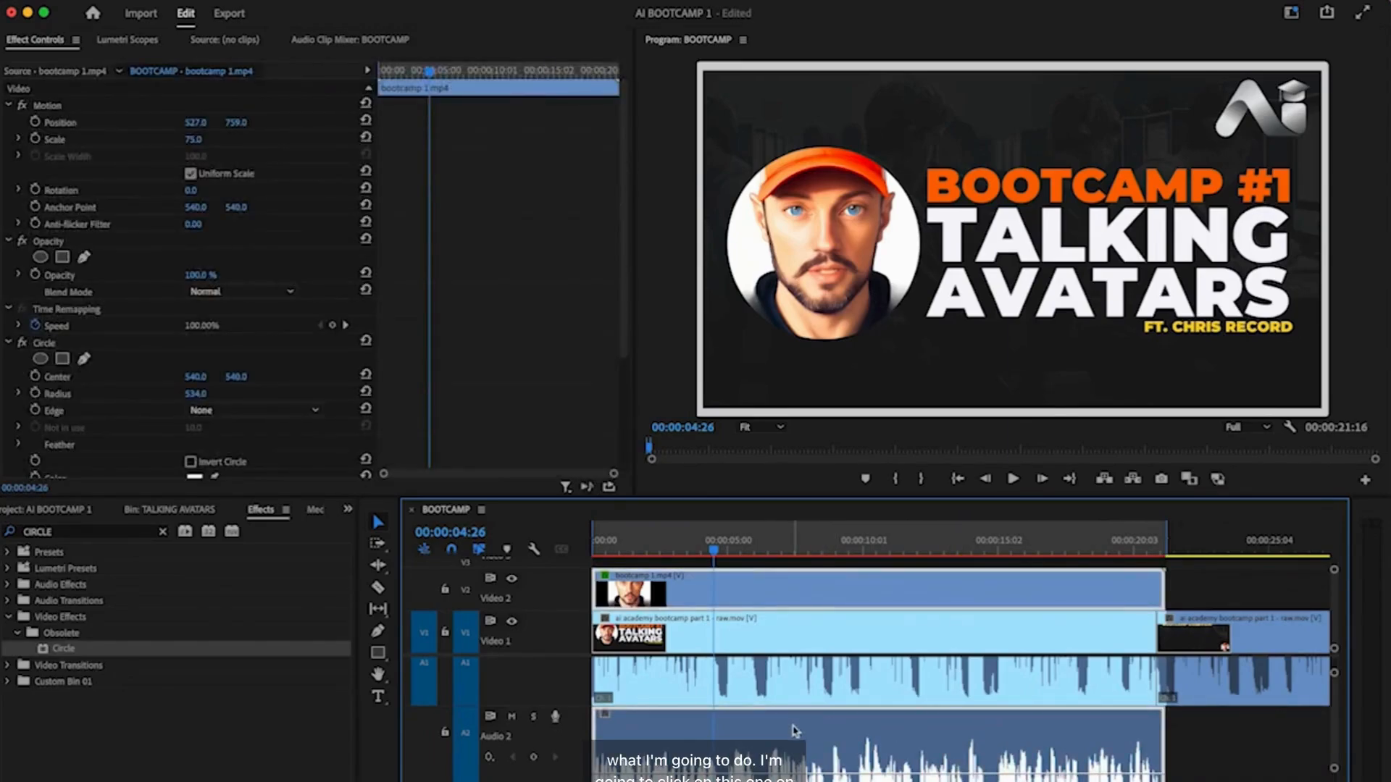
- Unlink the avatar clip's video from its audio and select the Audio 2 clip
right_click(710, 745)
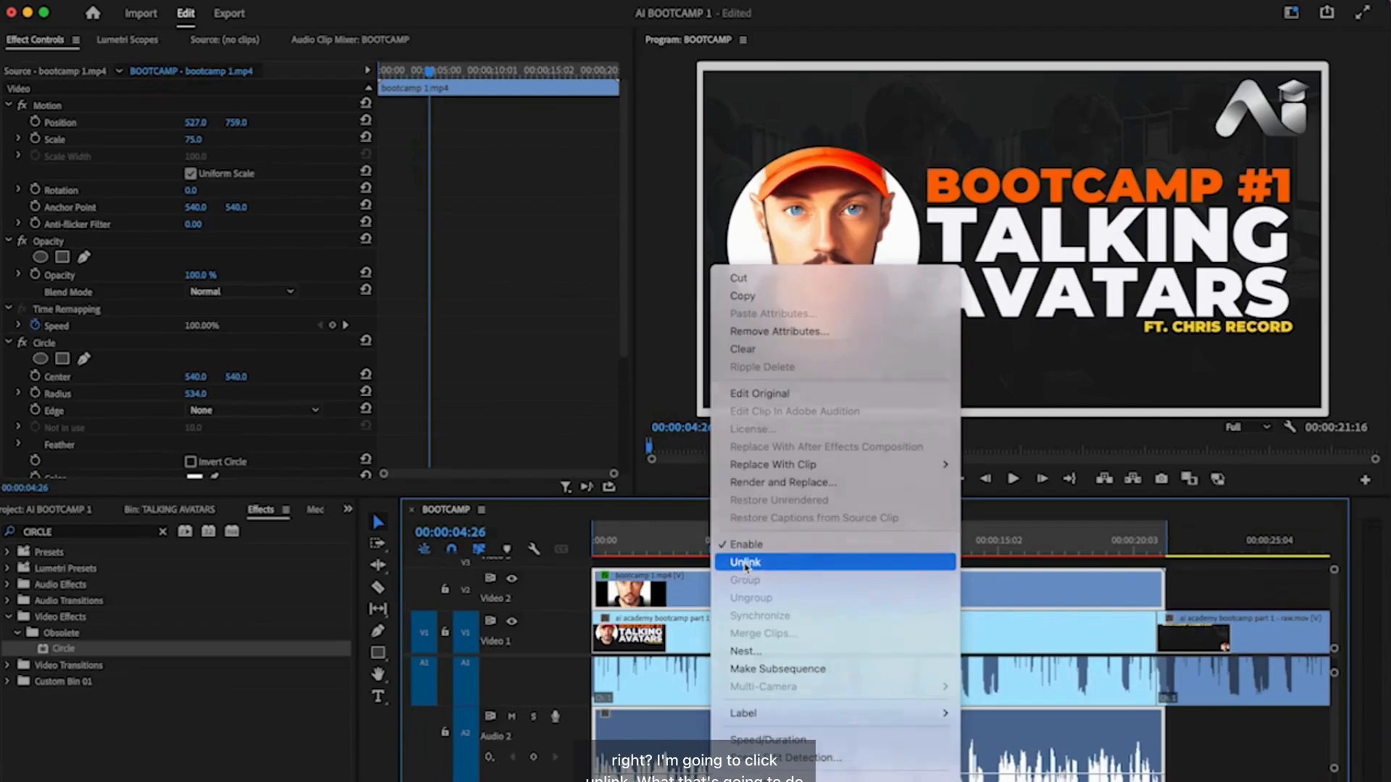
click(746, 562)
click(1067, 594)
click(1034, 739)
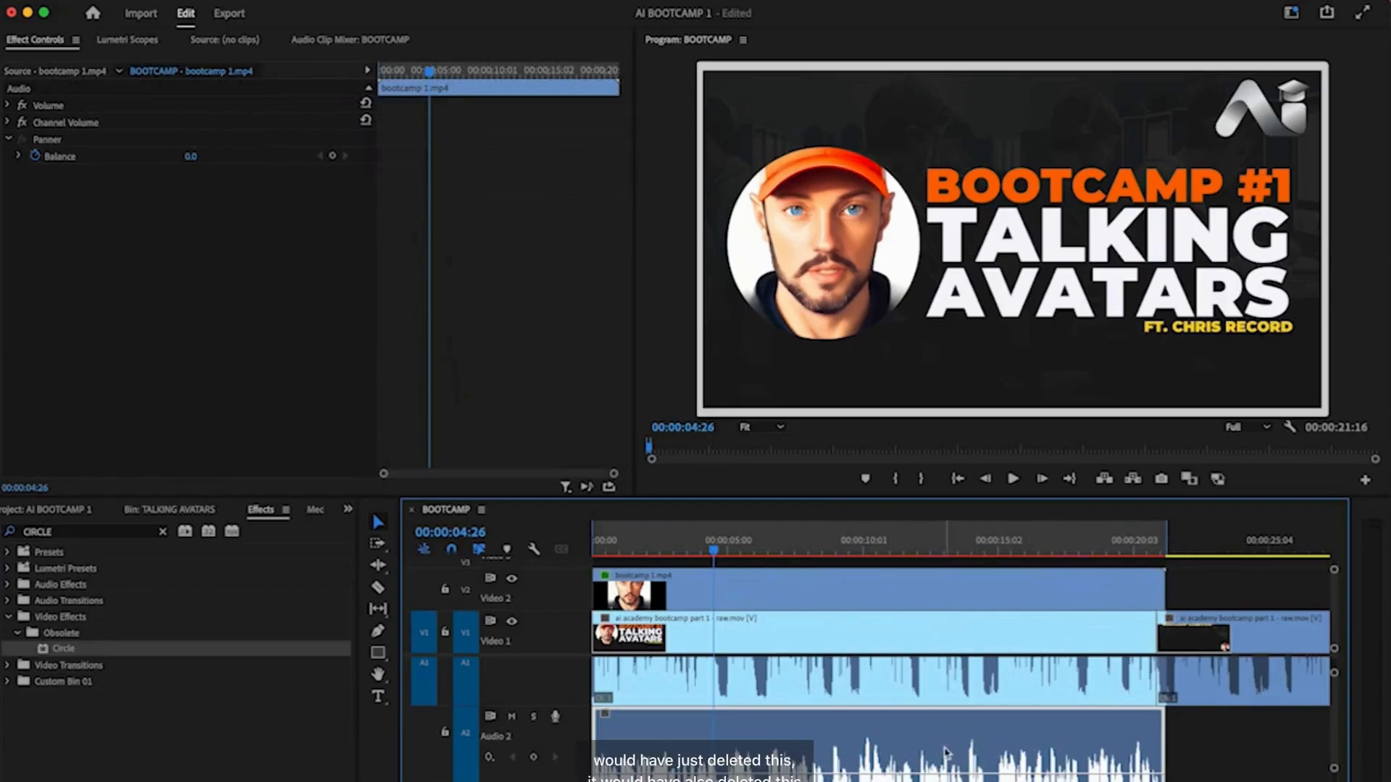
- Delete the avatar's duplicate audio on Audio 2, leaving the circular video selected
click(677, 587)
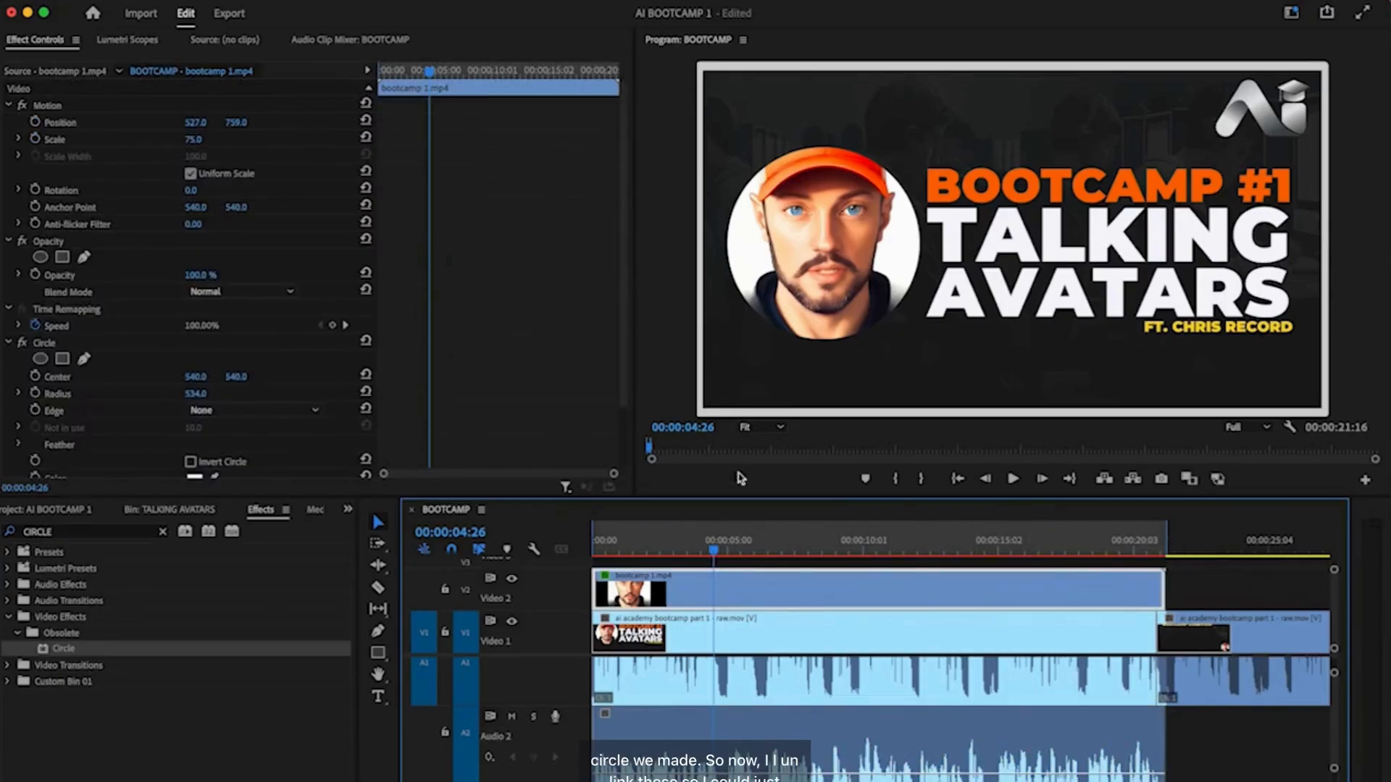
click(843, 733)
click(817, 591)
click(818, 743)
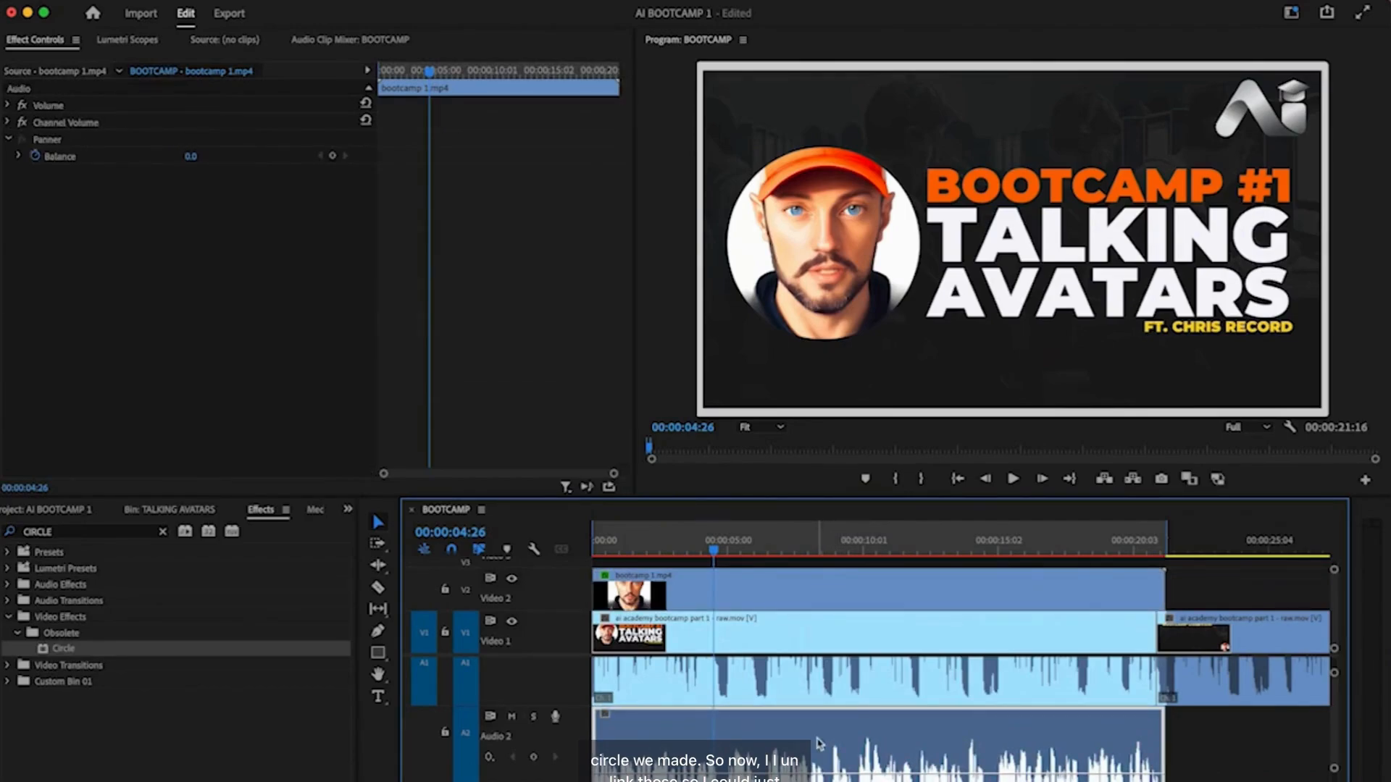
key(Delete)
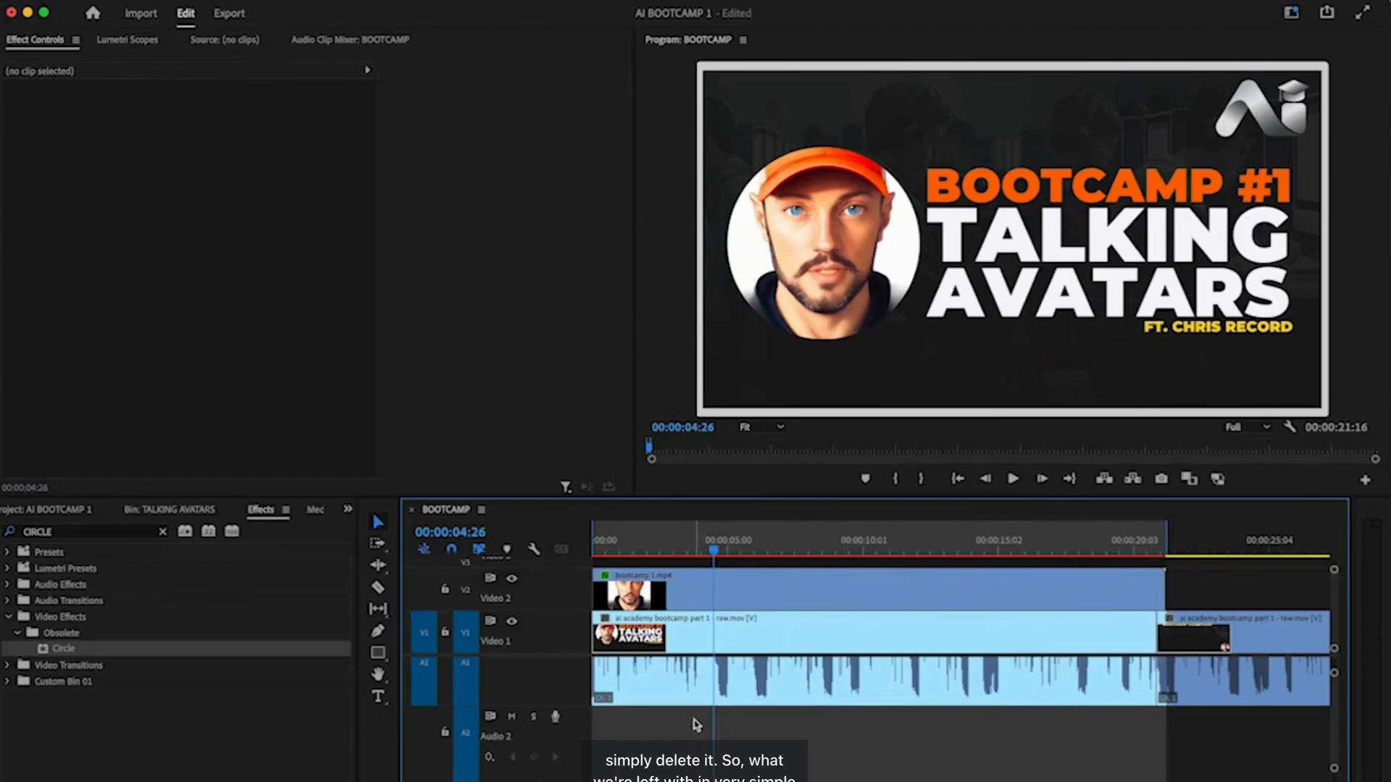
scroll(698, 736, up, 3)
scroll(699, 739, right, 1)
scroll(699, 739, left, 1)
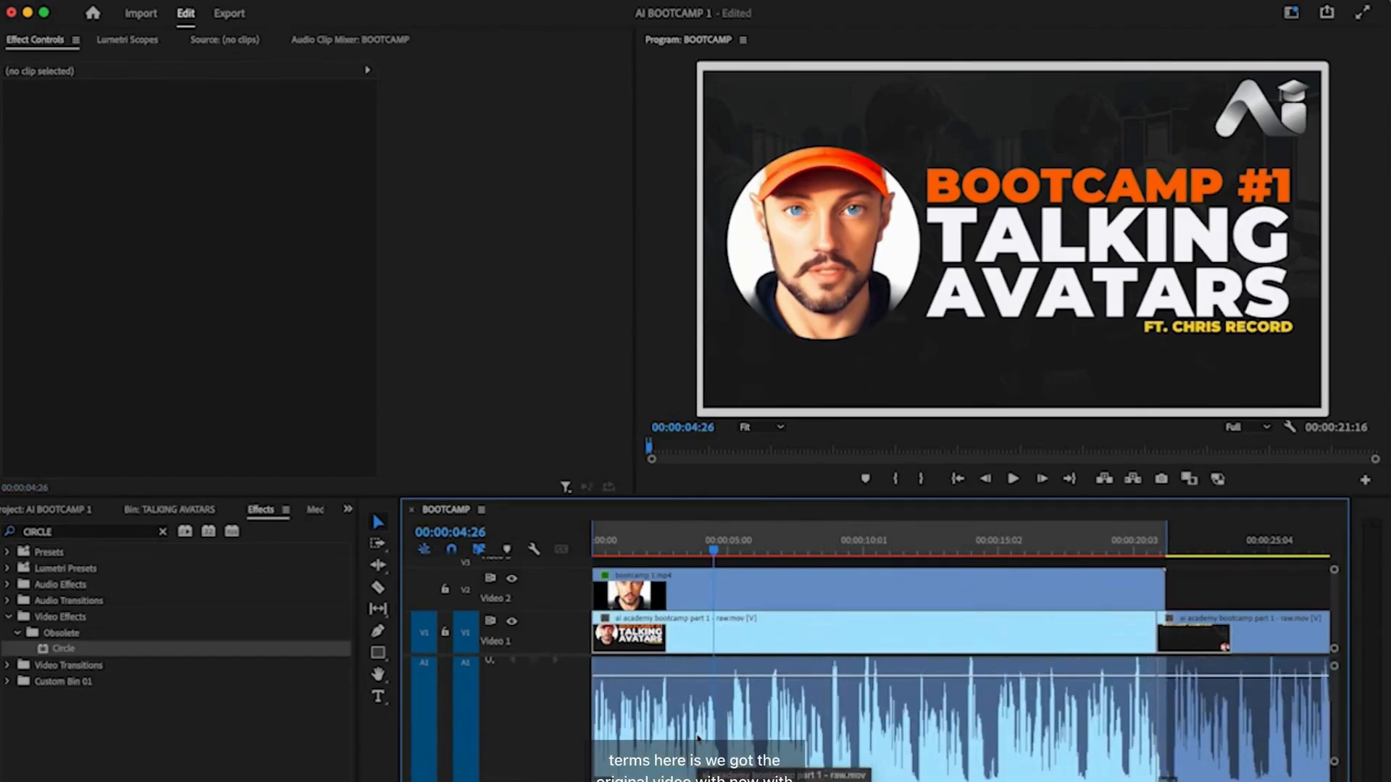
click(652, 585)
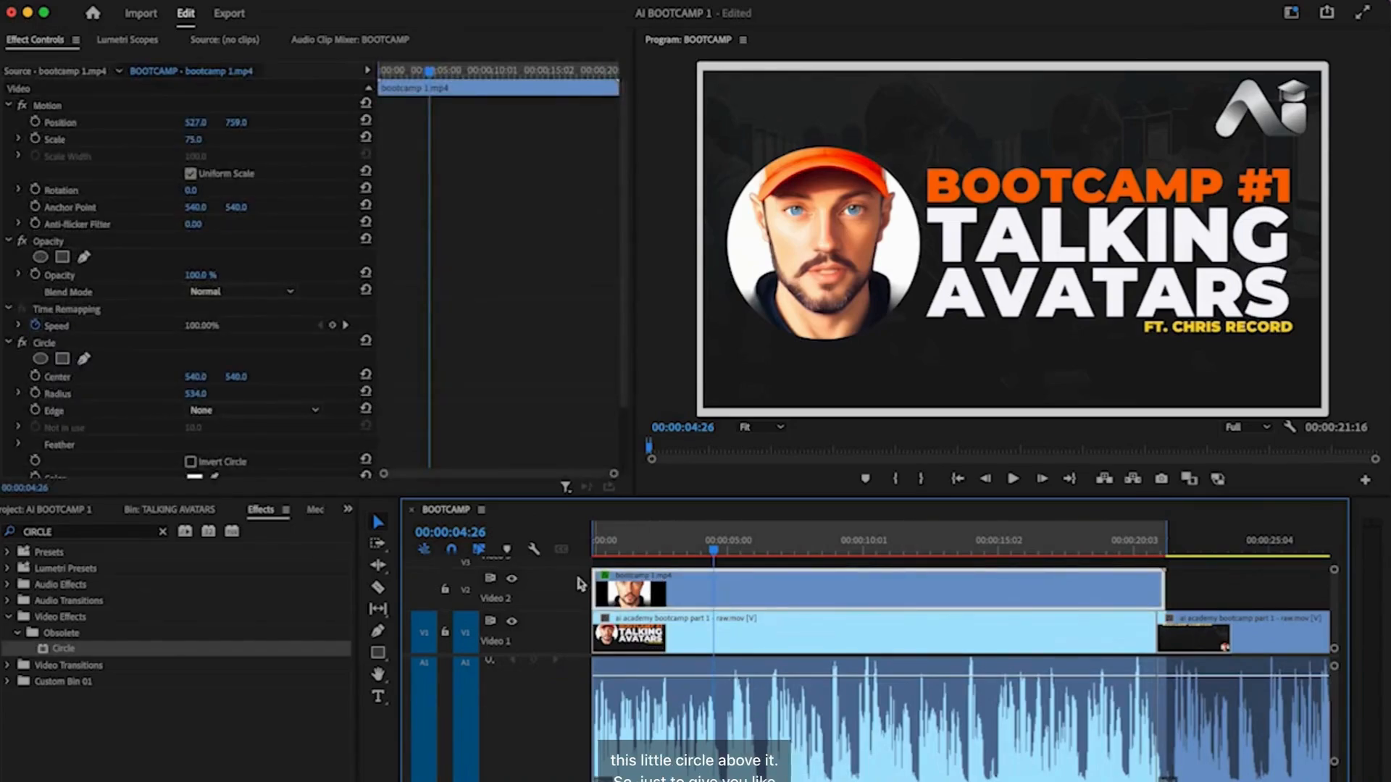
click(512, 583)
click(511, 582)
click(512, 583)
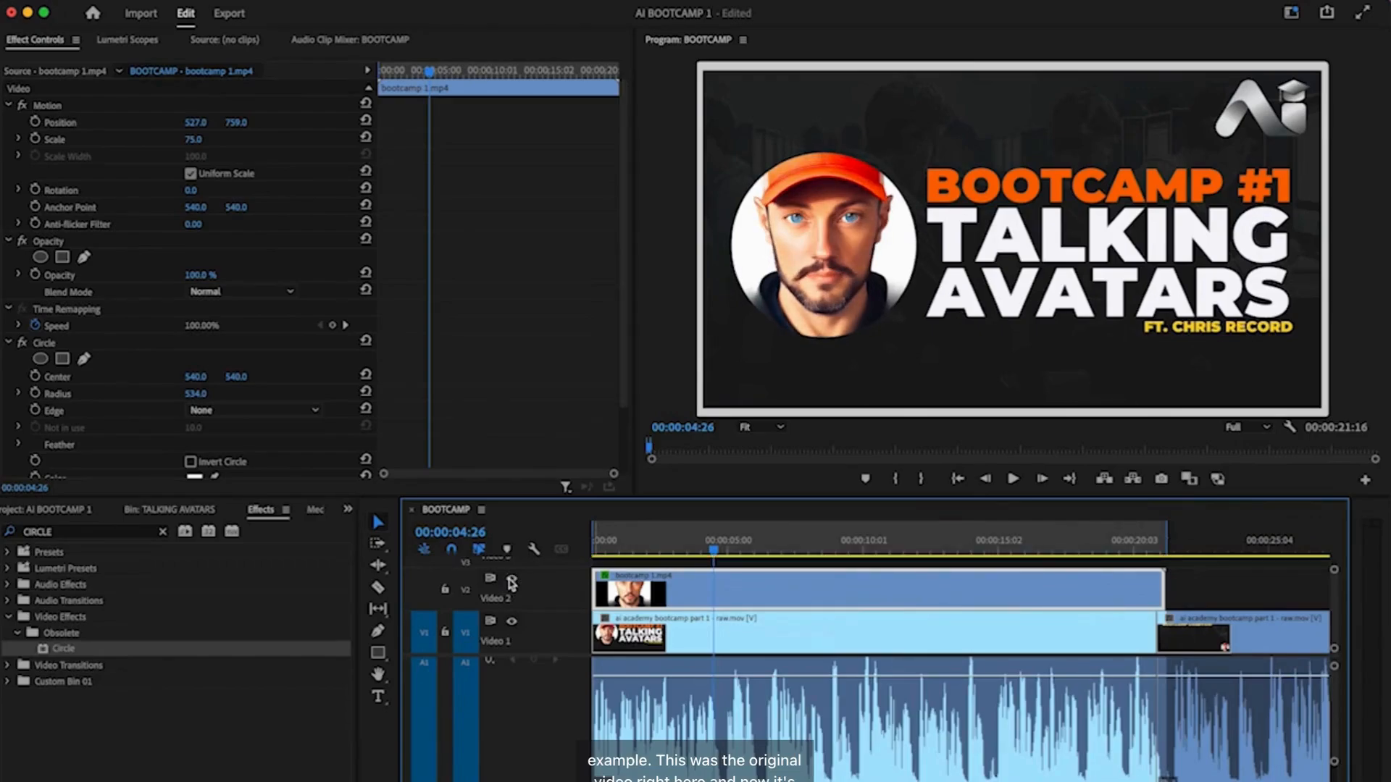
click(511, 582)
click(511, 582)
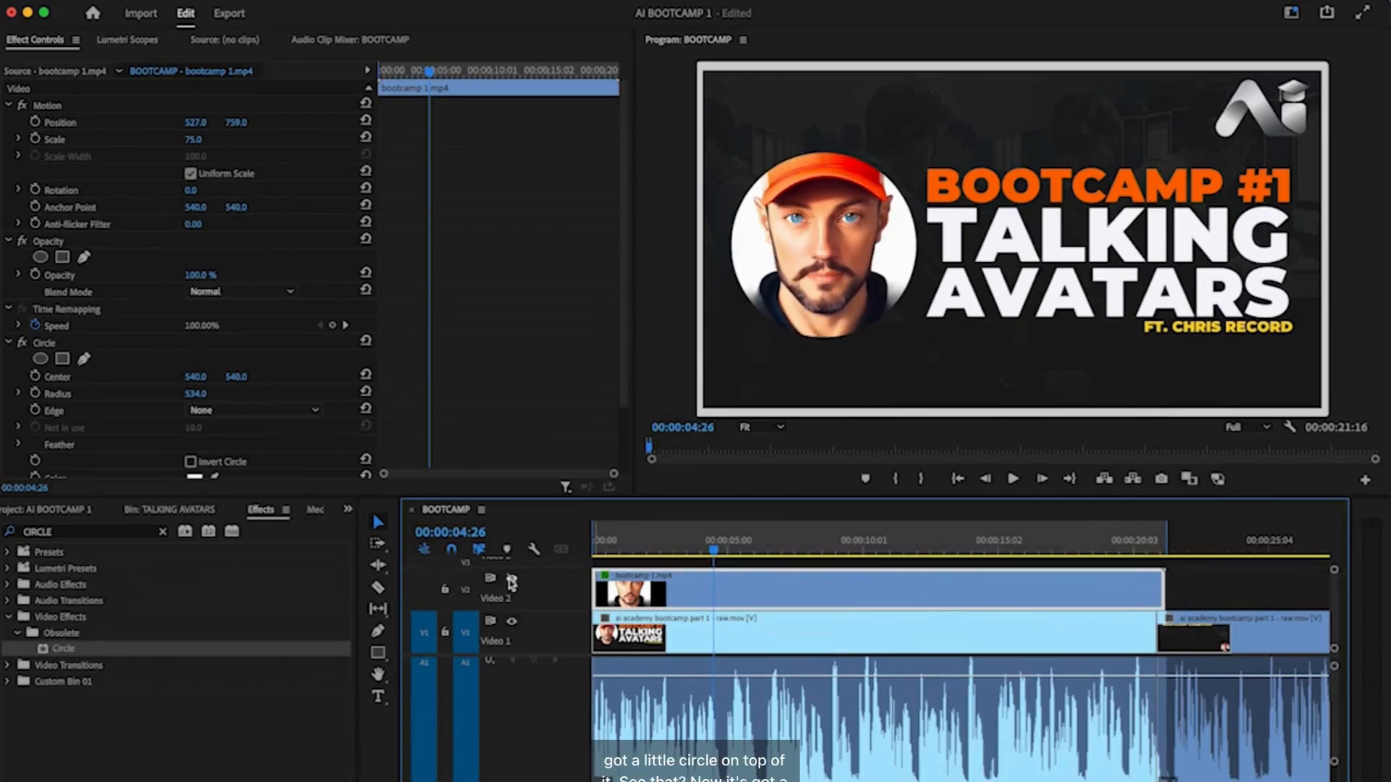
click(511, 582)
drag(714, 548, 579, 554)
key(space)
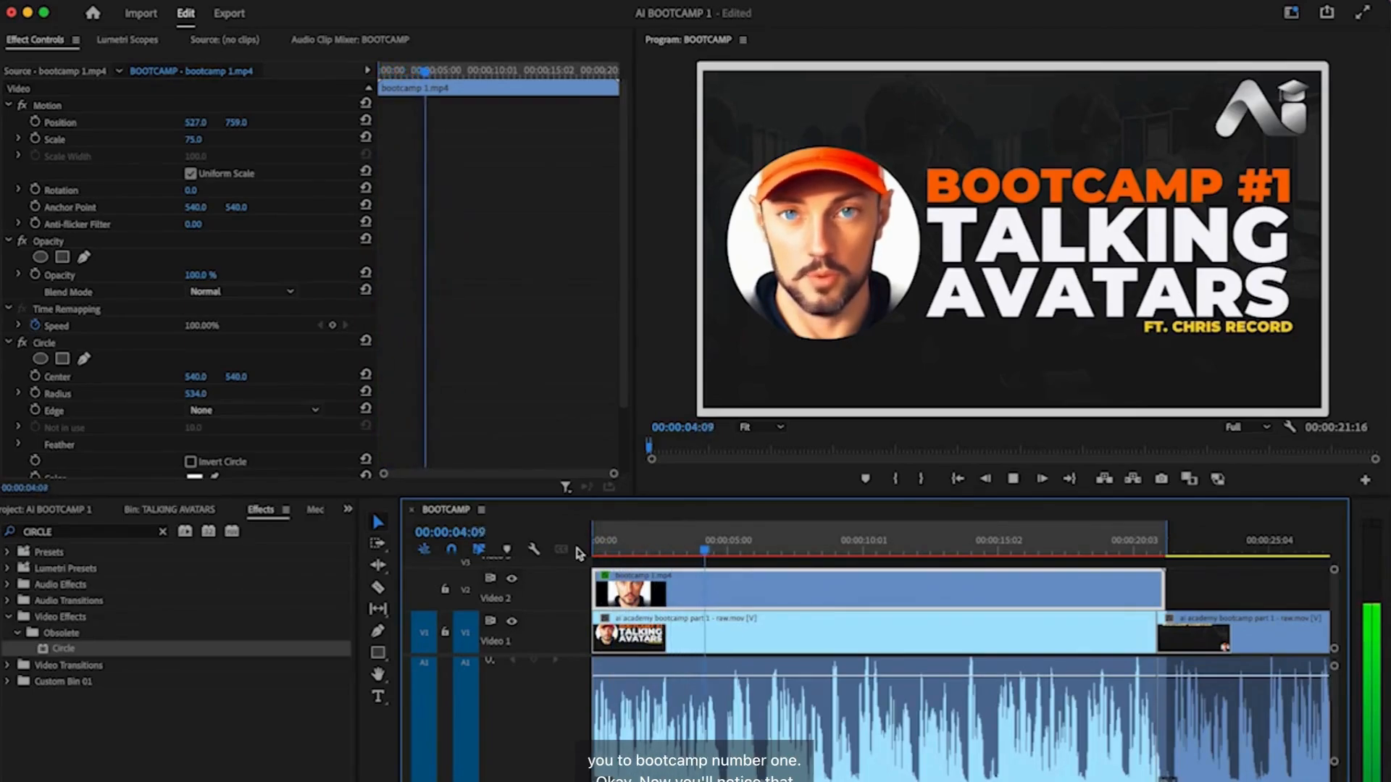
key(space)
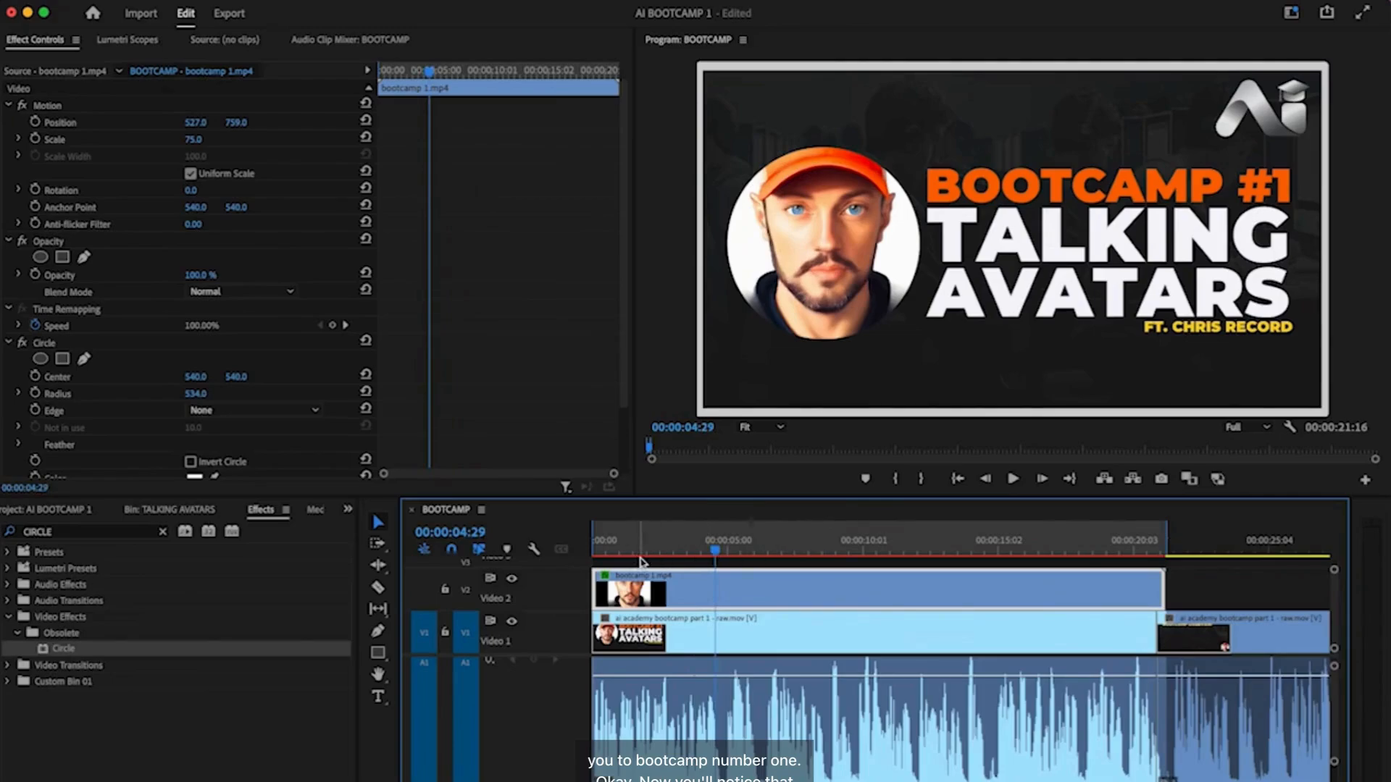
drag(715, 554, 567, 545)
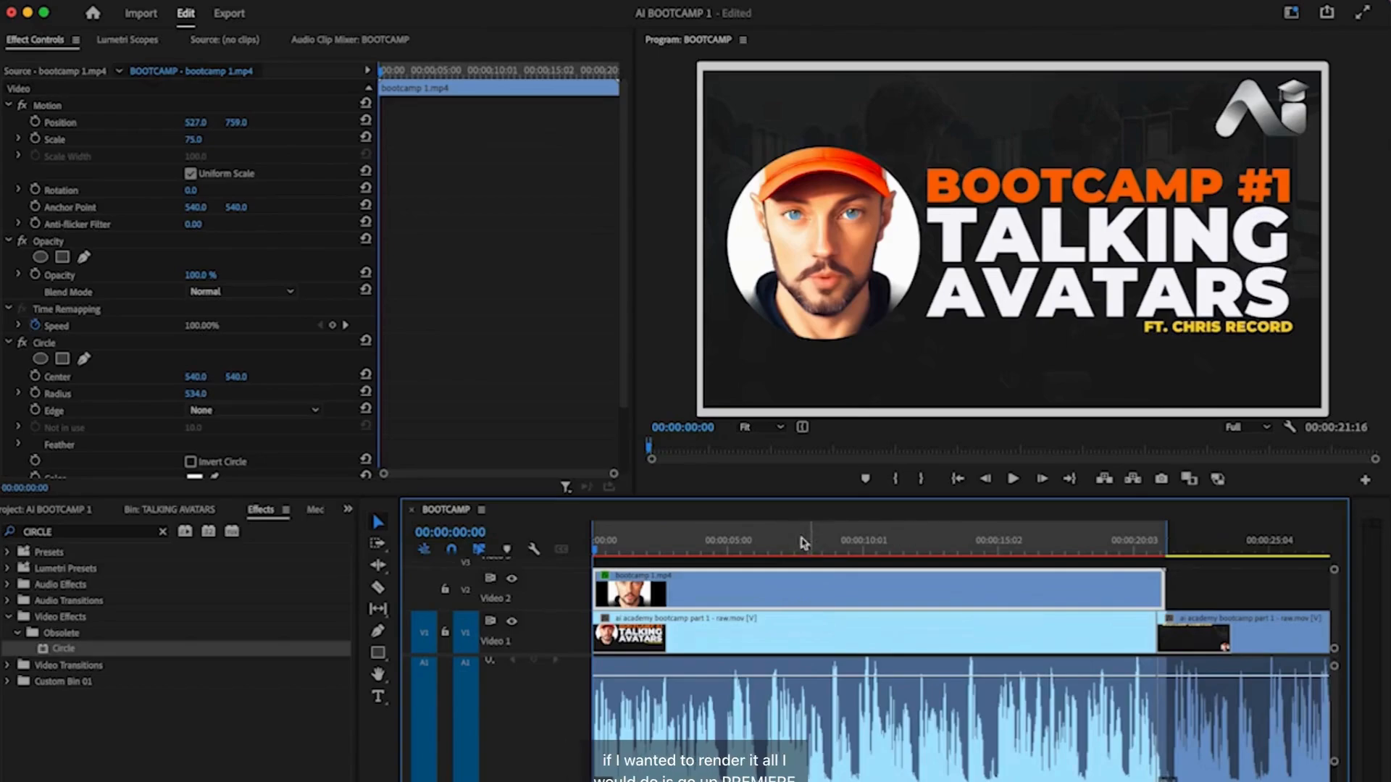
- Look through the sequence rendering options in the menu bar, closing them without changes
click(307, 0)
mouse_move(242, 0)
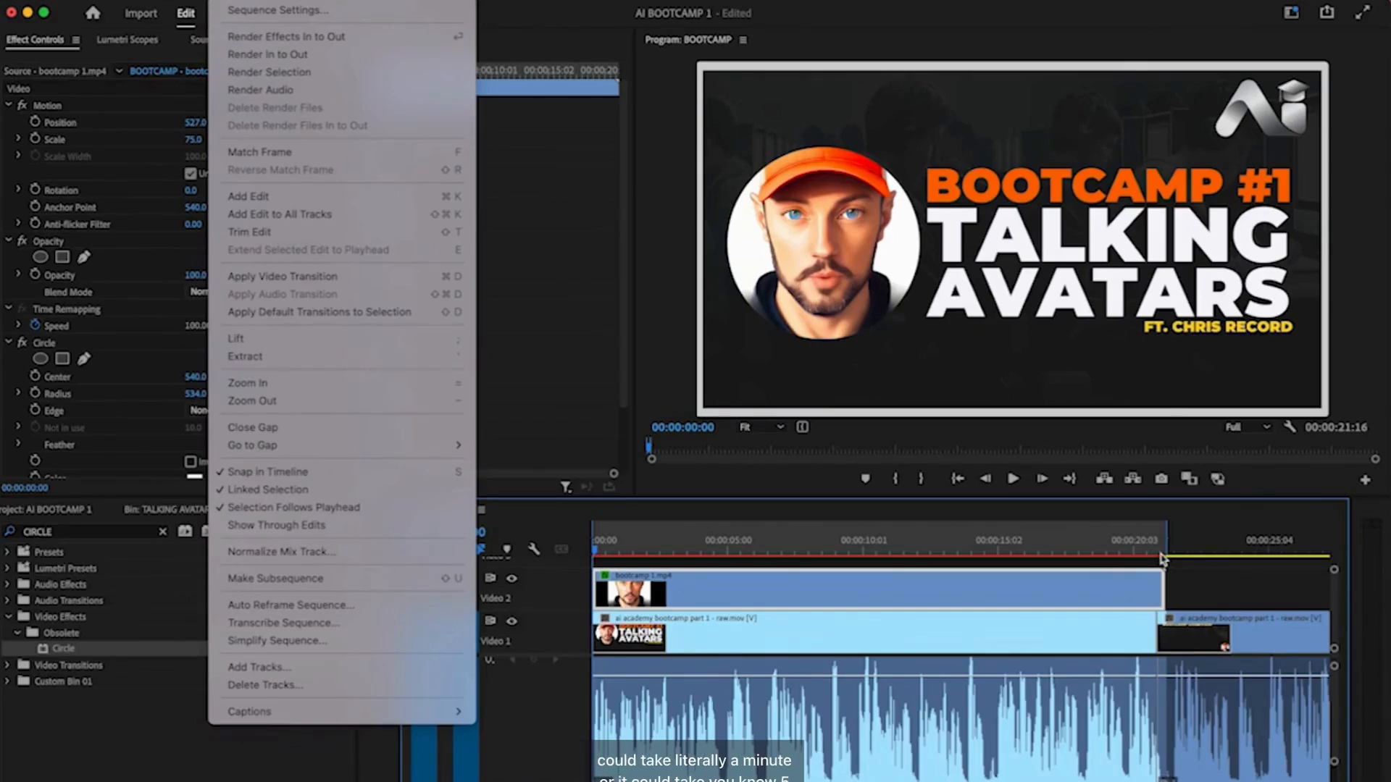
click(823, 560)
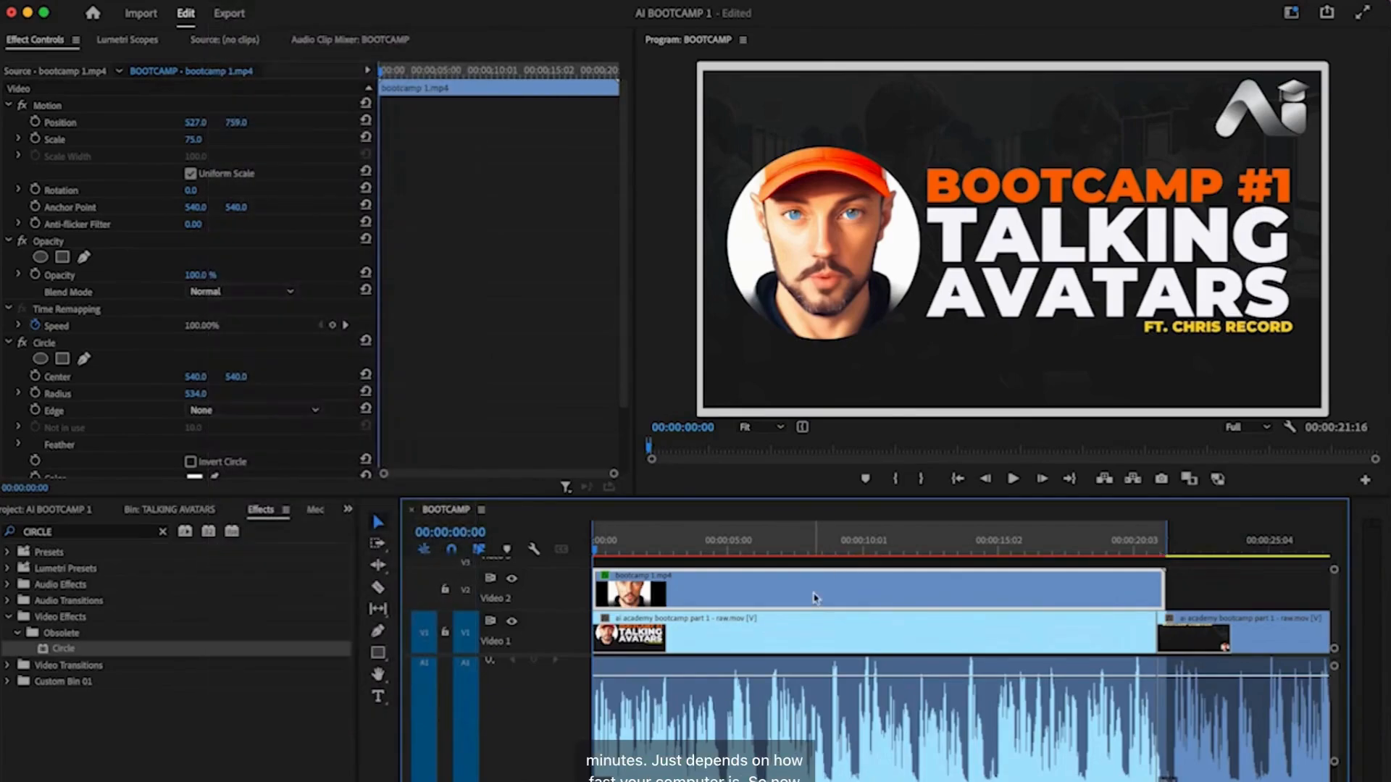
scroll(815, 598, right, 5)
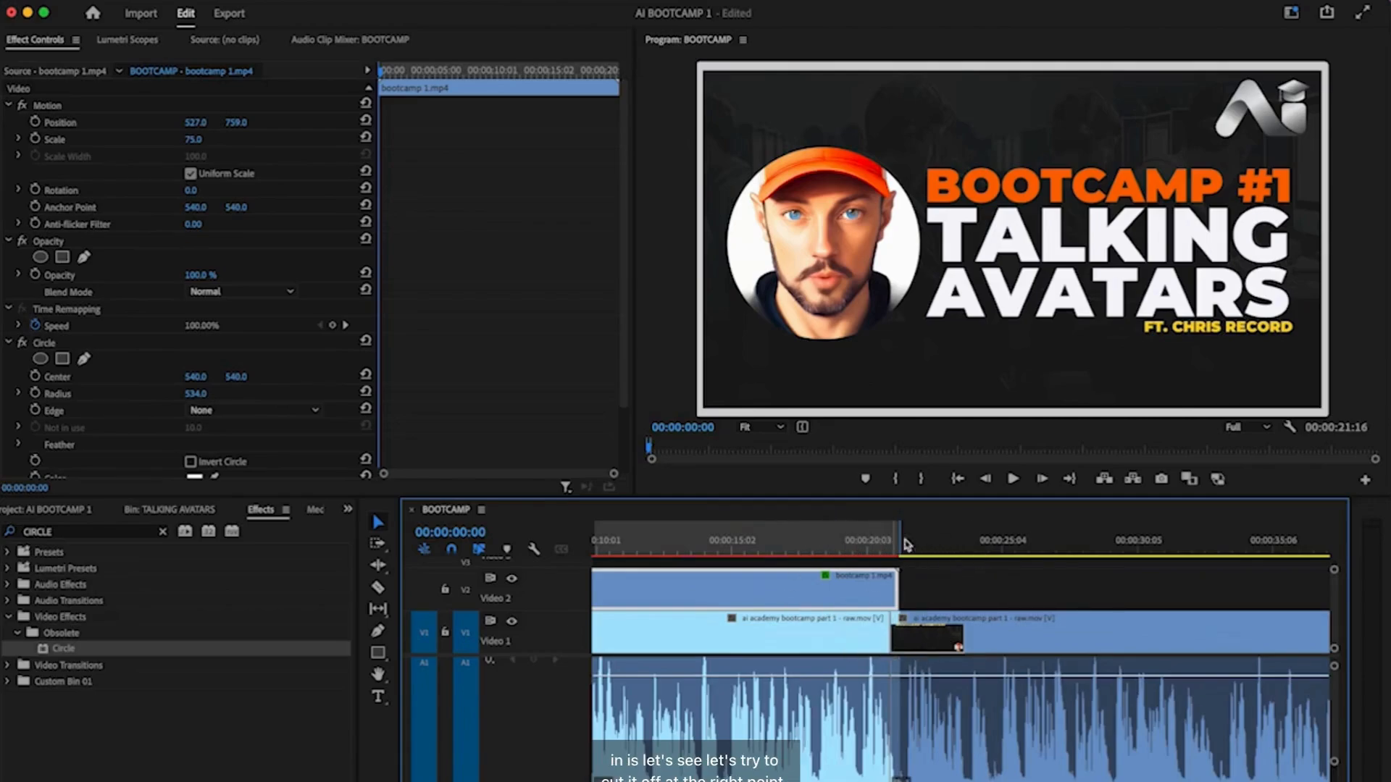
- Trim the avatar clip's end to where the Bootcamp Overview slide begins
click(859, 547)
key(space)
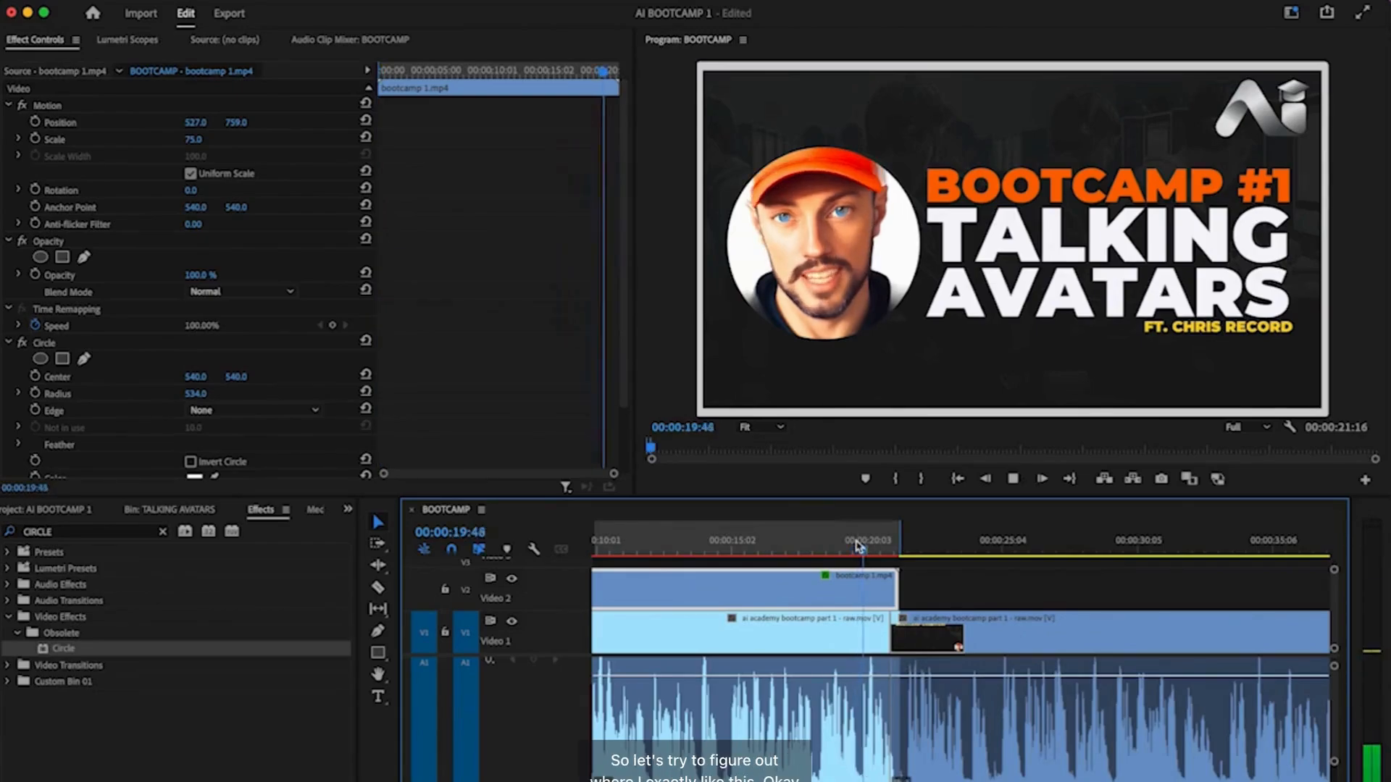
key(space)
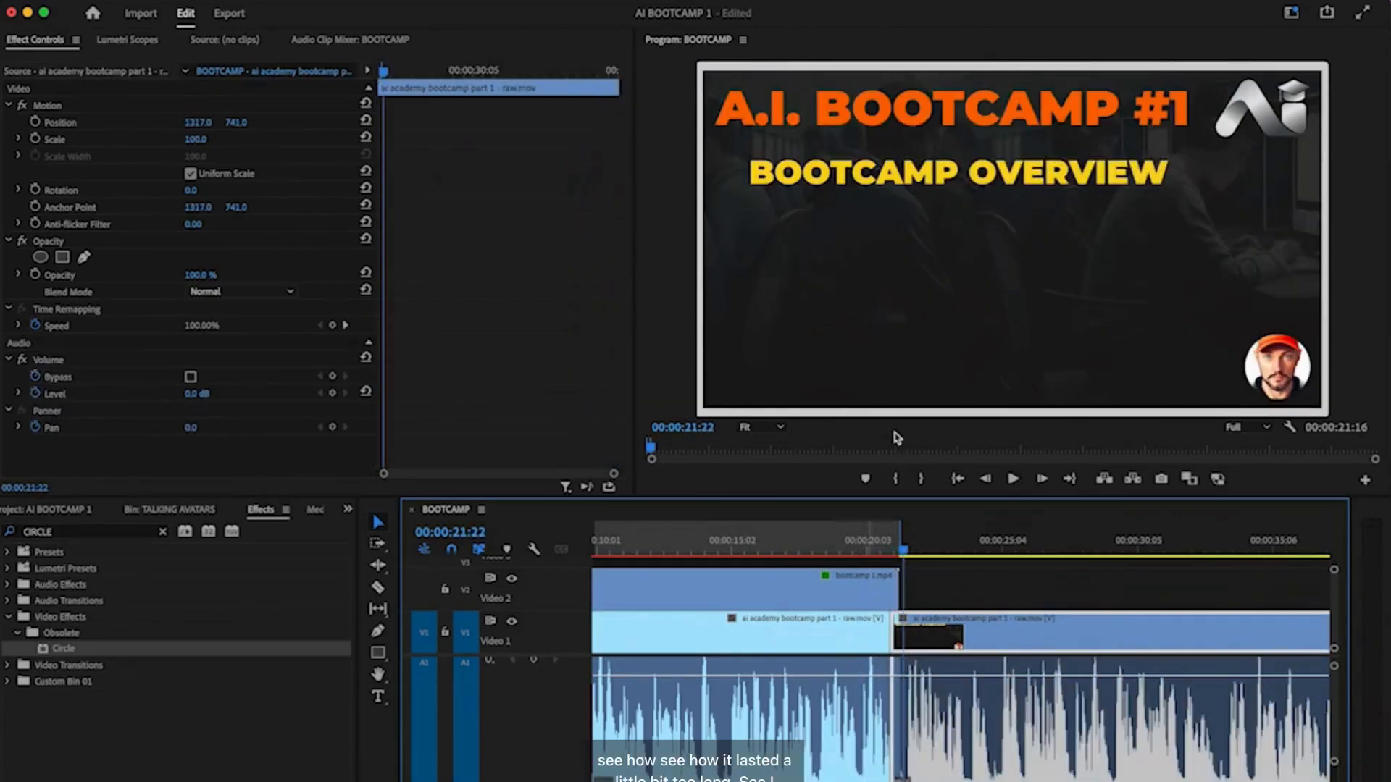
click(896, 552)
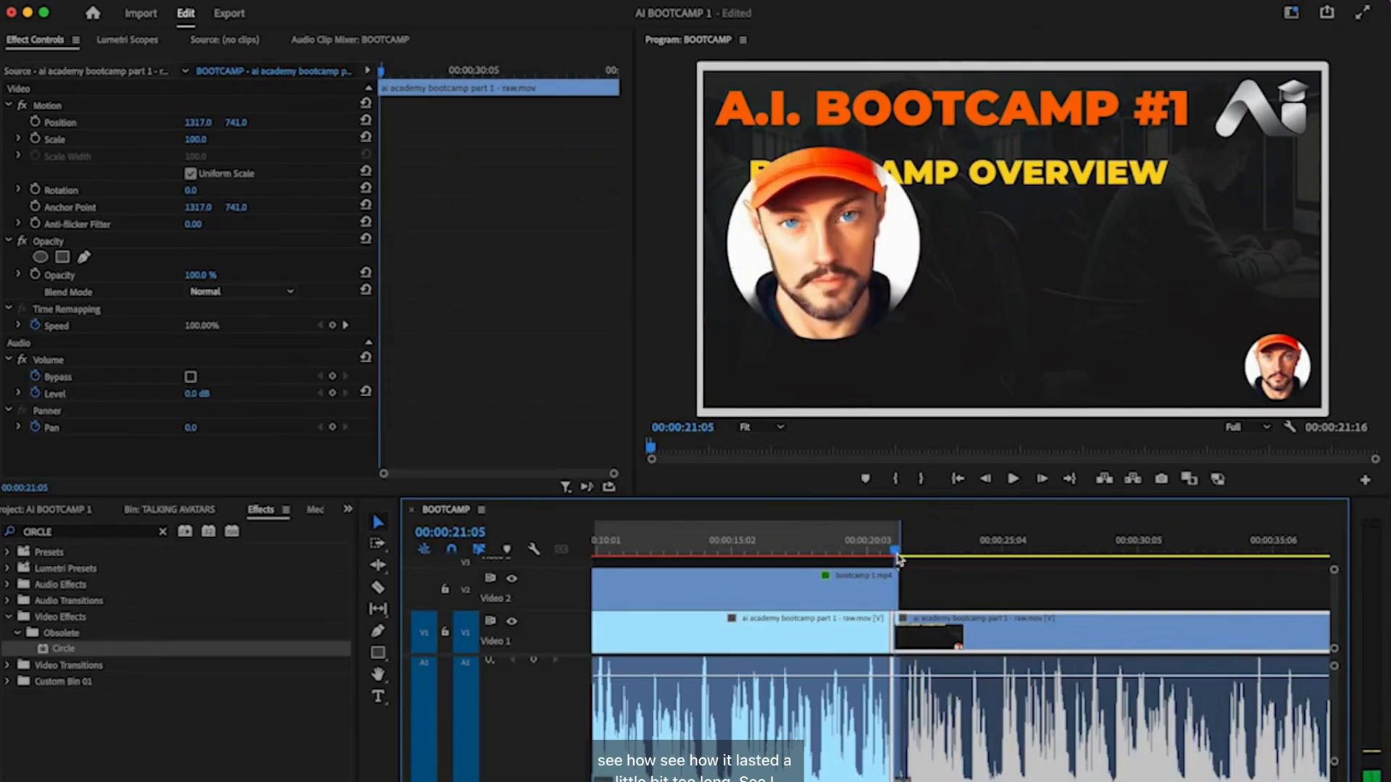
drag(897, 558, 686, 556)
scroll(896, 581, up, 10)
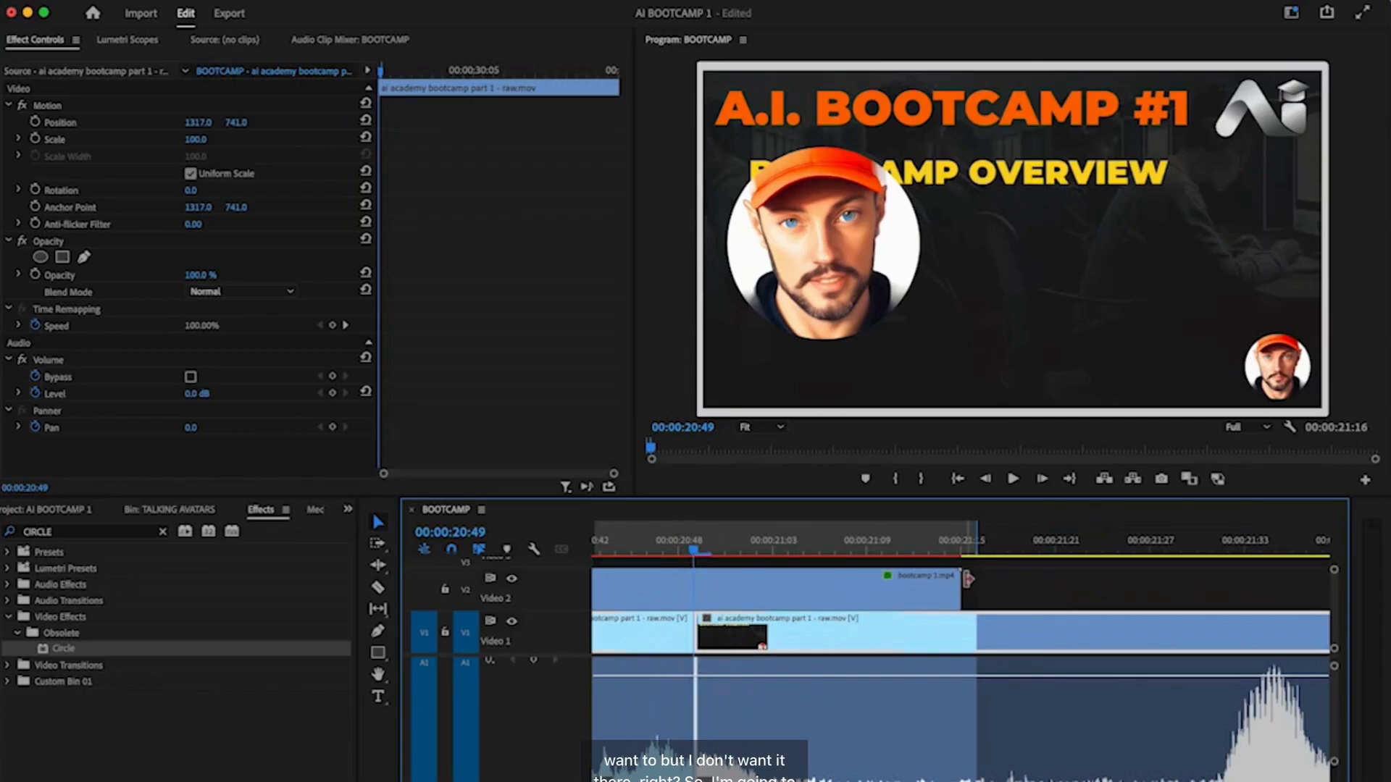
drag(960, 584, 694, 567)
- Snap the playhead to the avatar clip's end and mark an In point at 00:00:20:49
scroll(738, 641, left, 3)
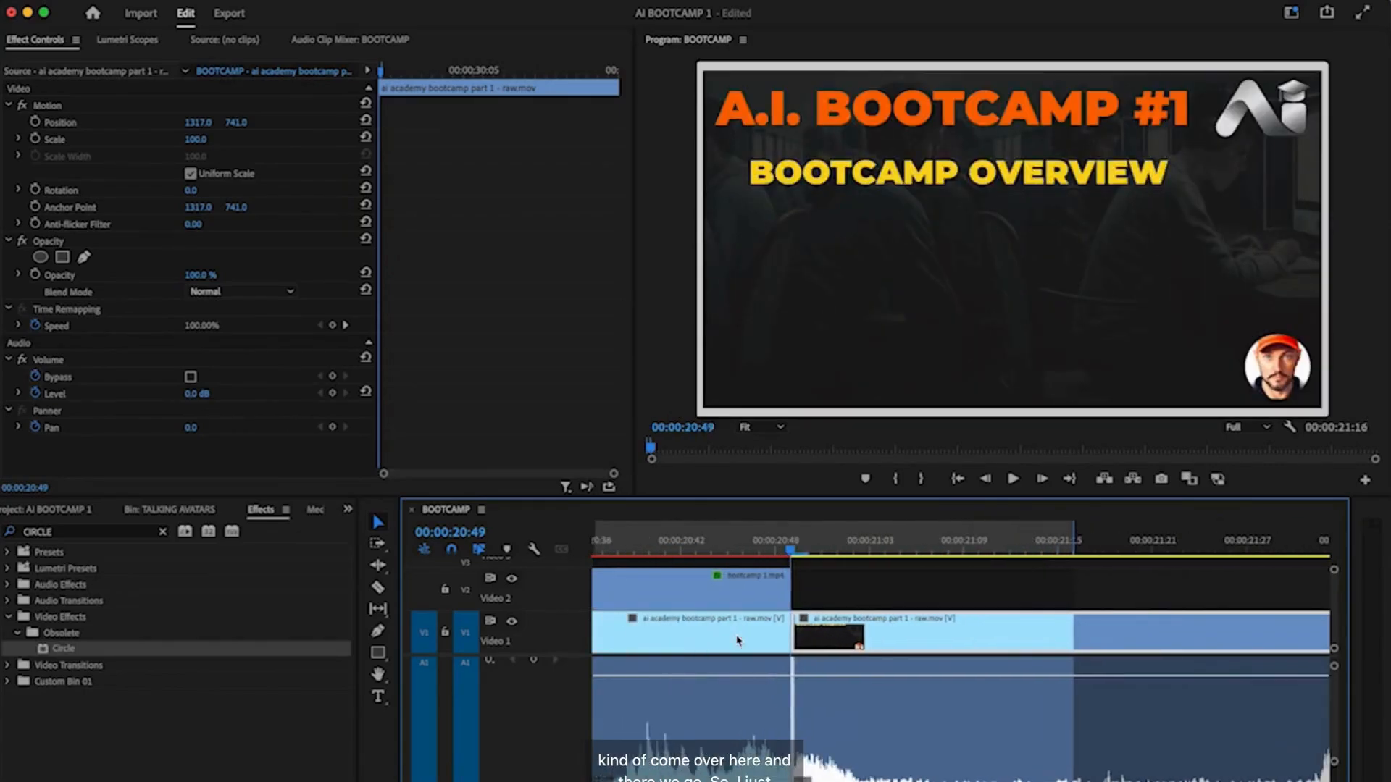
click(800, 552)
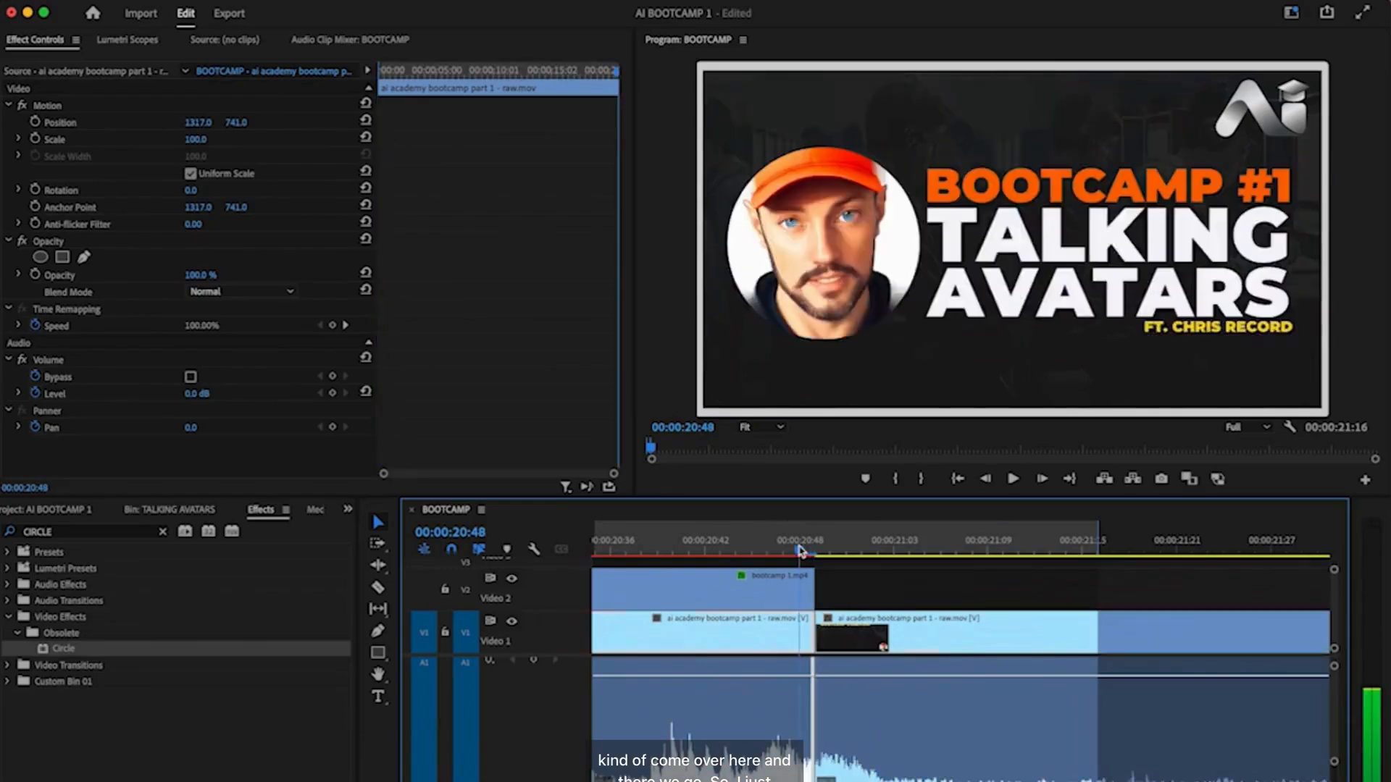
key(Right)
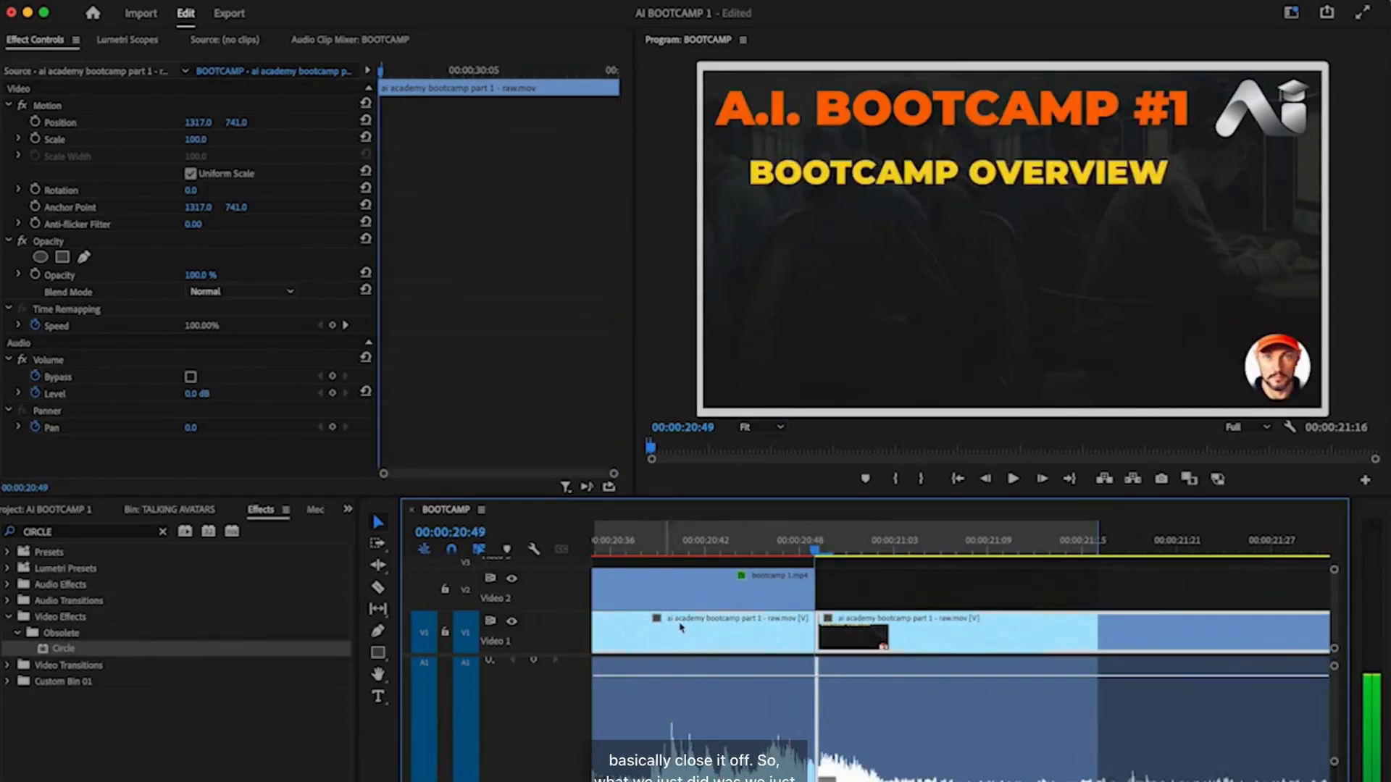
key(minus)
key(minus)
key(minus)
key(minus)
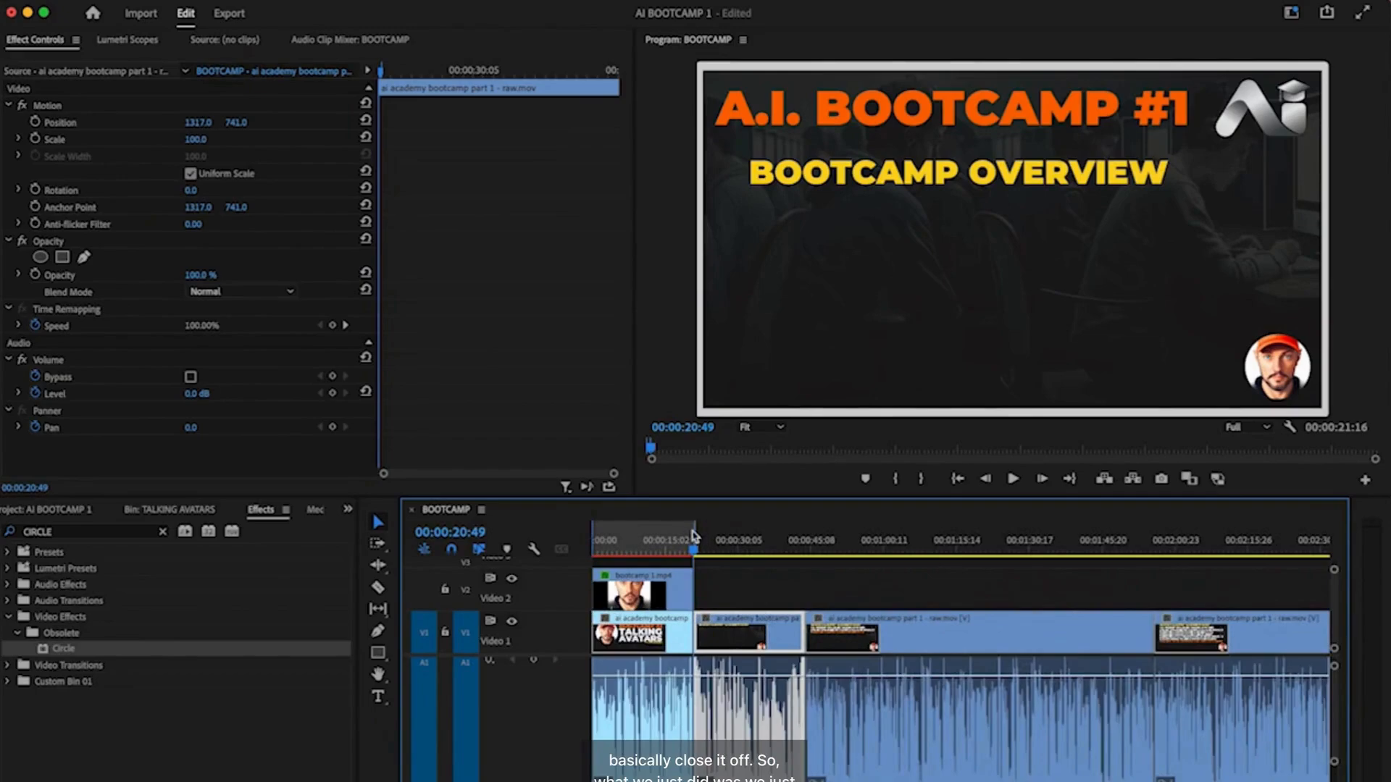
click(661, 549)
mouse_move(660, 548)
mouse_down()
mouse_move(585, 548)
mouse_move(659, 548)
mouse_up()
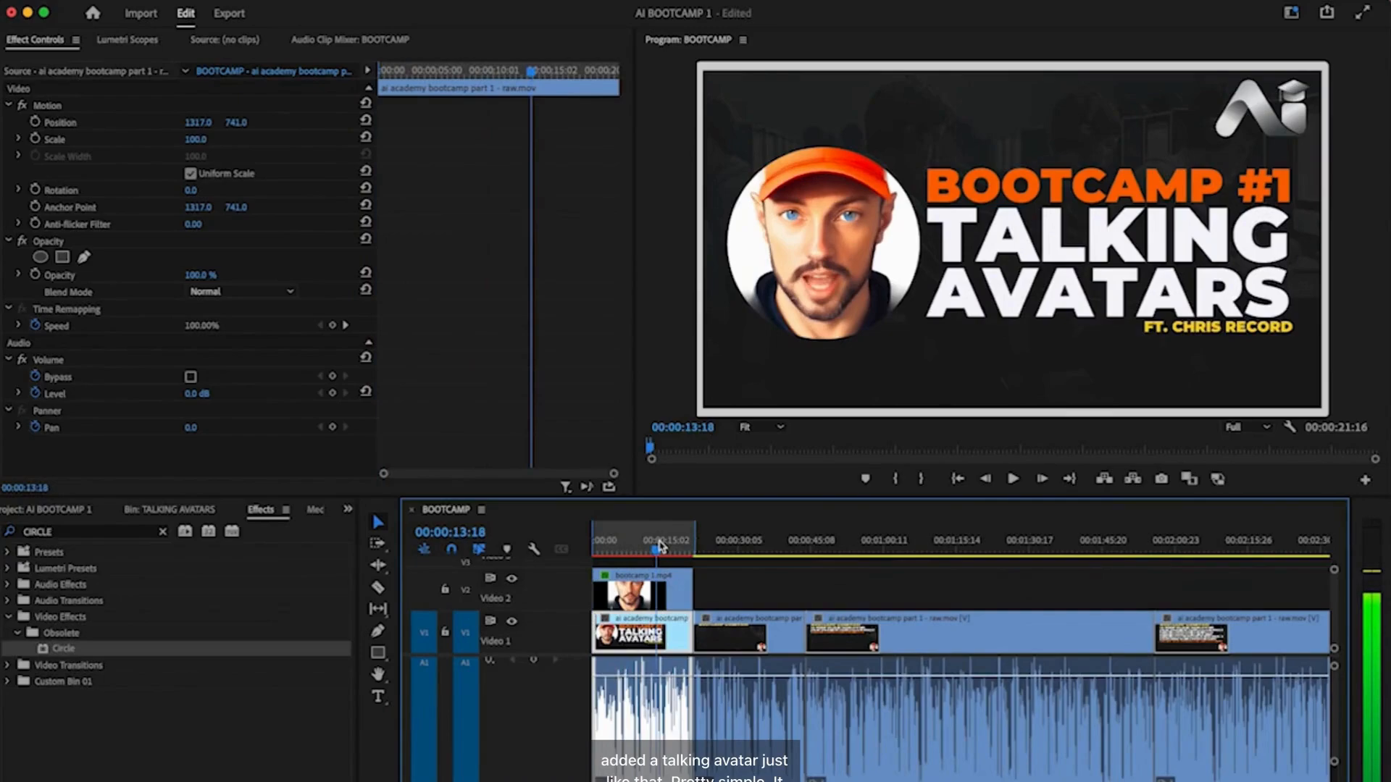
click(701, 547)
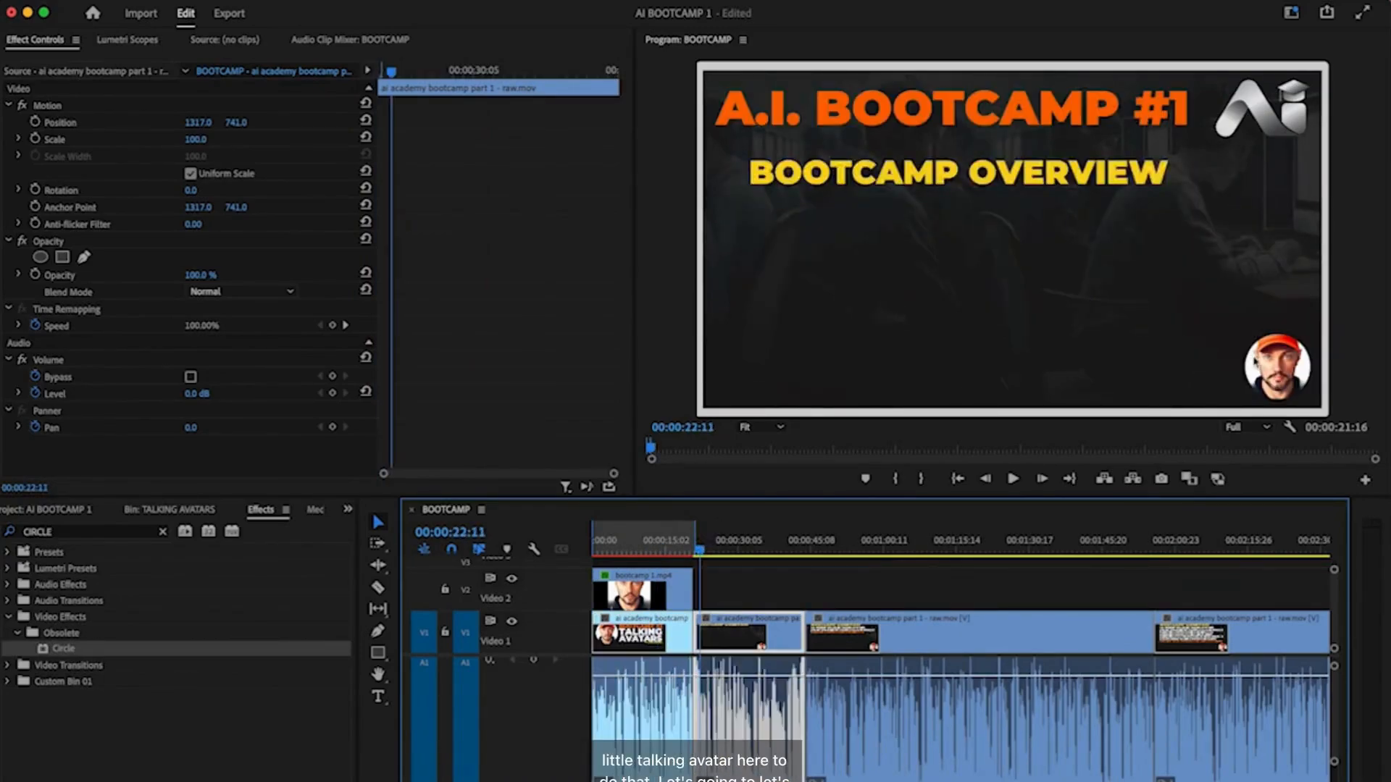
drag(721, 550, 709, 554)
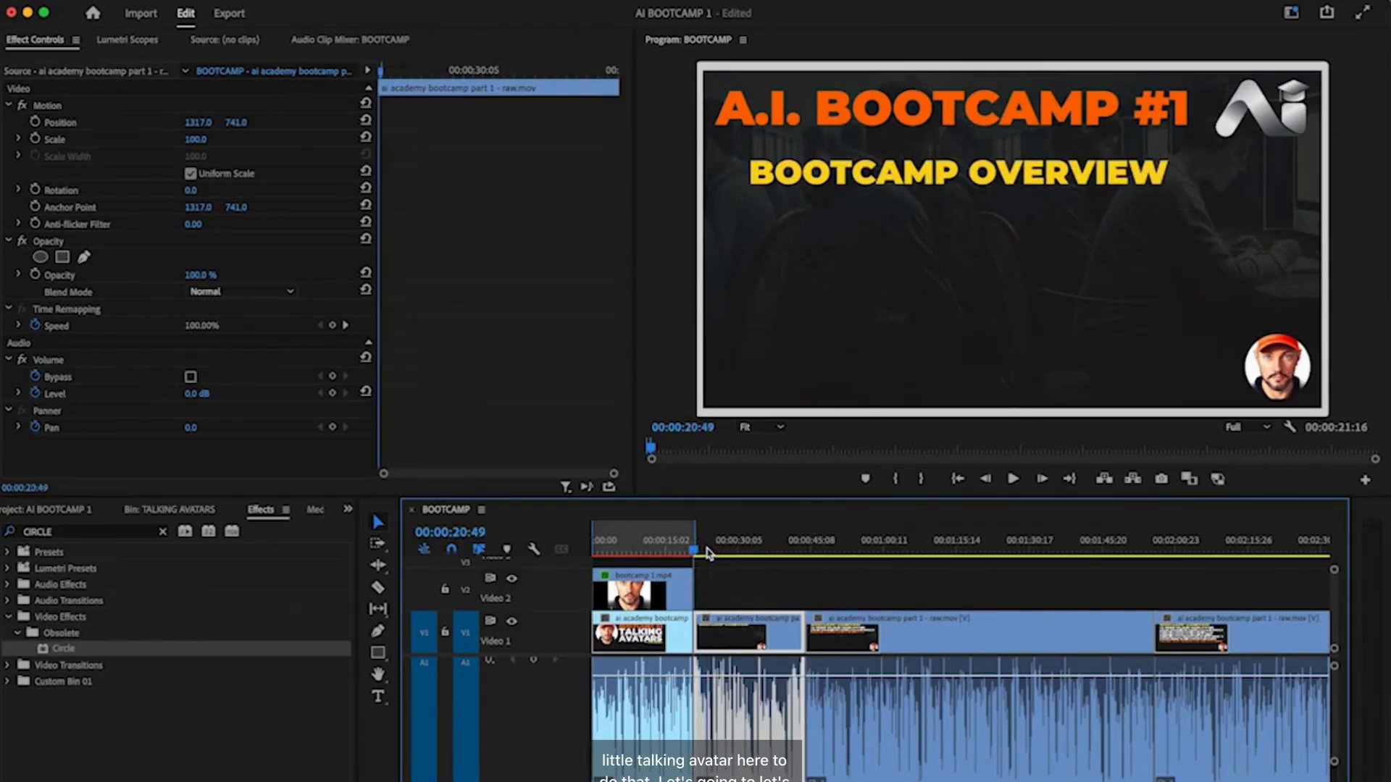
key(i)
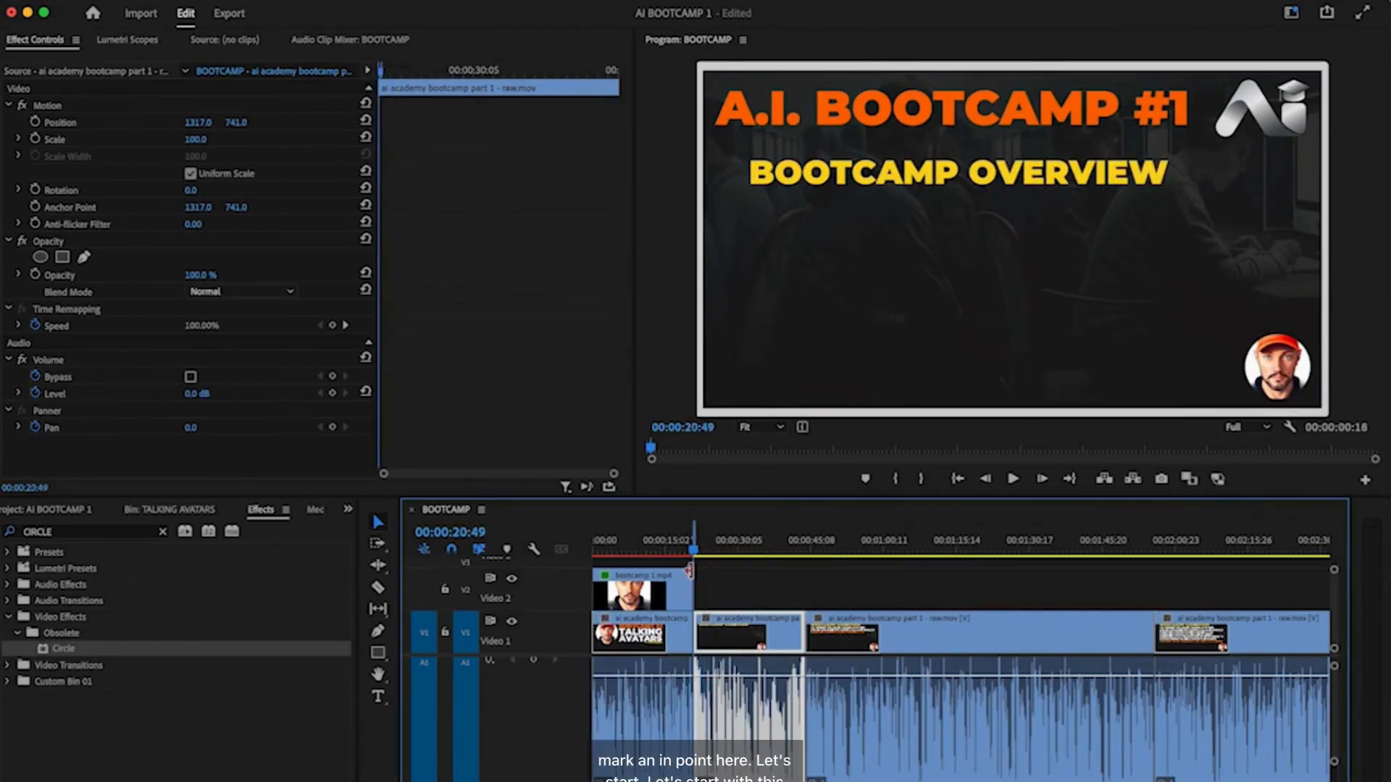
key(=)
key(=)
key(=)
key(=)
key(=)
key(=)
scroll(950, 606, right, 3)
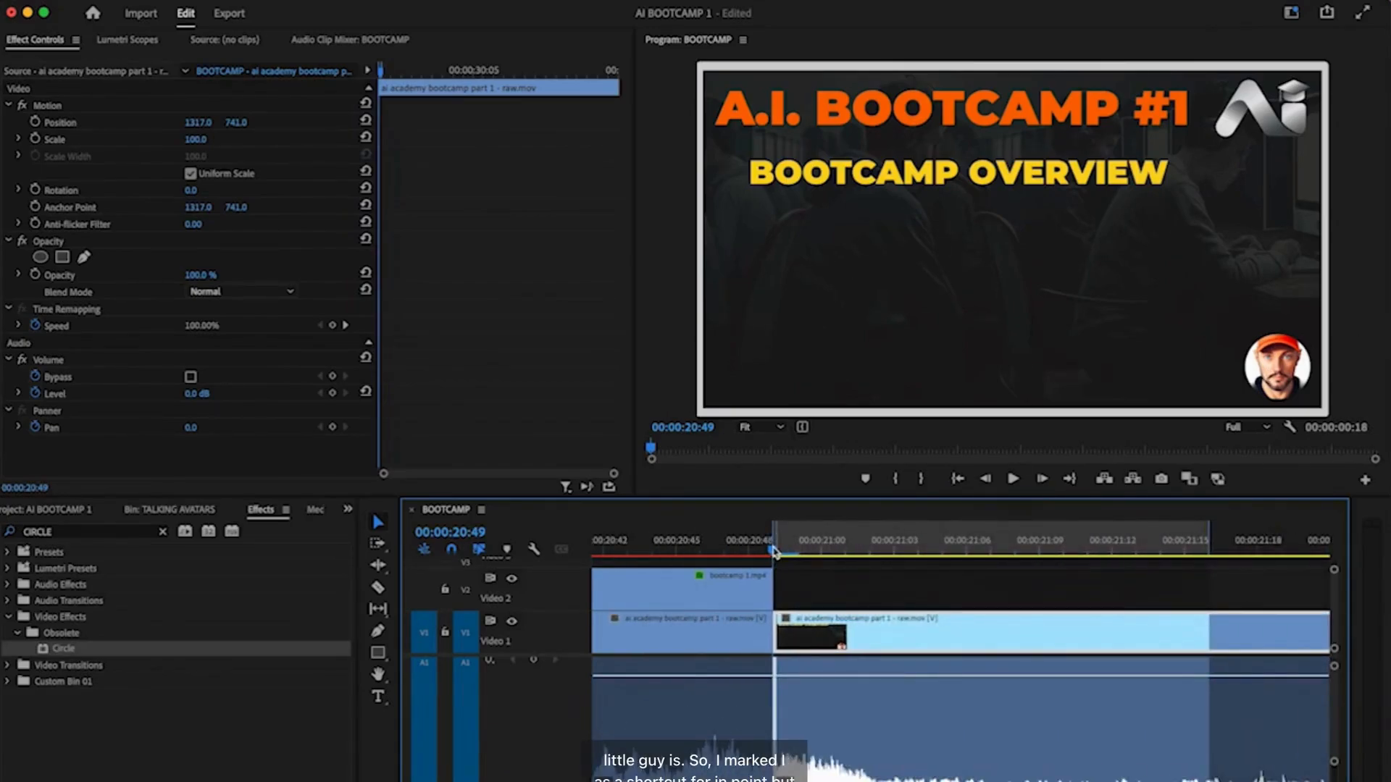
- Mark an Out point at 00:02:39:45, where the 'Different Styles of Talking Avatars' slide begins
click(319, 1)
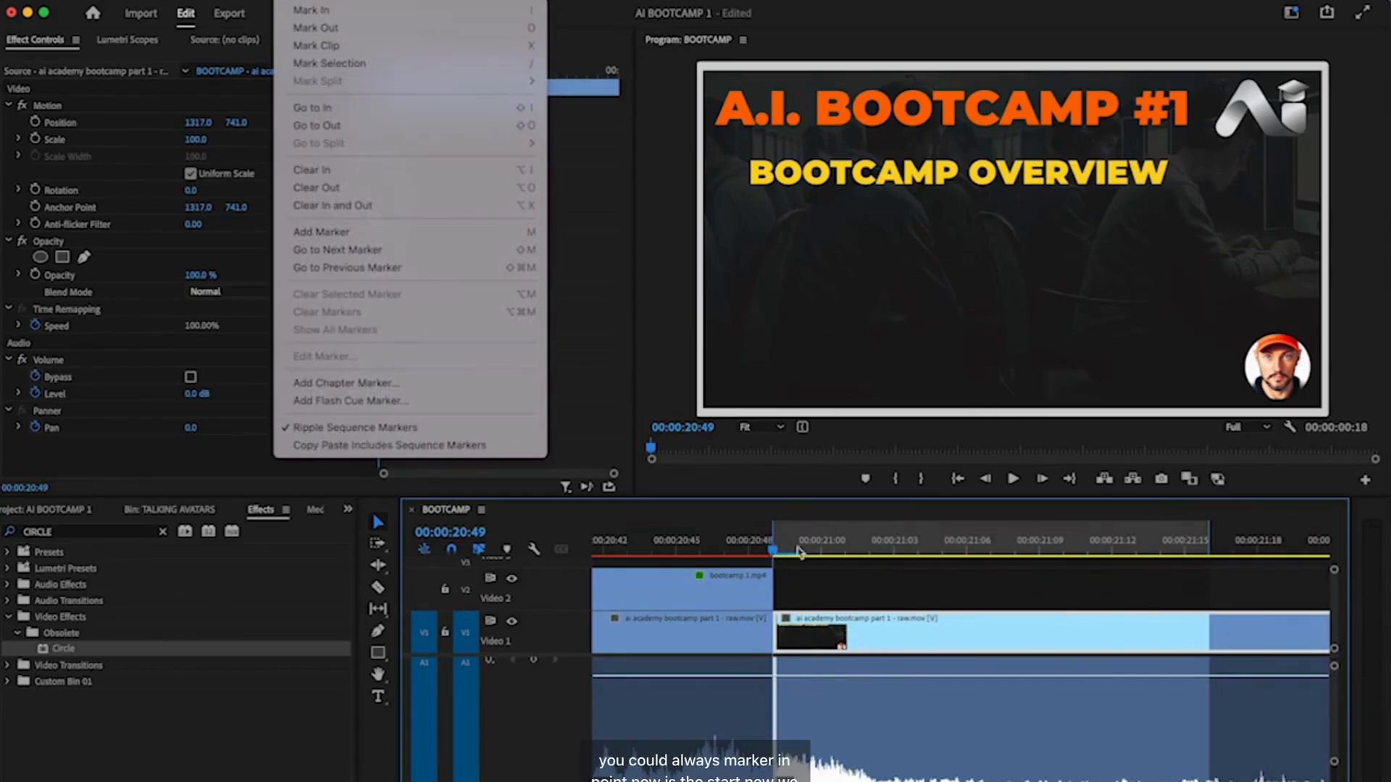
click(1001, 587)
scroll(1025, 588, down, 10)
scroll(1024, 588, down, 5)
mouse_move(662, 554)
mouse_down()
mouse_move(1040, 557)
mouse_move(1025, 560)
mouse_up()
key(o)
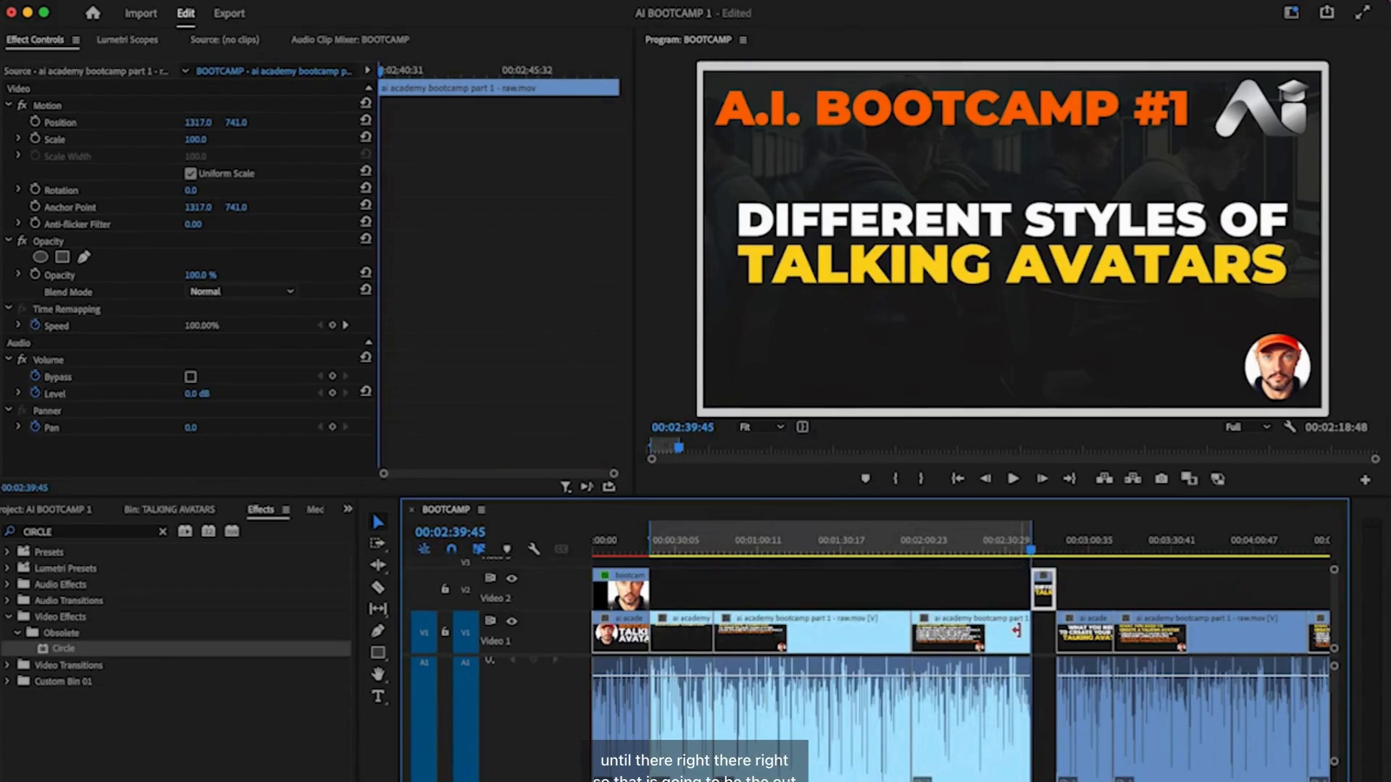
scroll(1016, 631, up, 10)
scroll(1017, 631, right, 10)
scroll(1021, 635, right, 2)
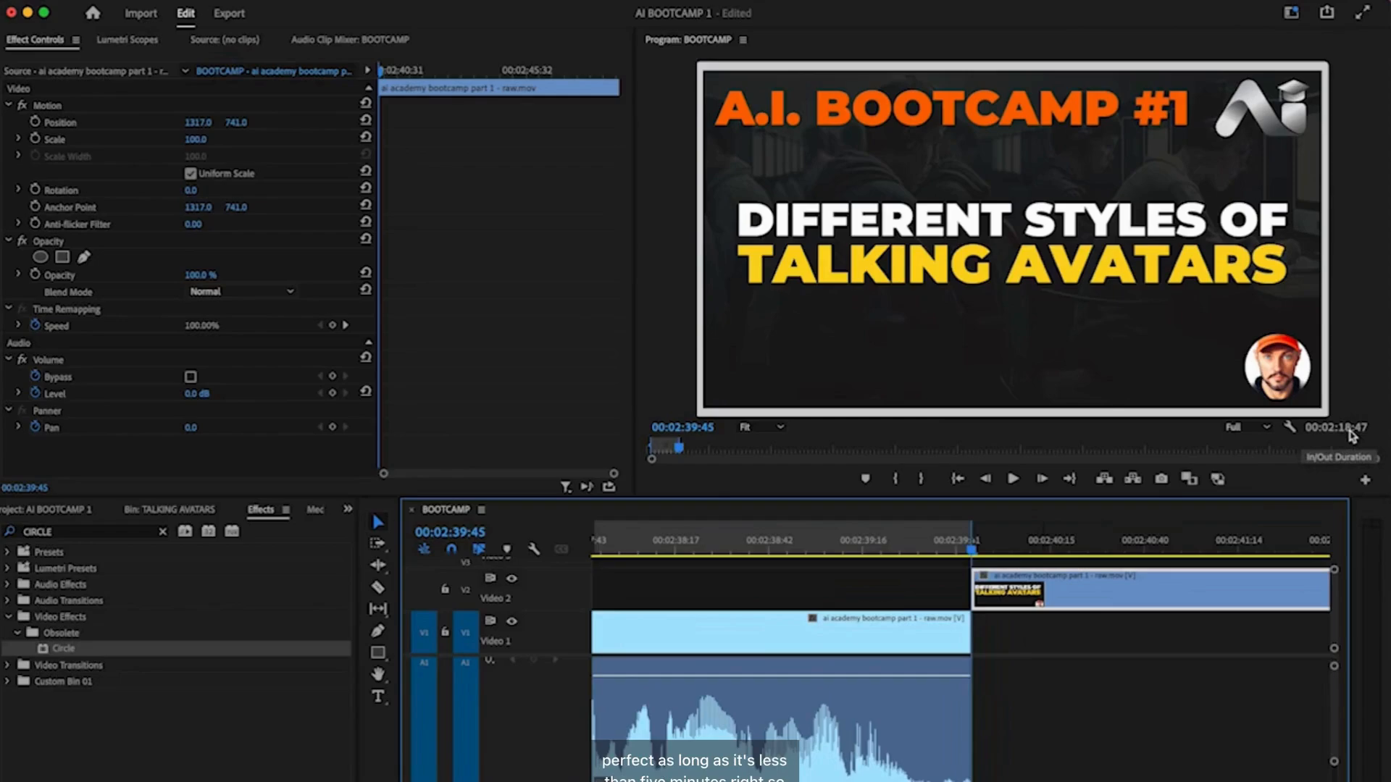
scroll(817, 704, down, 3)
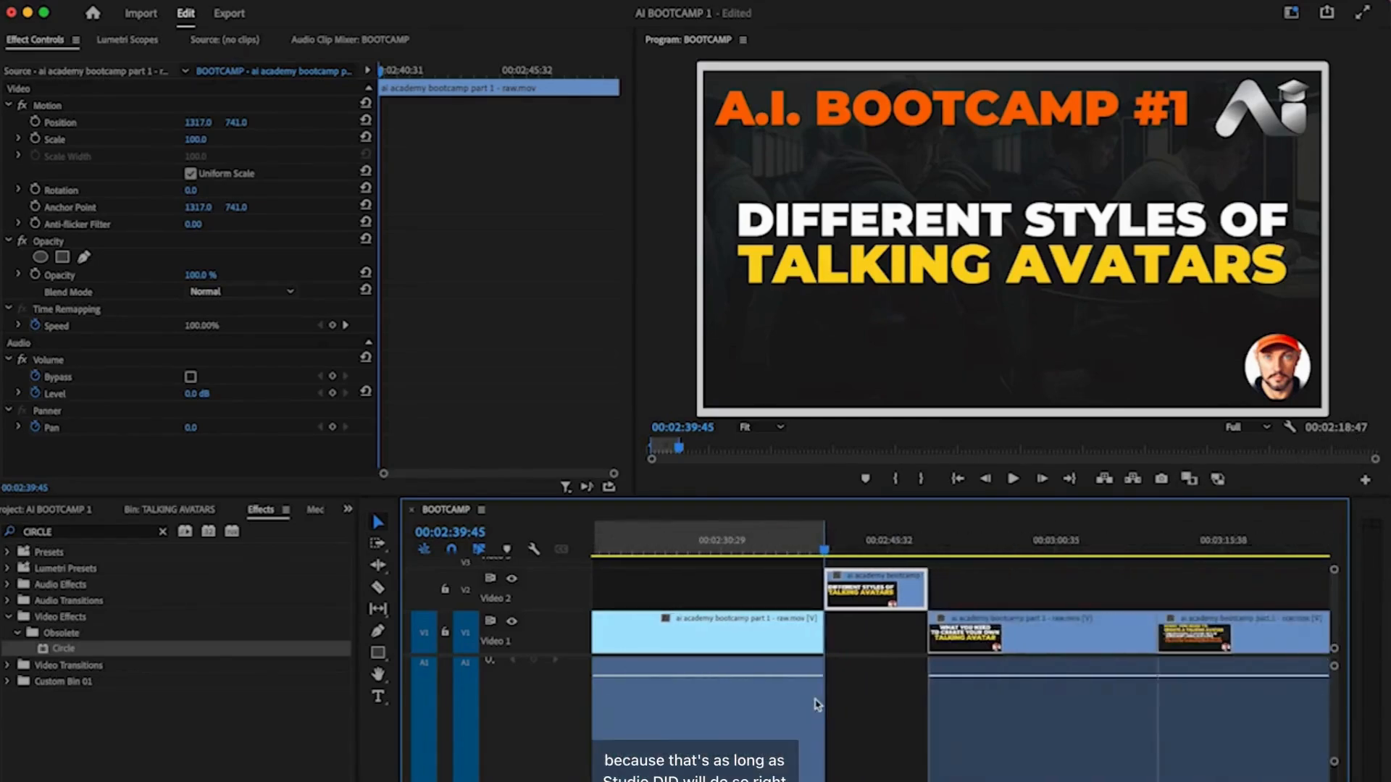
scroll(817, 704, down, 4)
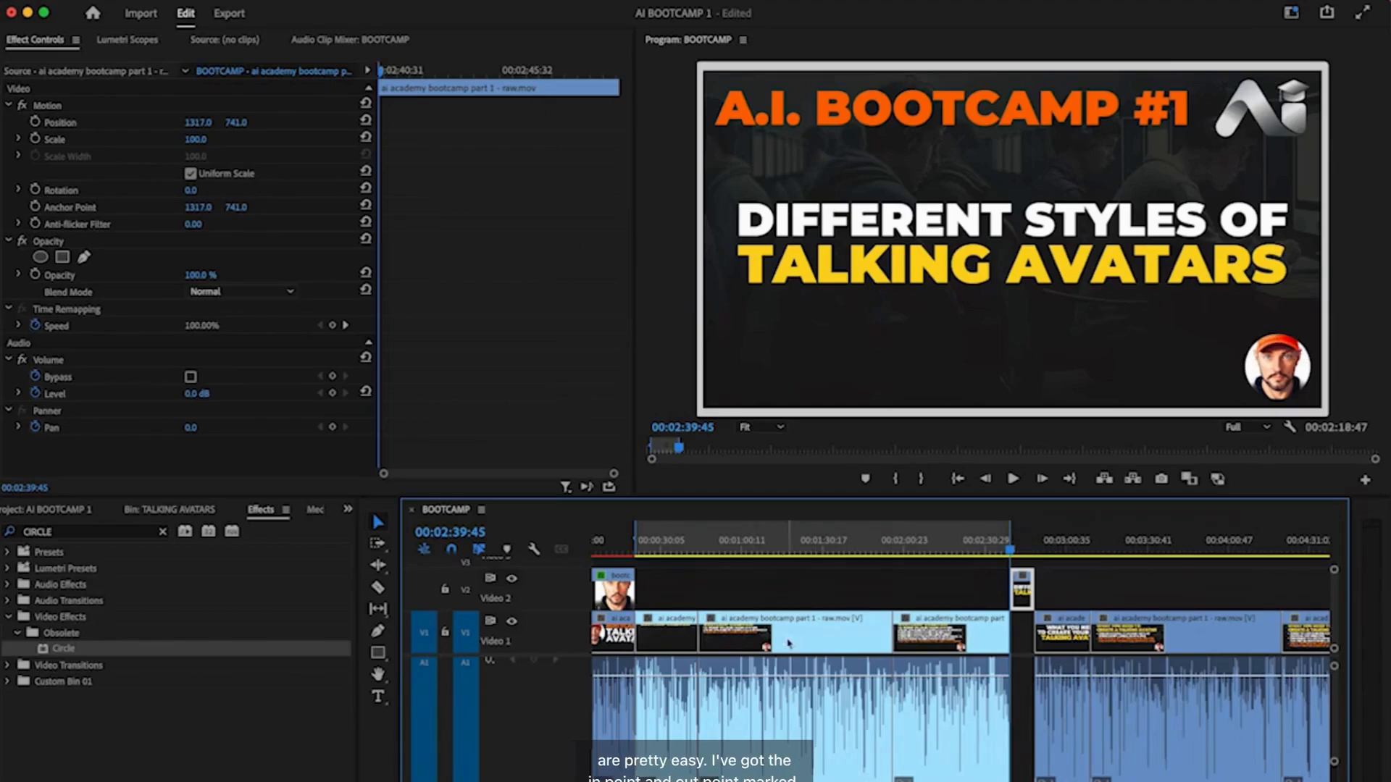
- Open File > Export > Media and rename the output file to 'Talking 2' for Media Encoder
click(130, 2)
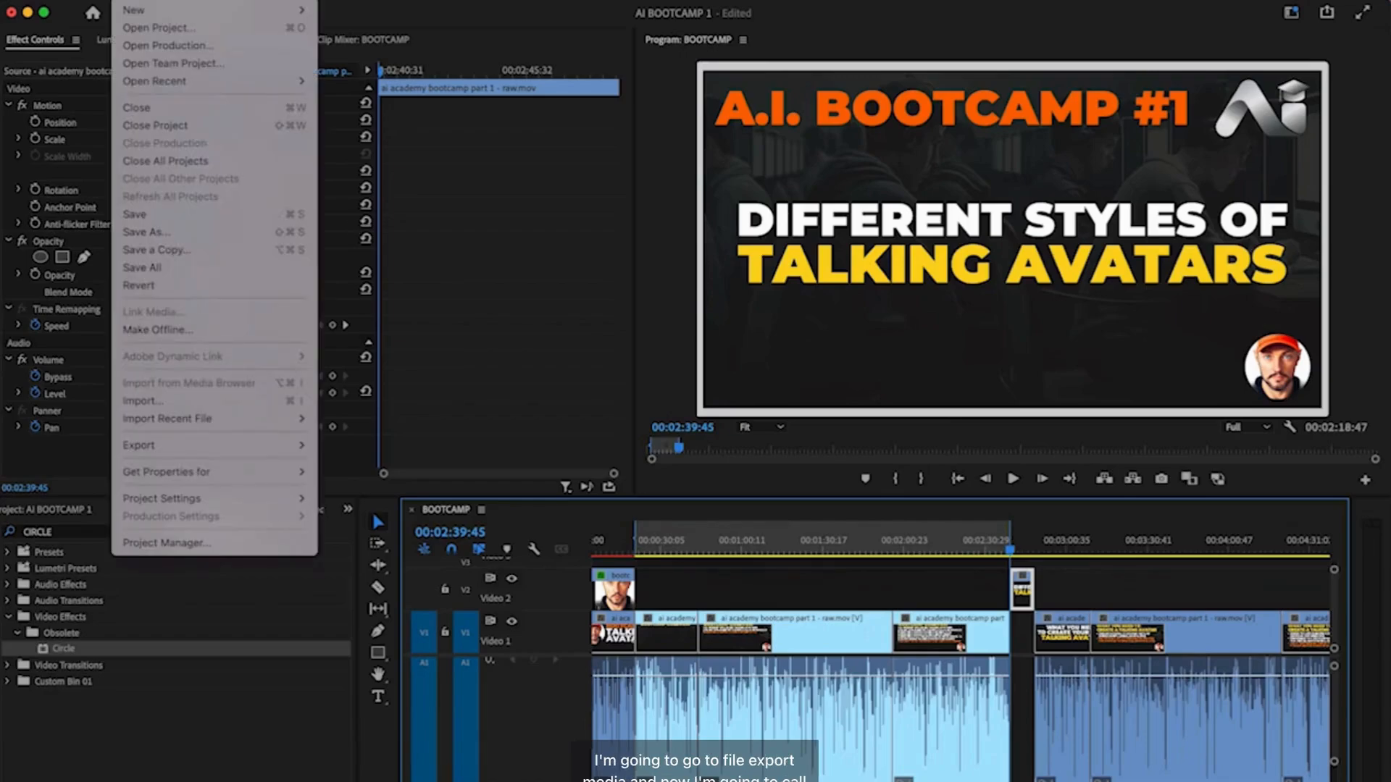
mouse_move(238, 448)
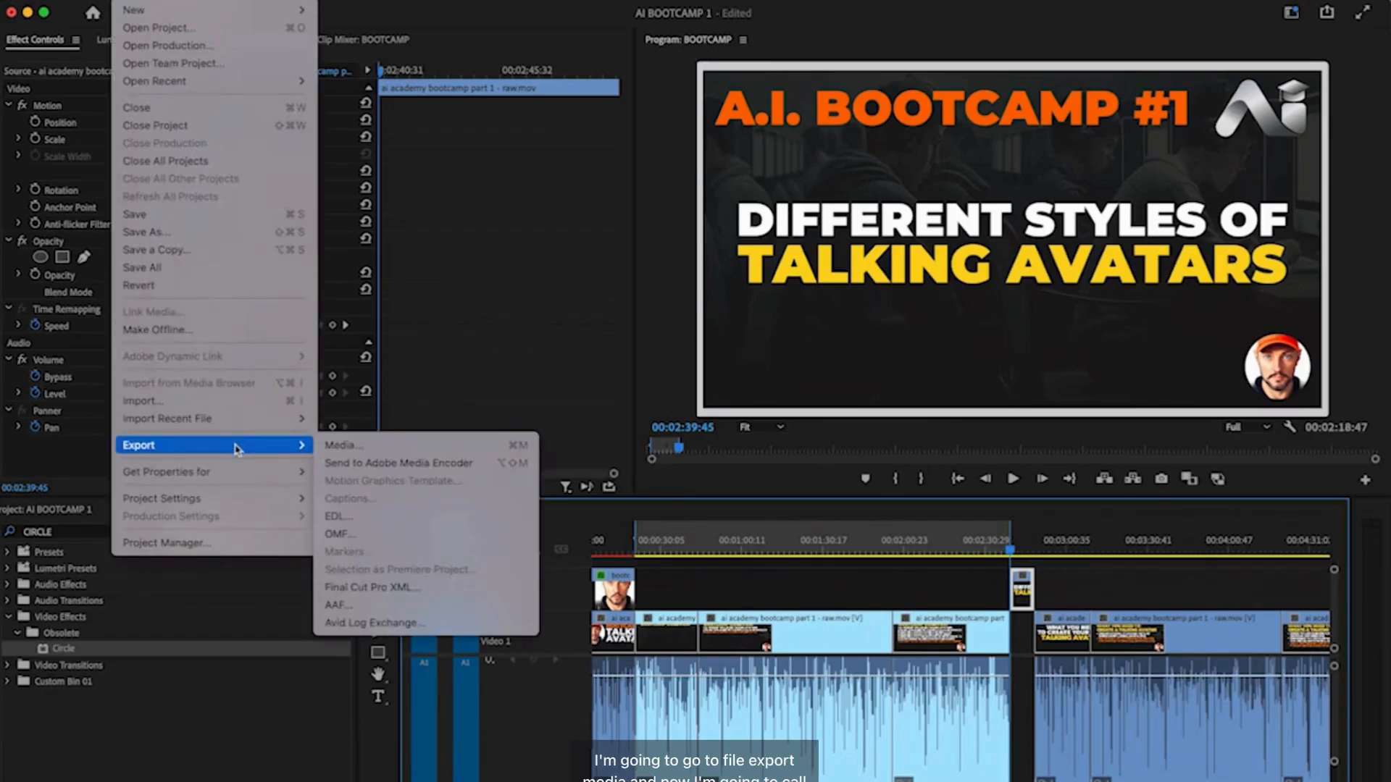
click(345, 446)
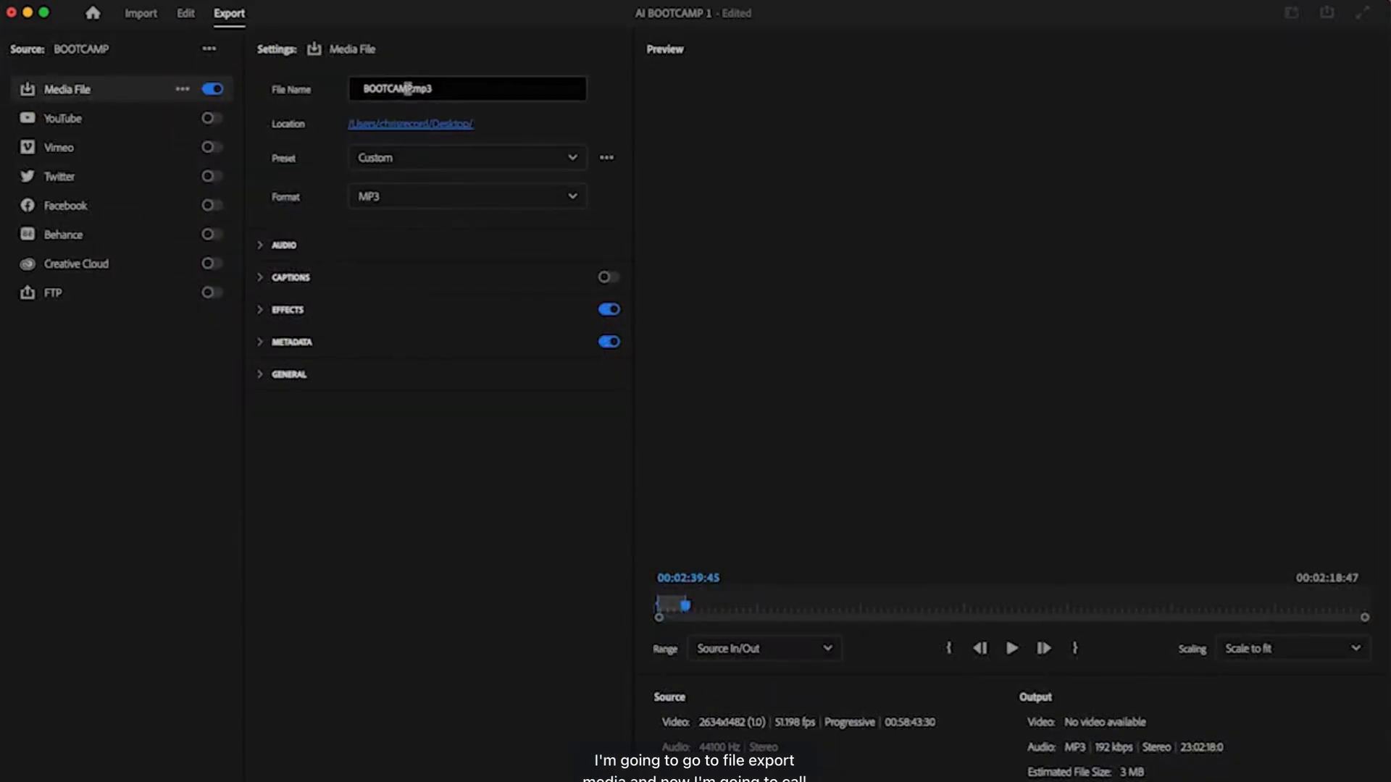
click(408, 89)
double_click(393, 90)
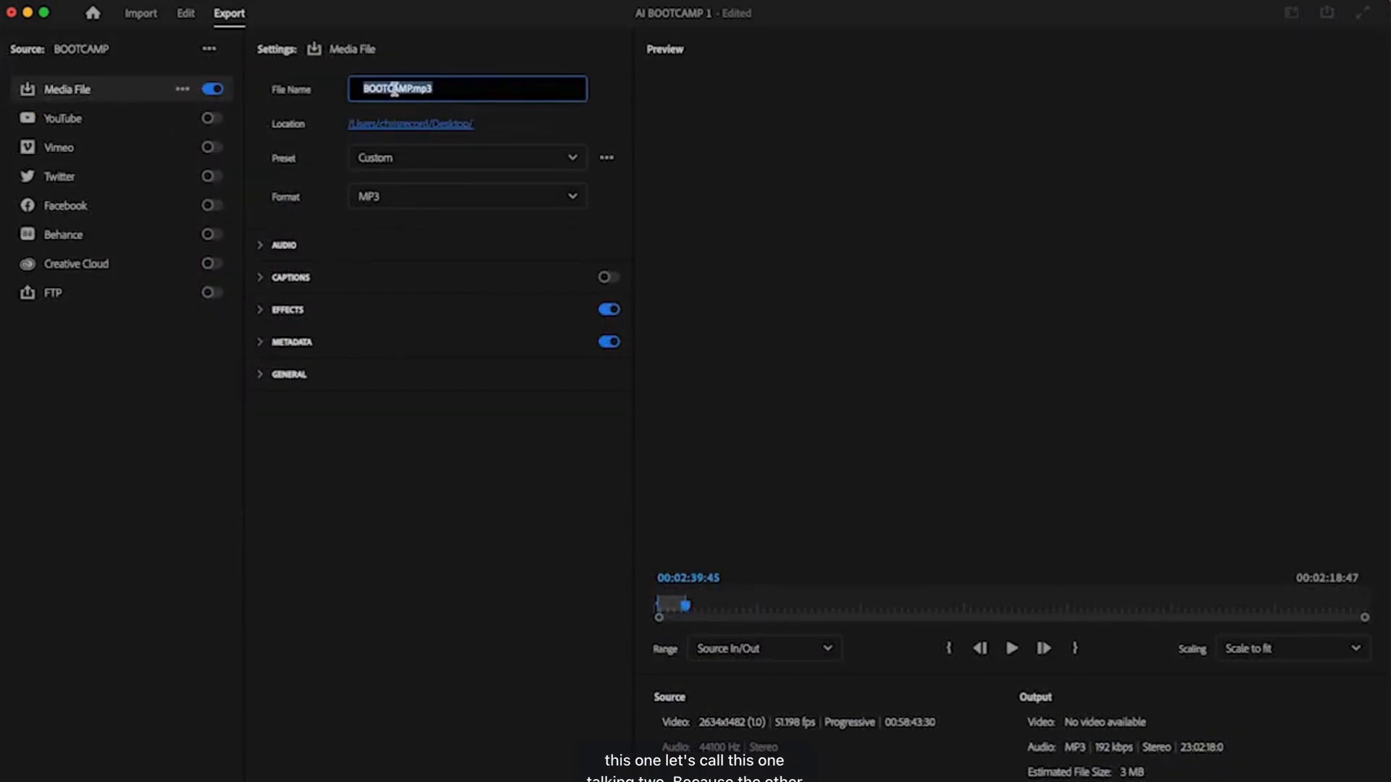
click(402, 88)
drag(409, 87, 283, 82)
text(Talking 2)
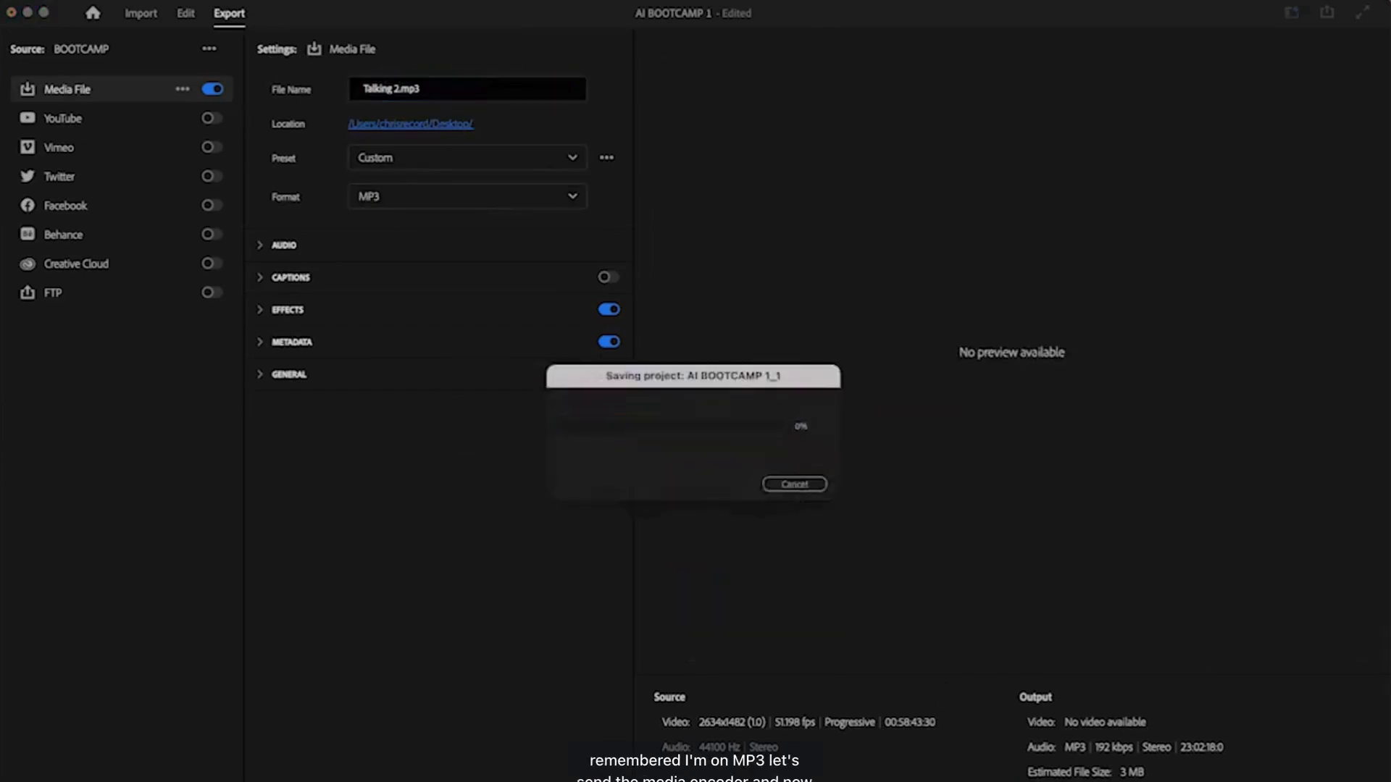
key(super+Tab)
key(super+Tab)
key(super+Tab)
key(super+Tab)
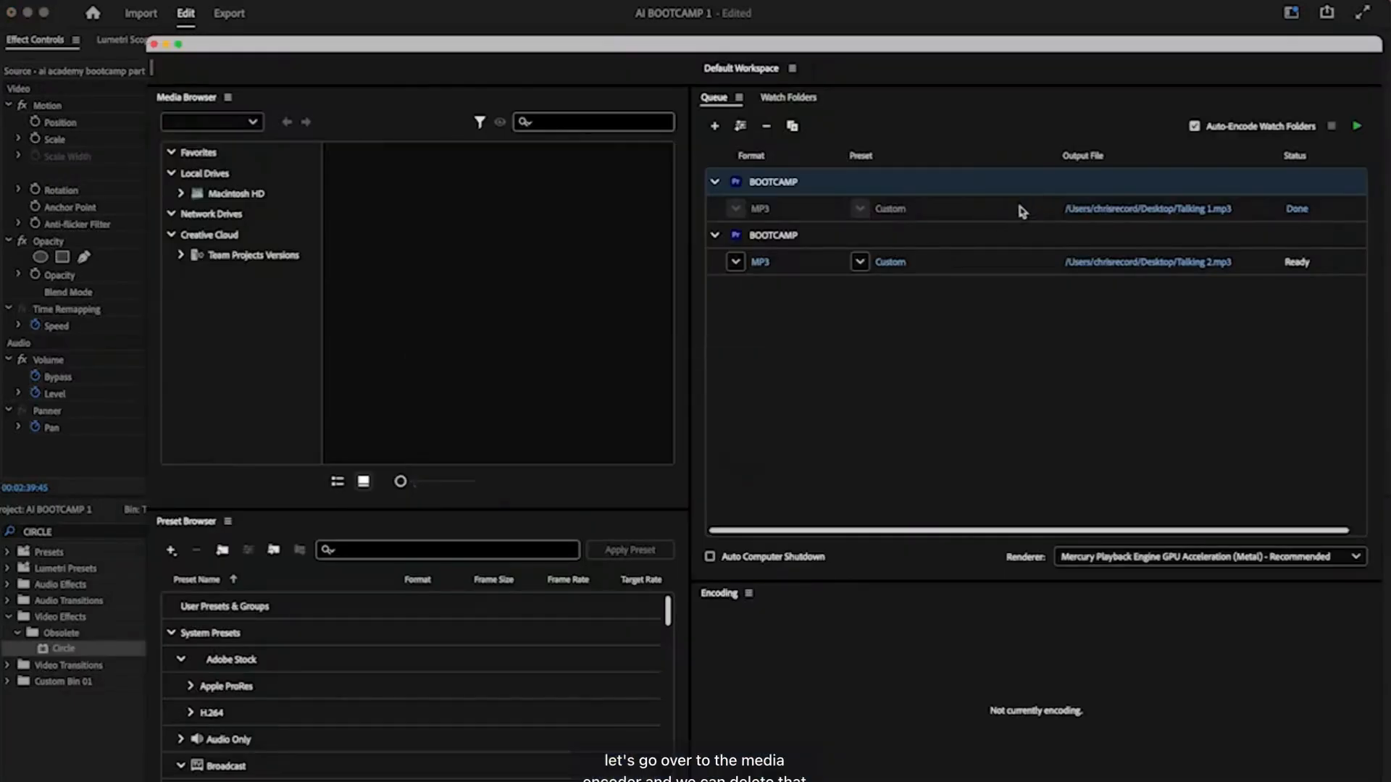
- Delete the finished Talking 1 job, encode Talking 2.mp3 to the Desktop, then switch to Chrome
click(1020, 210)
key(Delete)
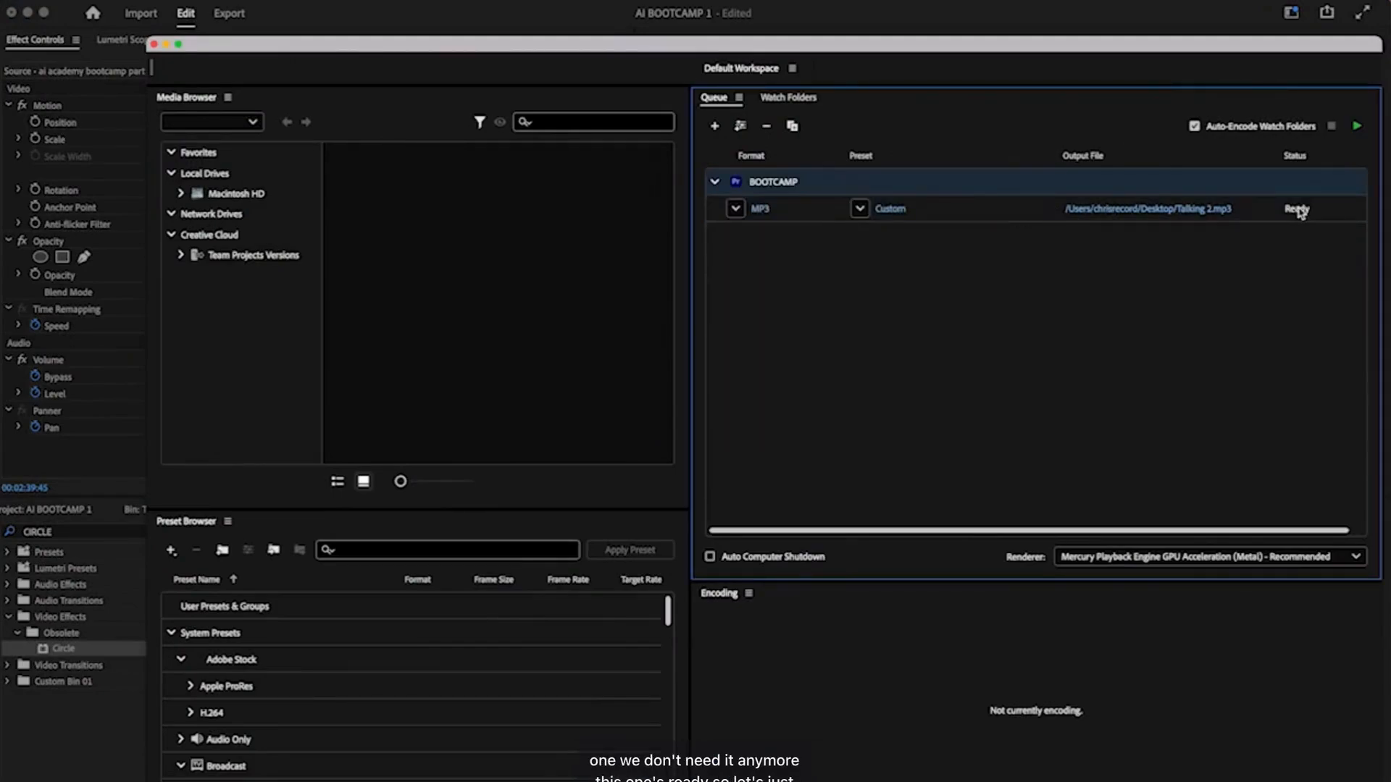
click(1005, 210)
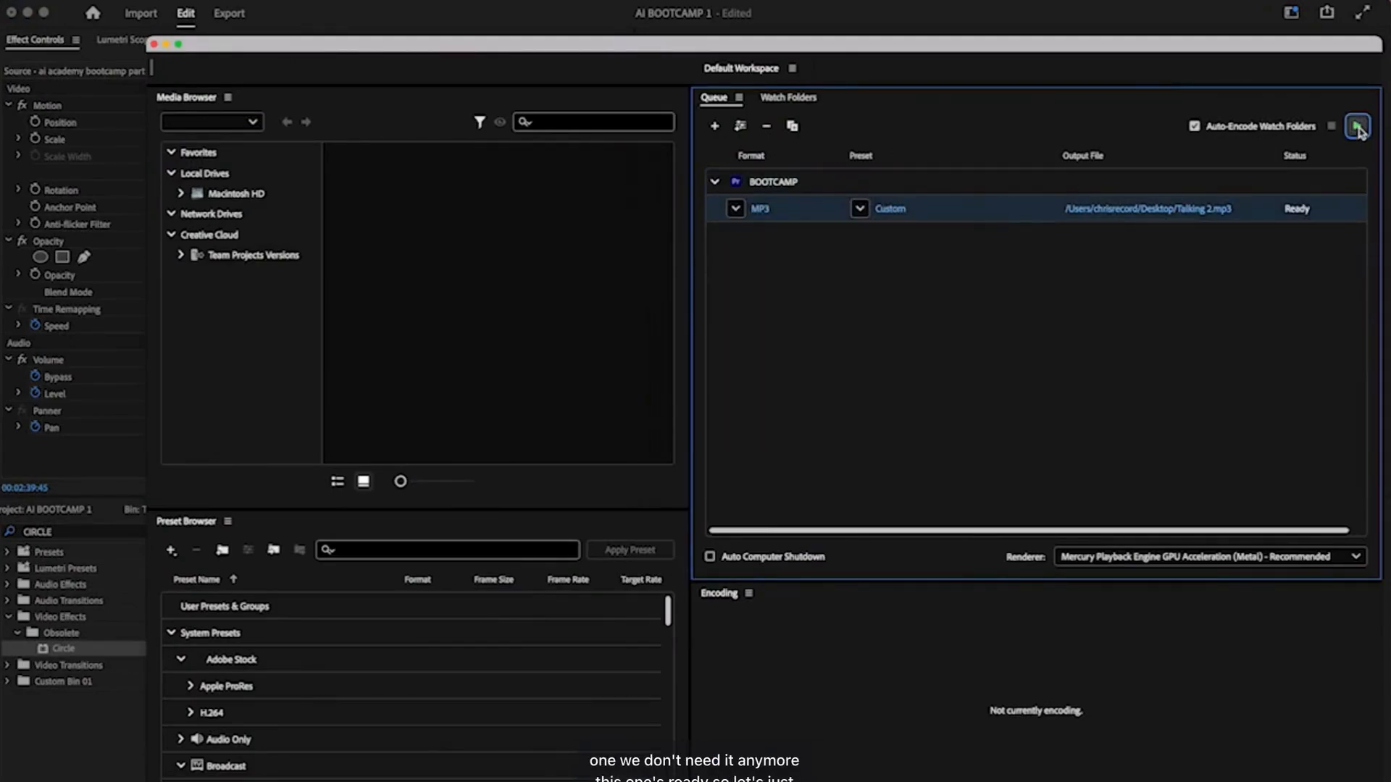
click(1357, 126)
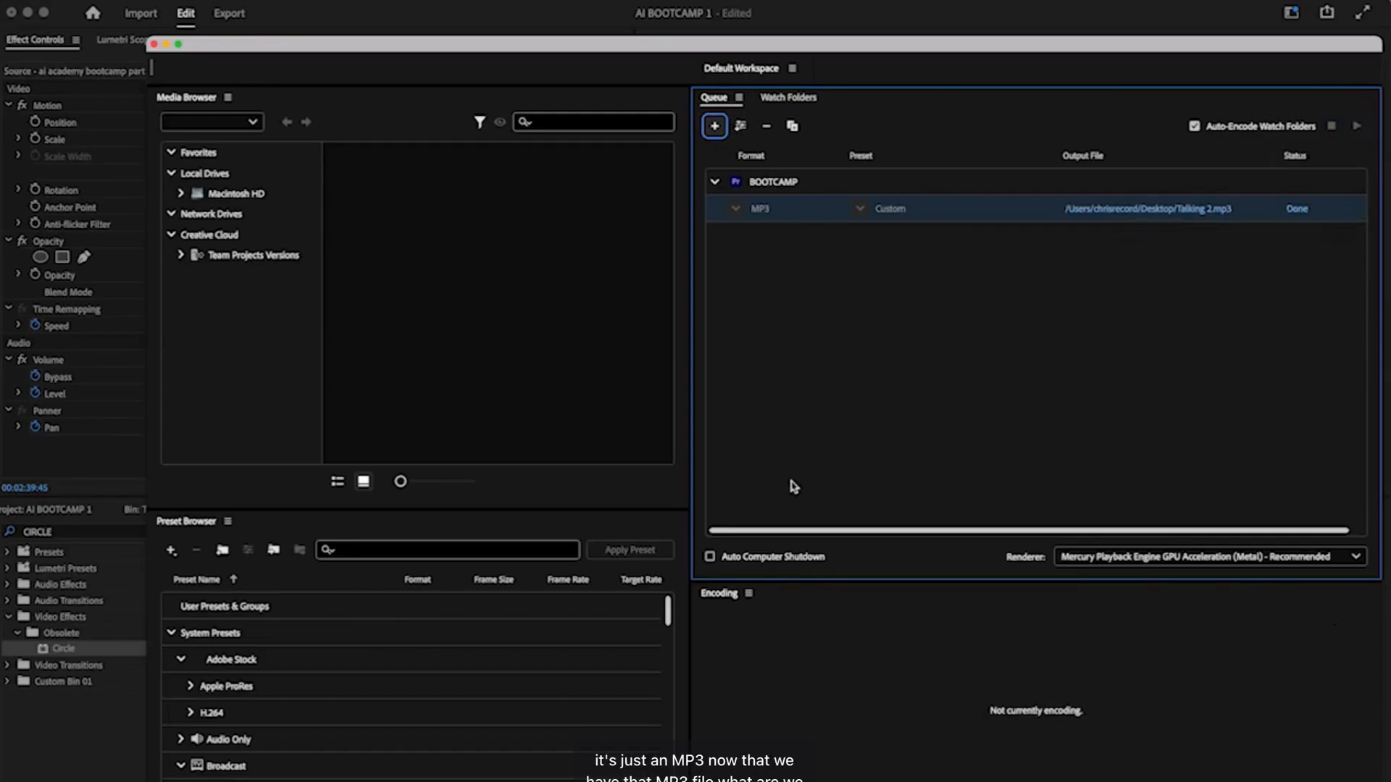
key(super+Tab)
key(super+Tab)
key(super+Tab)
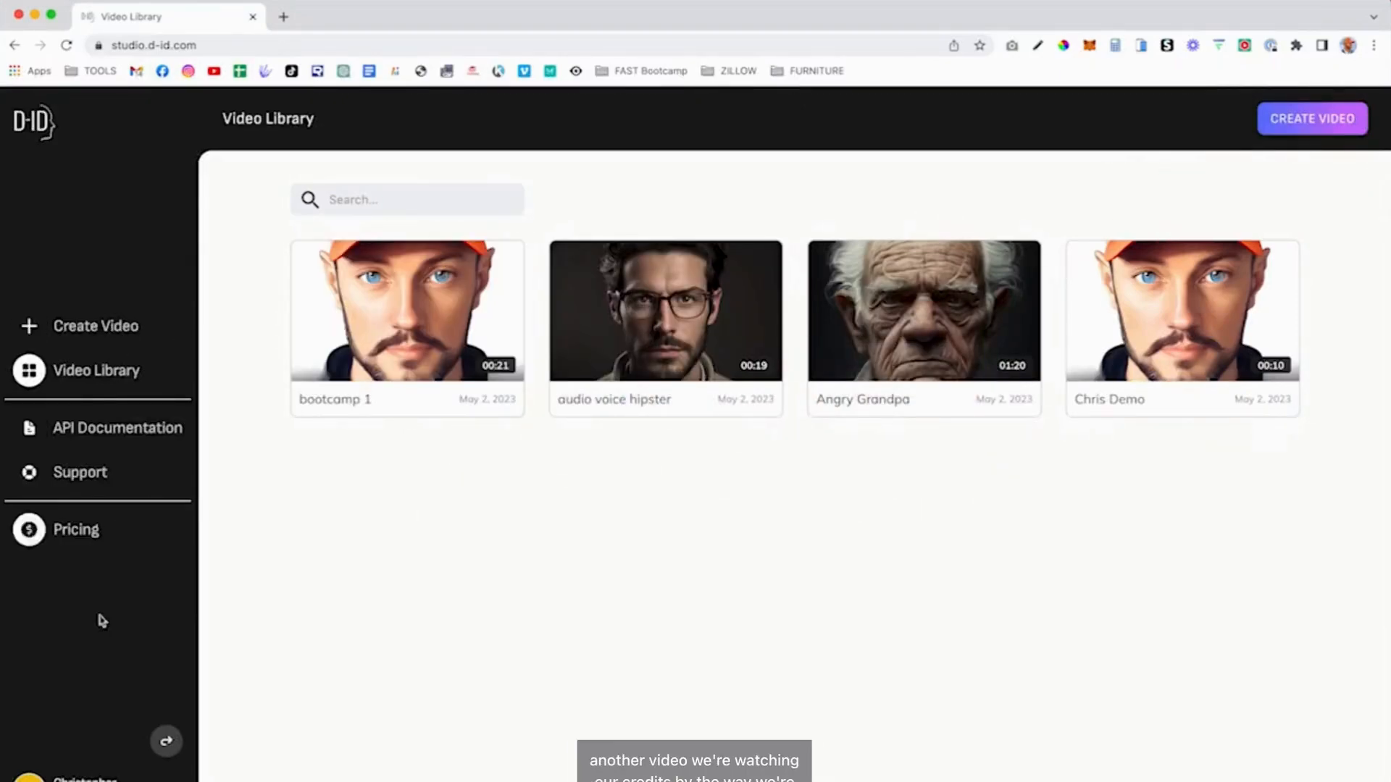
- Start a new video with the orange-cap presenter and title it 'Bootcamp 2'
click(91, 326)
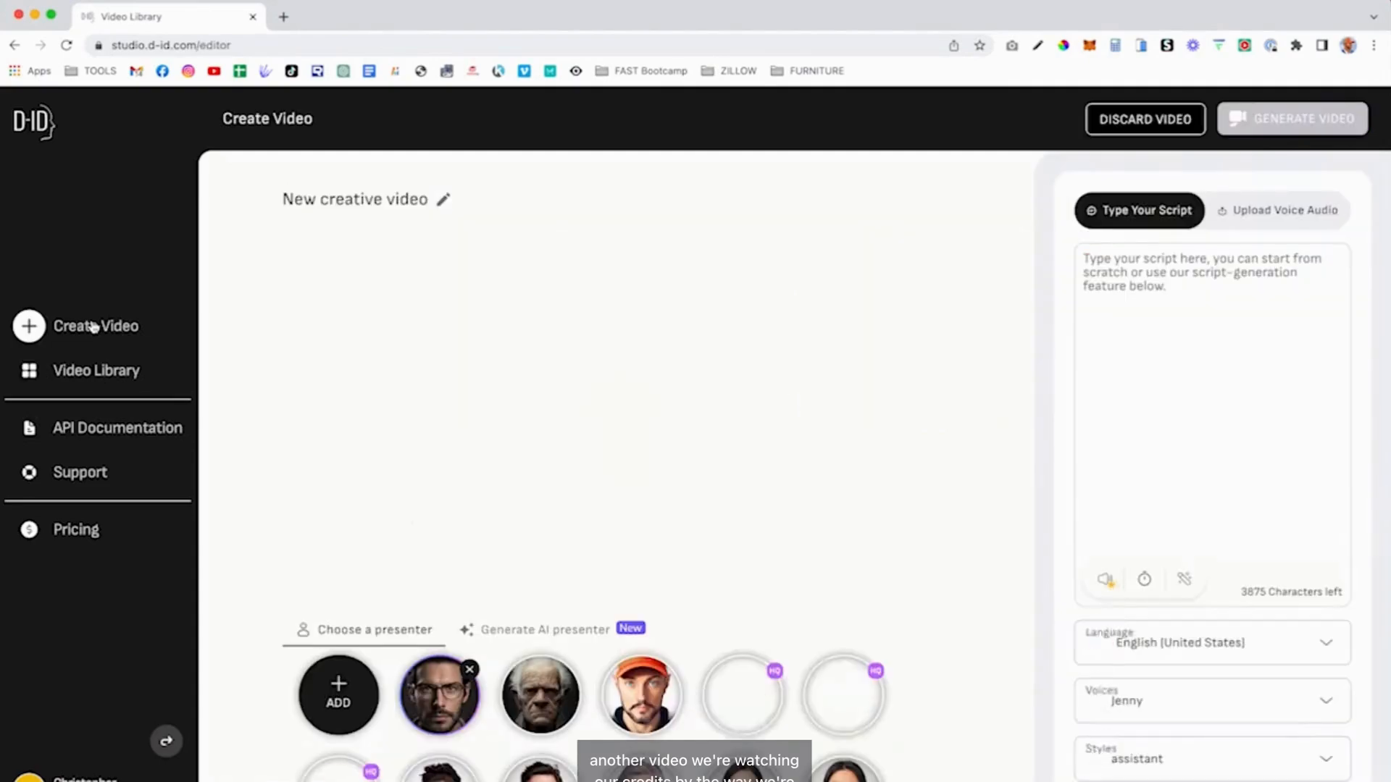
click(641, 694)
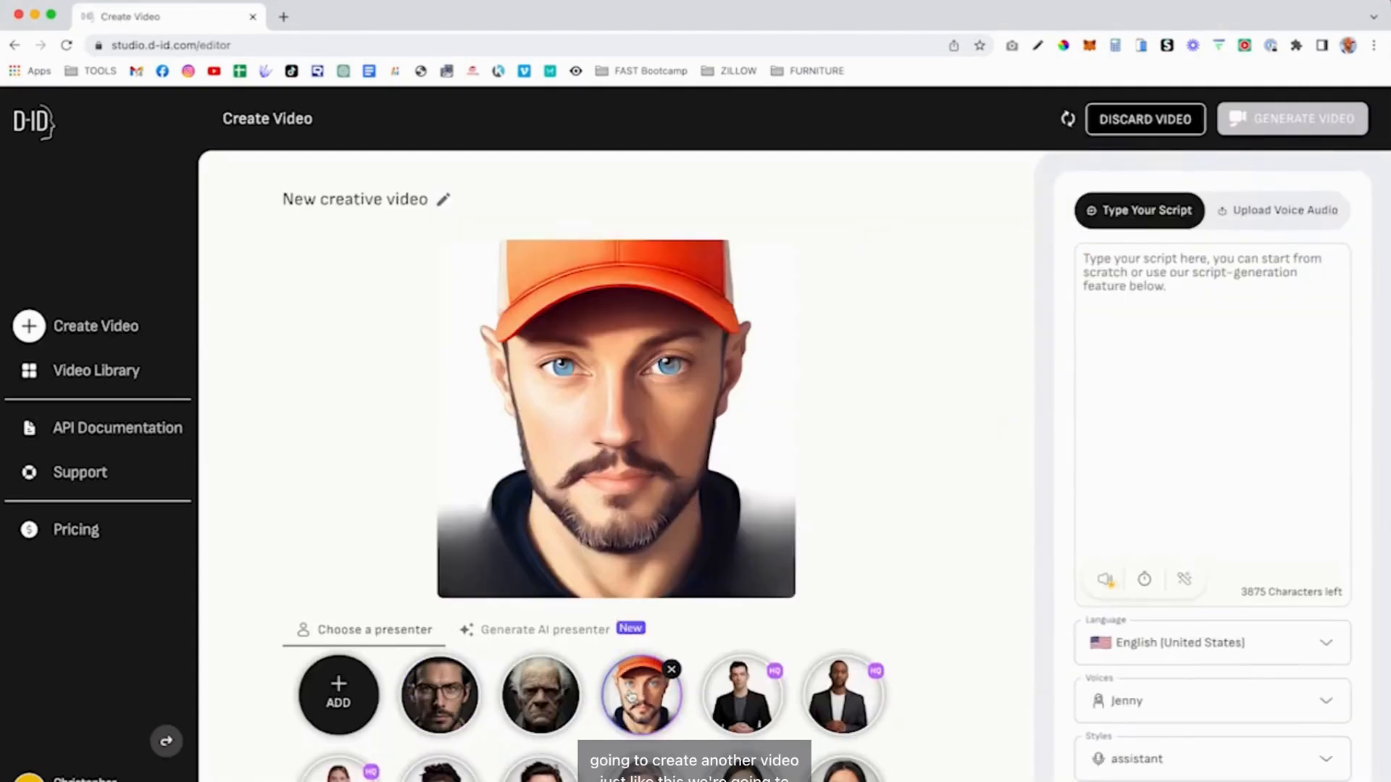
click(443, 199)
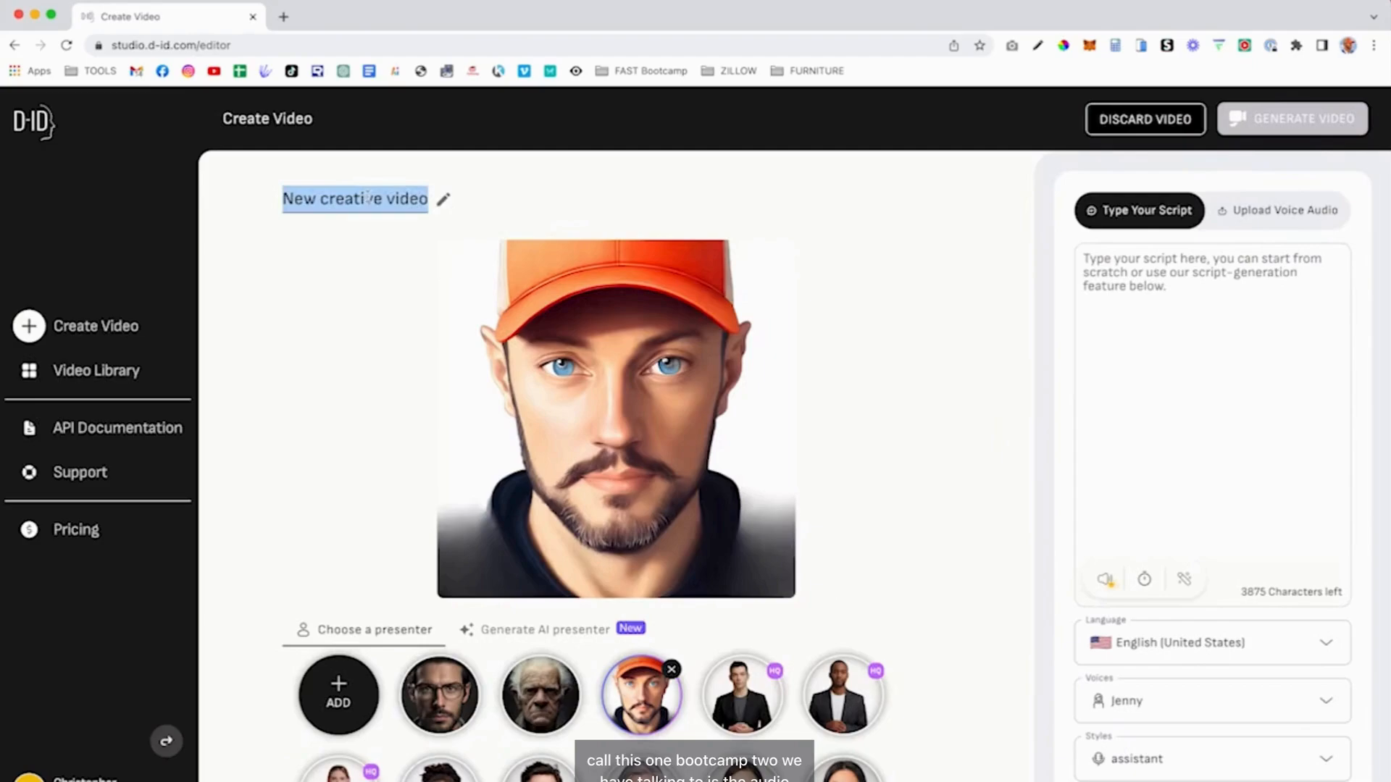
text(Bootcamp 2)
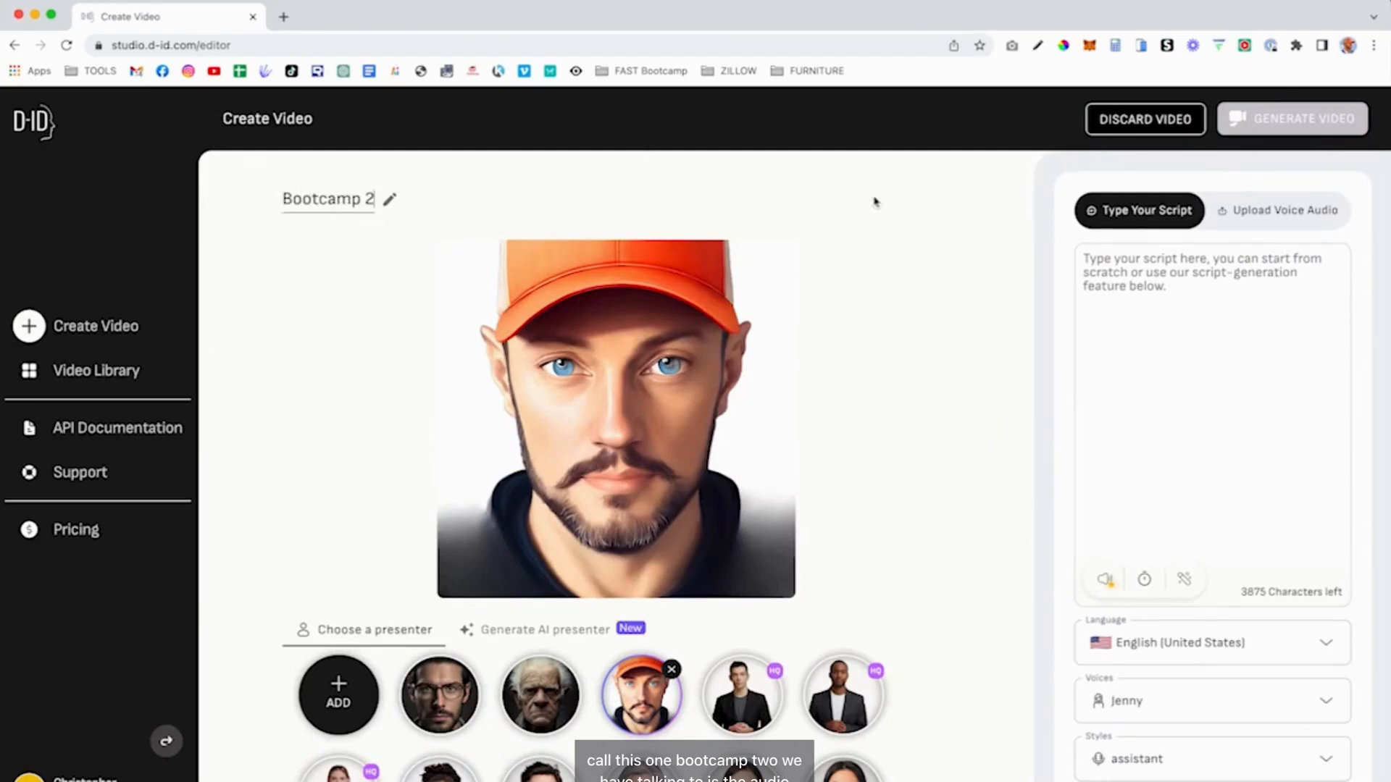
- Upload Talking 2.mp3 as the voice audio, try generating, and cancel the upgrade prompt
click(1289, 210)
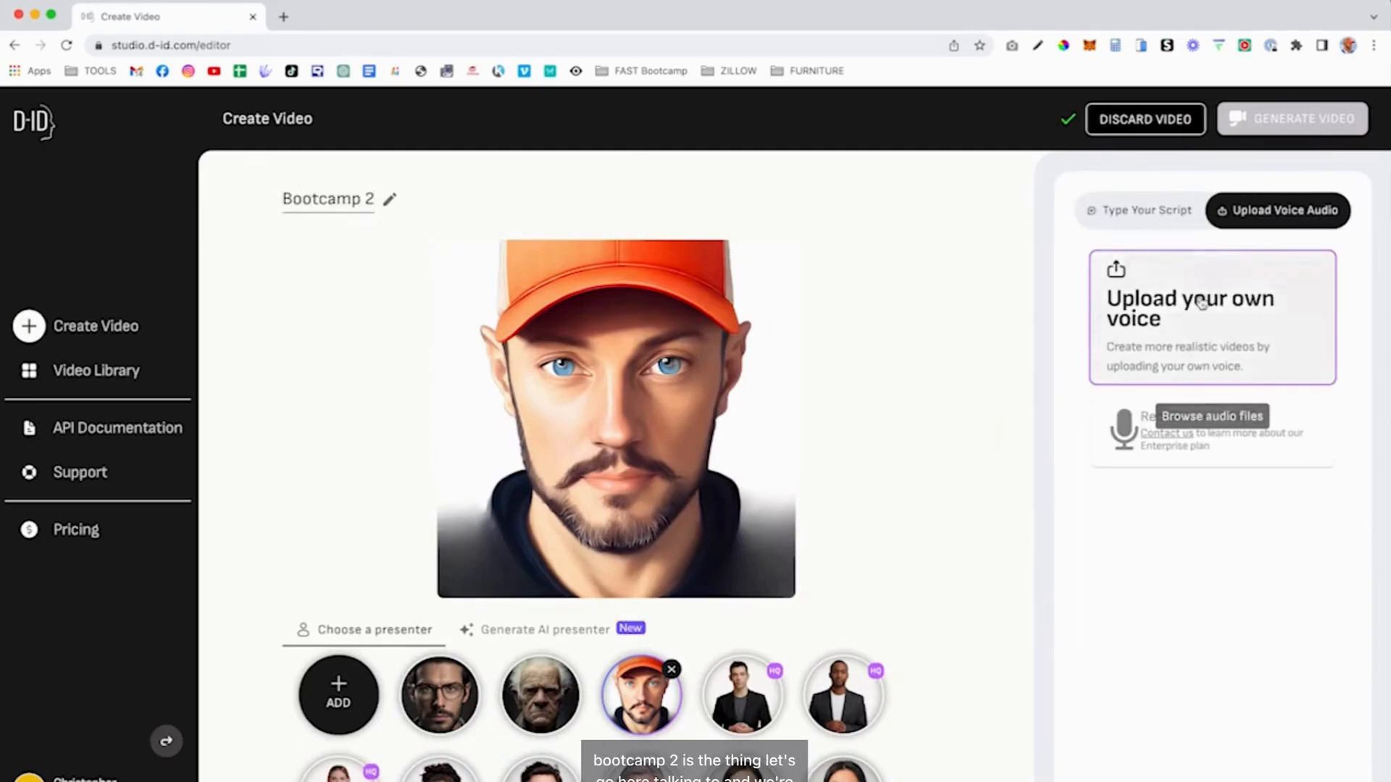
click(1182, 307)
double_click(547, 335)
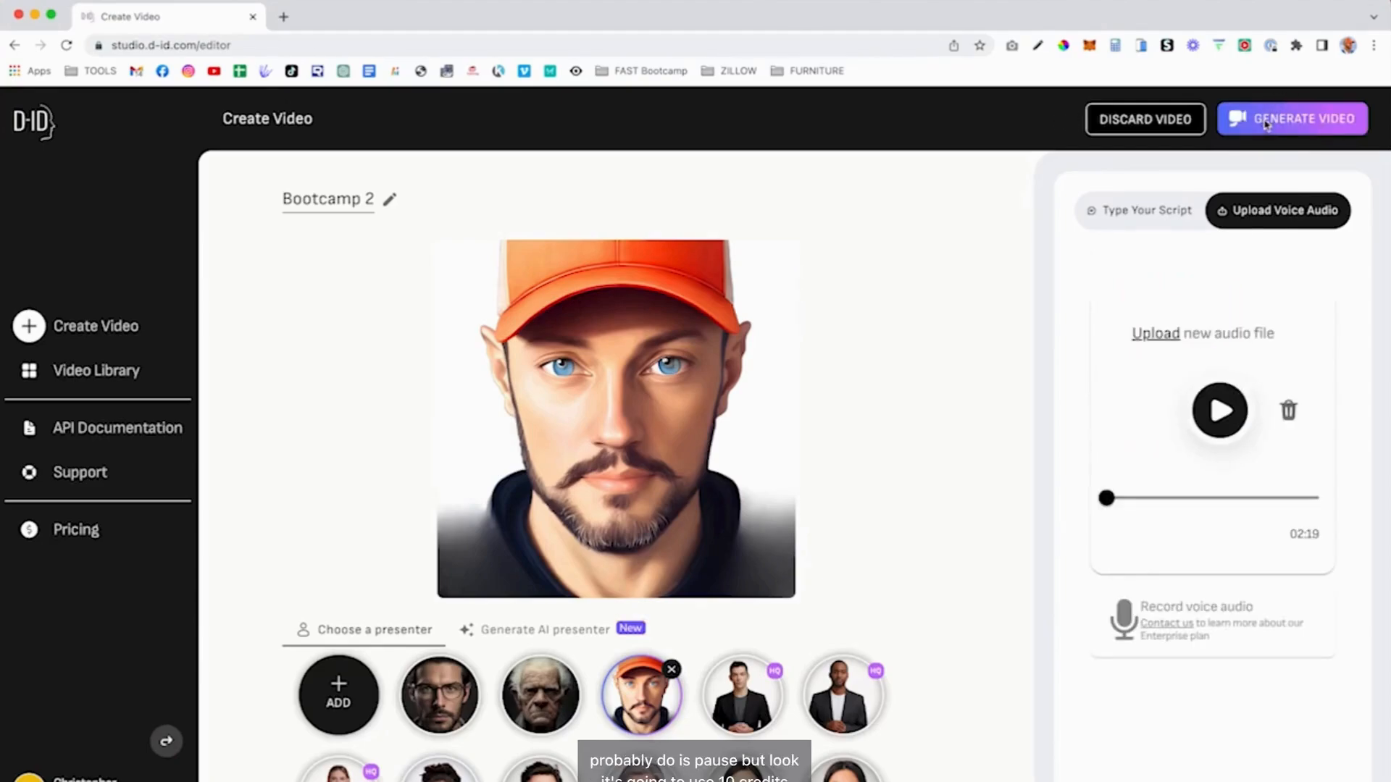
click(1279, 119)
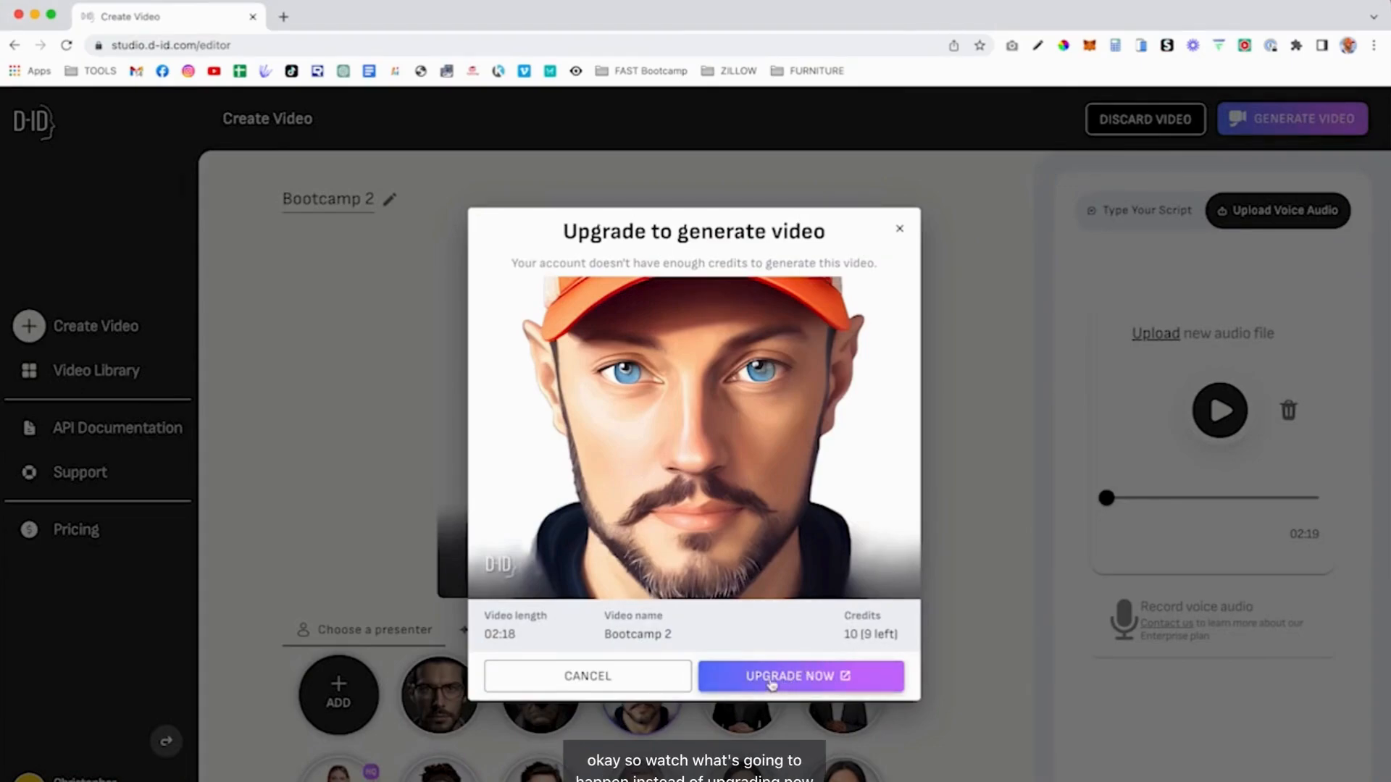
click(622, 683)
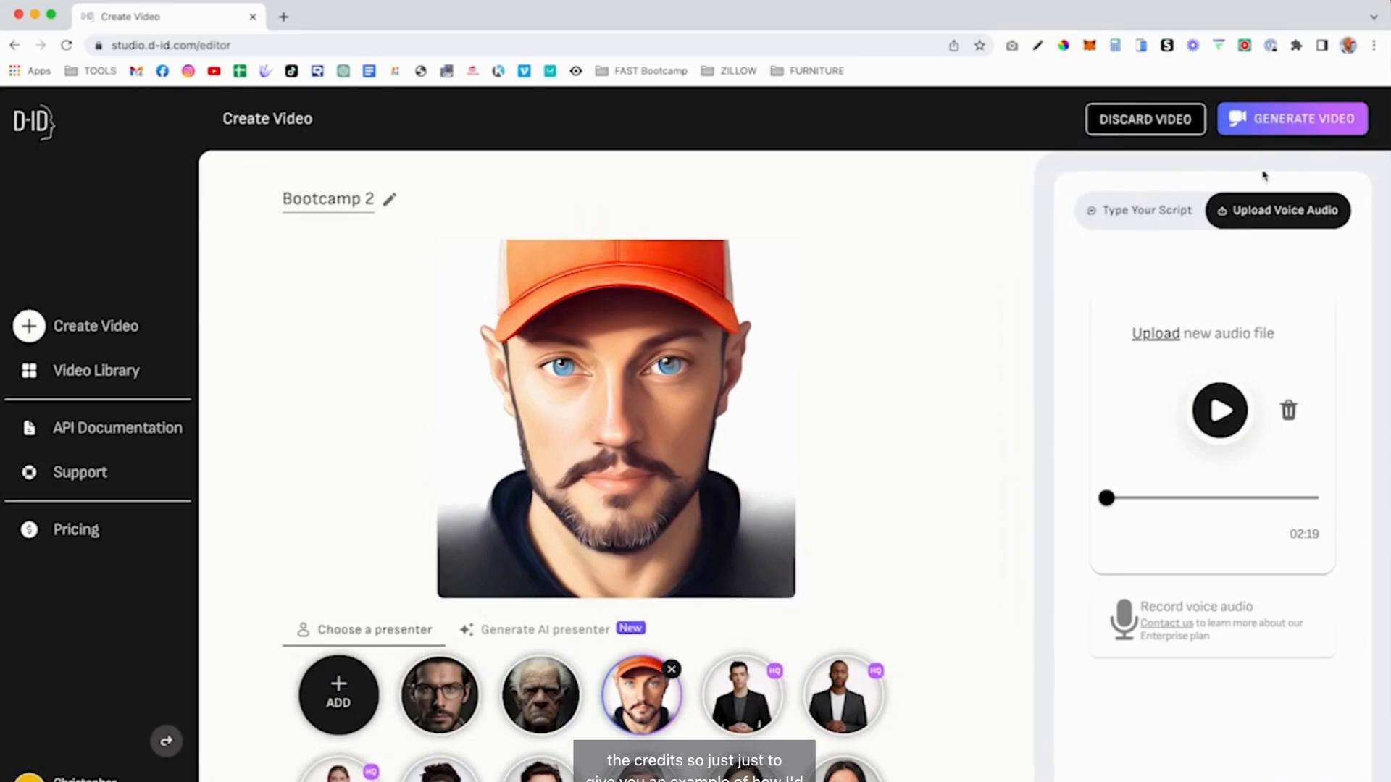
- Switch to a typed script made of 0.5-second pause breaks, duplicated by pasting
click(1159, 214)
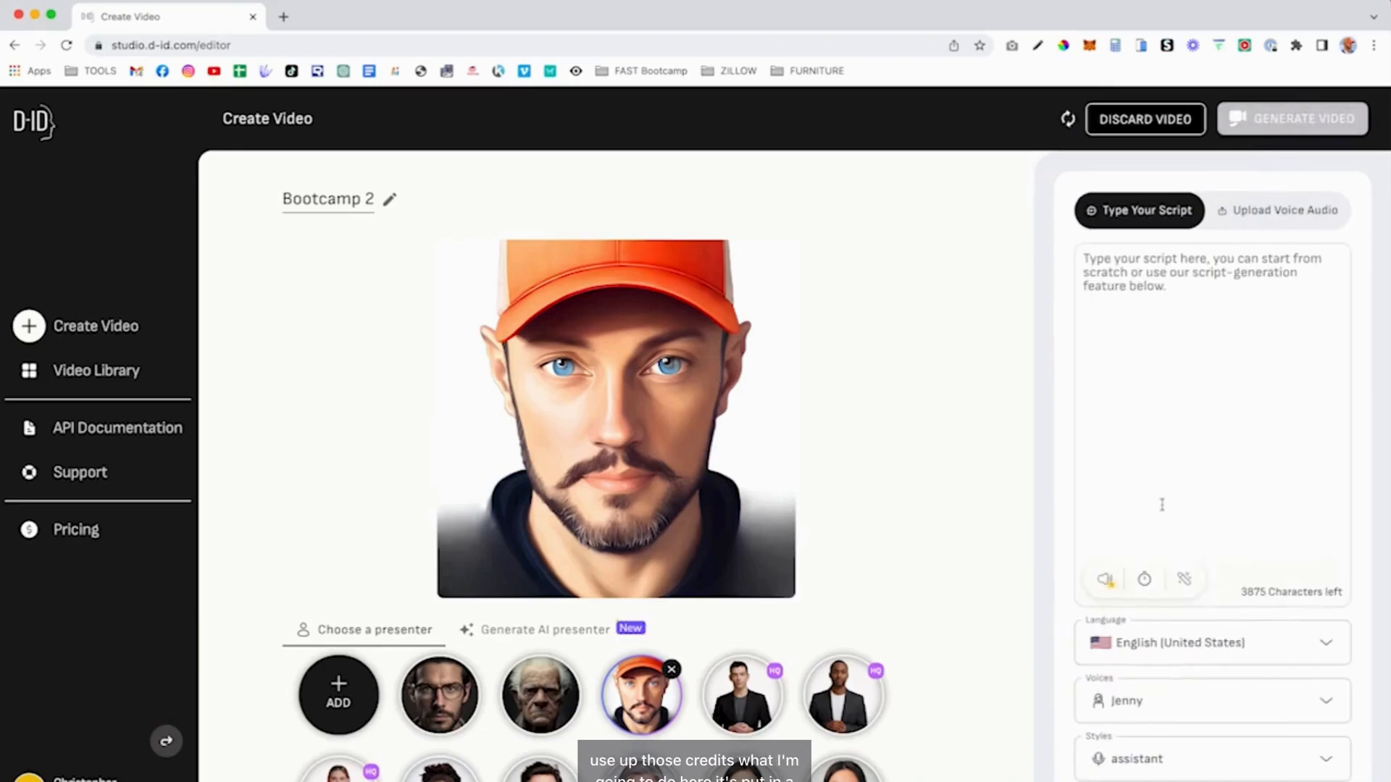
double_click(1145, 580)
double_click(1145, 580)
double_click(1145, 580)
double_click(1145, 580)
double_click(1145, 580)
drag(1259, 259, 978, 263)
click(1283, 268)
key(ctrl+v)
key(ctrl+v)
key(ctrl+v)
key(ctrl+v)
key(ctrl+v)
key(ctrl+v)
key(ctrl+v)
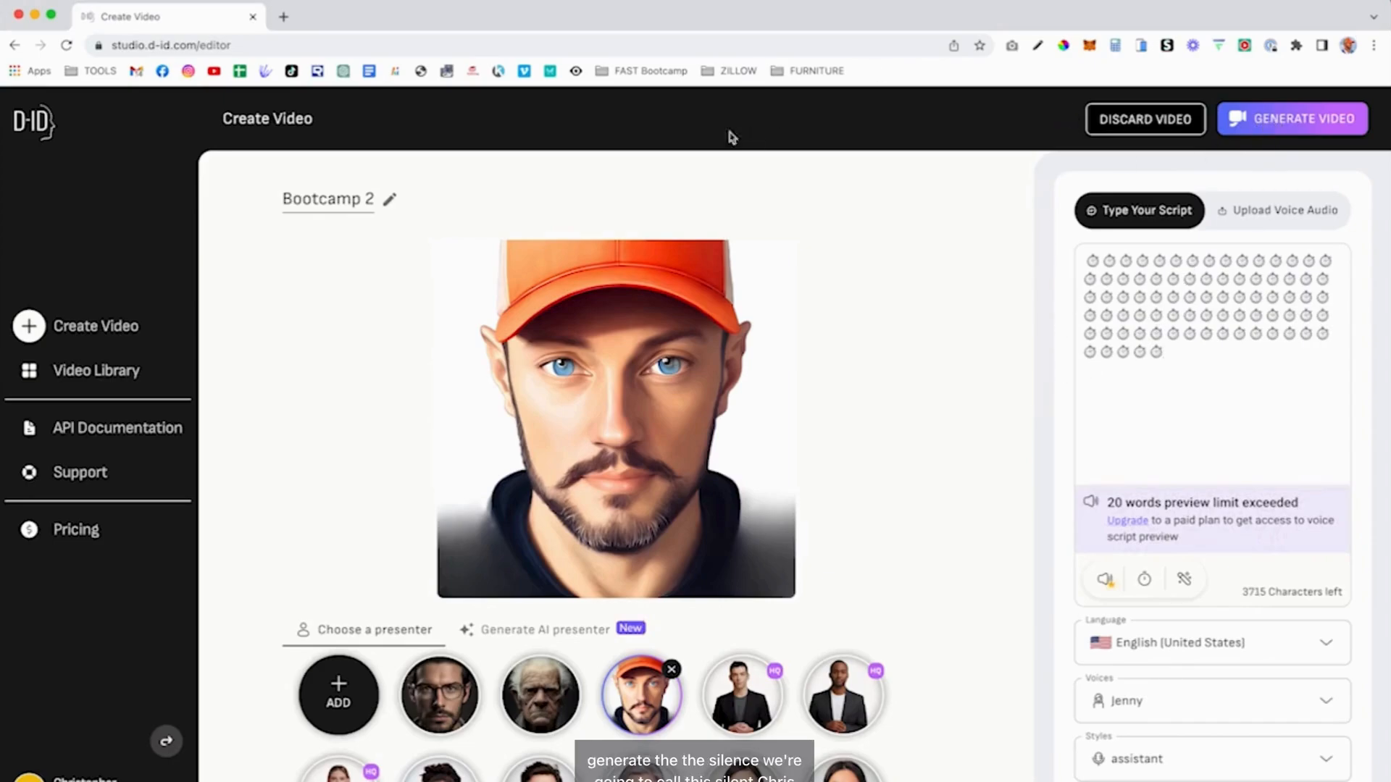
- Rename the video to 'Silent Chris' and check the generation credit cost
triple_click(348, 195)
key(BackSpace)
text(Silent Chris)
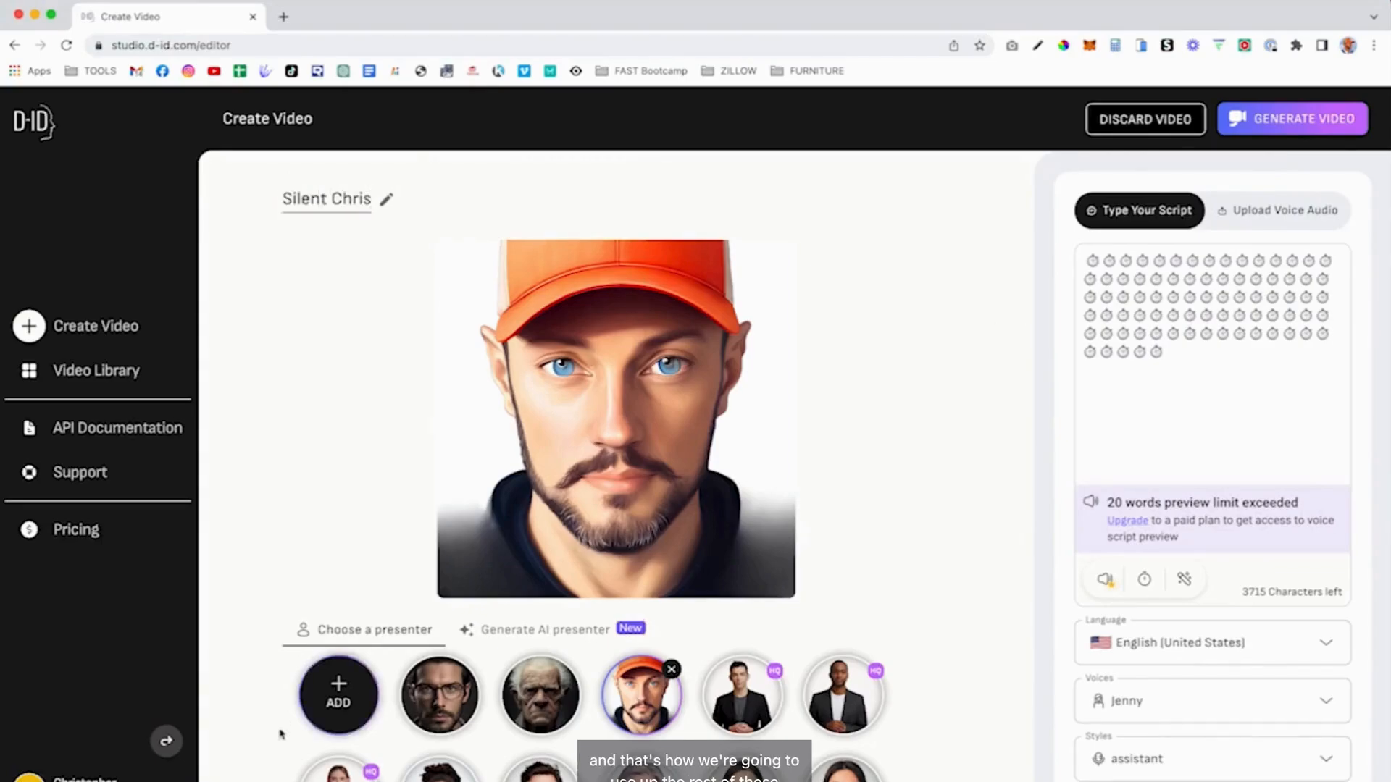
click(1302, 125)
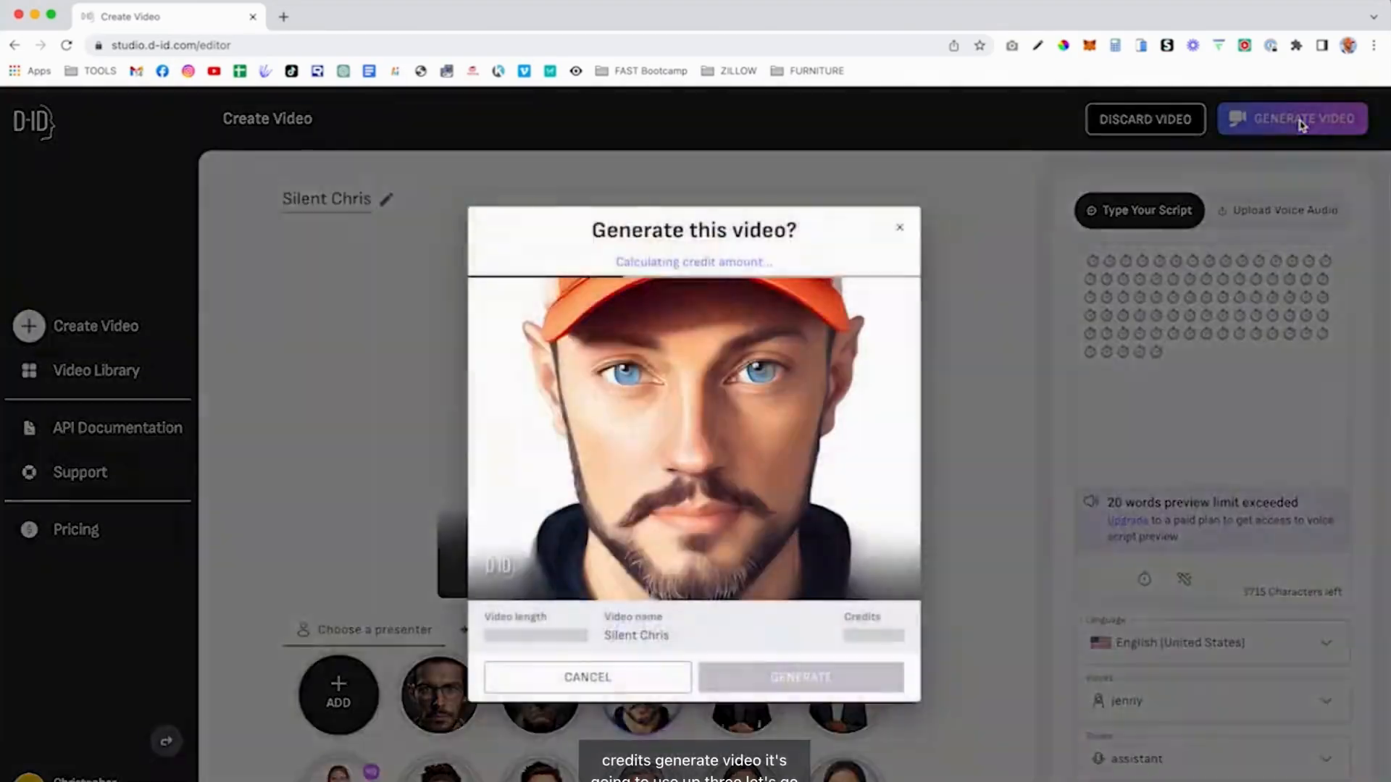
click(1169, 403)
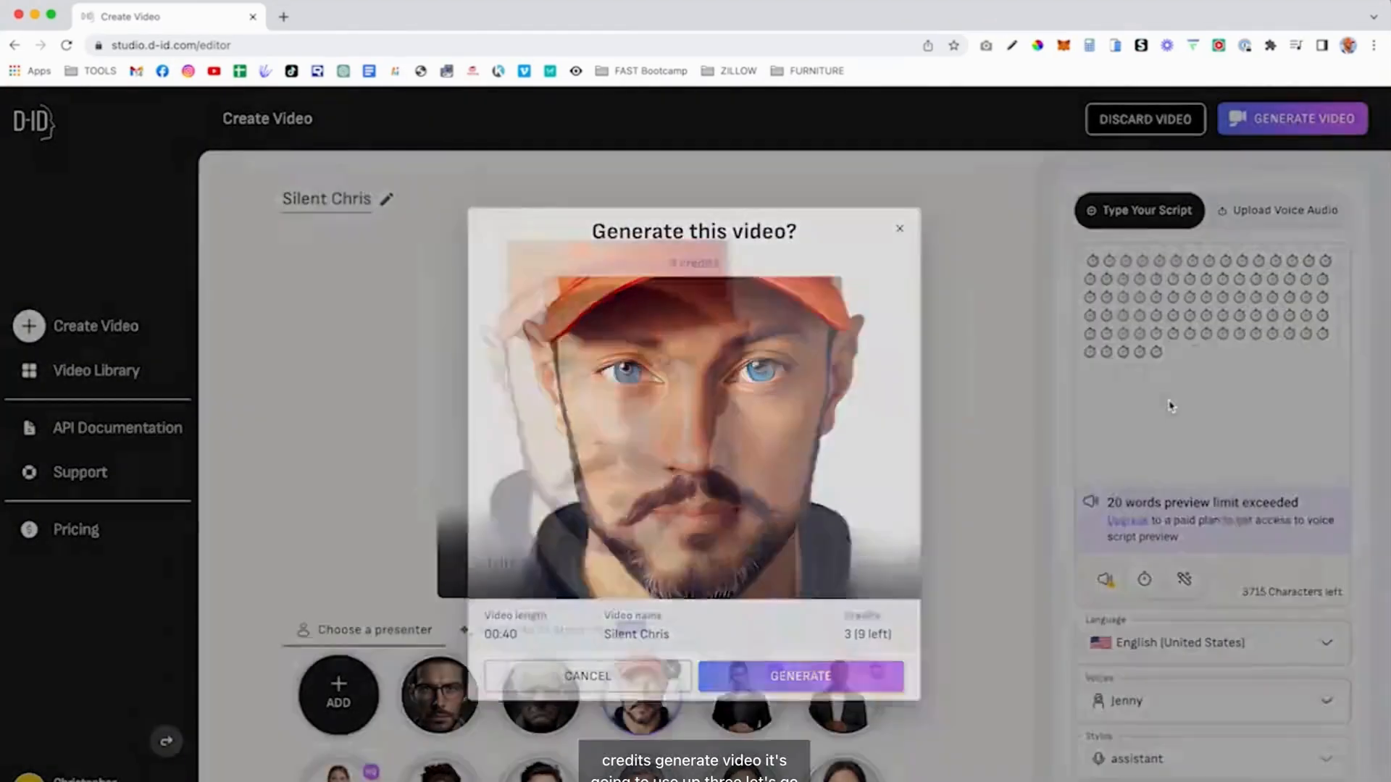
- Paste more pause breaks until the script runs 01:45, then generate it for 7 credits
click(1193, 353)
key(super+v)
key(super+v)
key(super+v)
key(super+v)
key(super+v)
key(super+v)
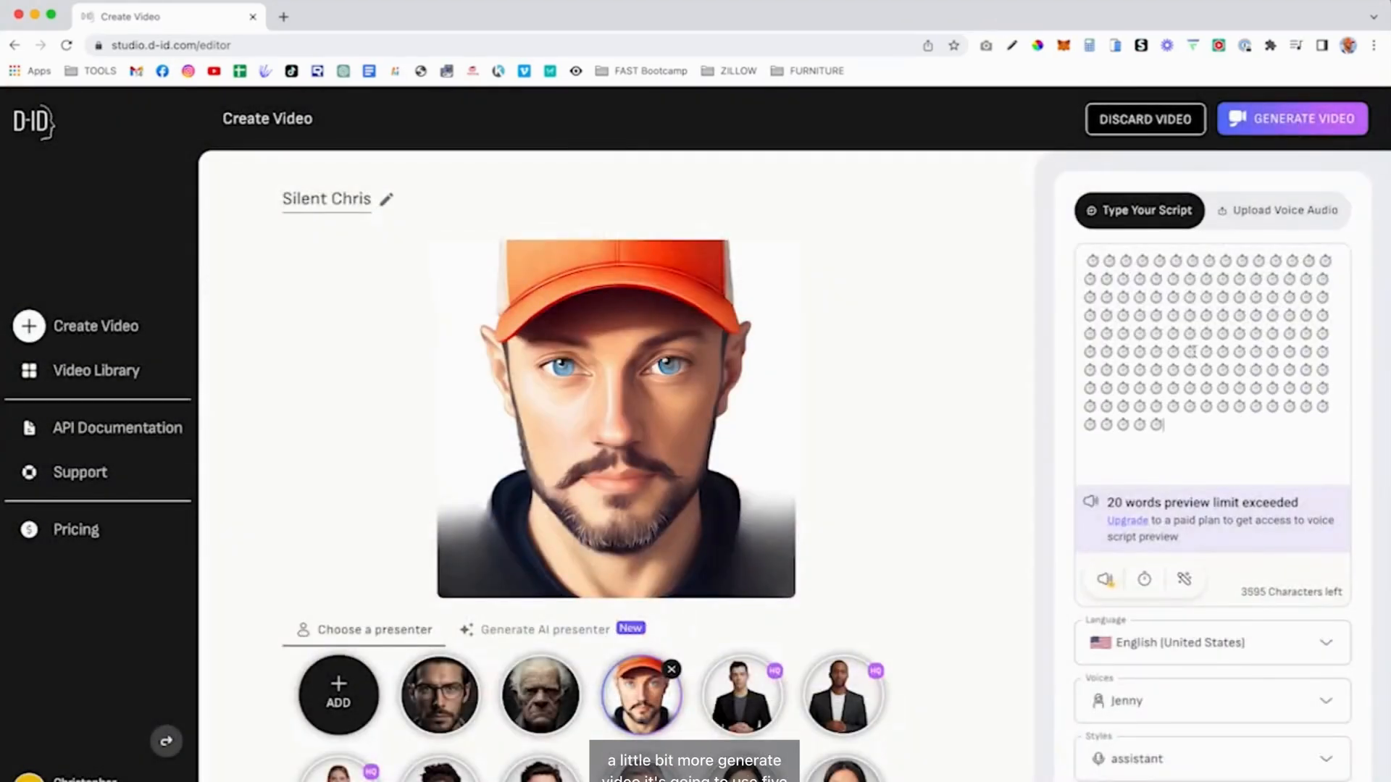
click(1245, 122)
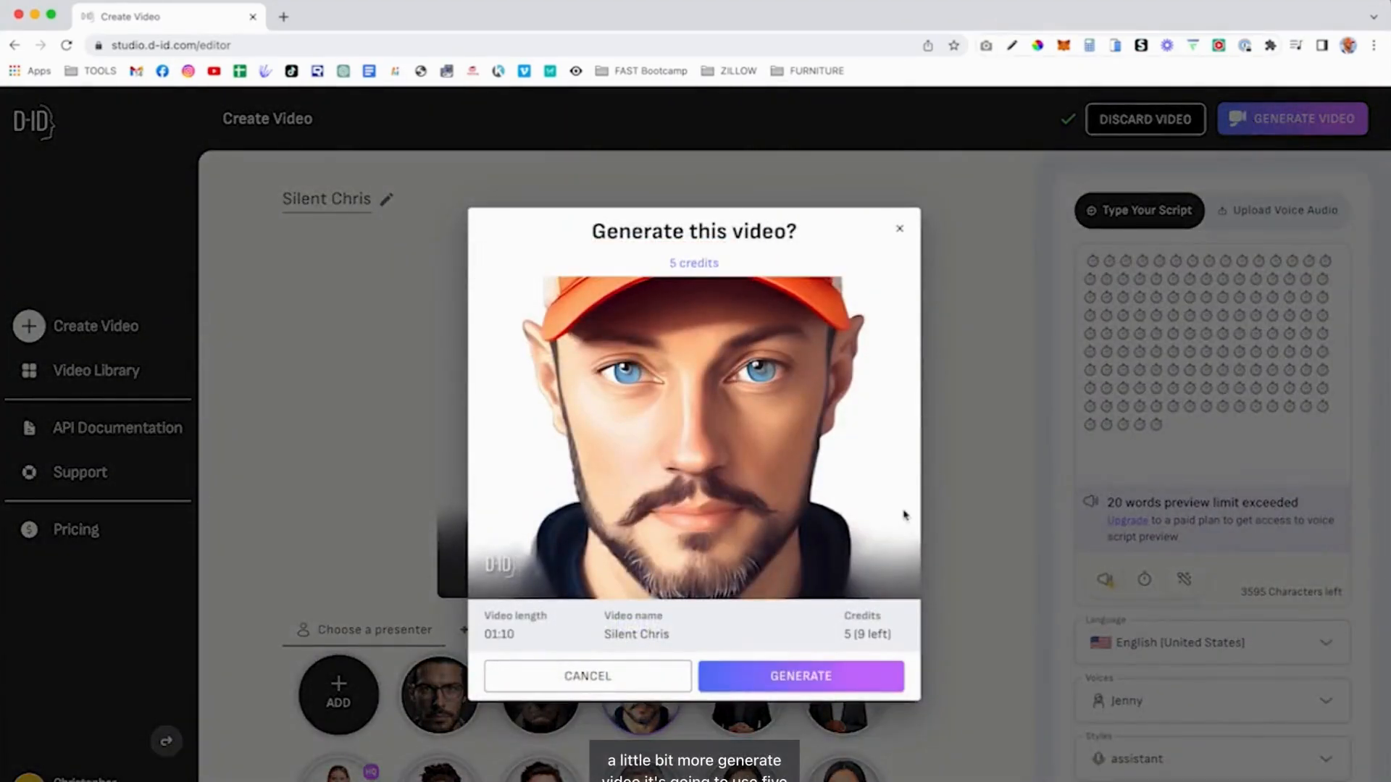
click(1157, 413)
key(super+v)
key(super+v)
key(super+v)
key(super+v)
key(super+v)
key(super+v)
key(super+v)
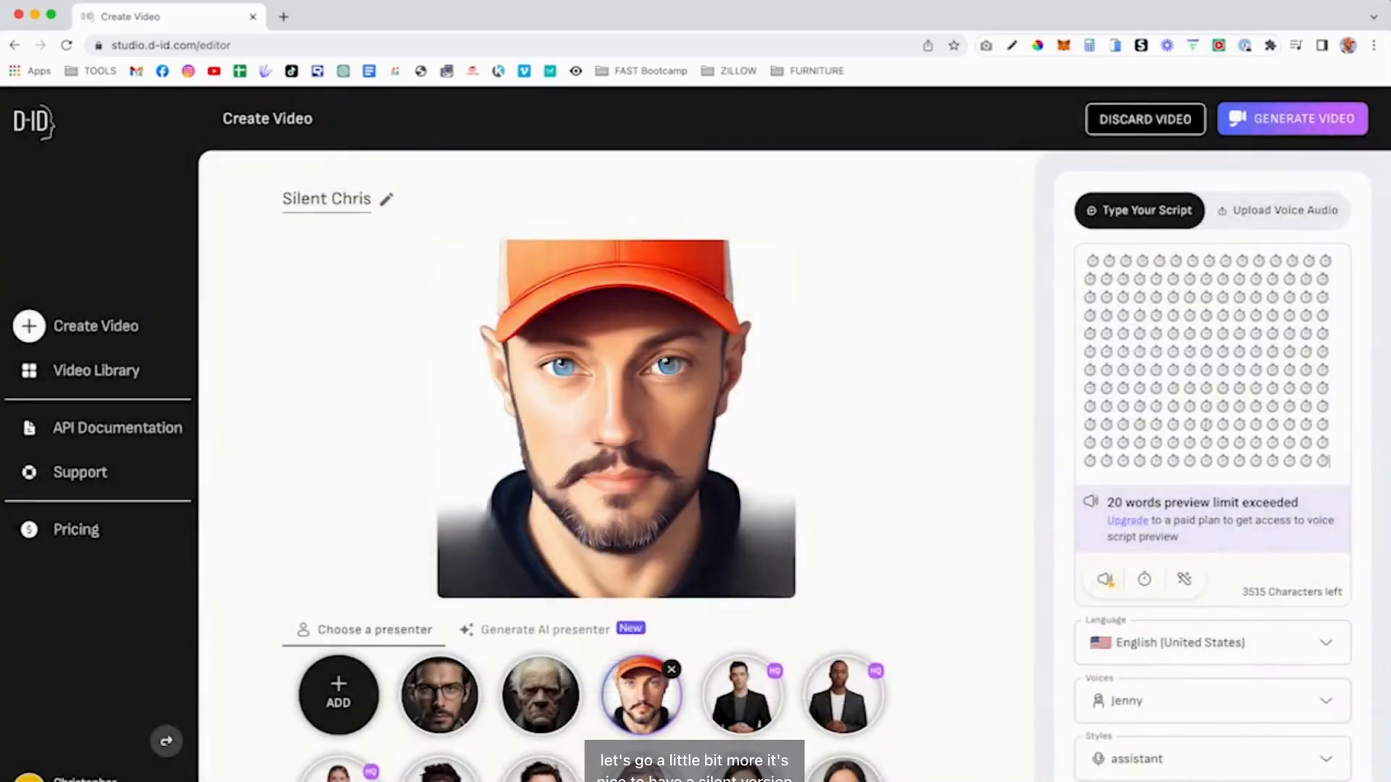
click(1293, 122)
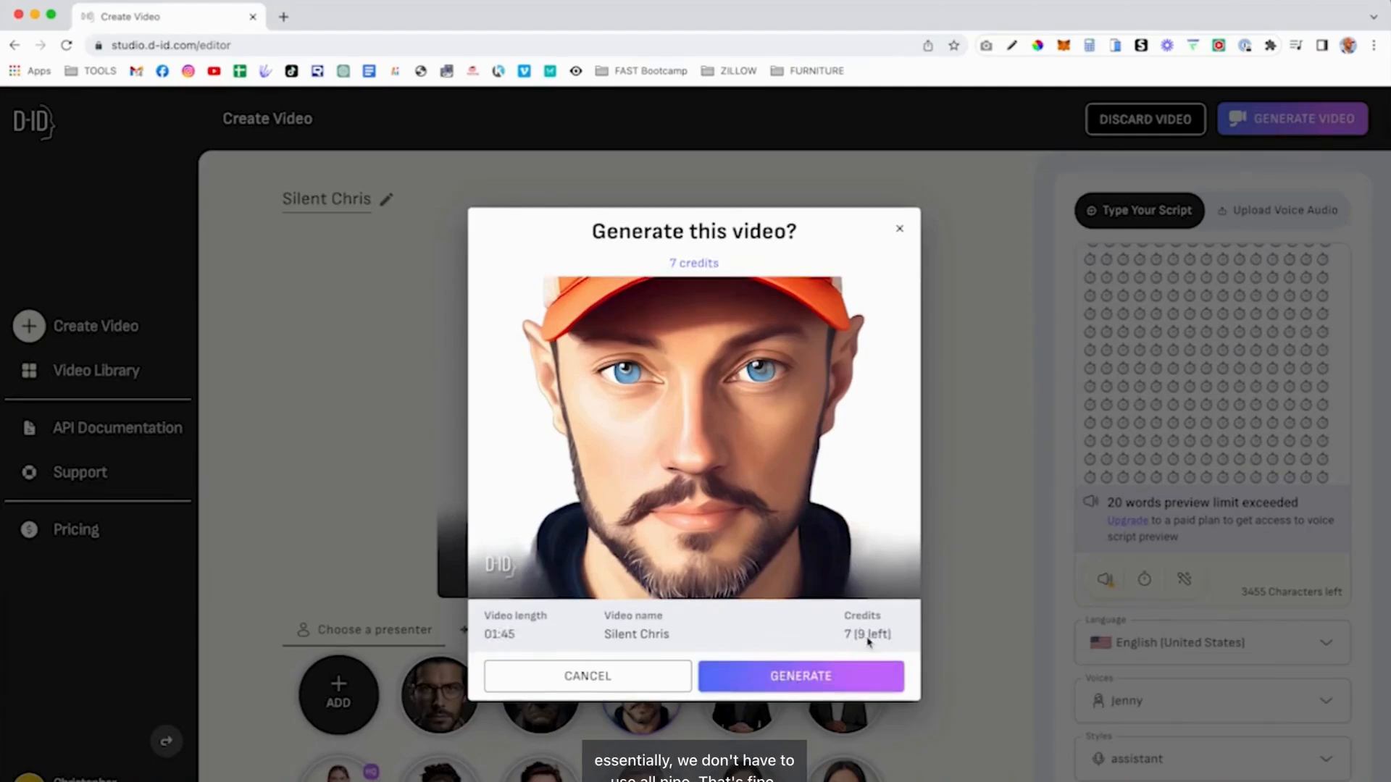
click(808, 677)
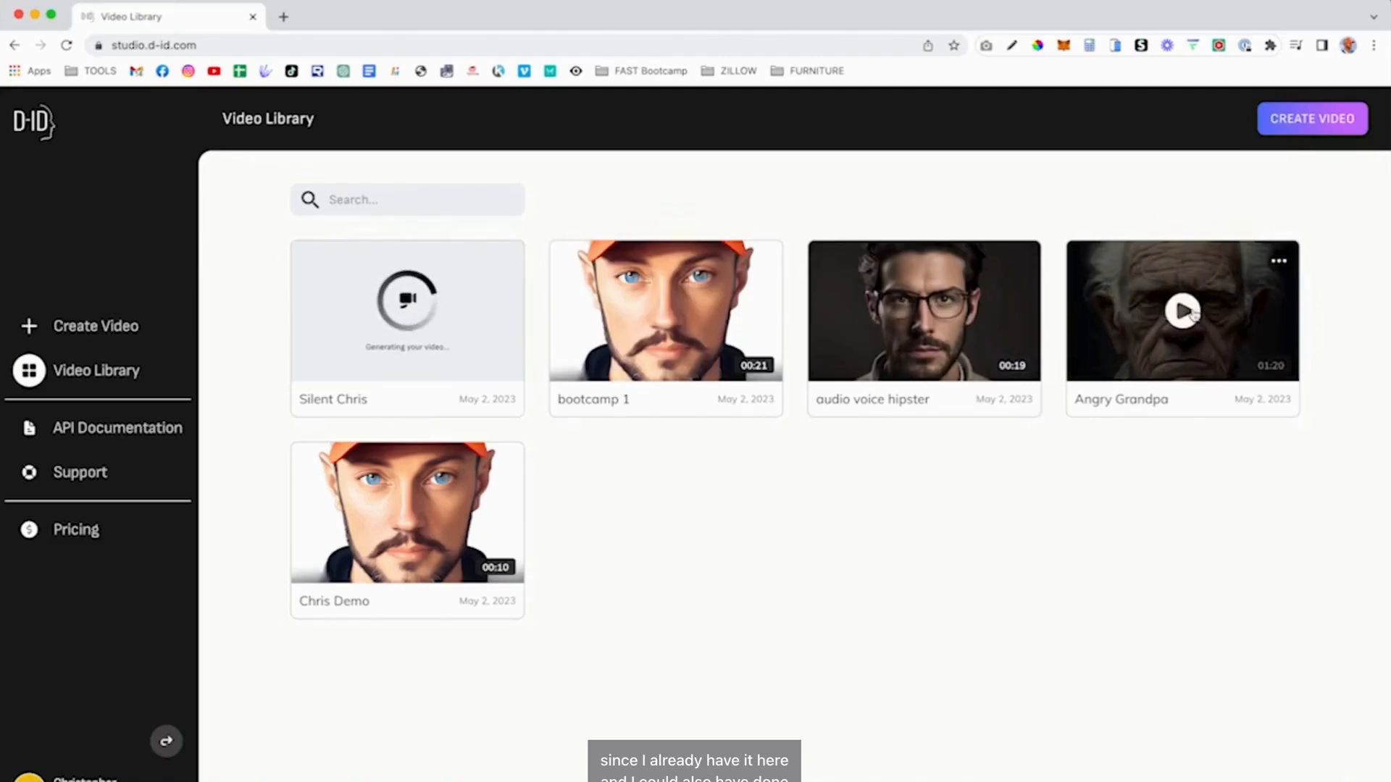
- Download and save the 01:45 Silent Chris video, then log out of D-ID Studio
mouse_move(899, 291)
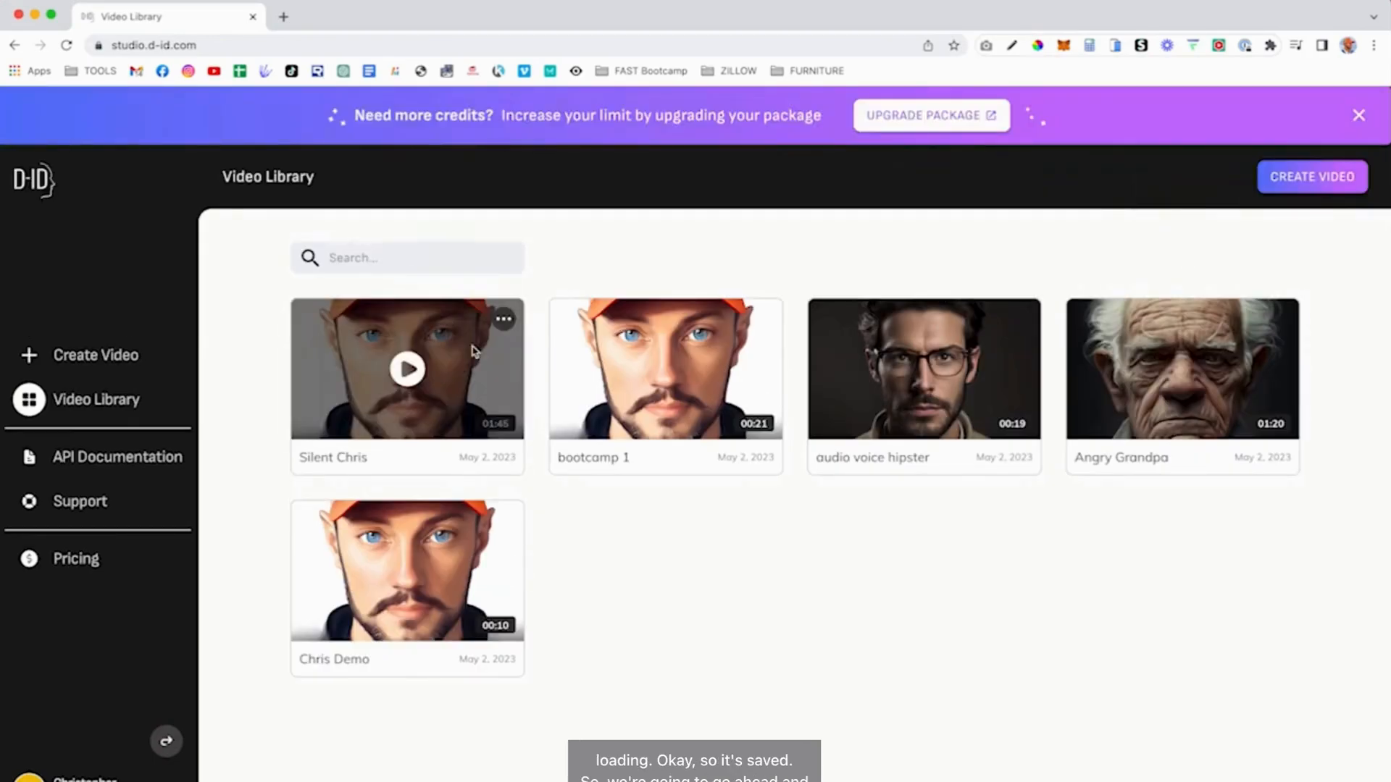
click(505, 318)
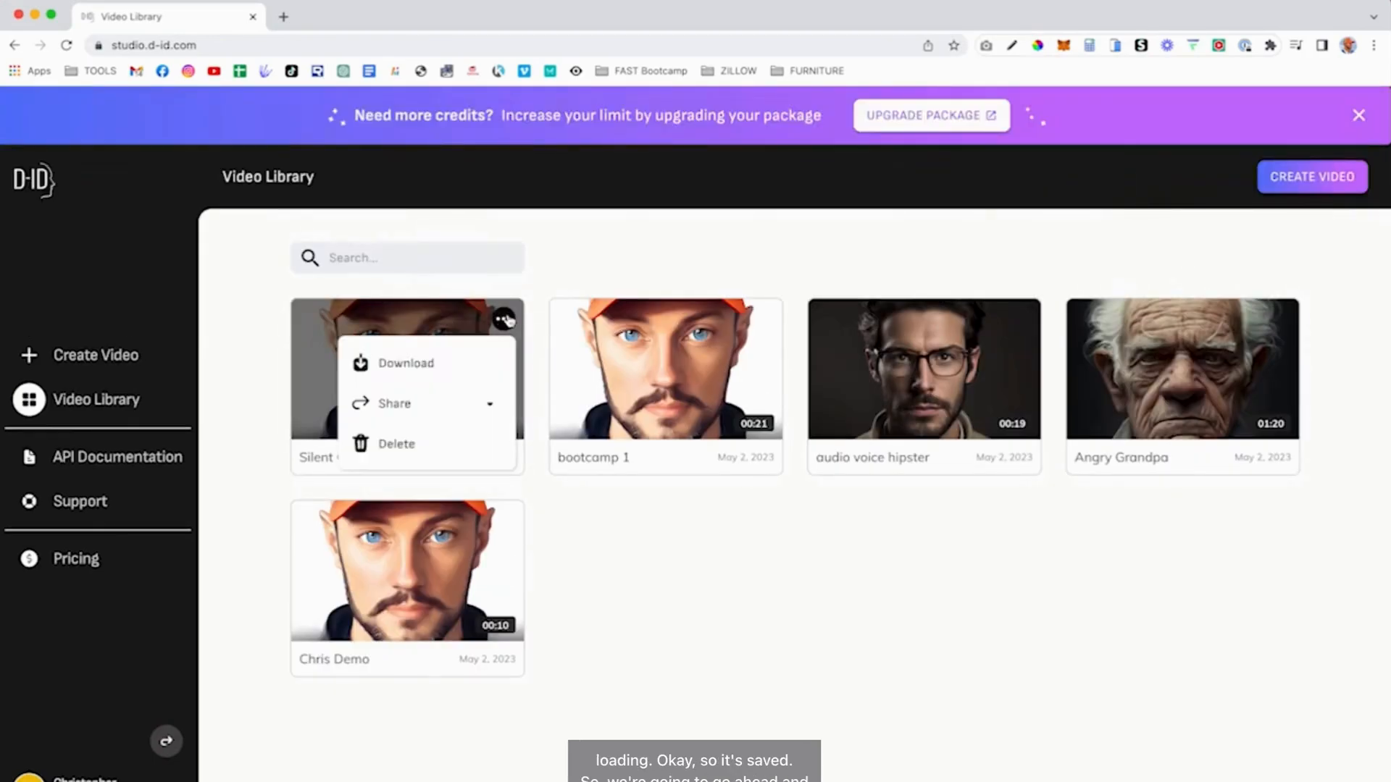
click(437, 360)
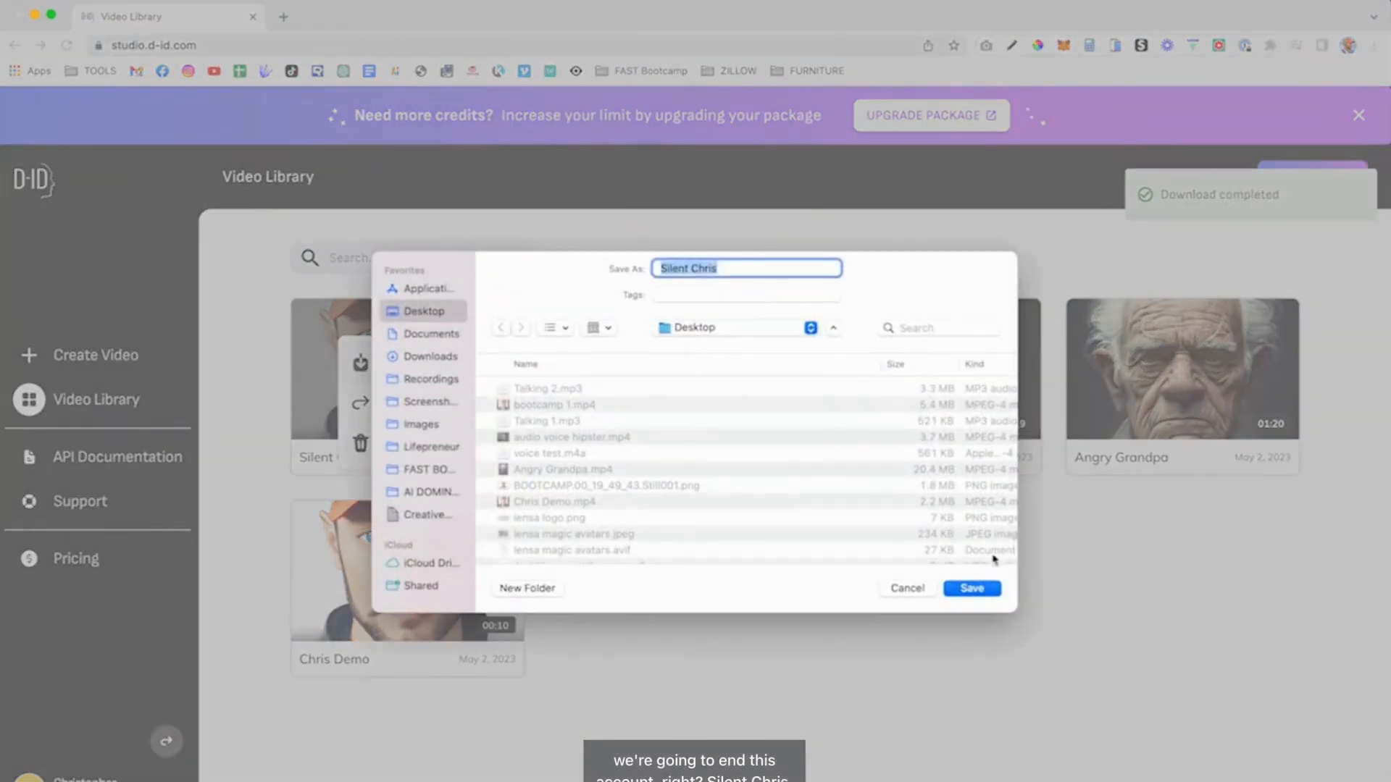
click(978, 587)
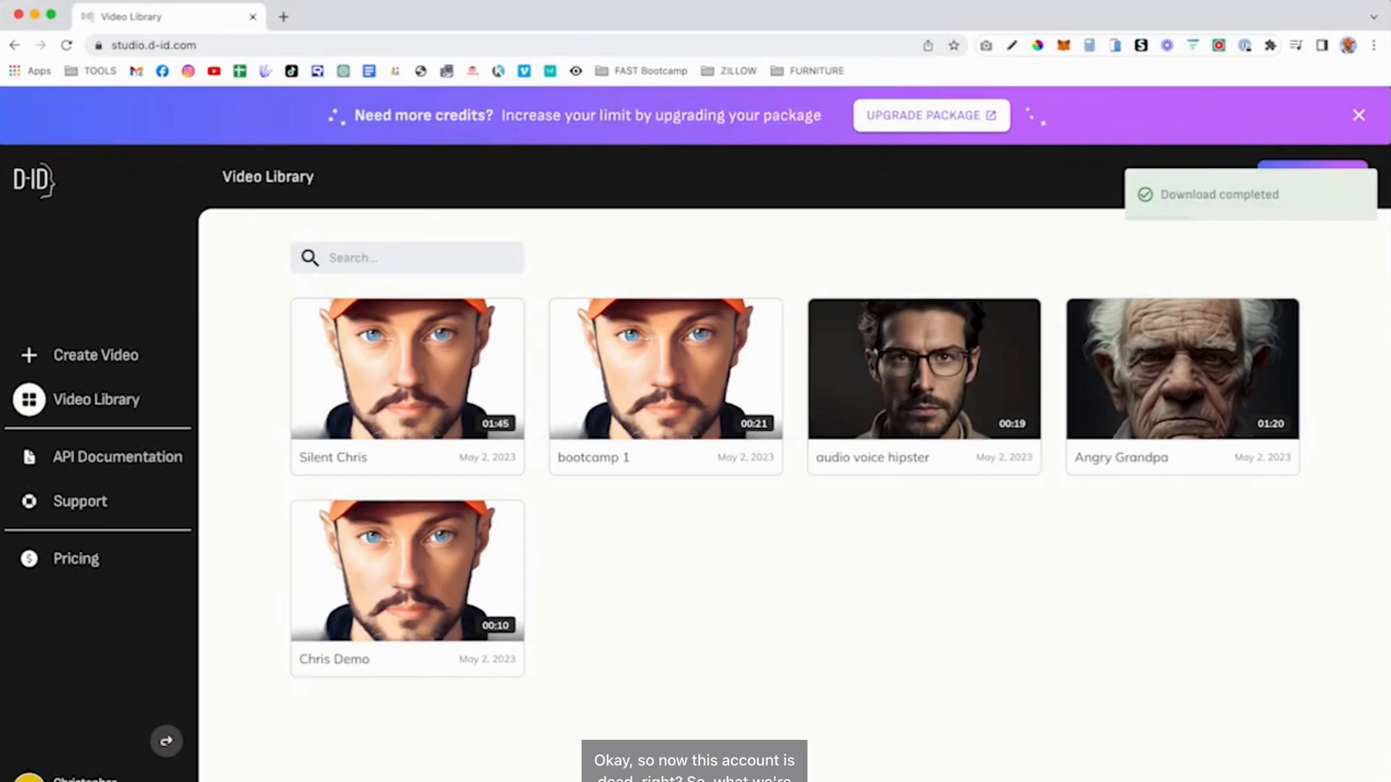
click(80, 777)
click(80, 736)
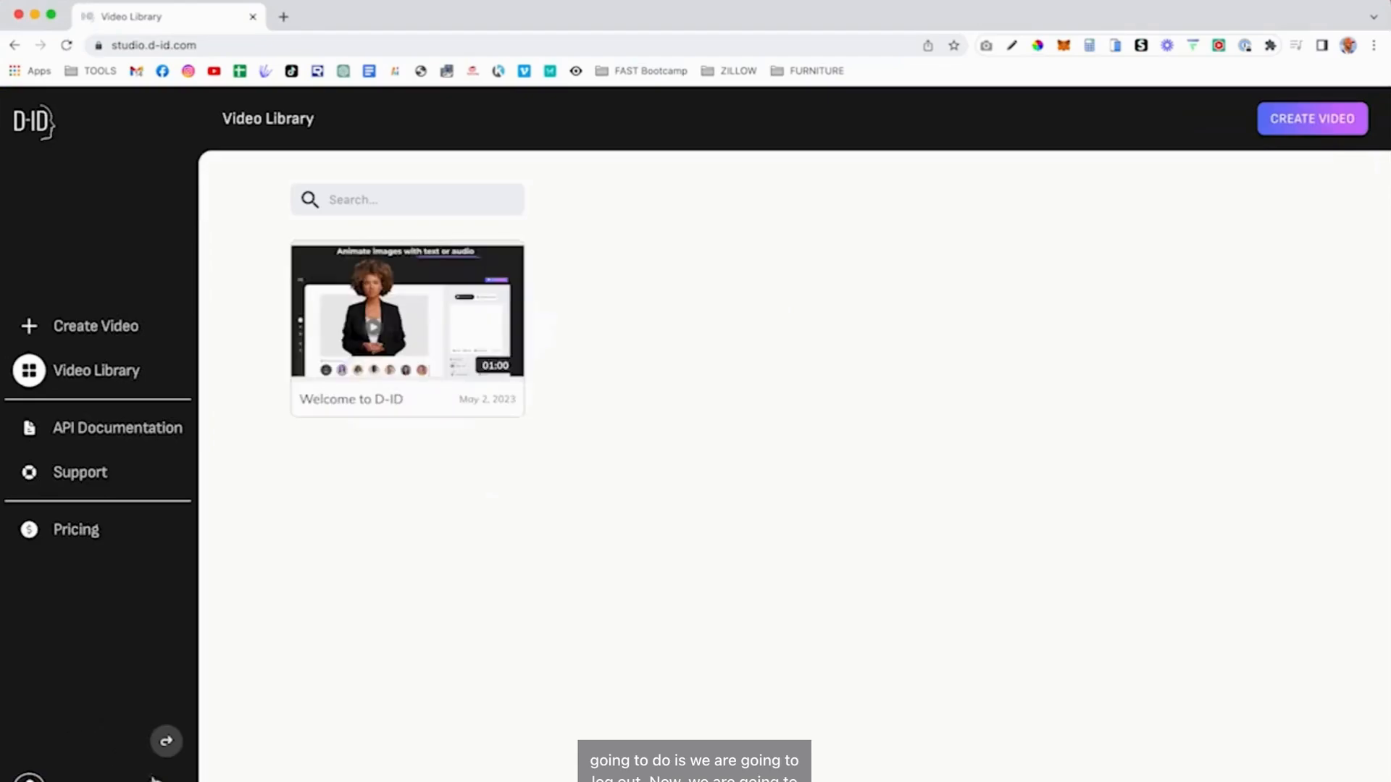
- Open the D-ID sign-up page from the account menu's Login/Signup option
click(29, 777)
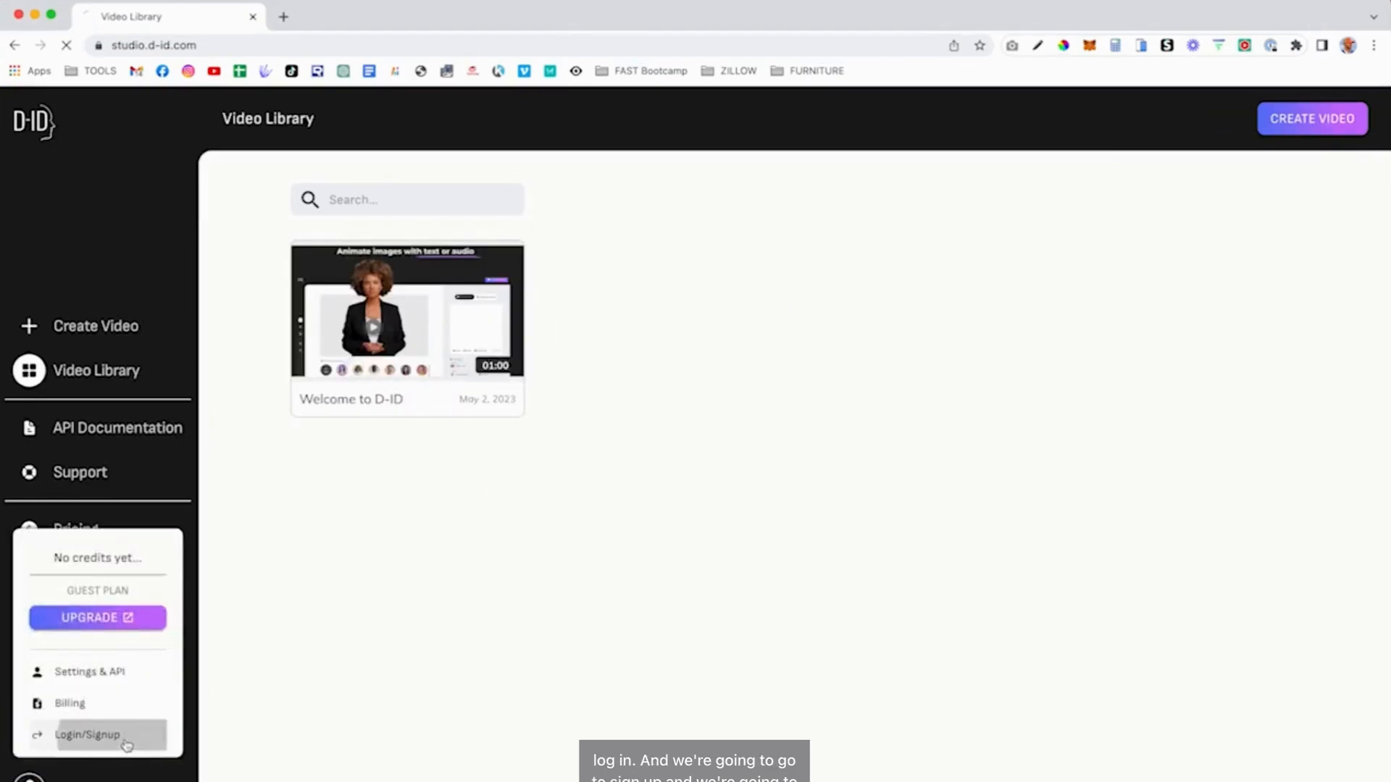
click(127, 745)
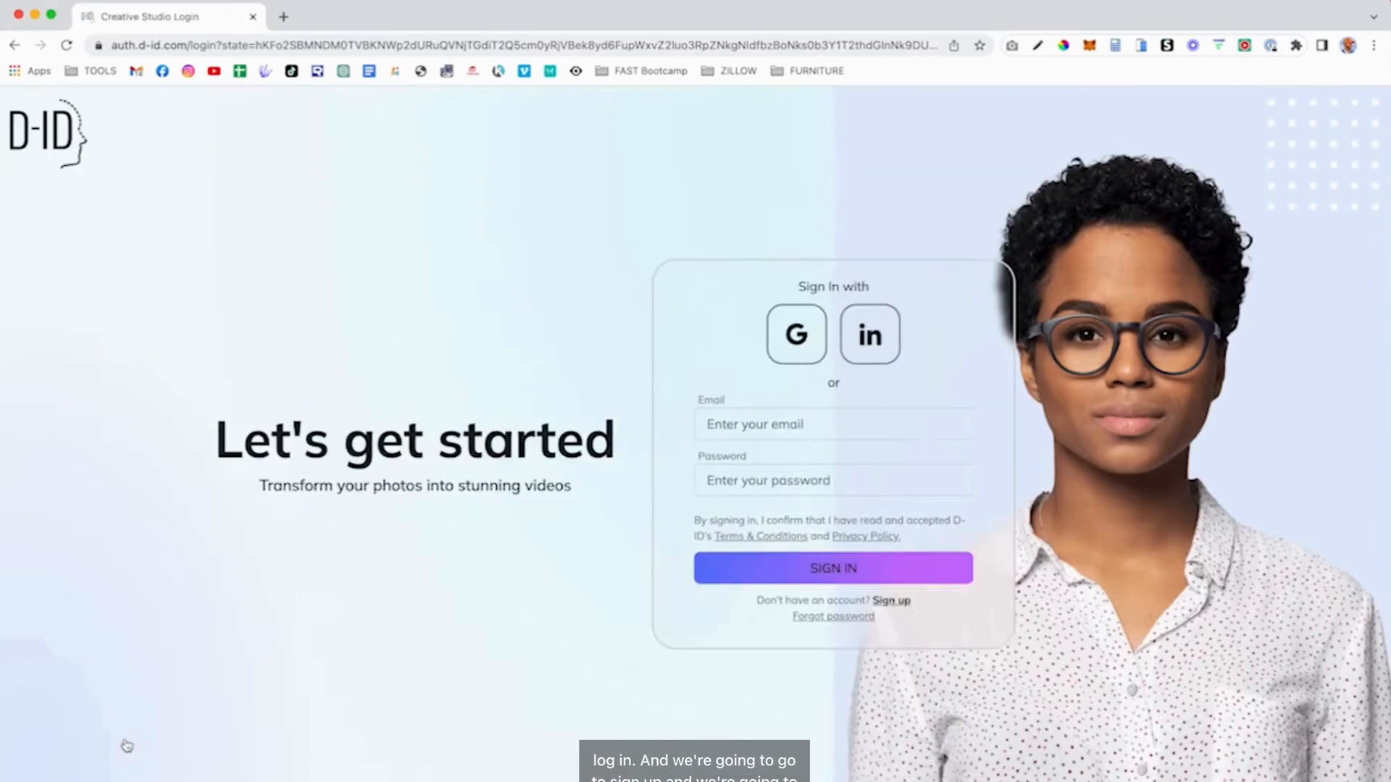
click(894, 605)
- Enter the full name, e-mail address and password, and agree to the terms
click(798, 403)
text(Chris R)
key(Tab)
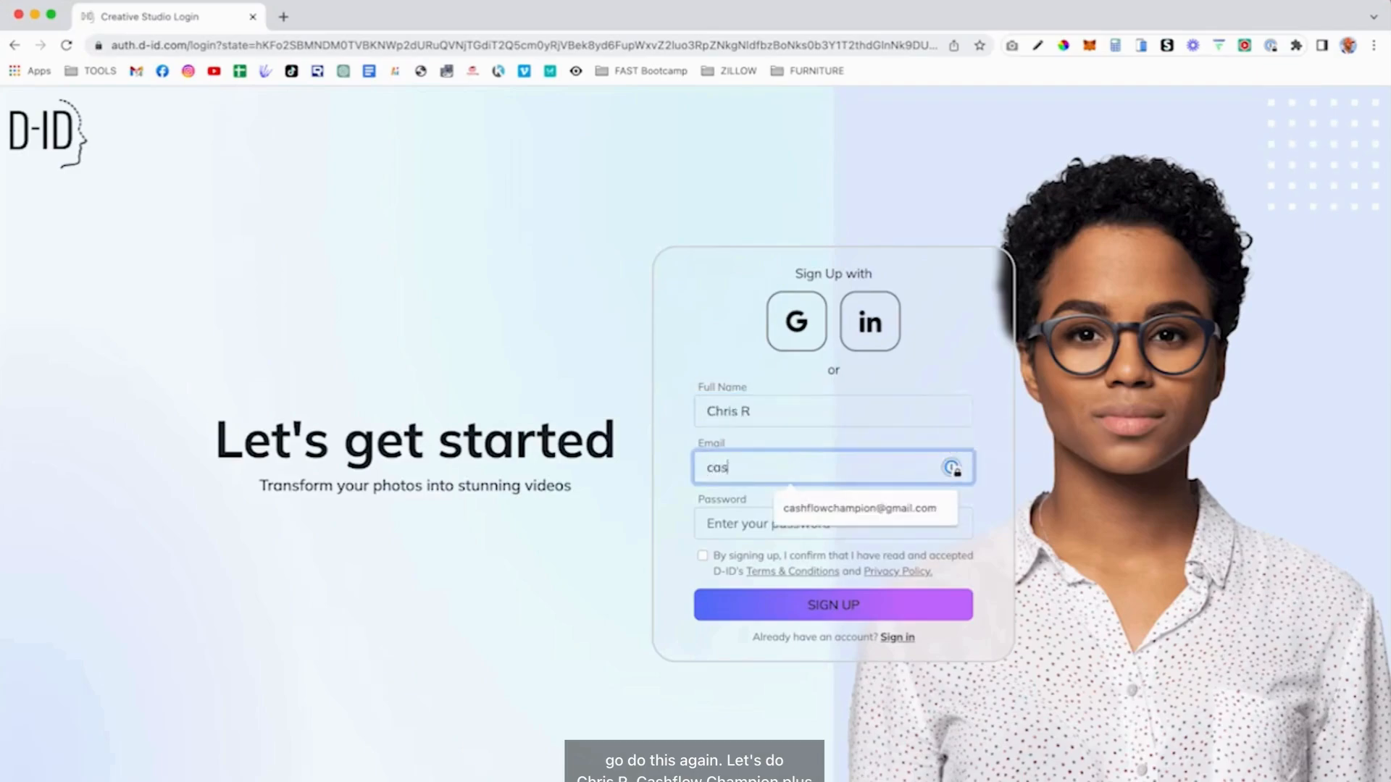
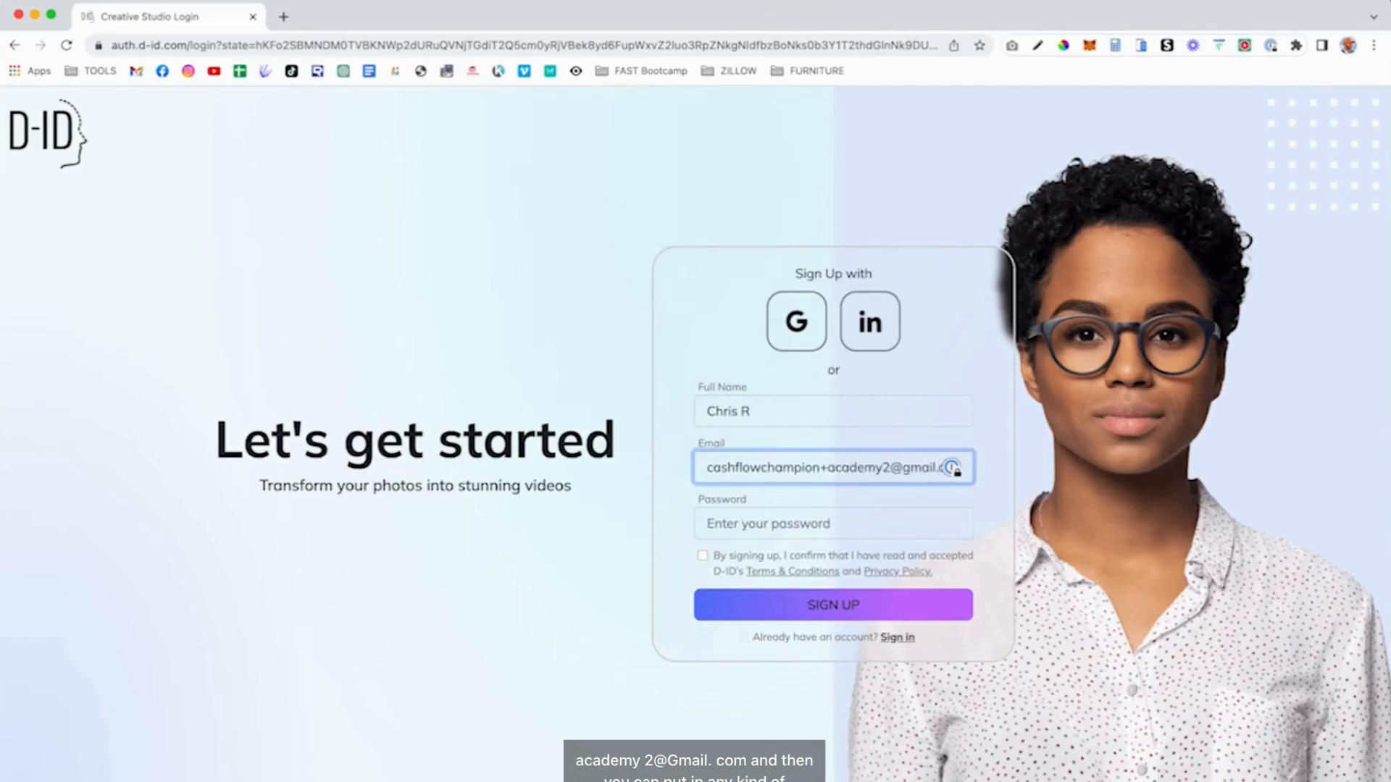
key(Tab)
text(•)
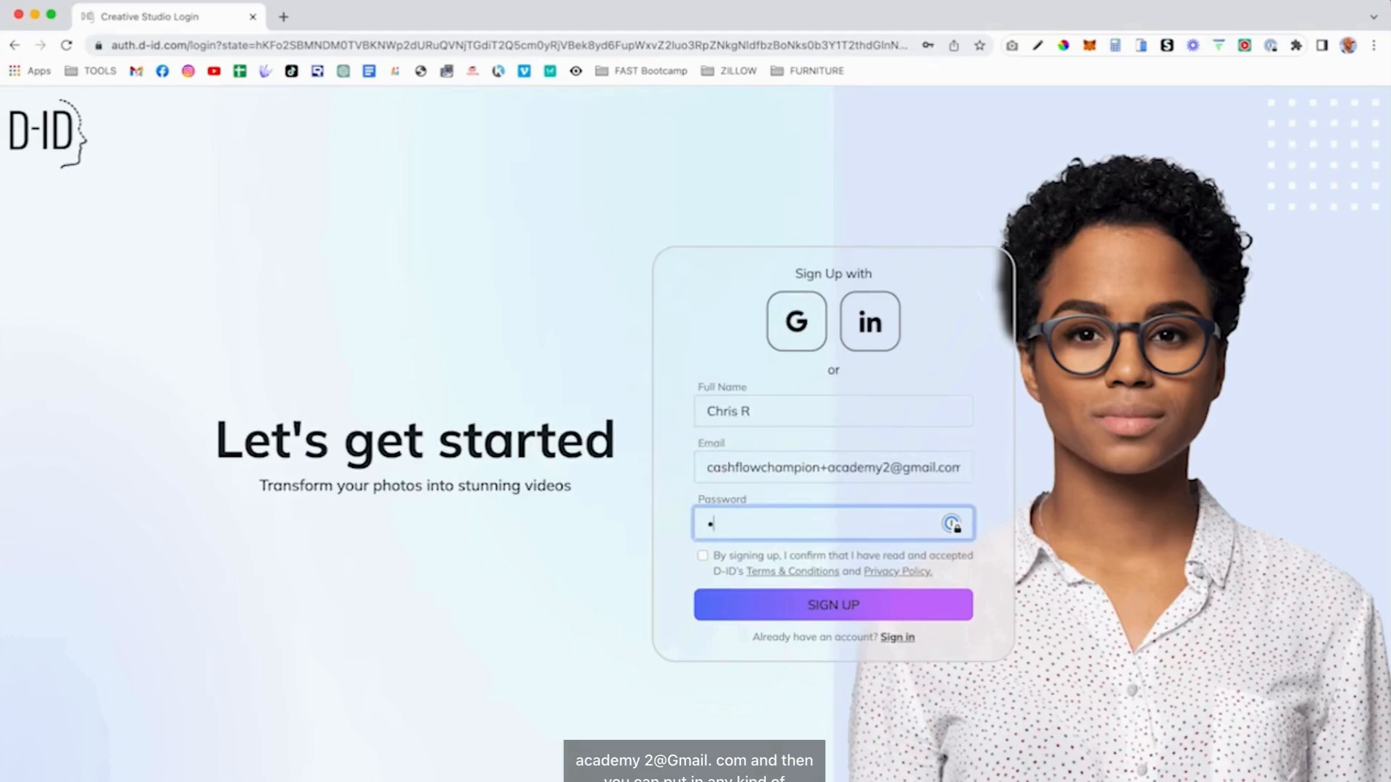
text(•••••••••••)
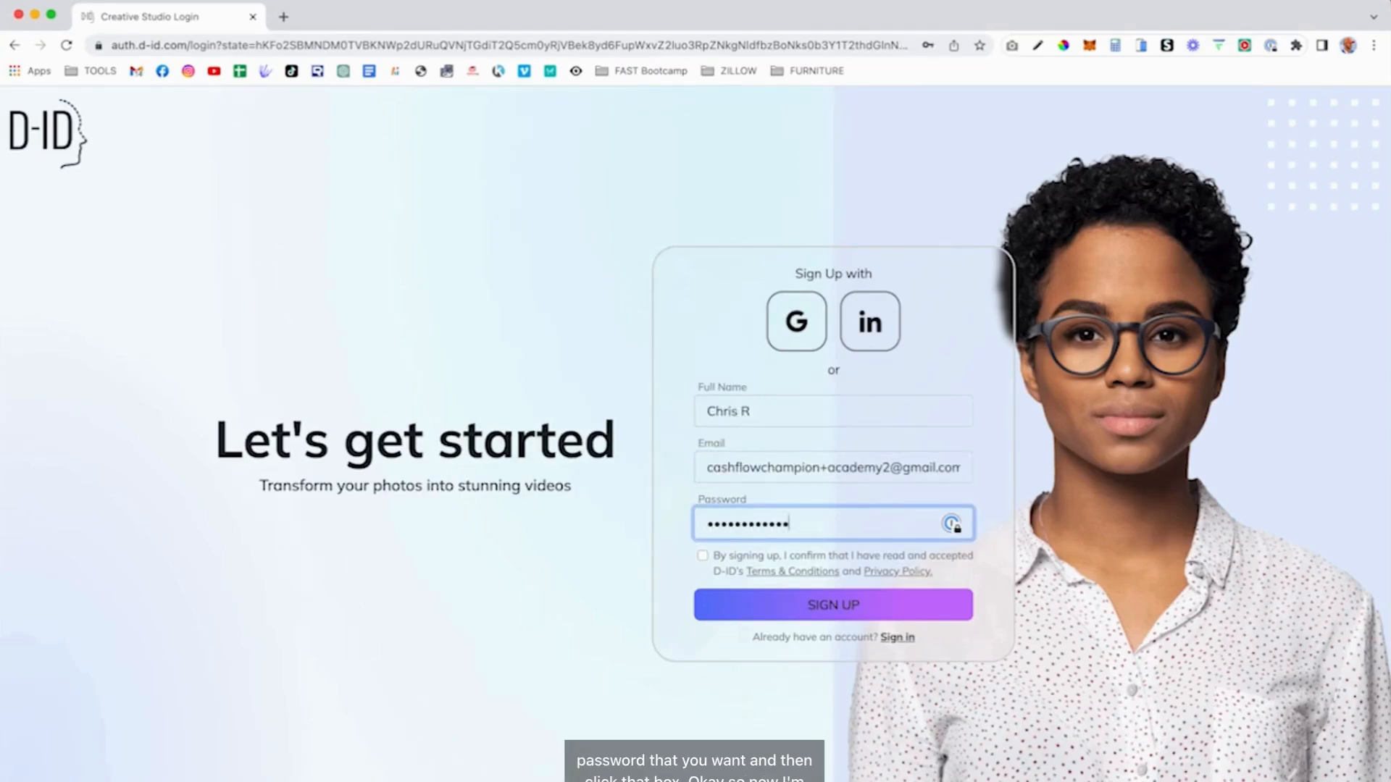
click(703, 557)
- Submit the sign-up and start a new video with the orange-cap photo as presenter
click(806, 604)
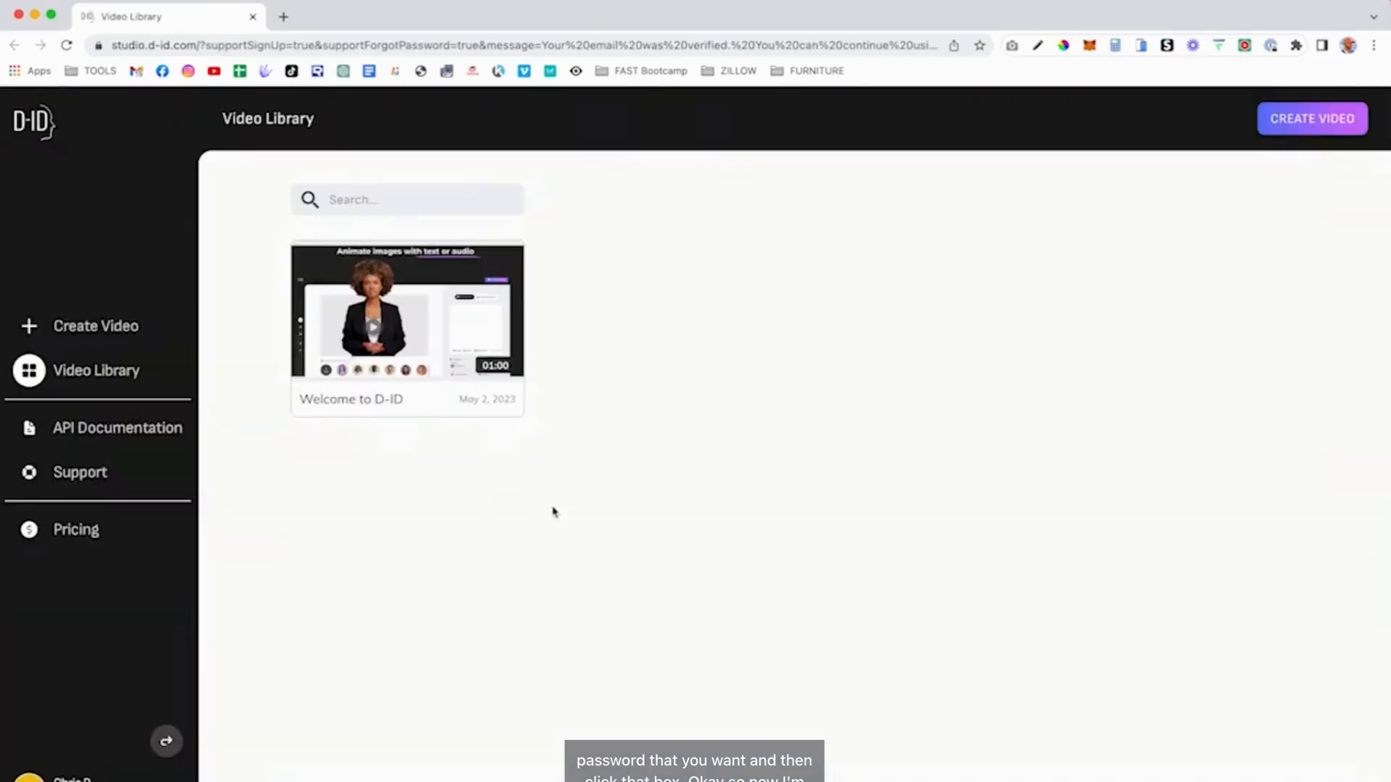
click(90, 326)
mouse_move(337, 696)
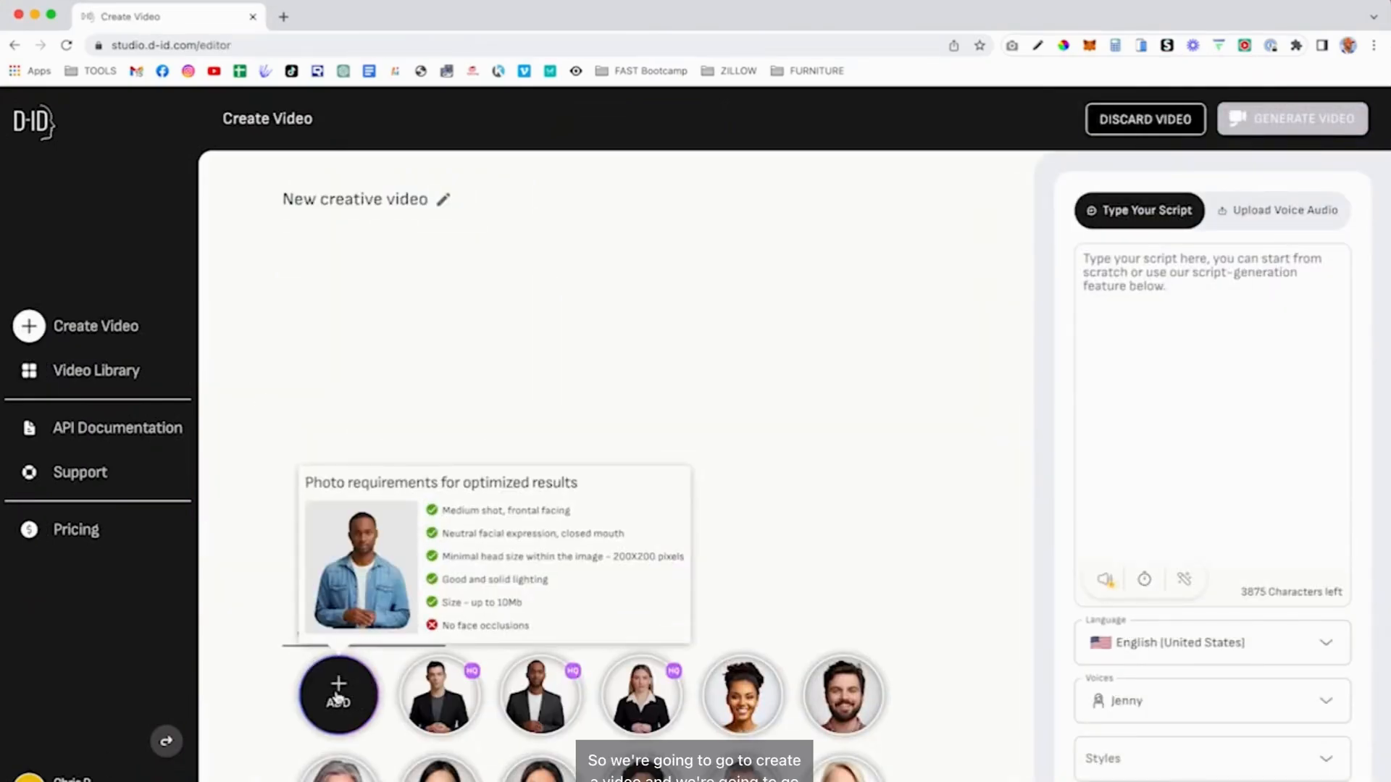
click(349, 699)
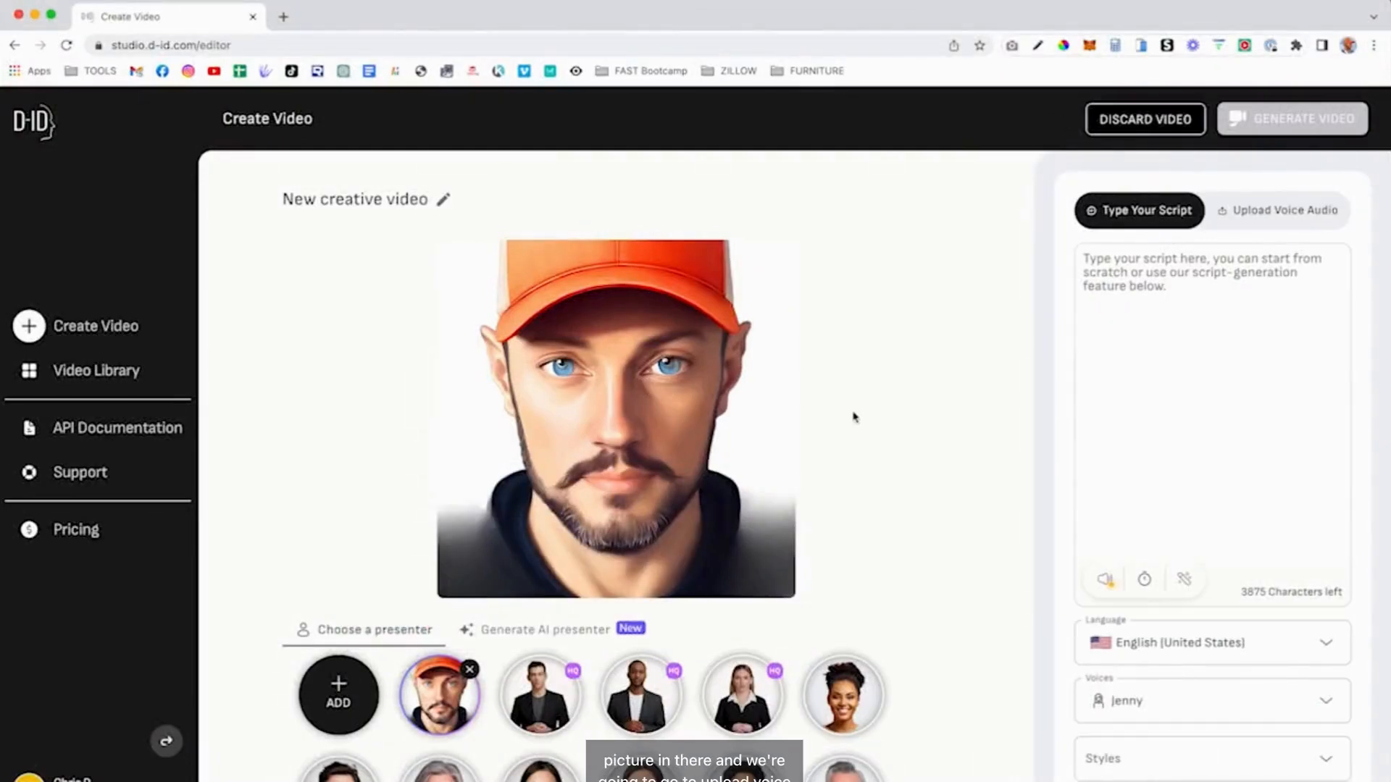
- Upload Talking 2.mp3 from the Desktop as the voice and title the video 'Bootcamp 2'
click(1319, 200)
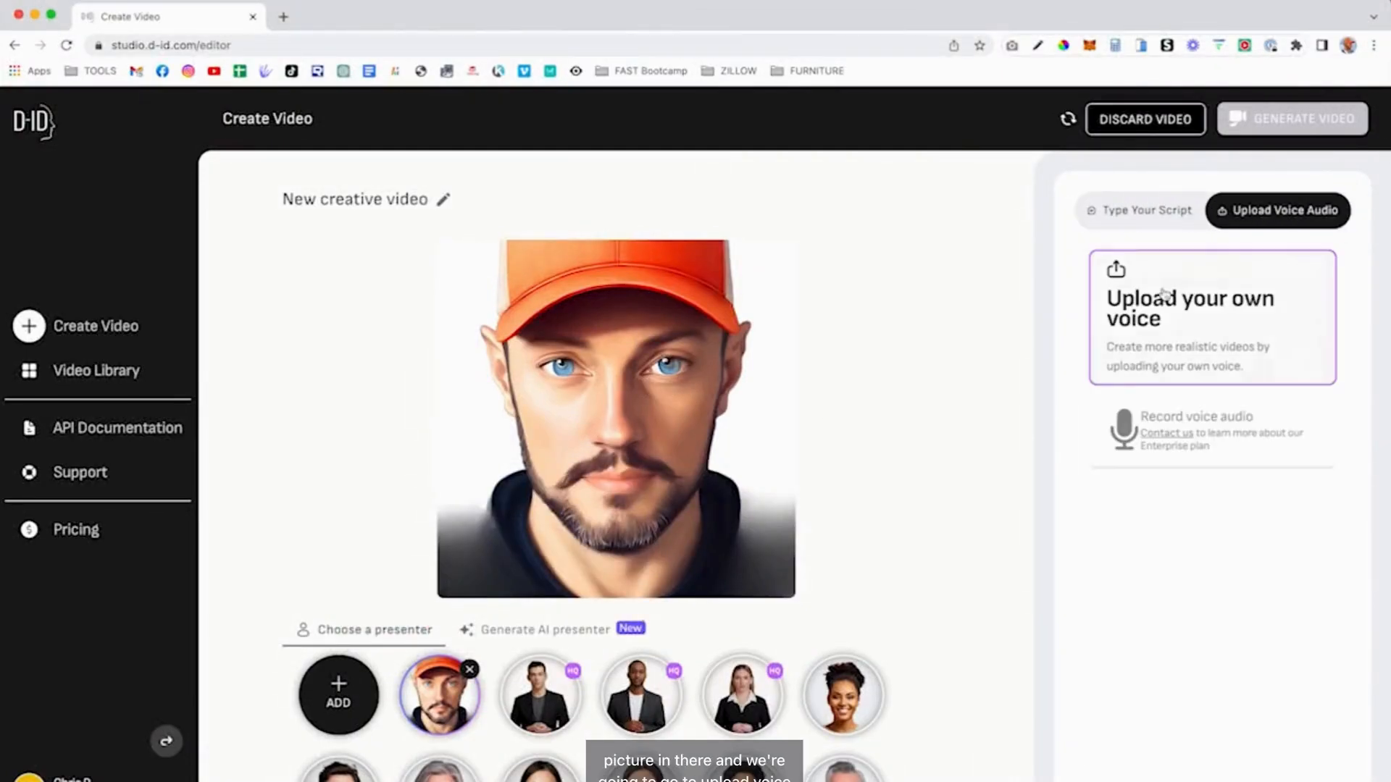
click(1127, 376)
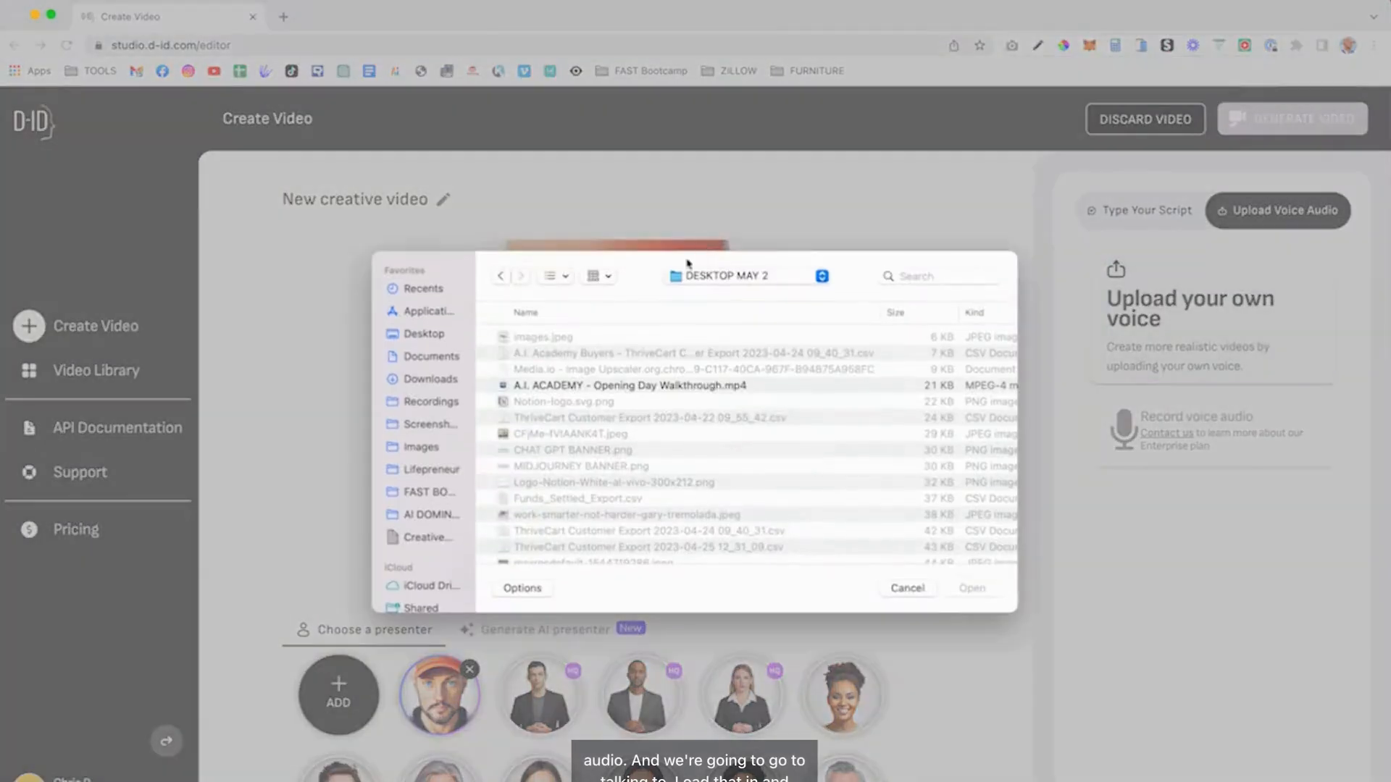
click(425, 335)
double_click(558, 354)
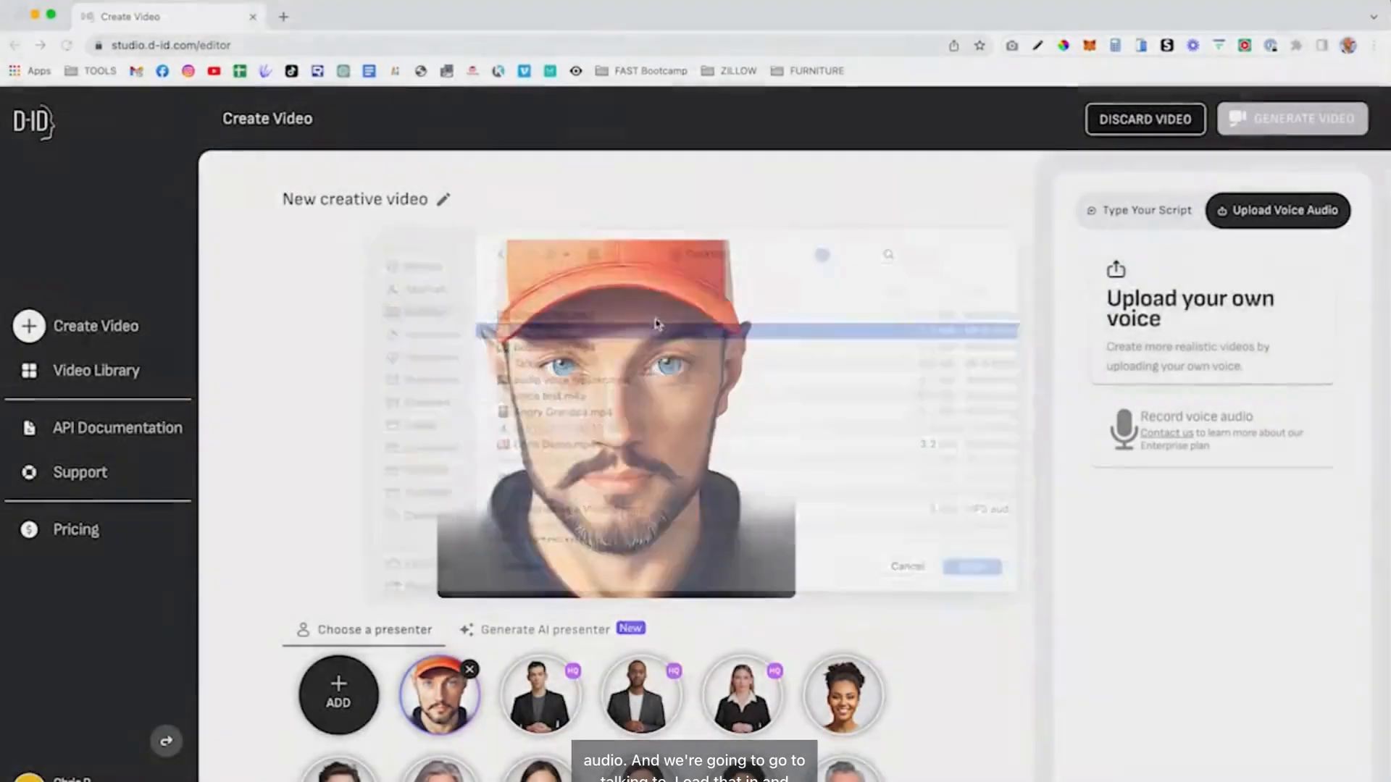
click(441, 217)
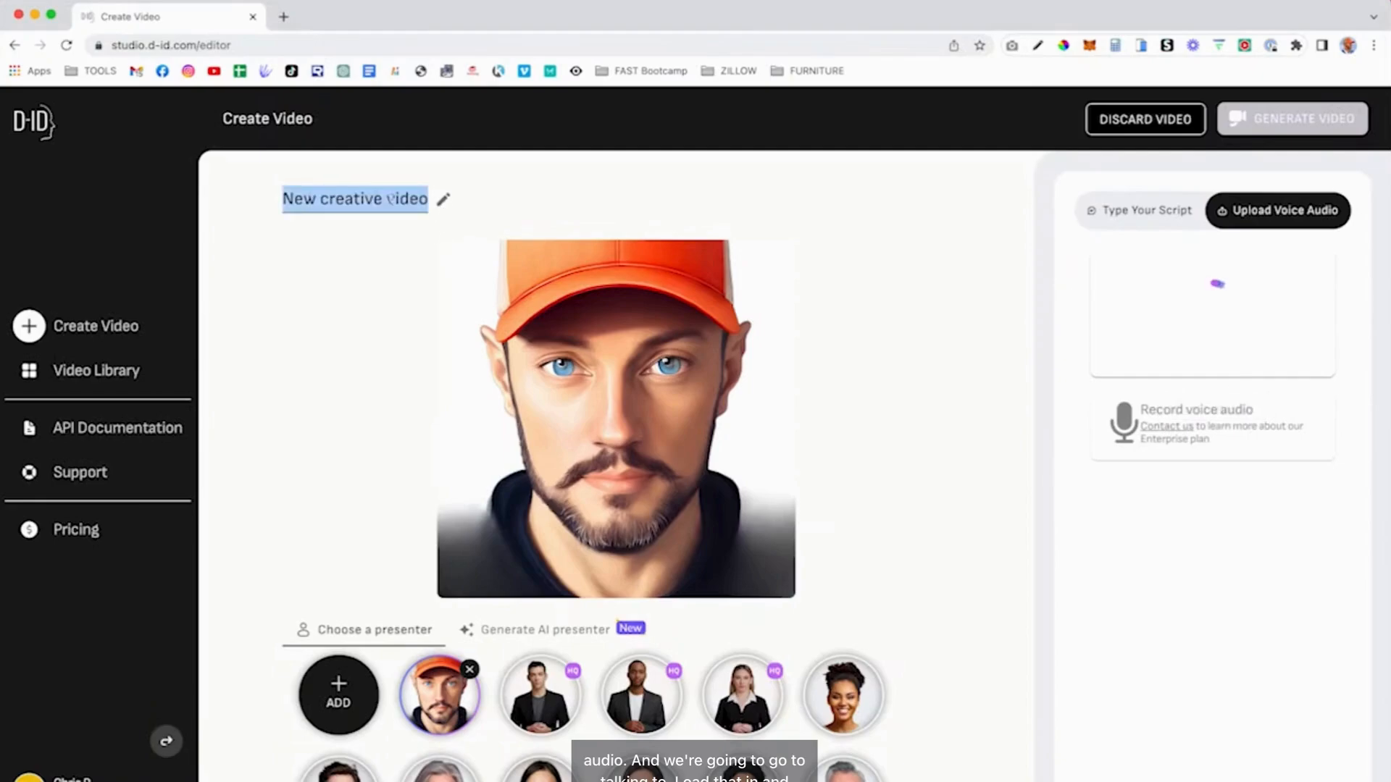
text(Bootcamp 2)
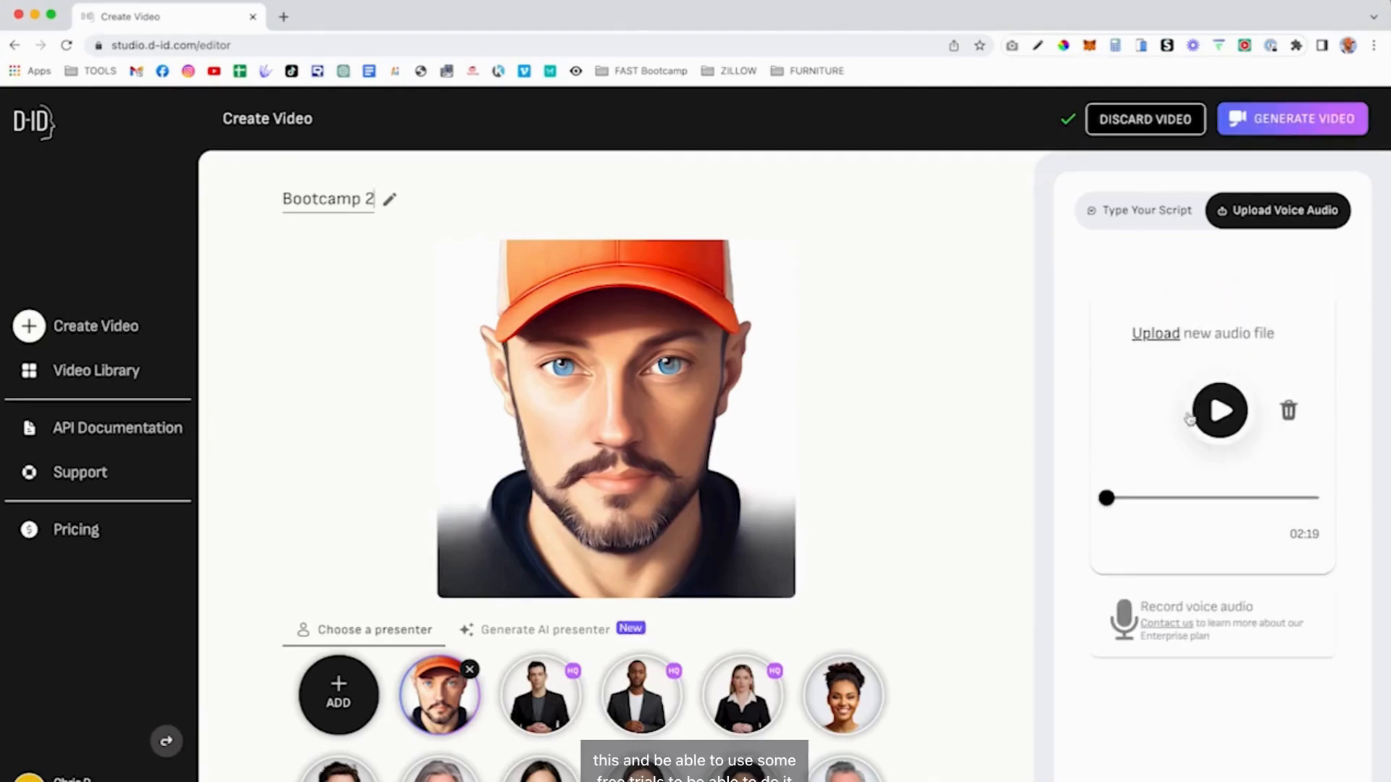
- Generate the 02:18 Bootcamp 2 video for 10 credits and save it to the Desktop
click(1286, 120)
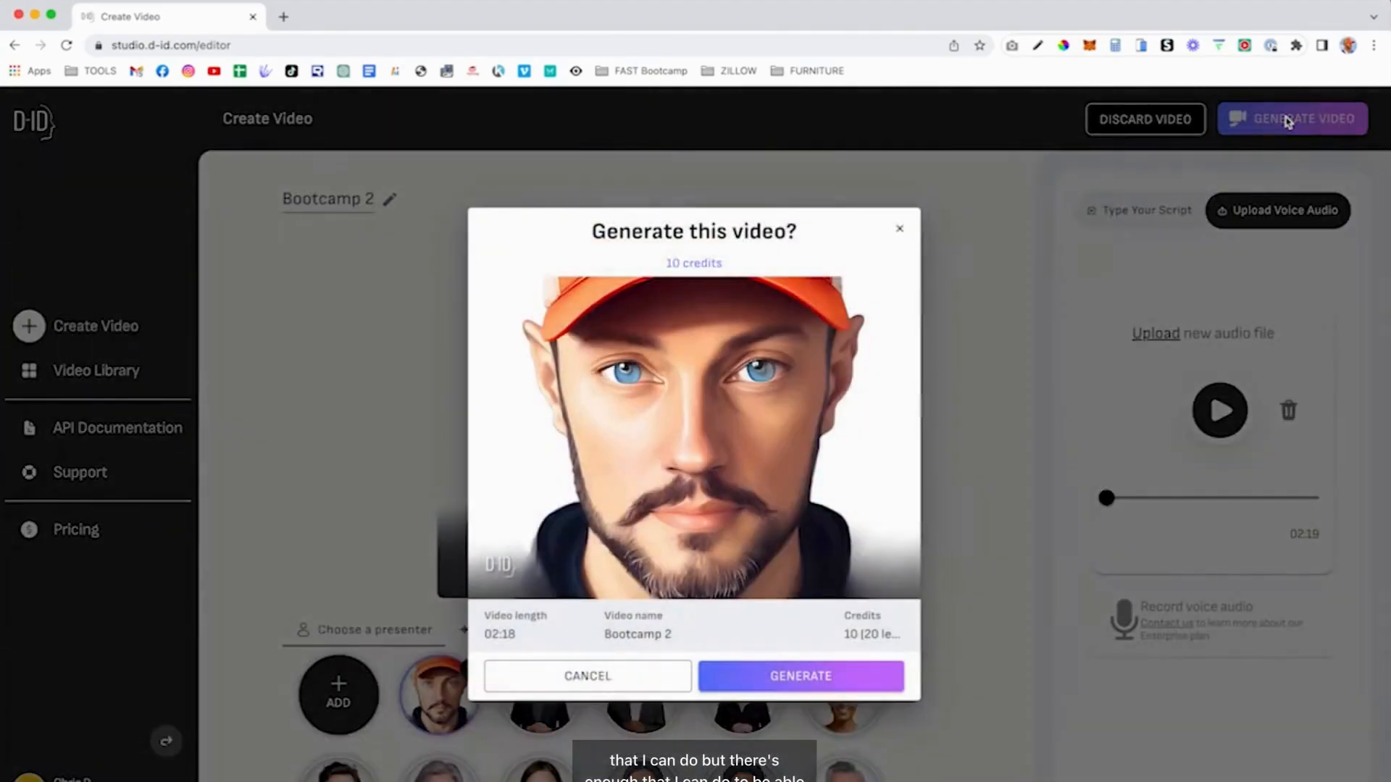
click(840, 672)
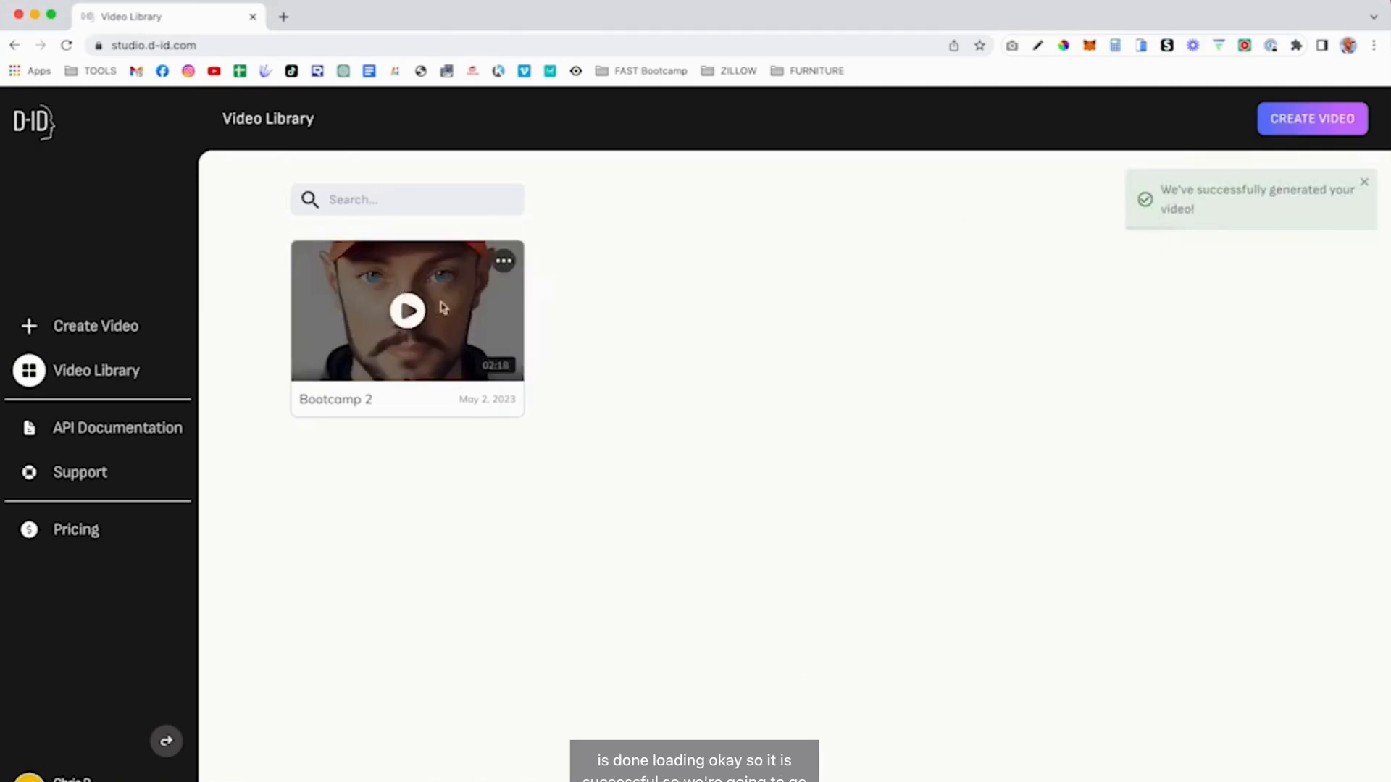
click(503, 261)
click(446, 313)
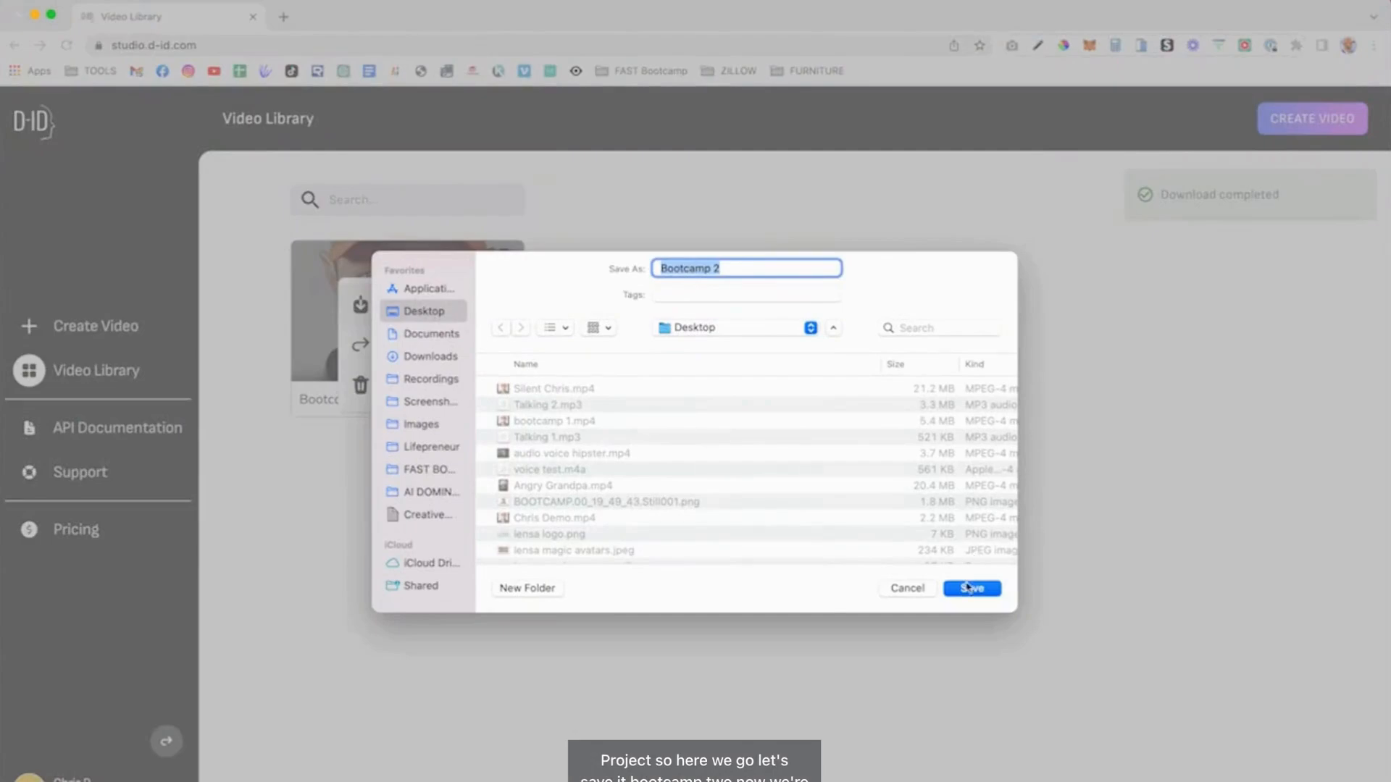
click(966, 583)
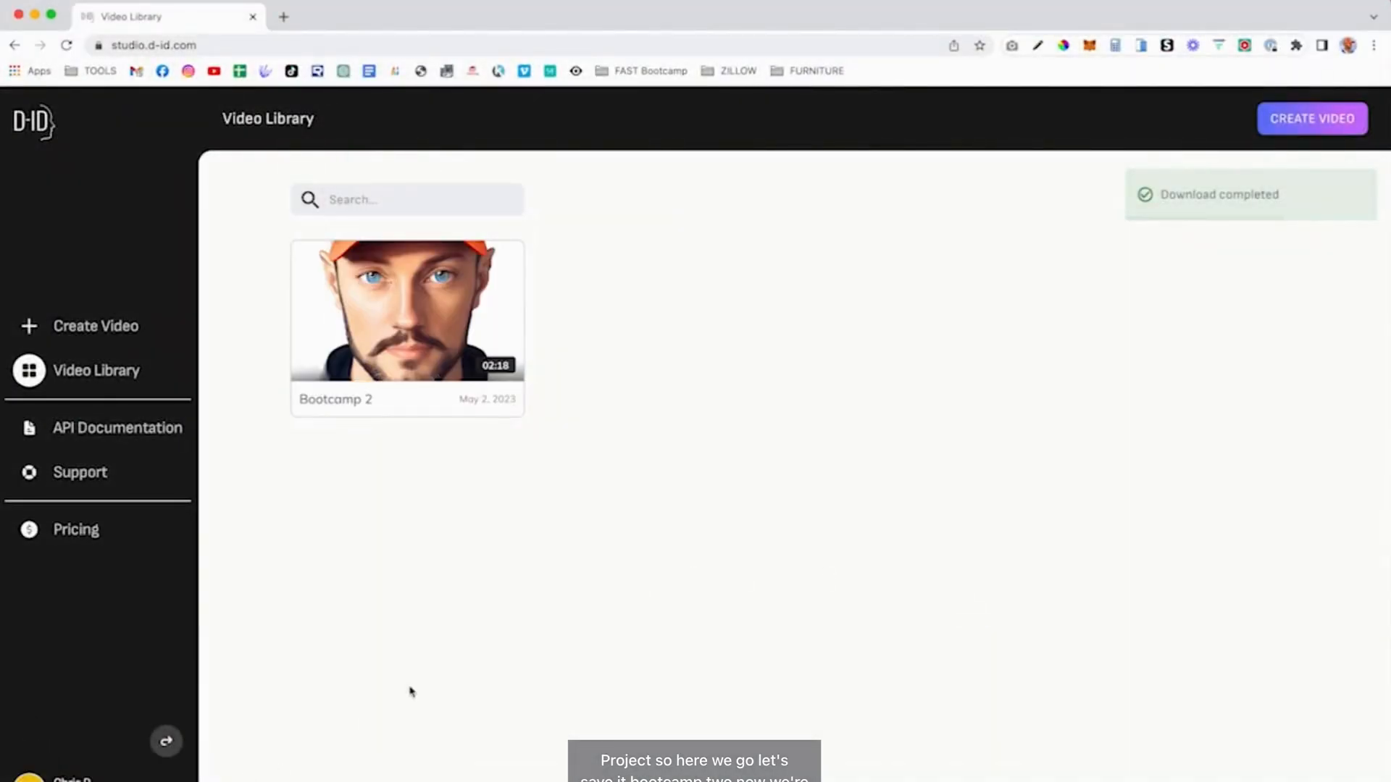
key(super+Tab)
key(super+Tab)
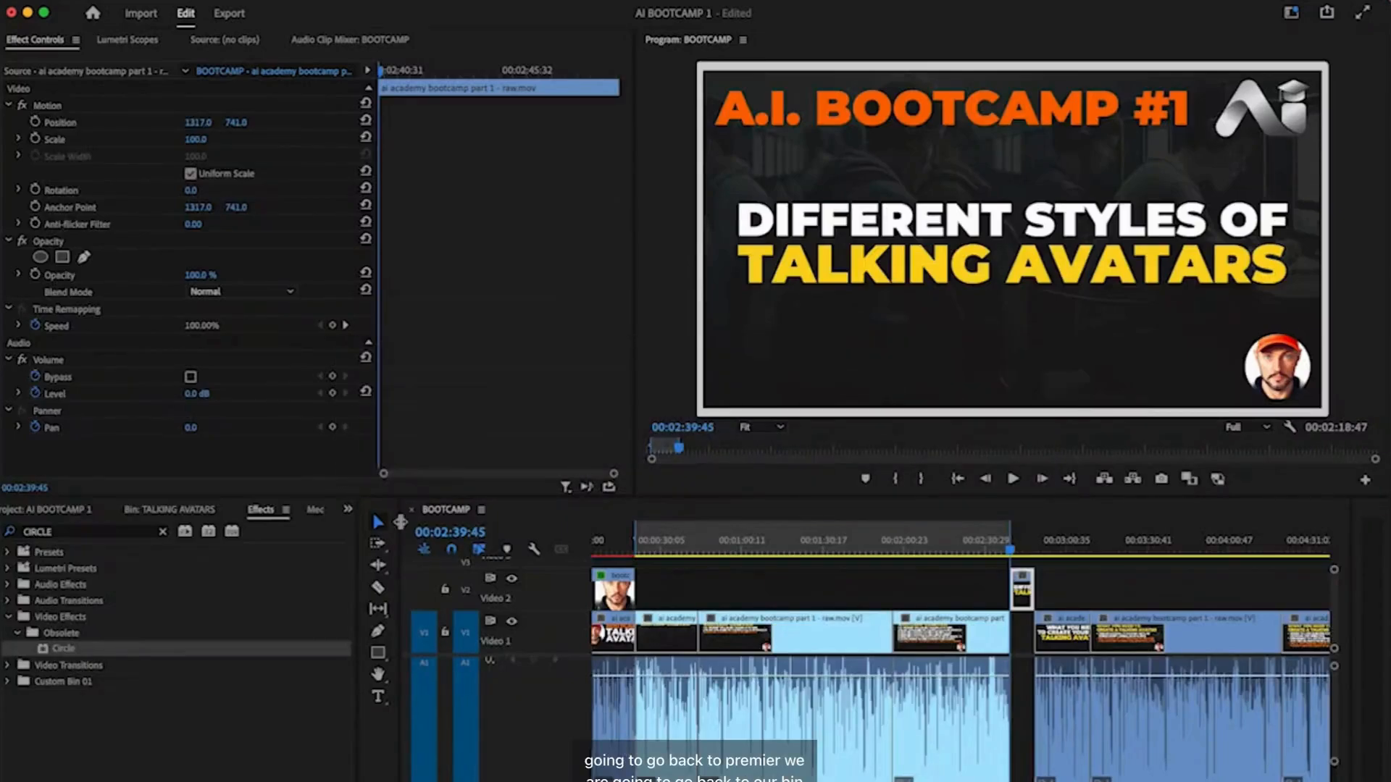
- Import Bootcamp 2.mp4 from the Desktop into the TALKING AVATARS bin and drop it on V2
click(146, 511)
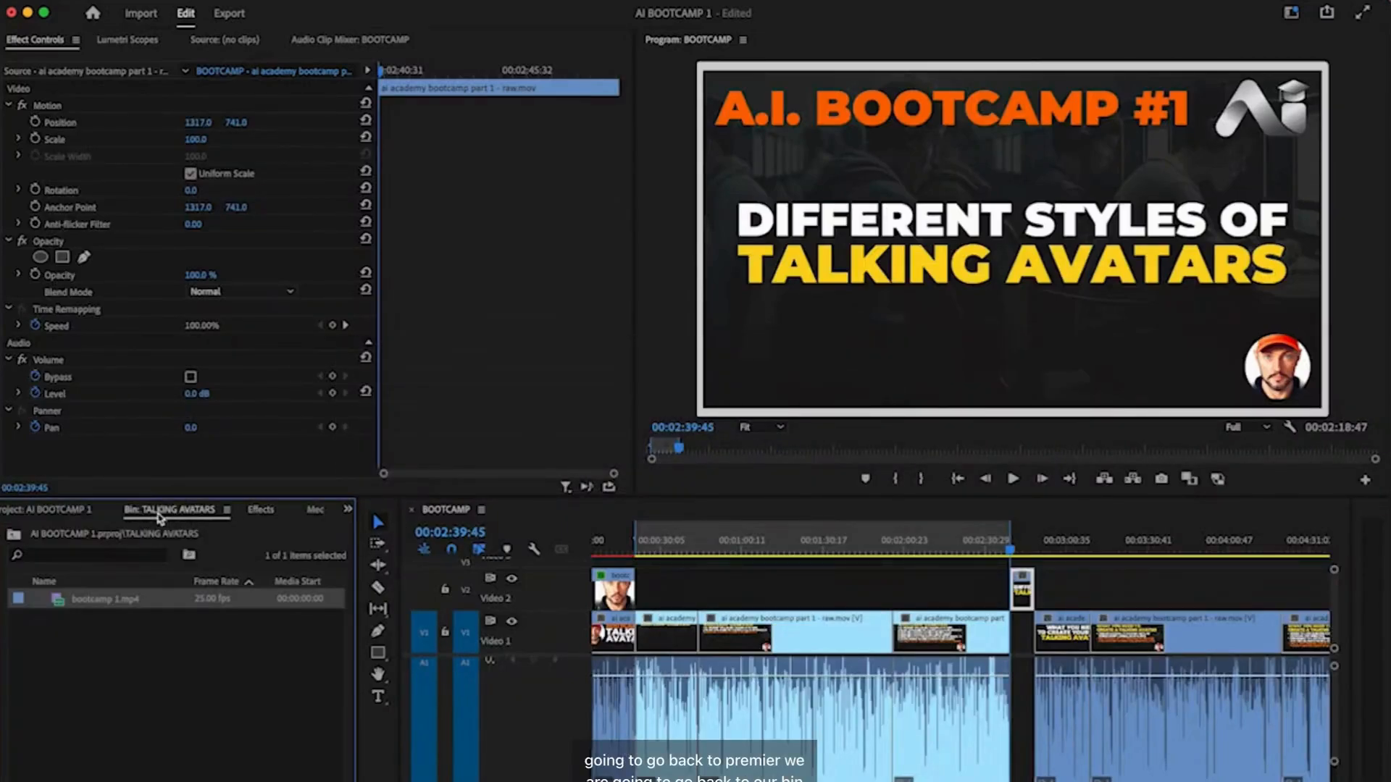
key(super+Tab)
key(super+Tab)
key(super+Tab)
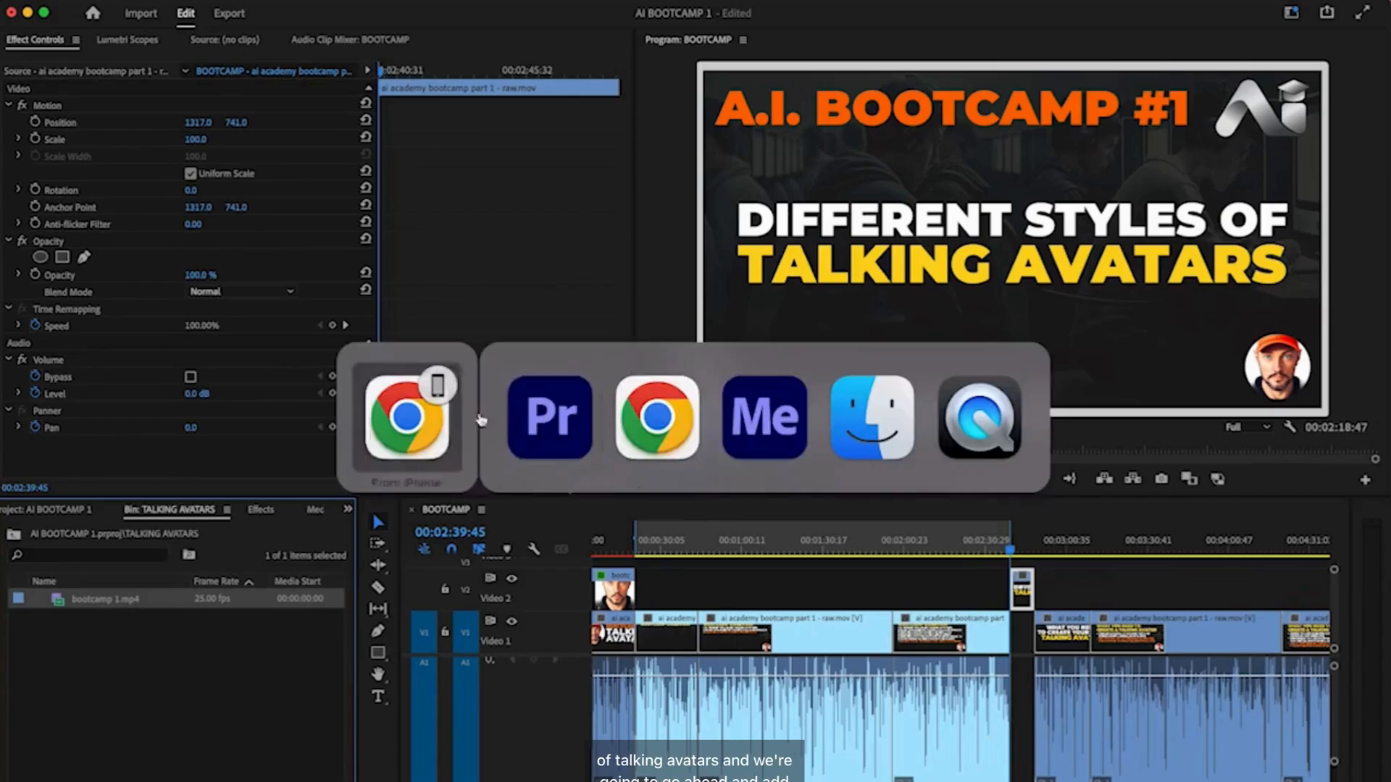
drag(647, 241, 231, 649)
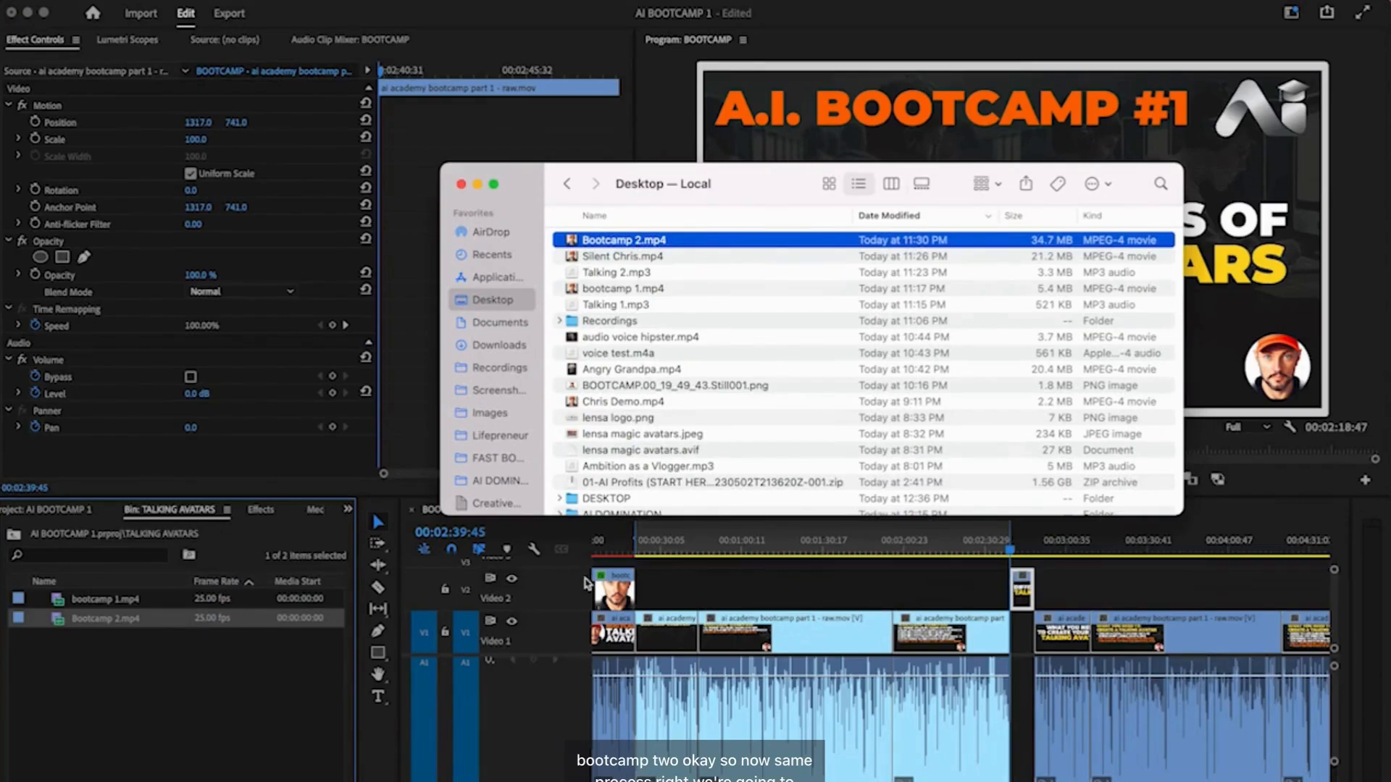
click(155, 622)
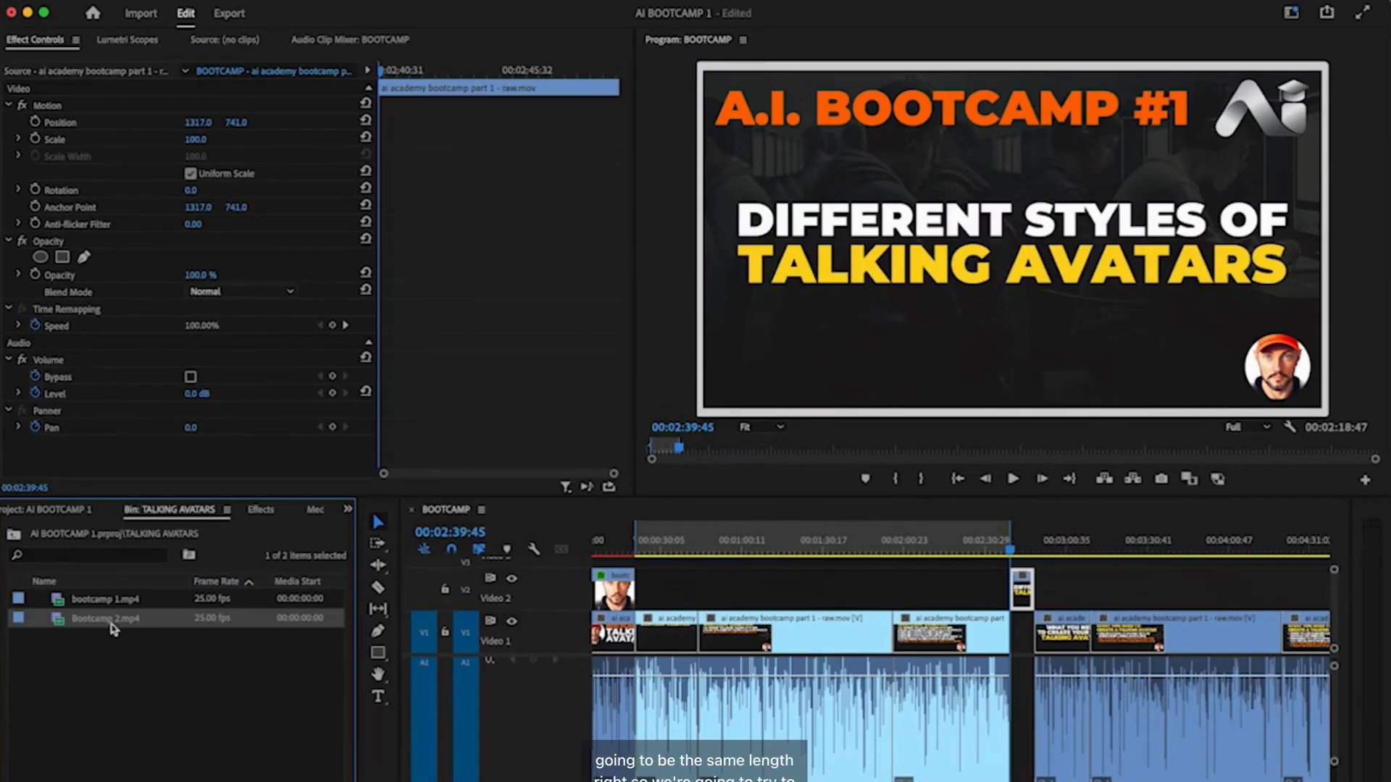
drag(377, 589, 650, 591)
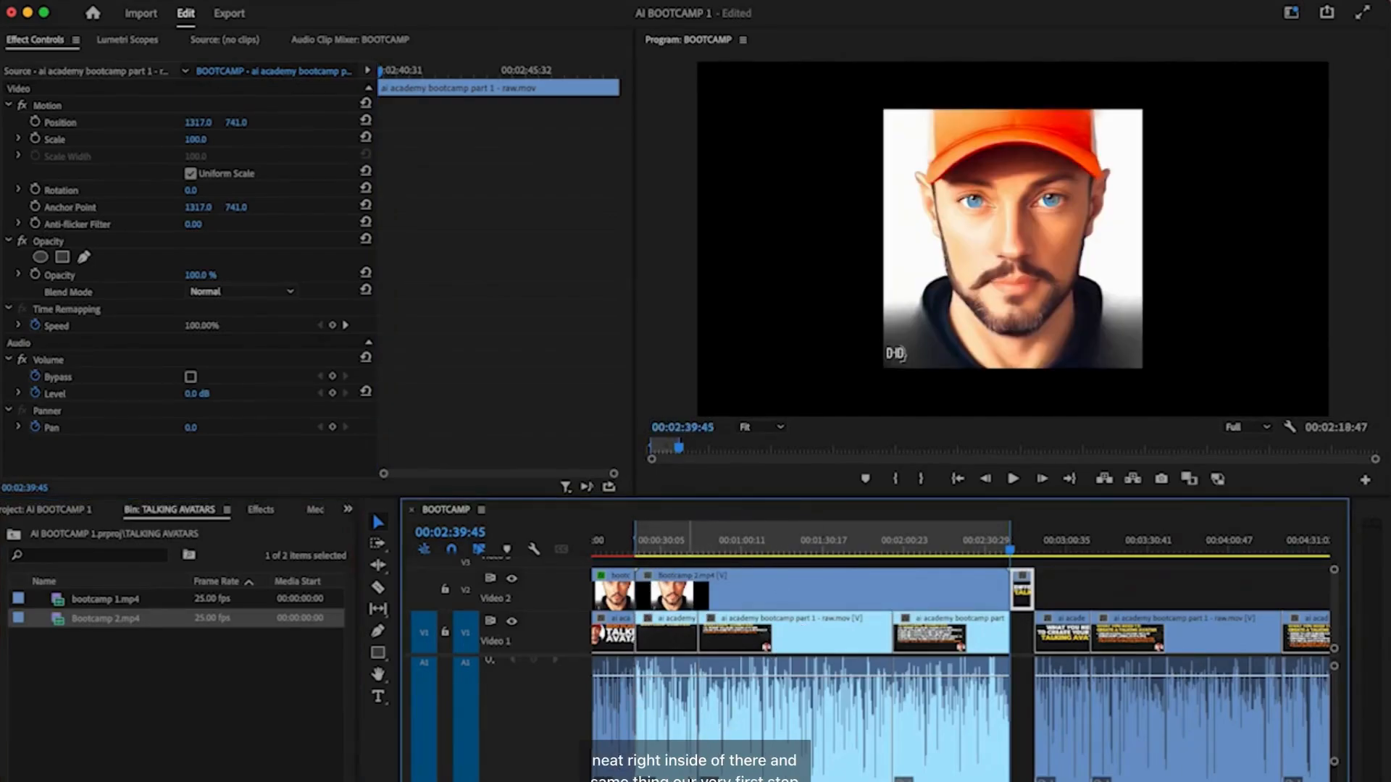
- Move the playhead to the avatar clip's start at 00:00:20:49
scroll(670, 778, up, 10)
scroll(671, 776, left, 8)
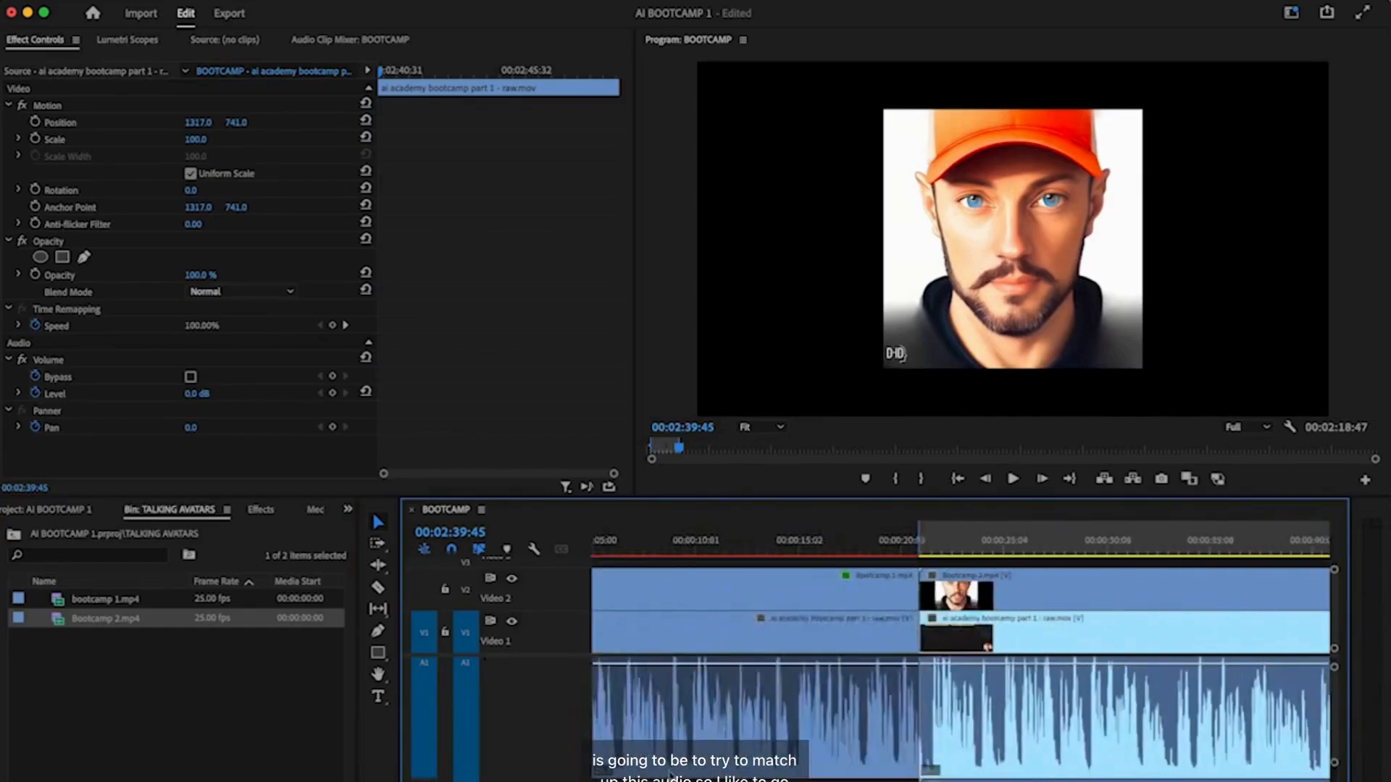
scroll(671, 777, right, 1)
click(994, 545)
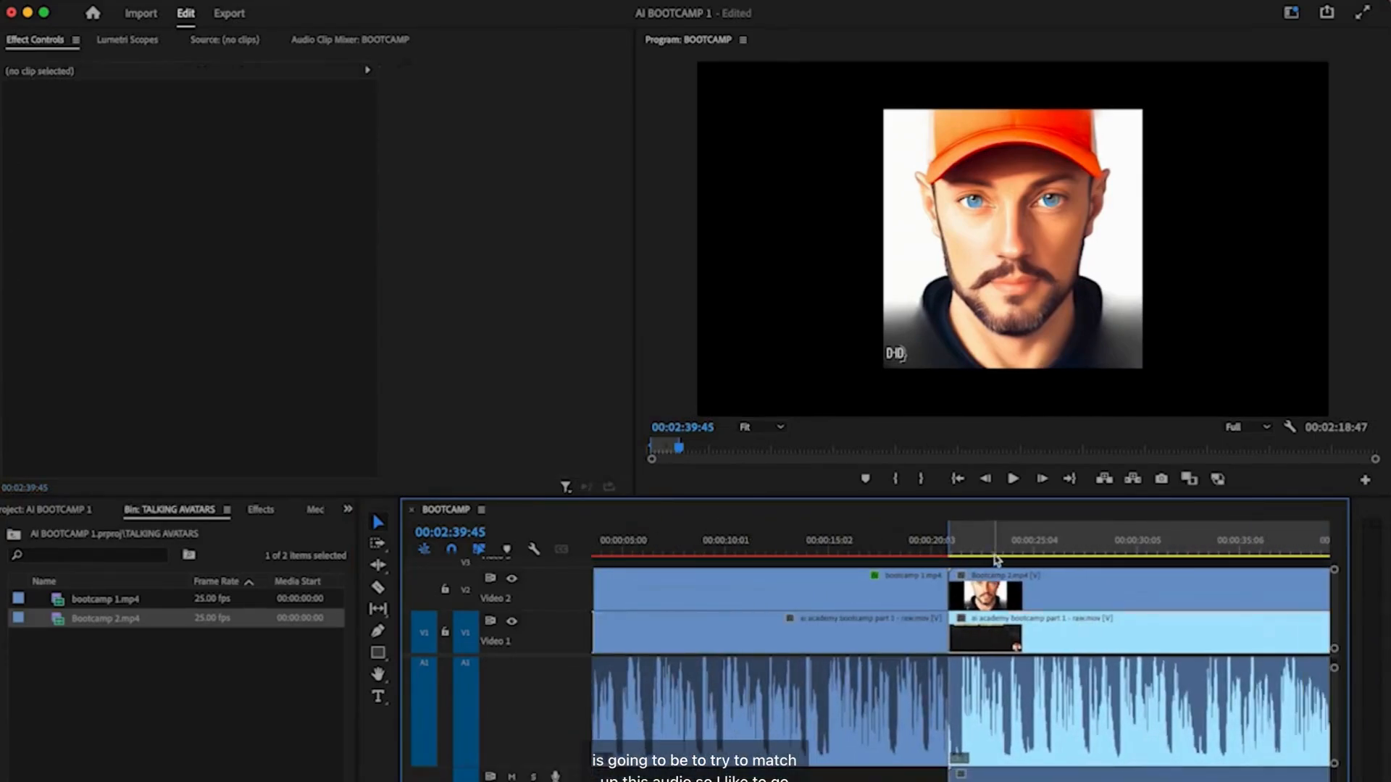
key(Up)
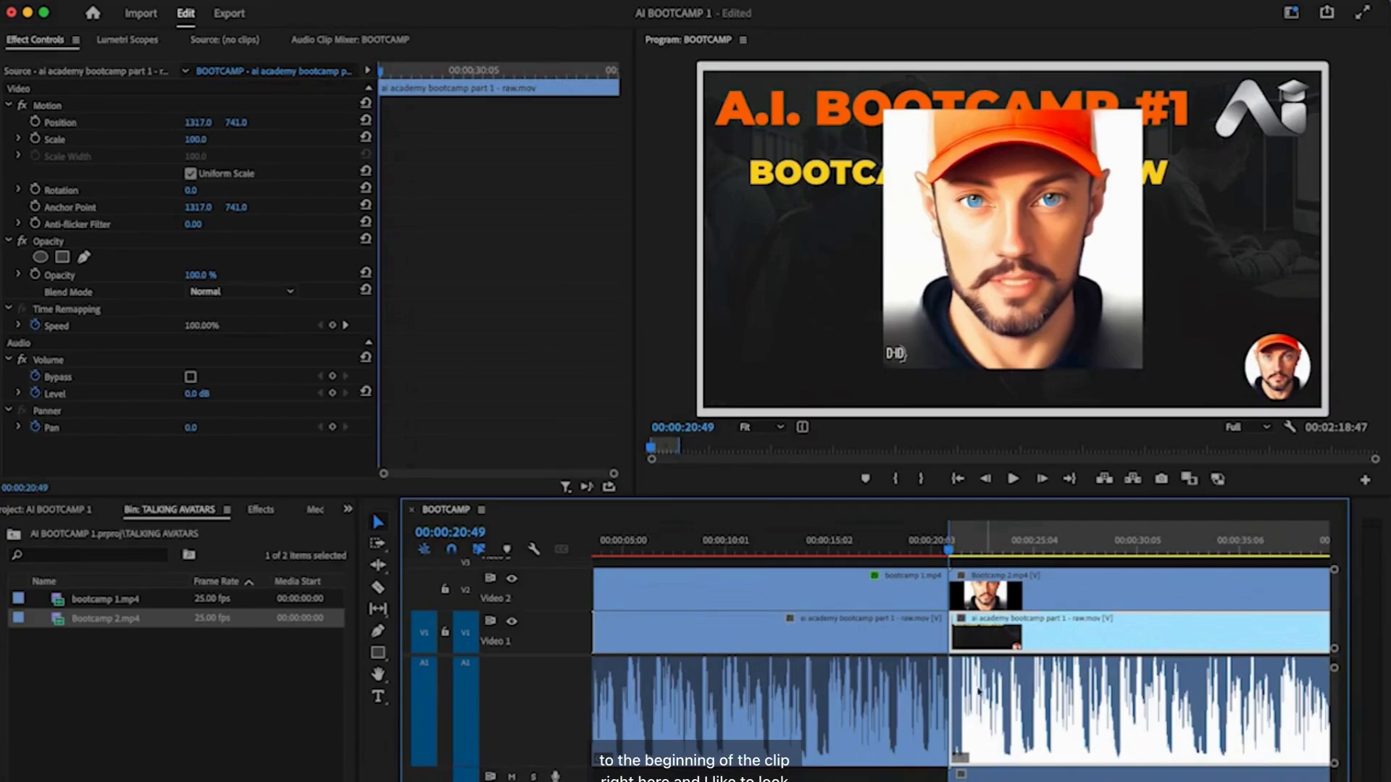
scroll(996, 659, up, 8)
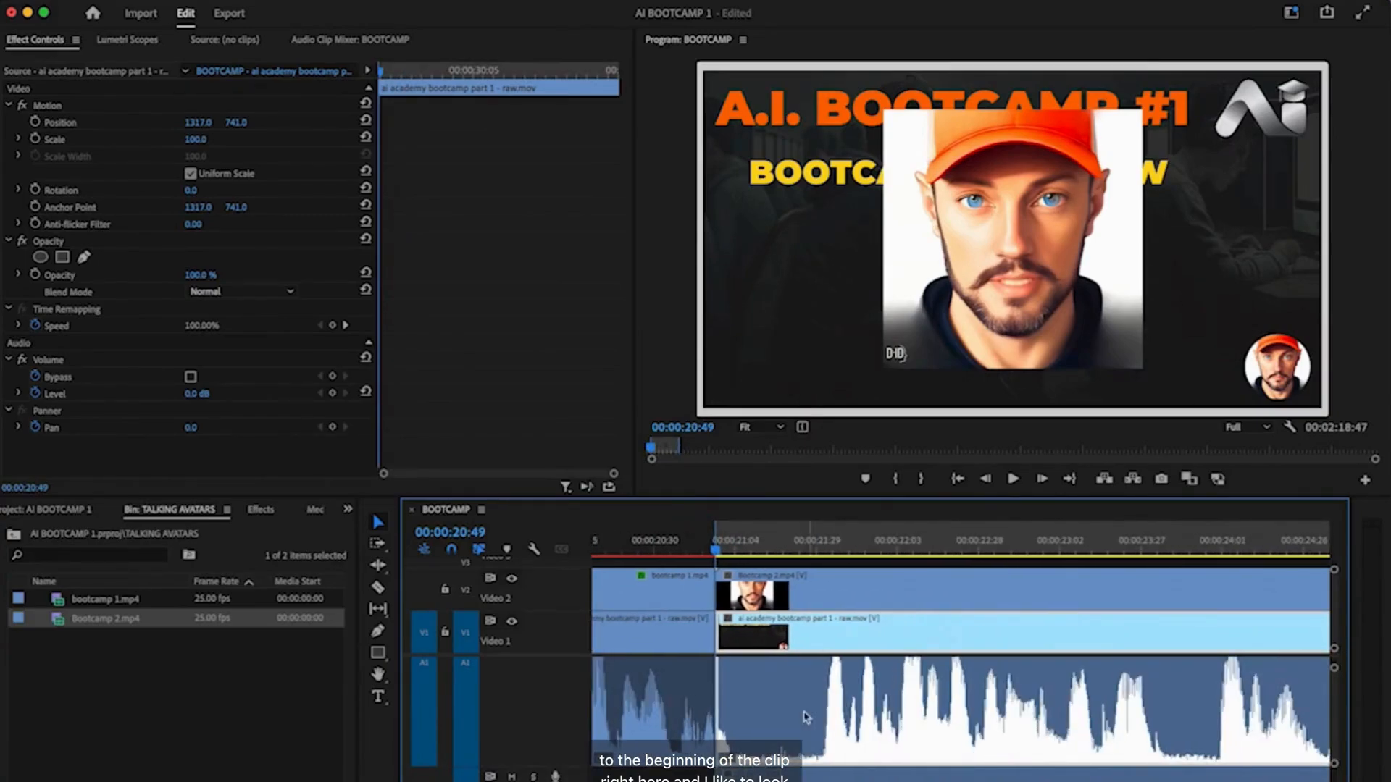
scroll(829, 724, down, 2)
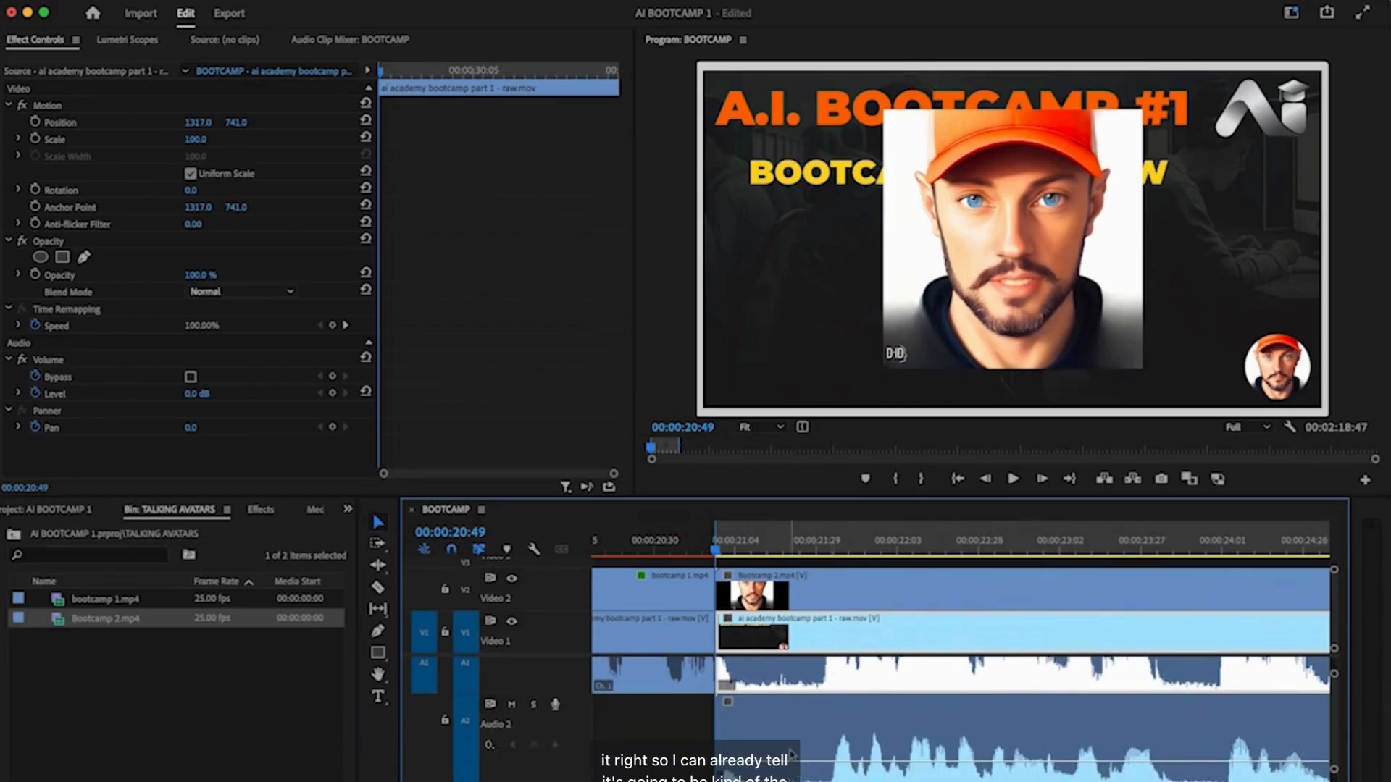
- Split Bootcamp 2.mp4 and delete its opening piece
key(c)
click(753, 766)
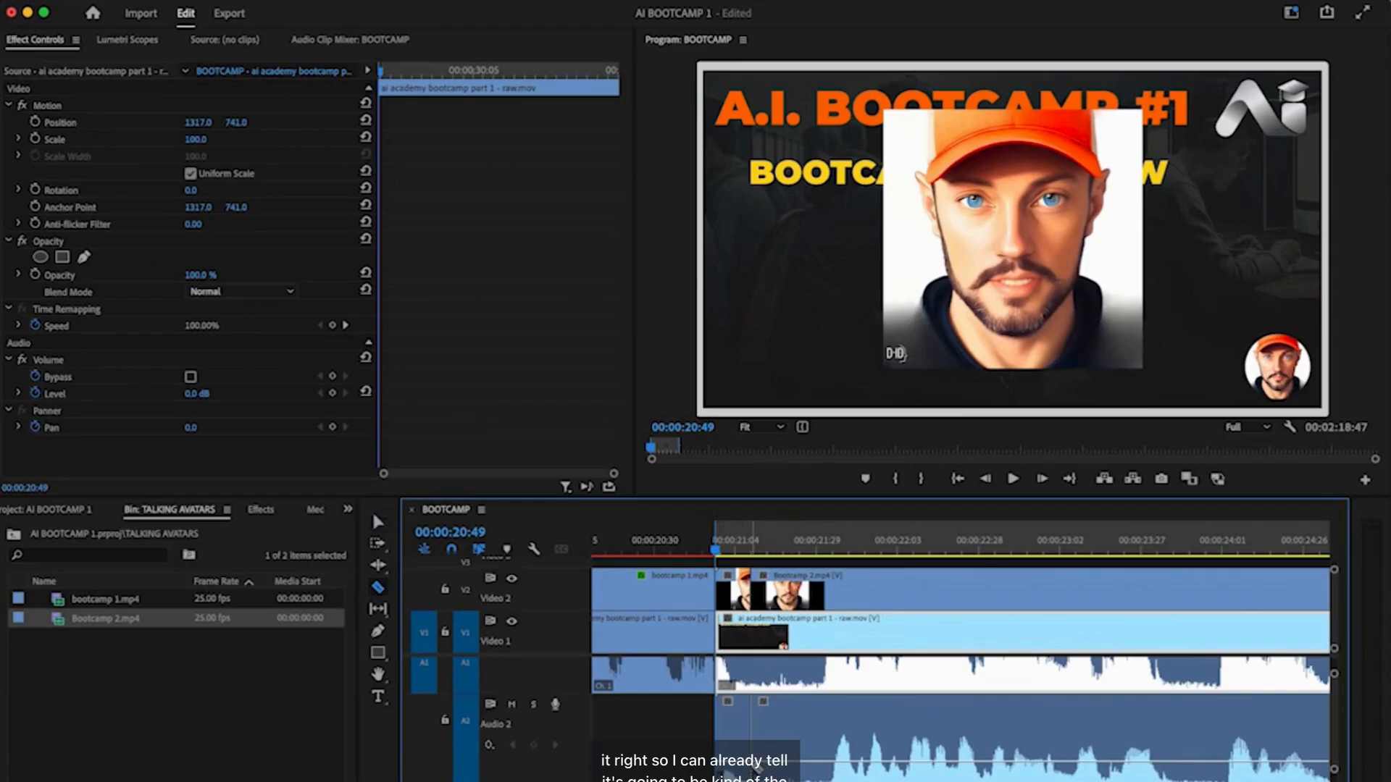
key(v)
click(734, 740)
key(Delete)
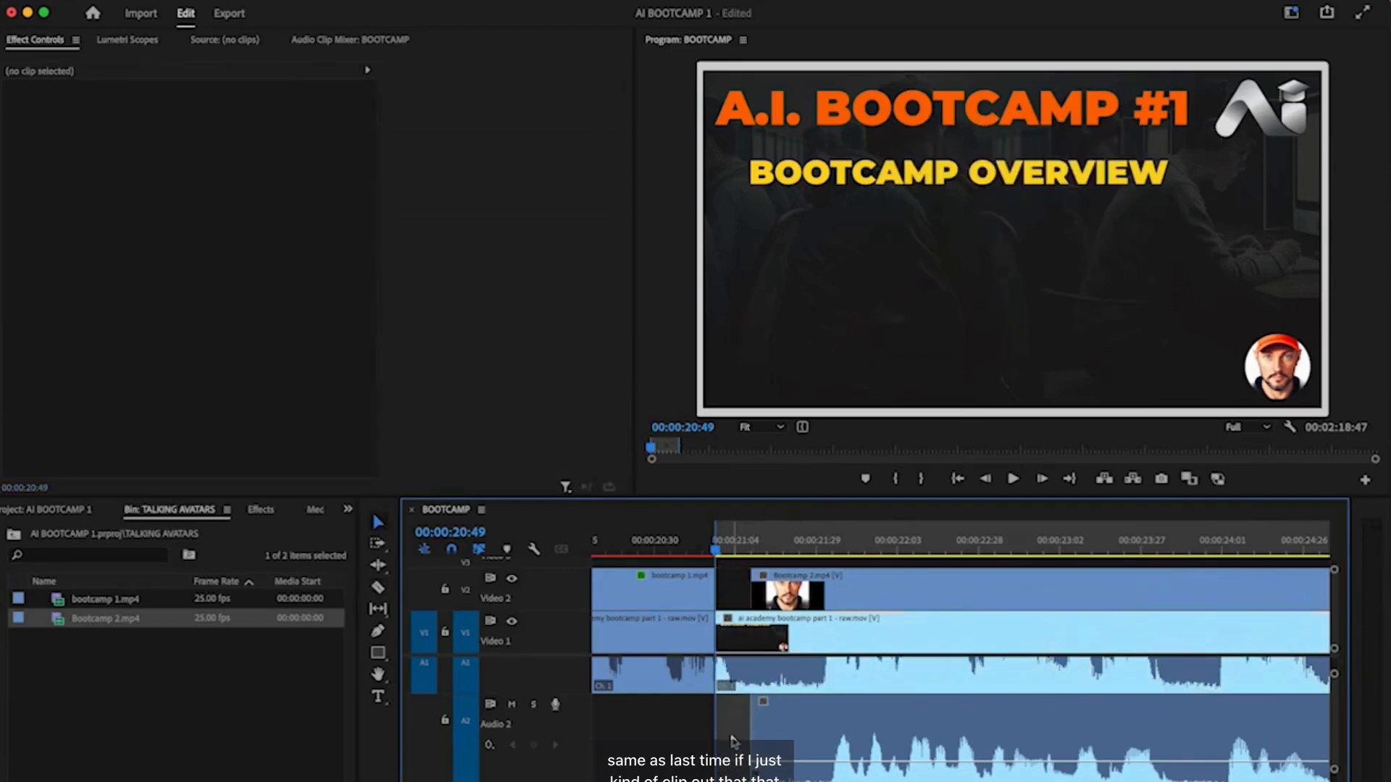
- Nudge the avatar clip for audio sync and extend its start back to the V1 cut
drag(797, 736, 780, 736)
key(space)
key(space)
scroll(818, 753, up, 5)
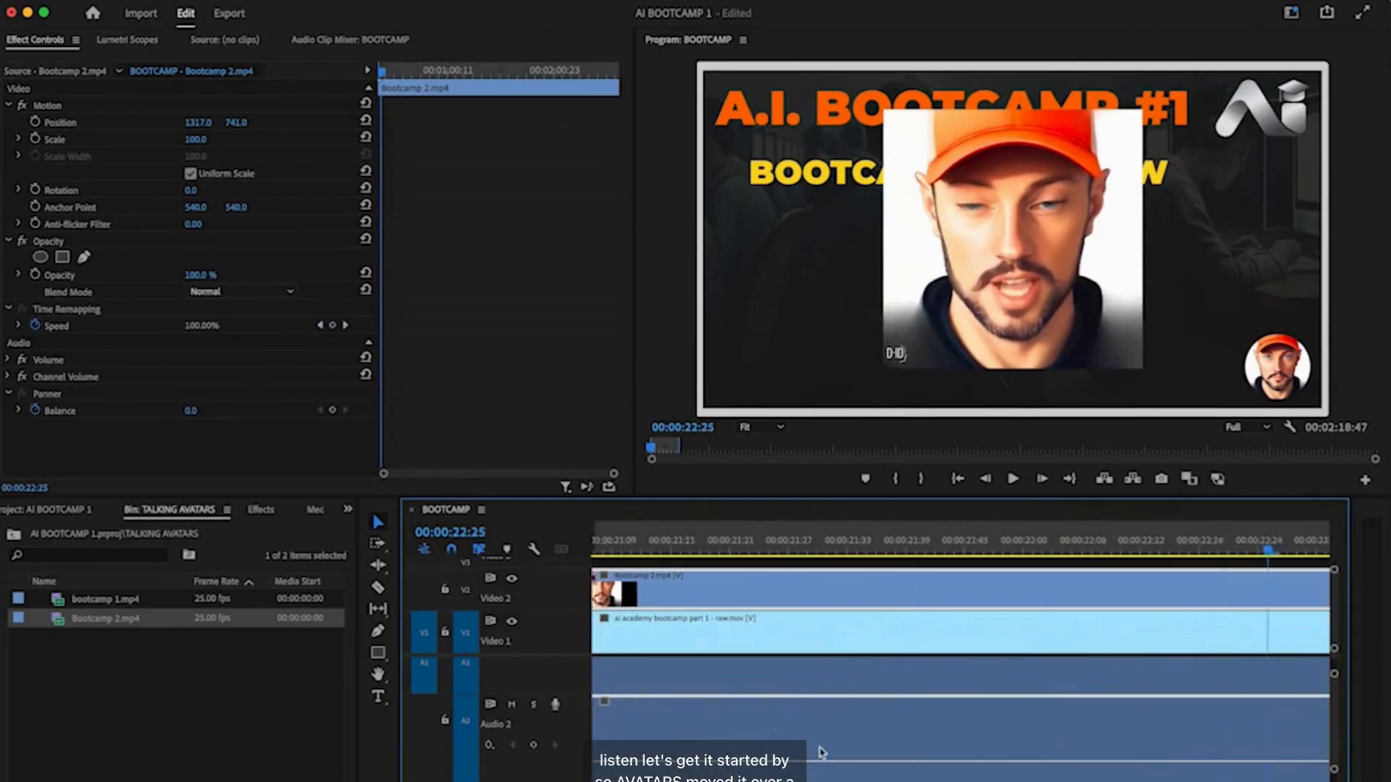
drag(812, 723, 824, 722)
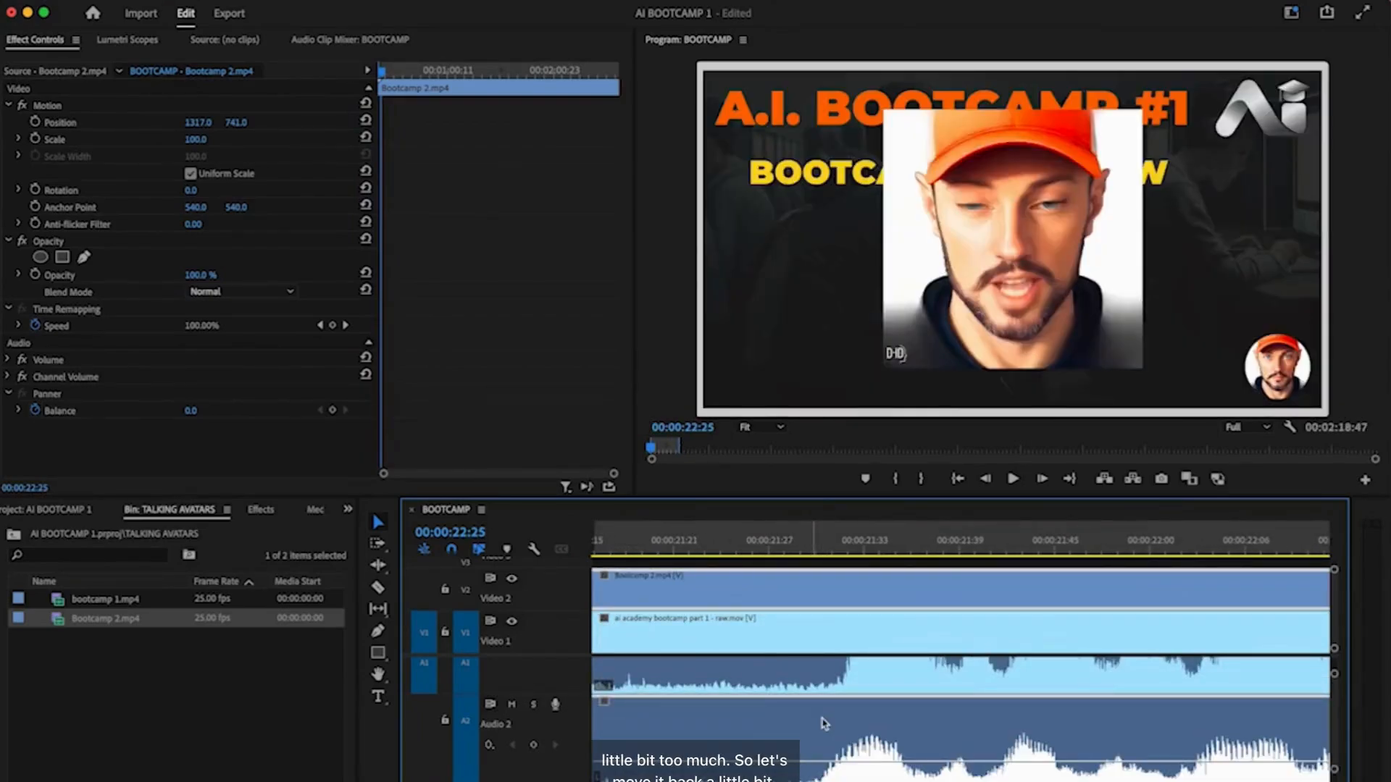
key(space)
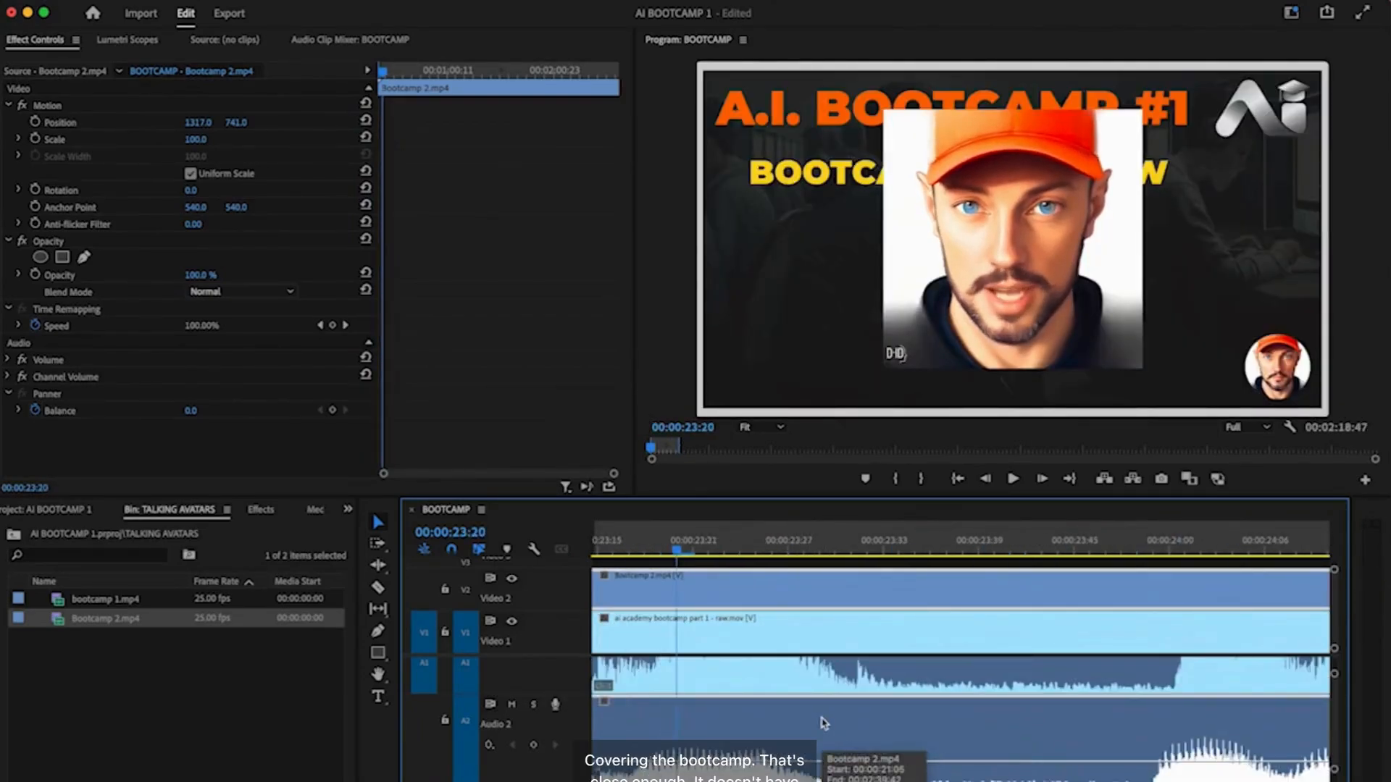
scroll(847, 739, down, 5)
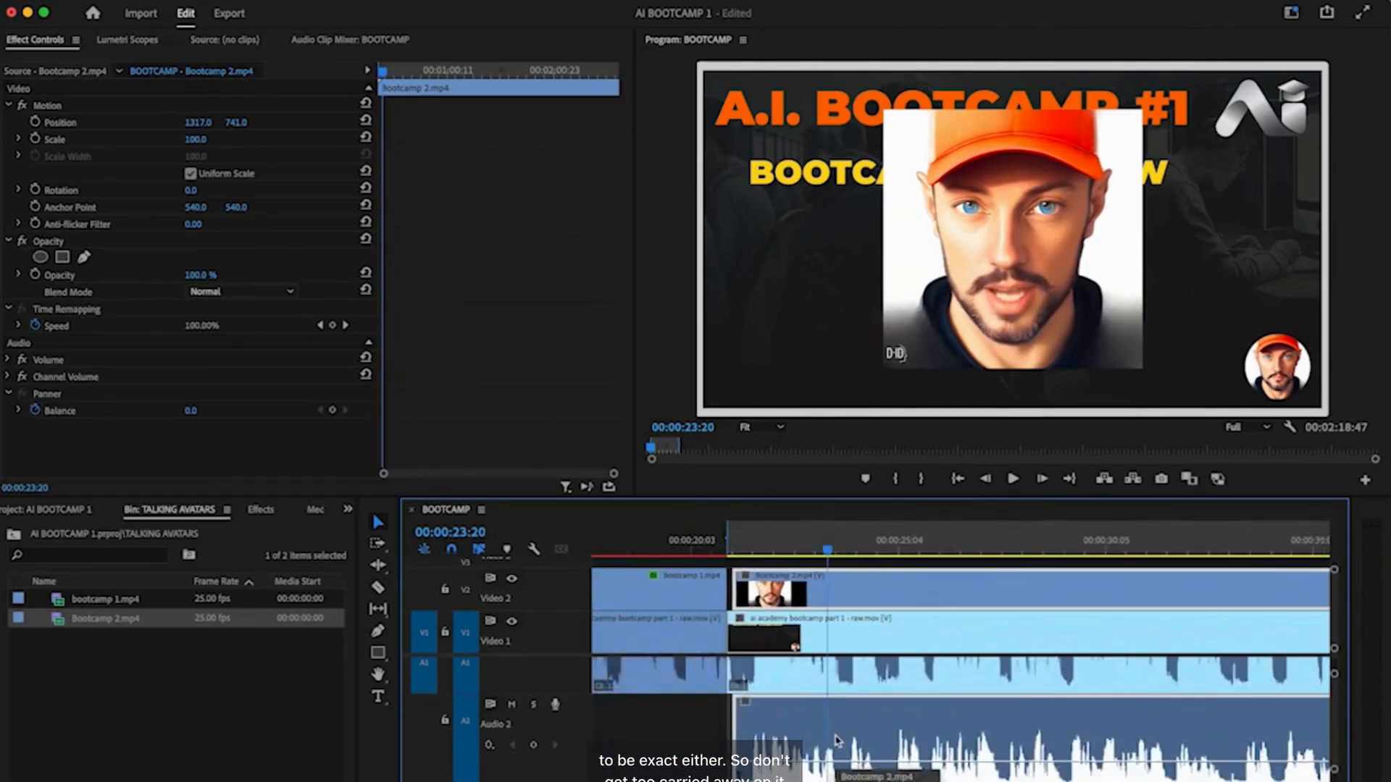
drag(734, 719, 728, 719)
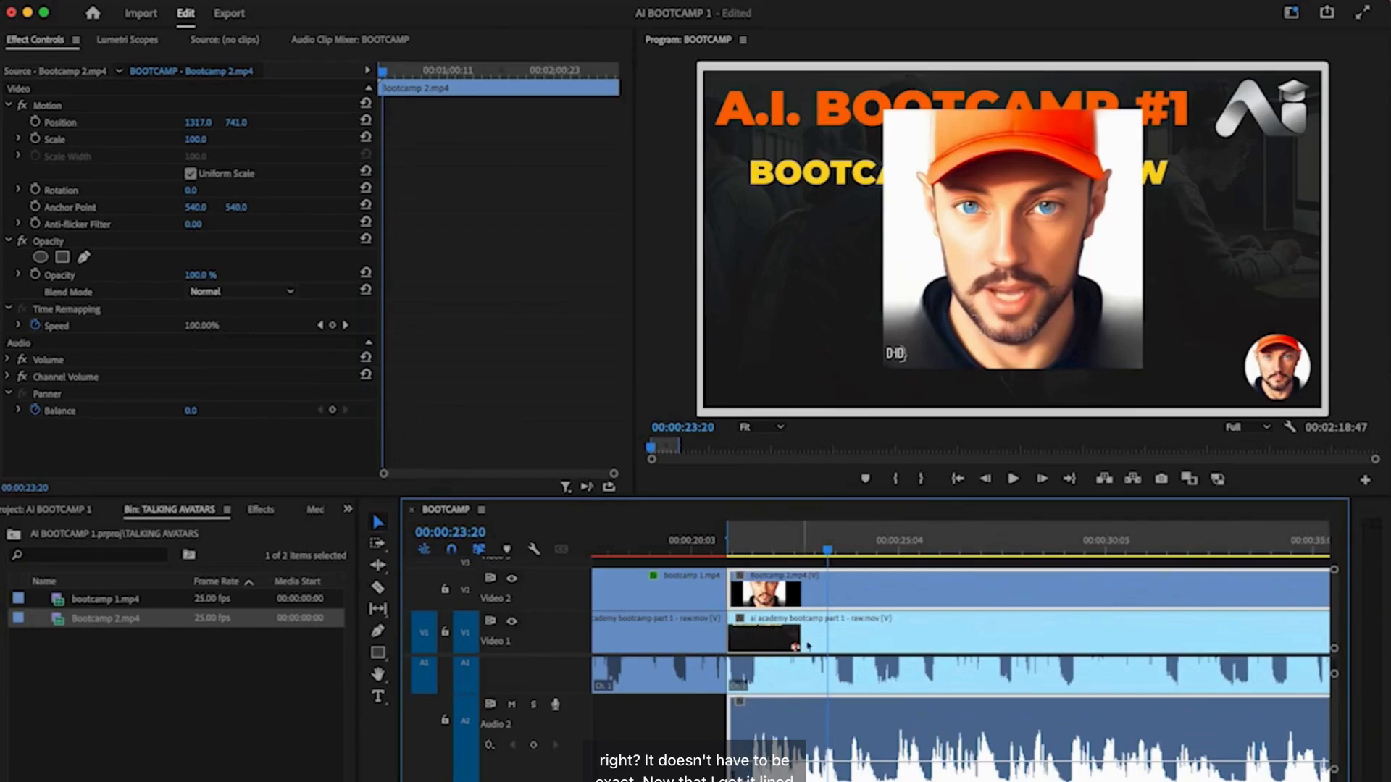
- Unlink Bootcamp 2.mp4 and delete its A2 audio, then compare it with circle-cropped Bootcamp 1
right_click(856, 719)
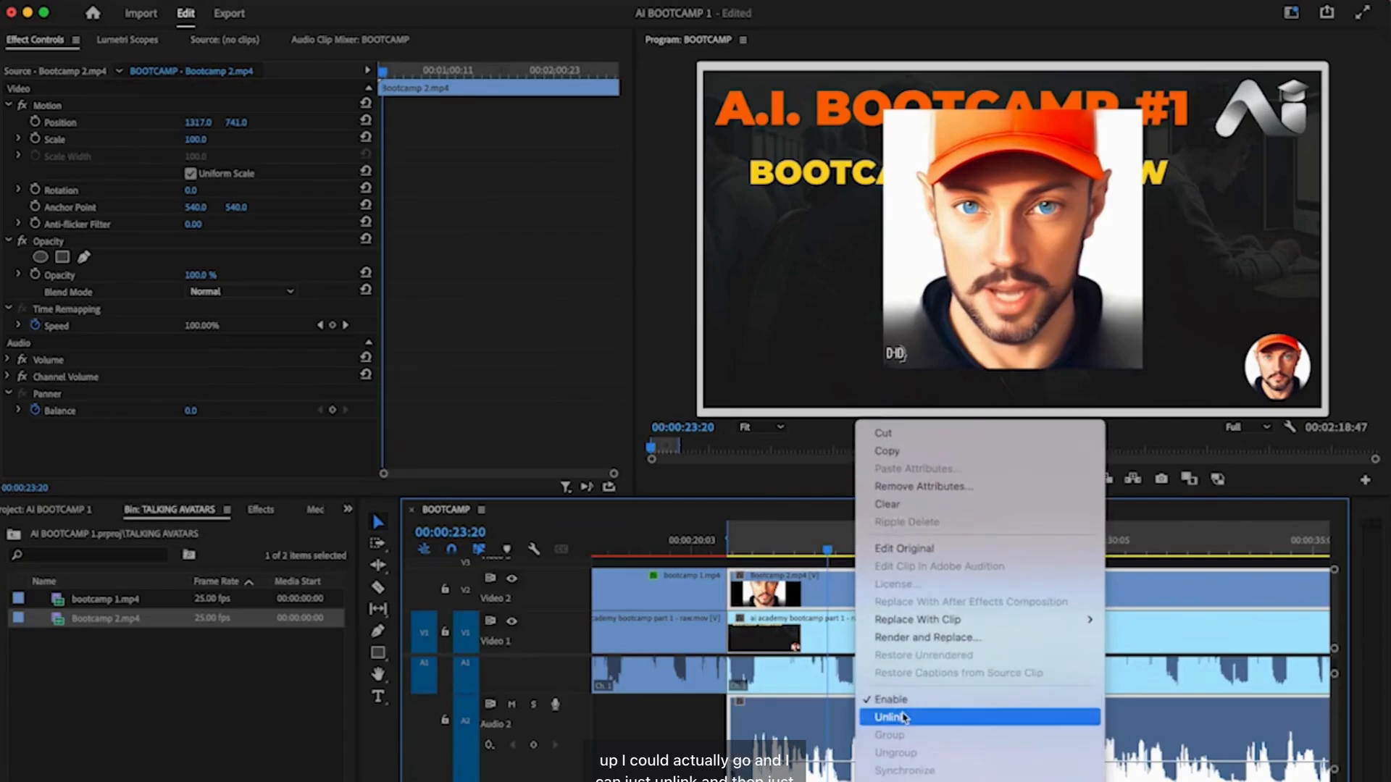
click(905, 717)
click(659, 739)
click(857, 728)
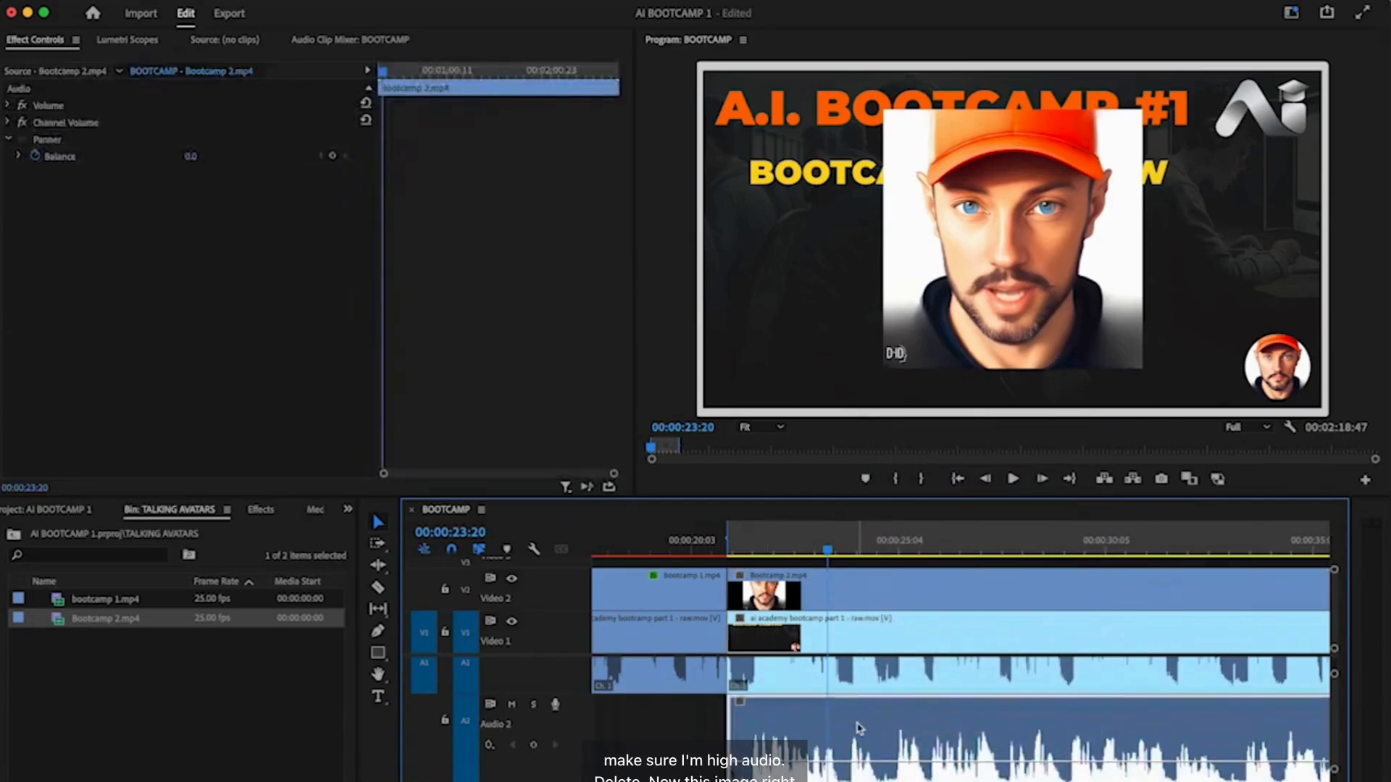
key(Delete)
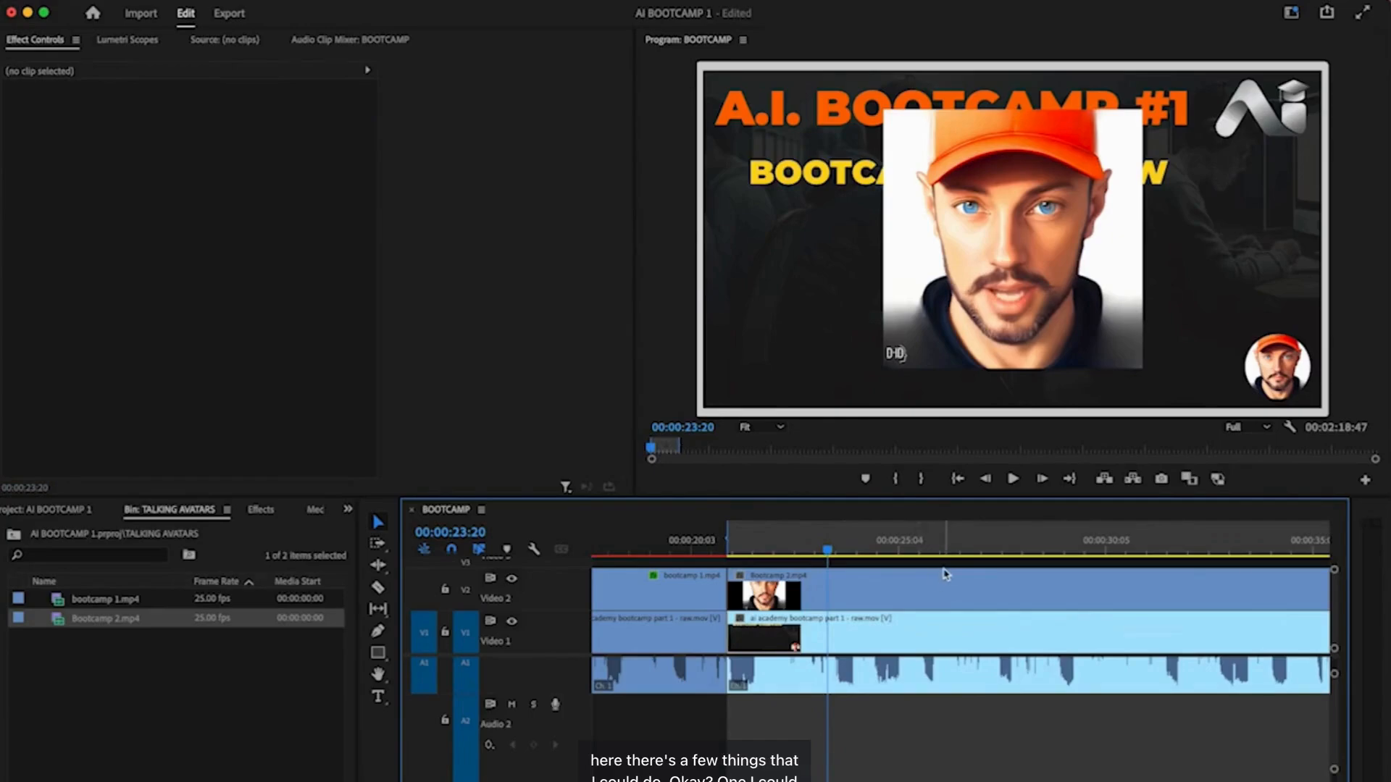
click(838, 601)
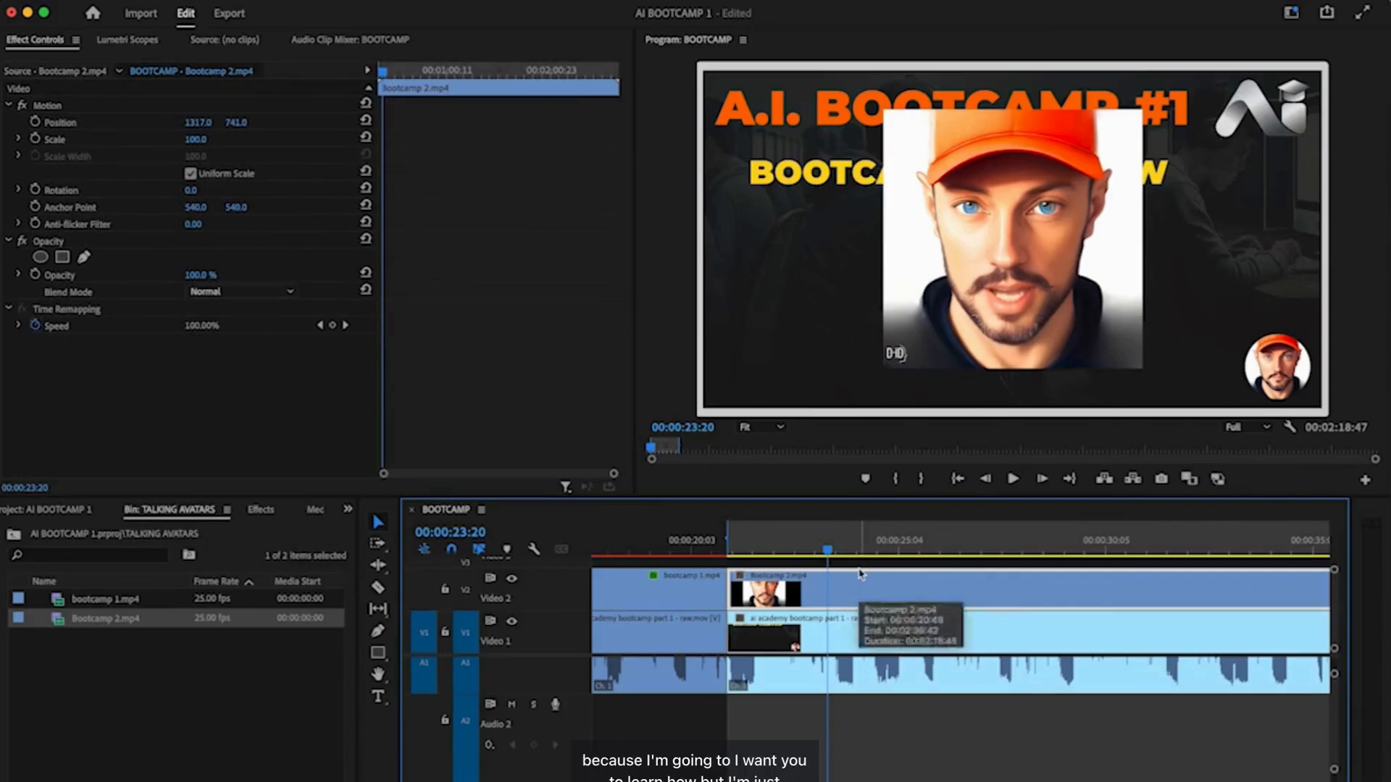
click(710, 594)
click(671, 549)
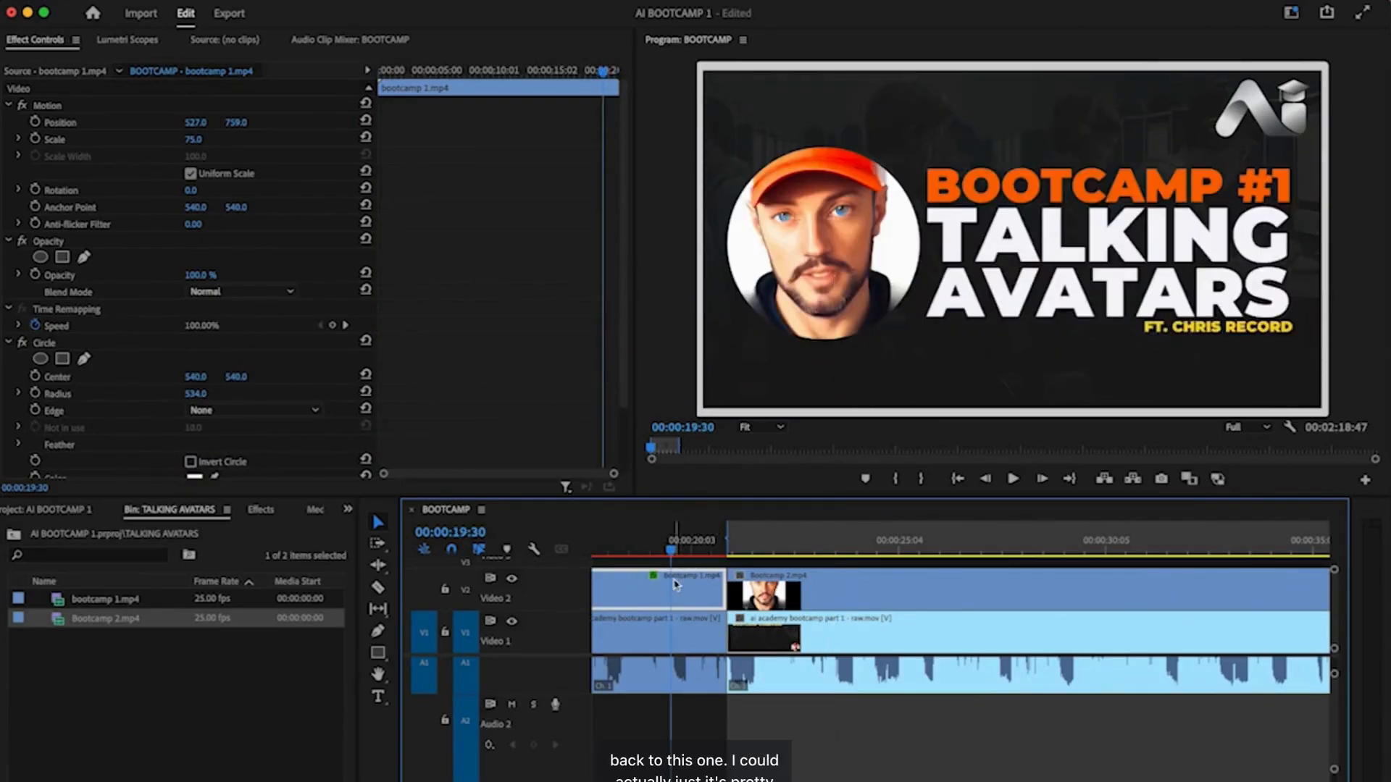
key(minus)
key(minus)
key(minus)
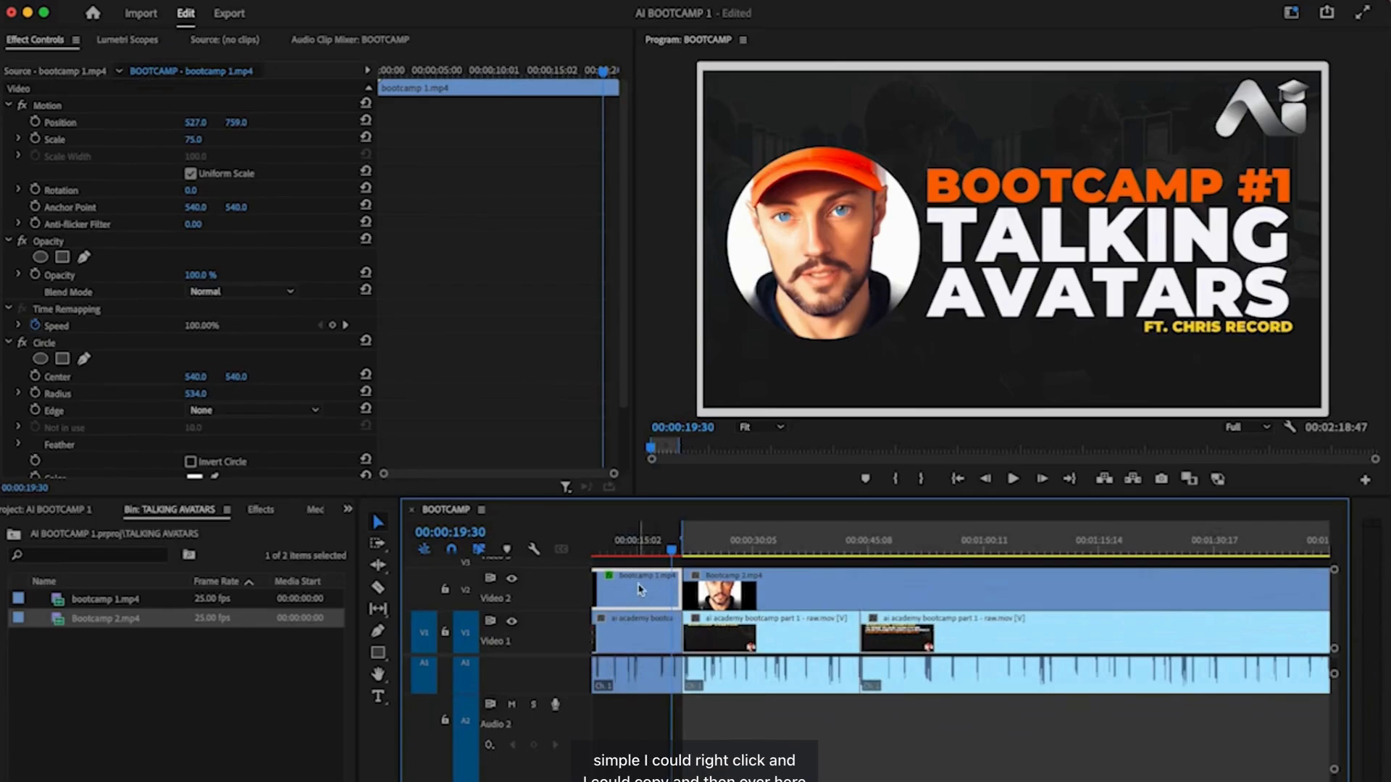
right_click(639, 589)
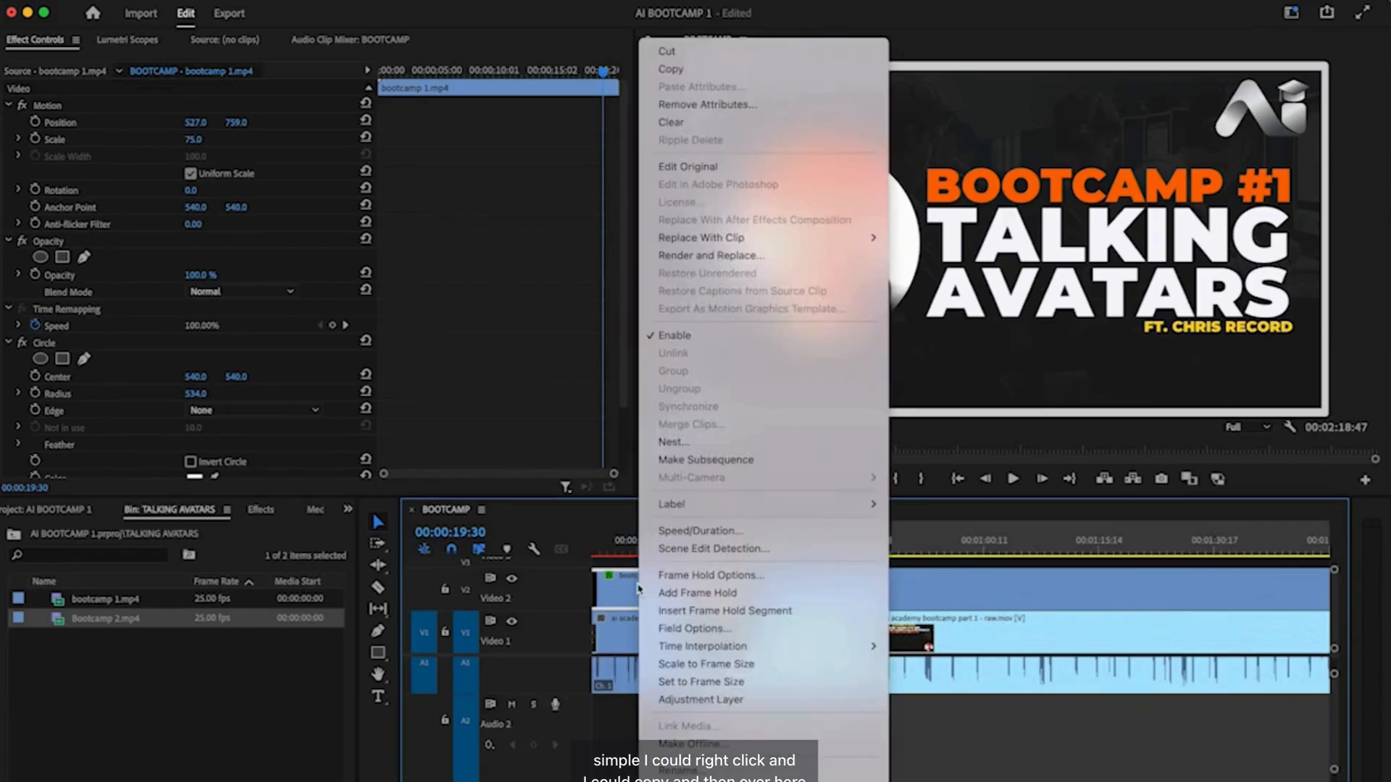
click(692, 76)
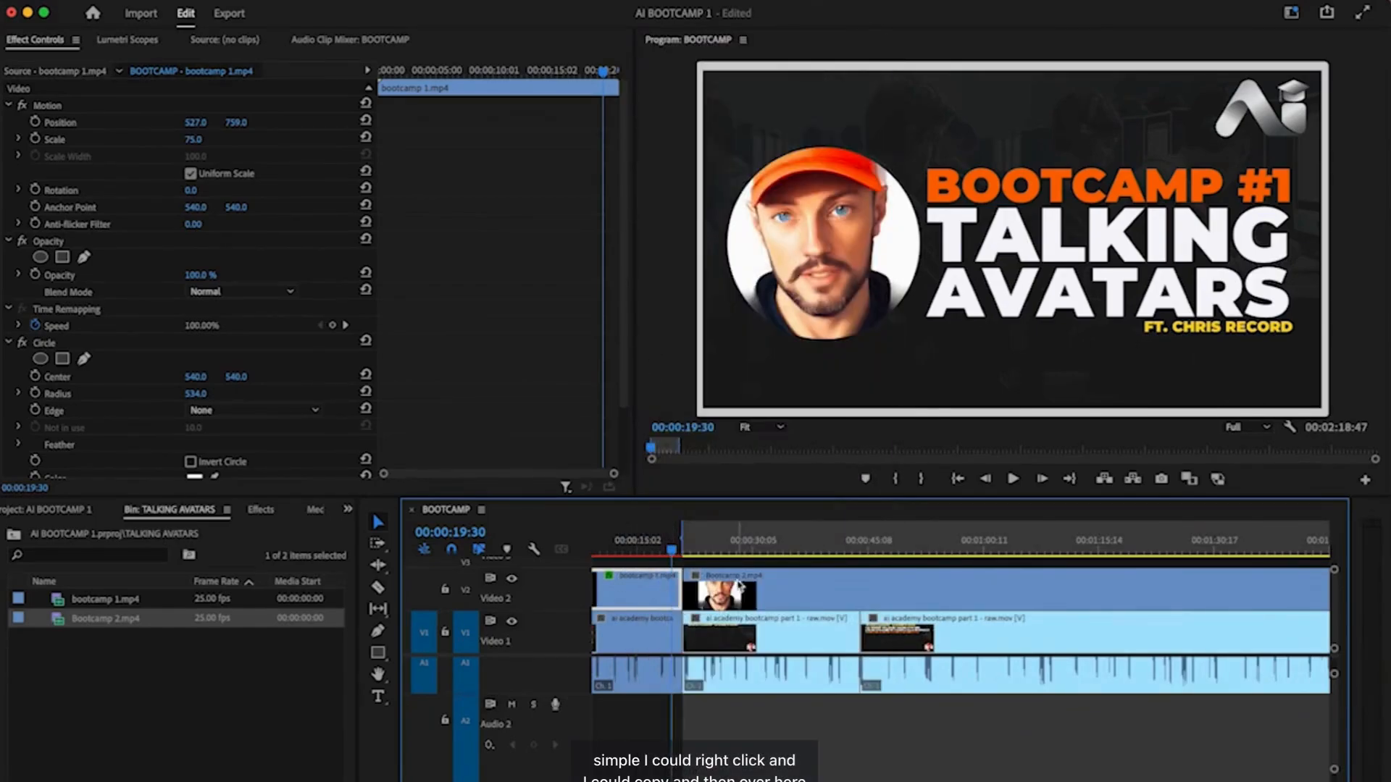
click(741, 548)
click(743, 582)
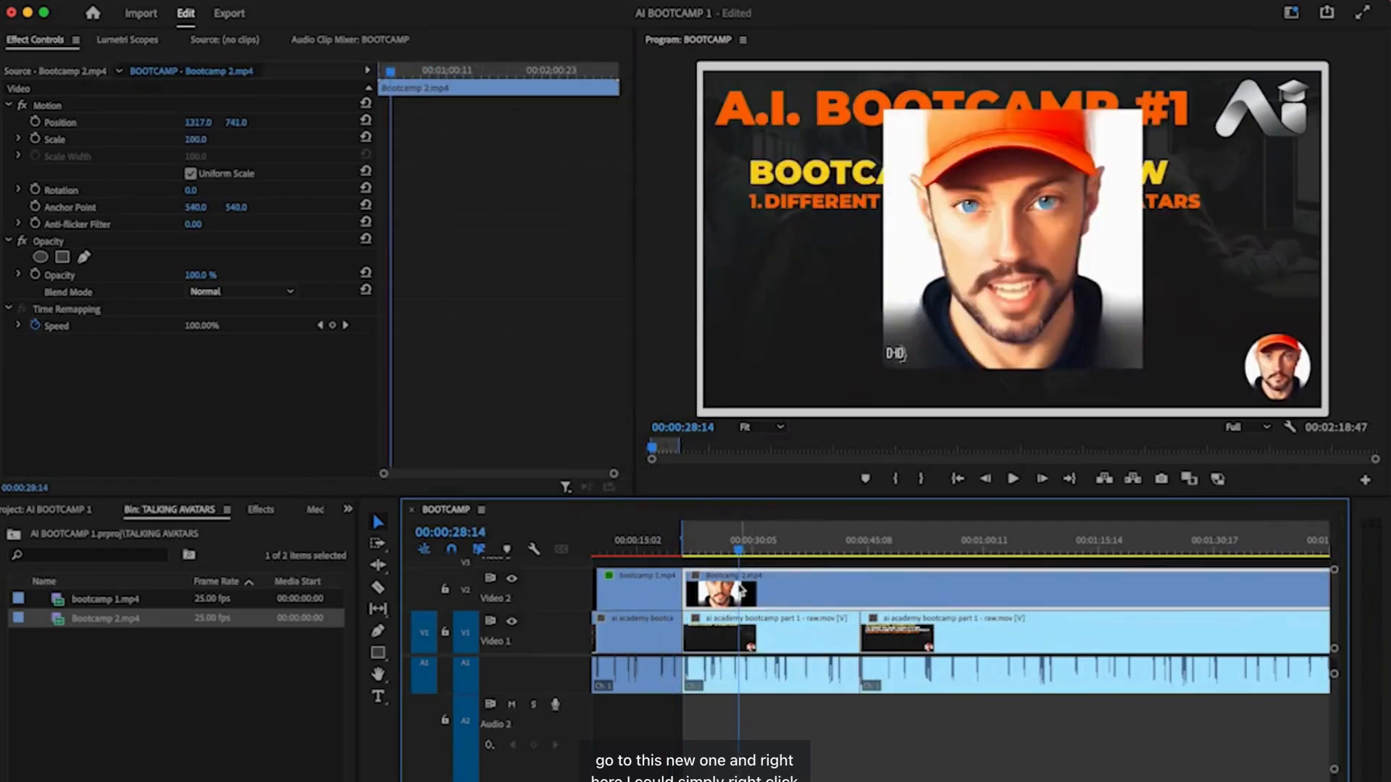
right_click(740, 589)
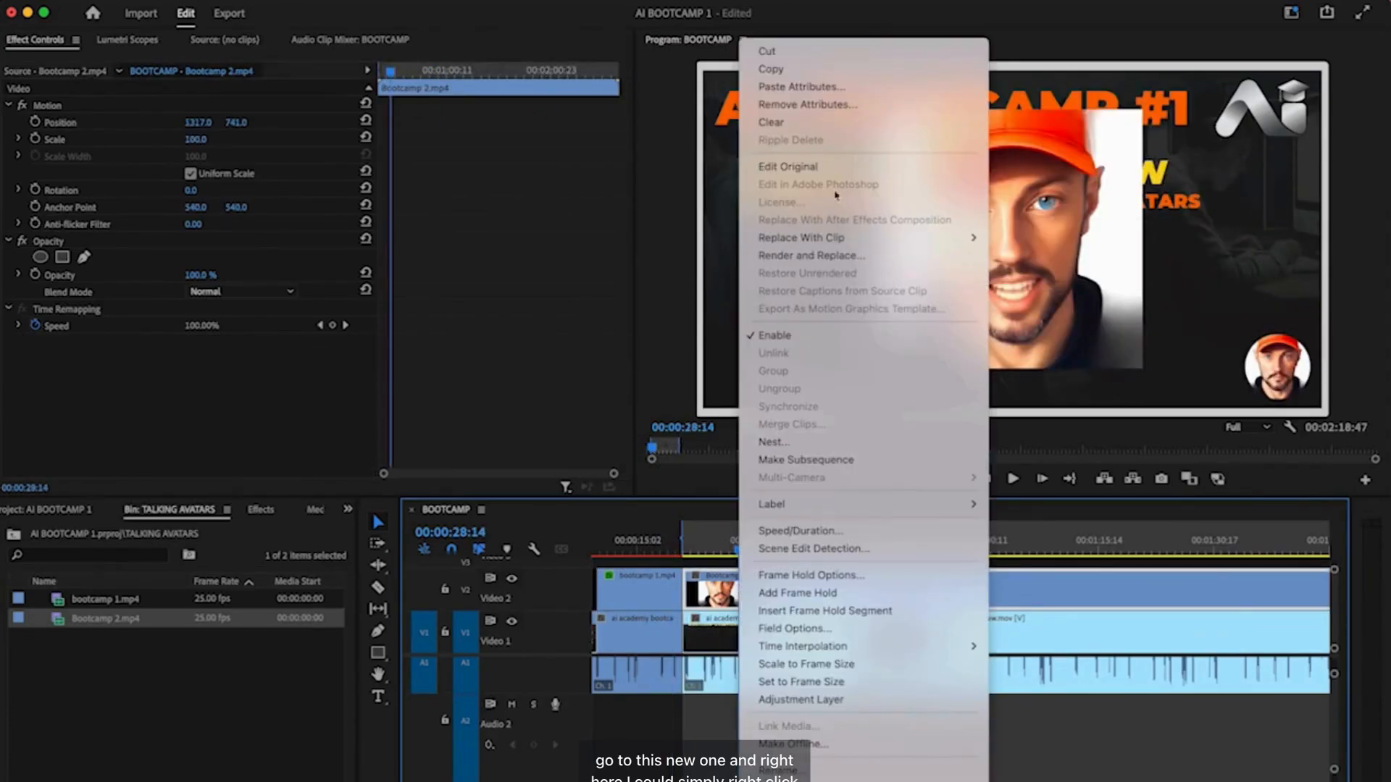
click(845, 97)
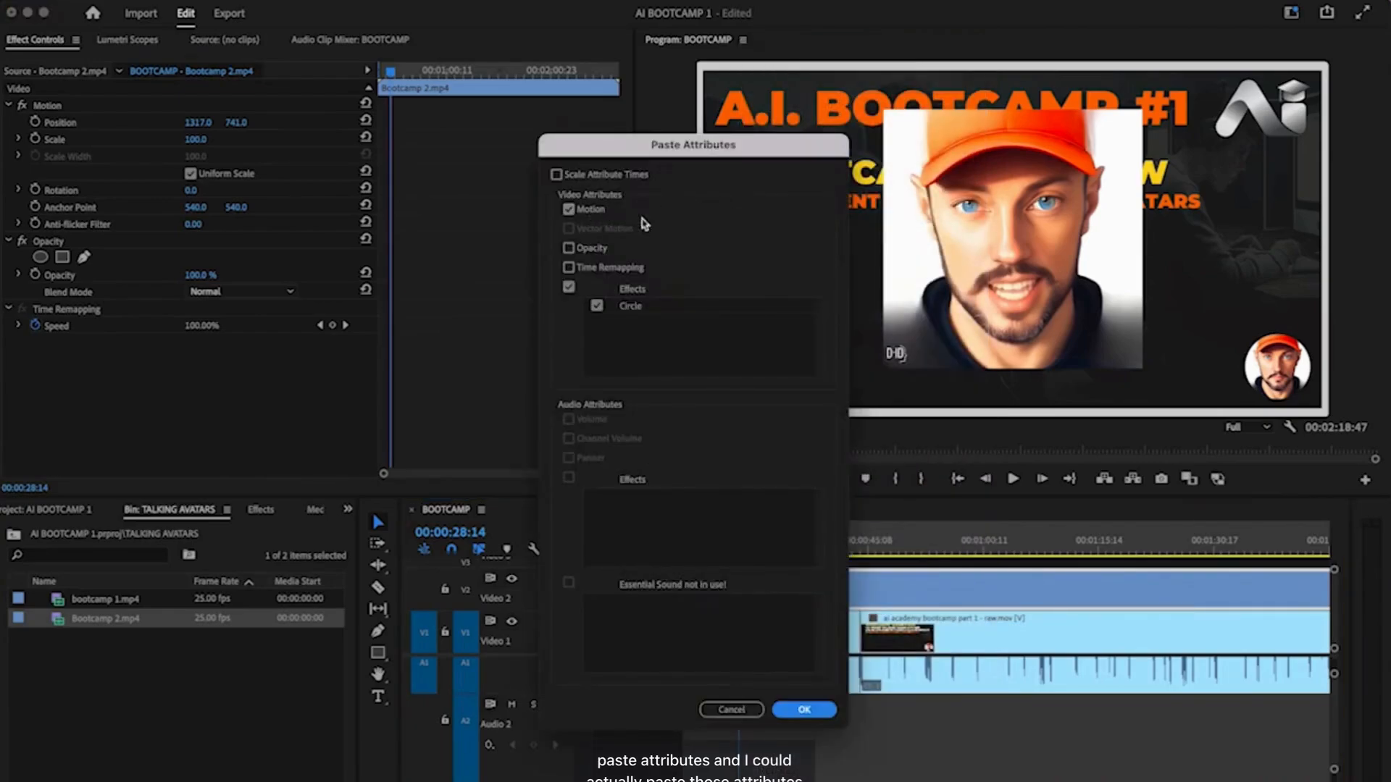
click(804, 710)
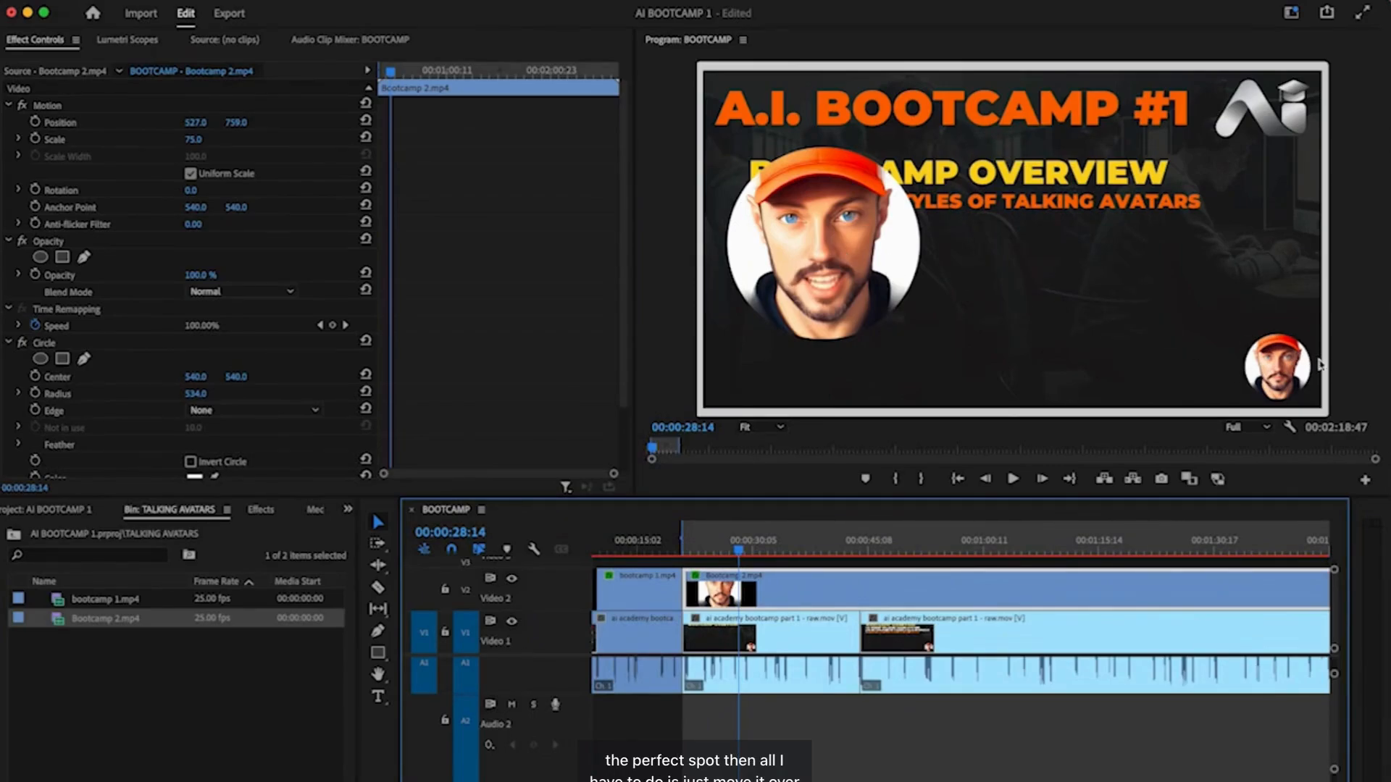
key(super+z)
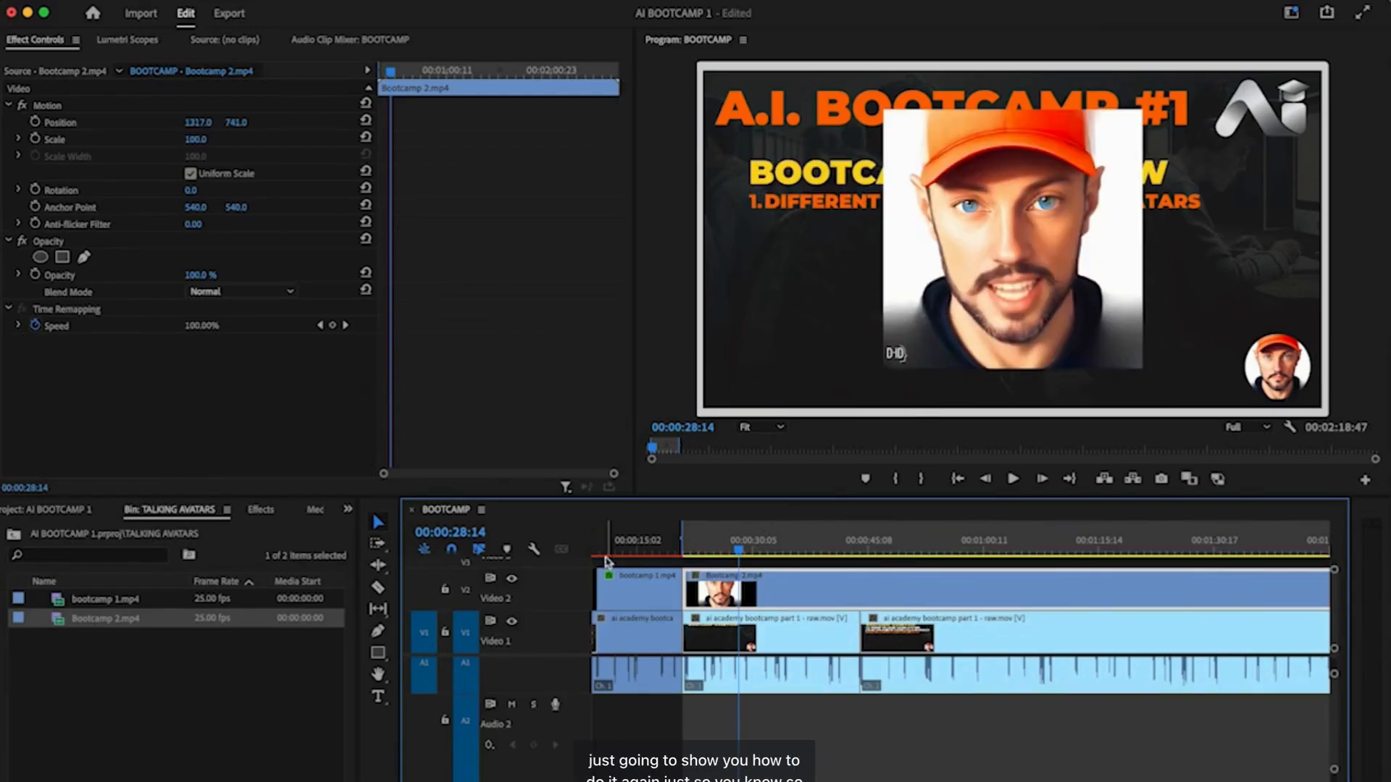
- Apply the Circle effect to Bootcamp 2.mp4 with Stencil Alpha blending and radius 538
click(262, 511)
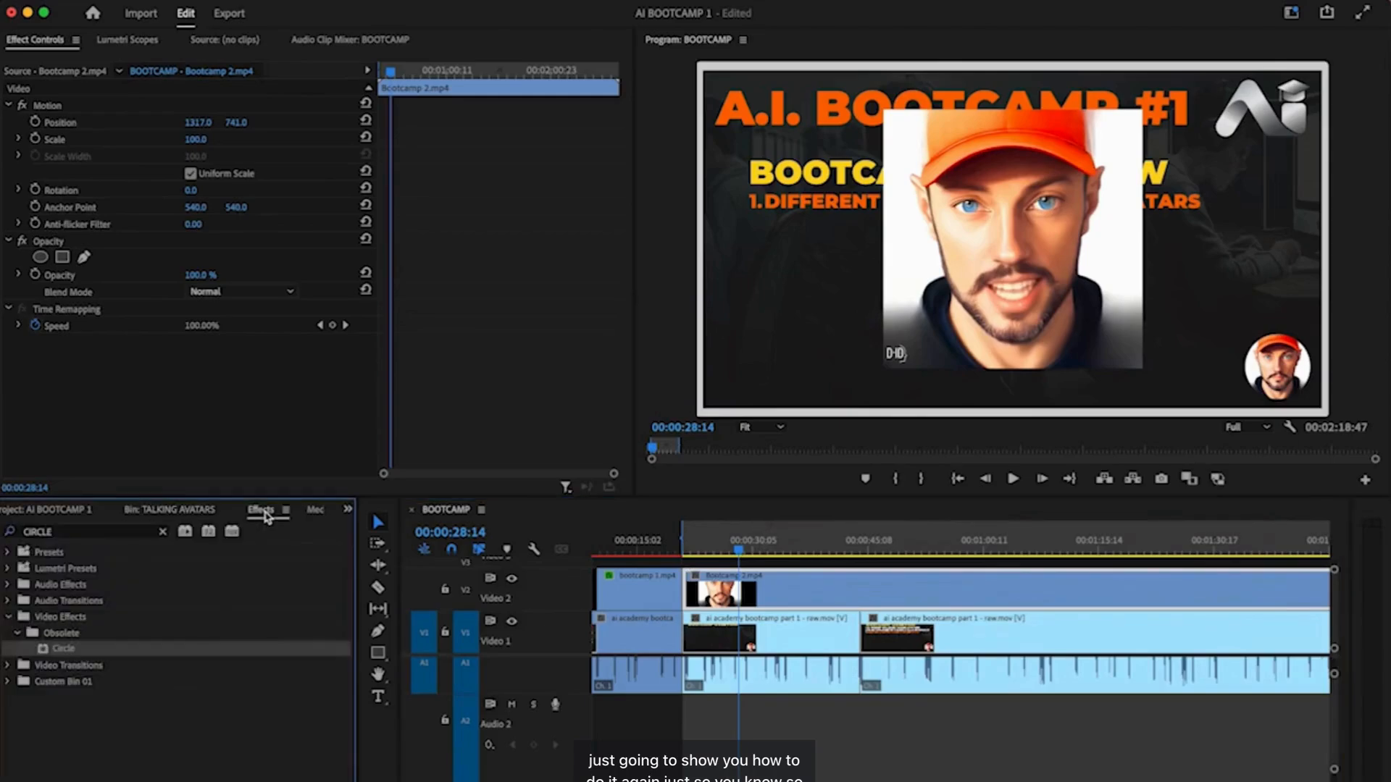
drag(71, 650, 778, 591)
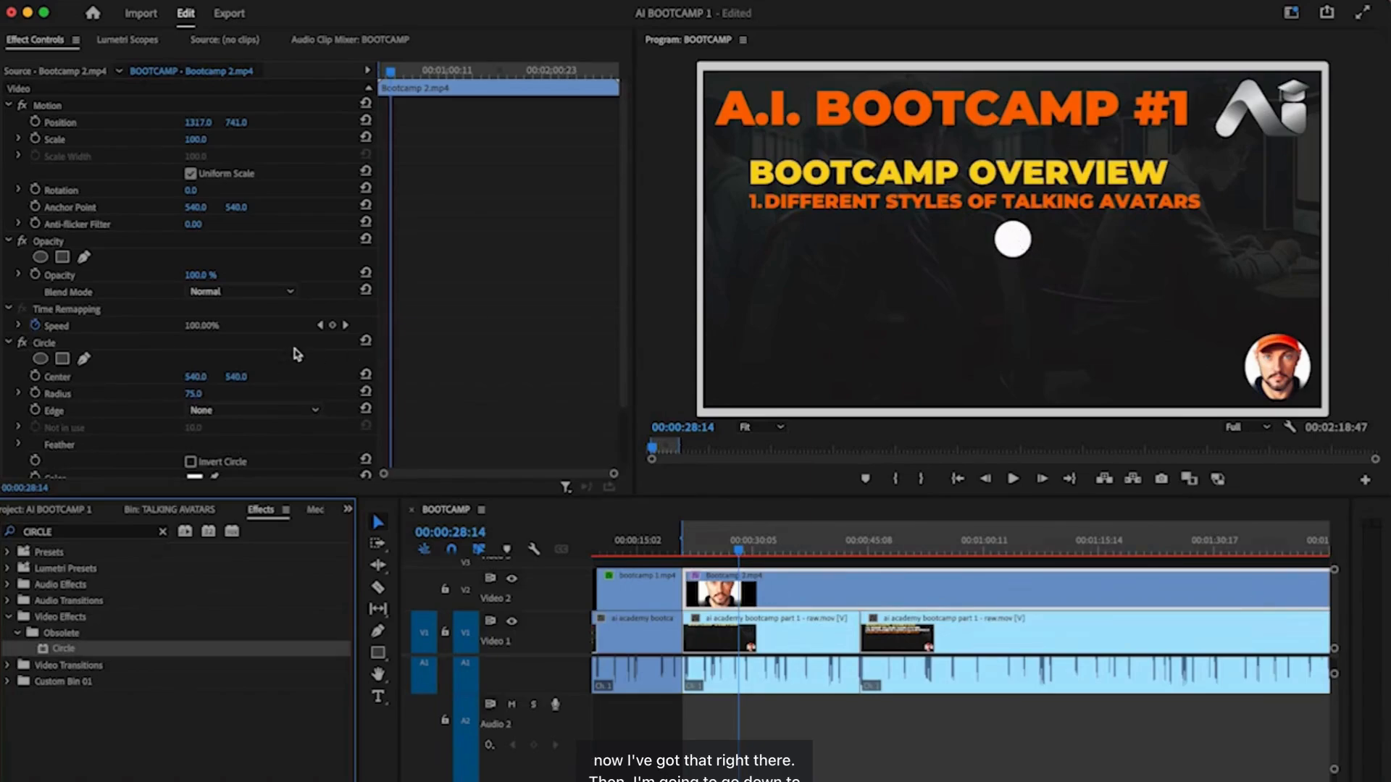
scroll(297, 355, down, 3)
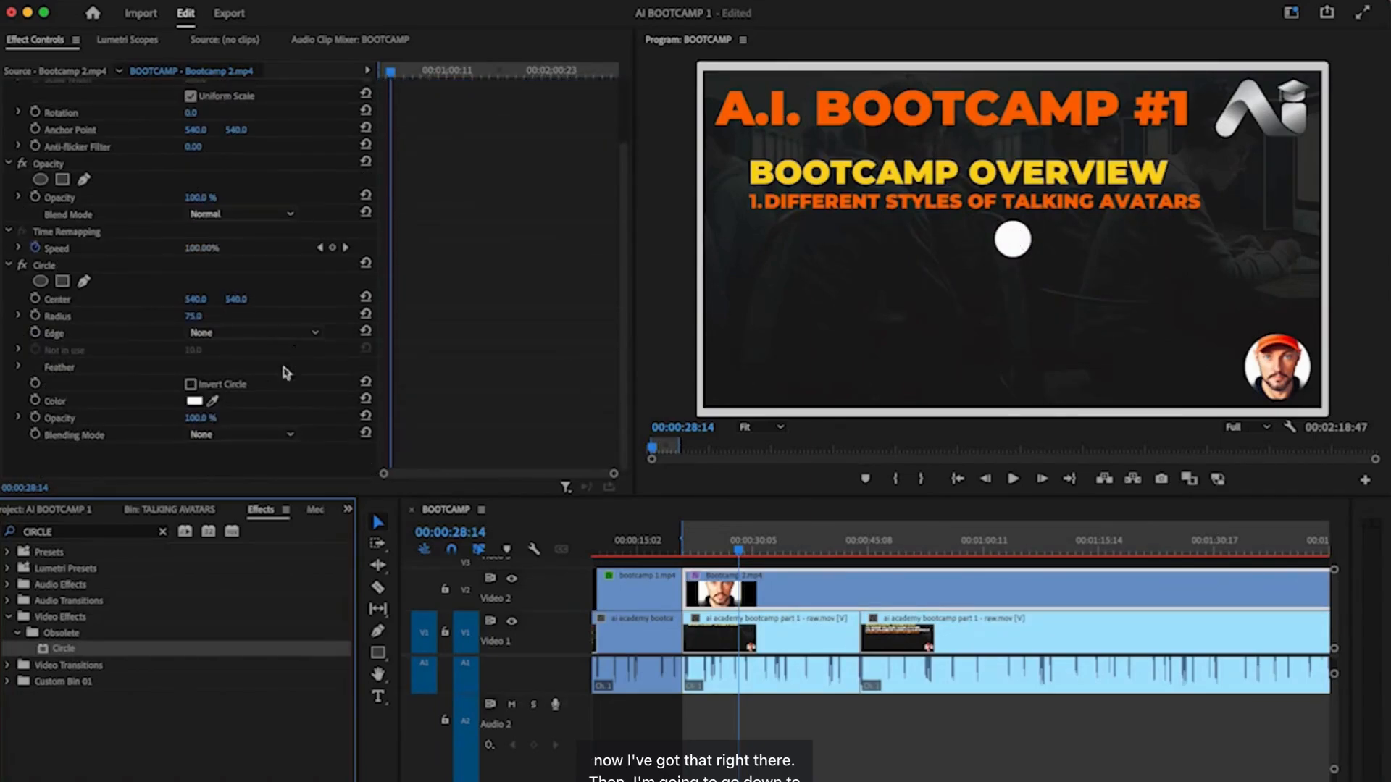
click(239, 435)
click(242, 486)
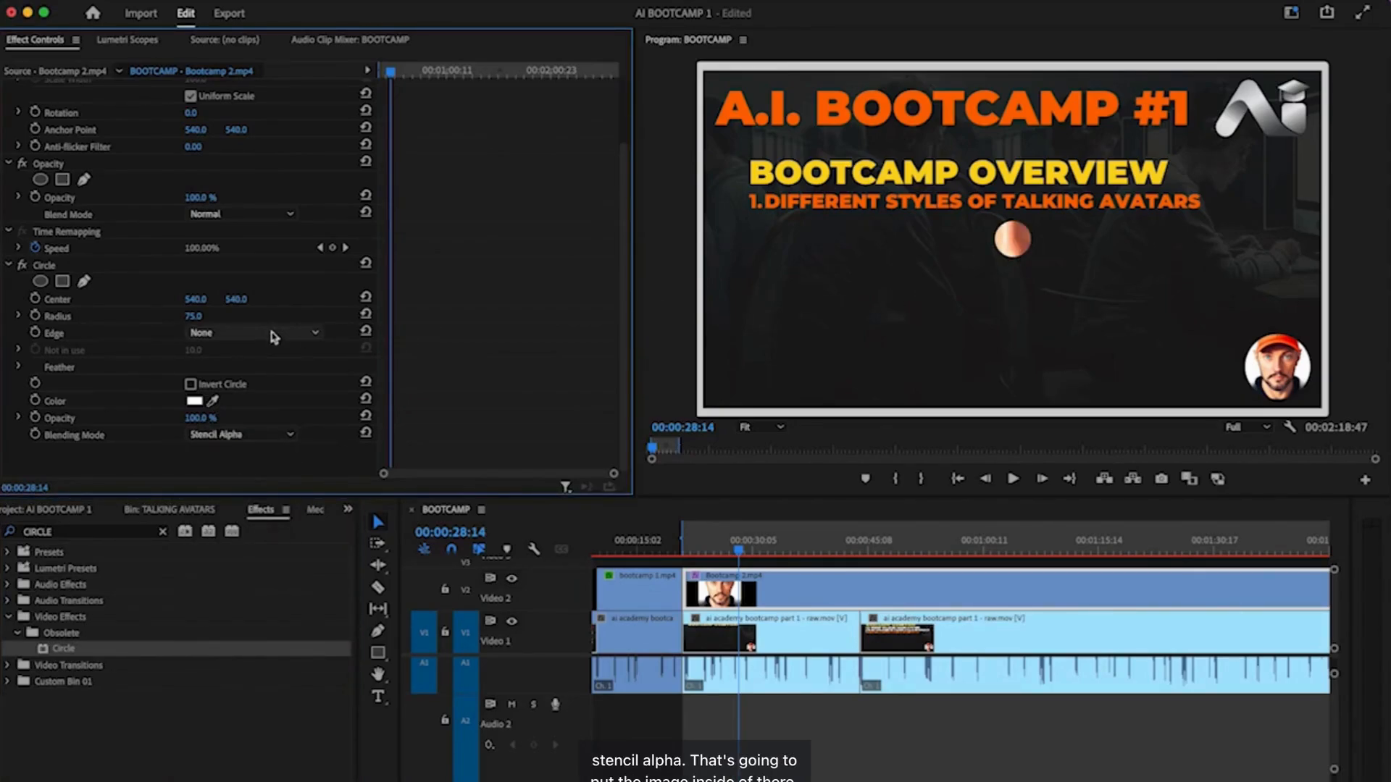
drag(192, 317, 345, 316)
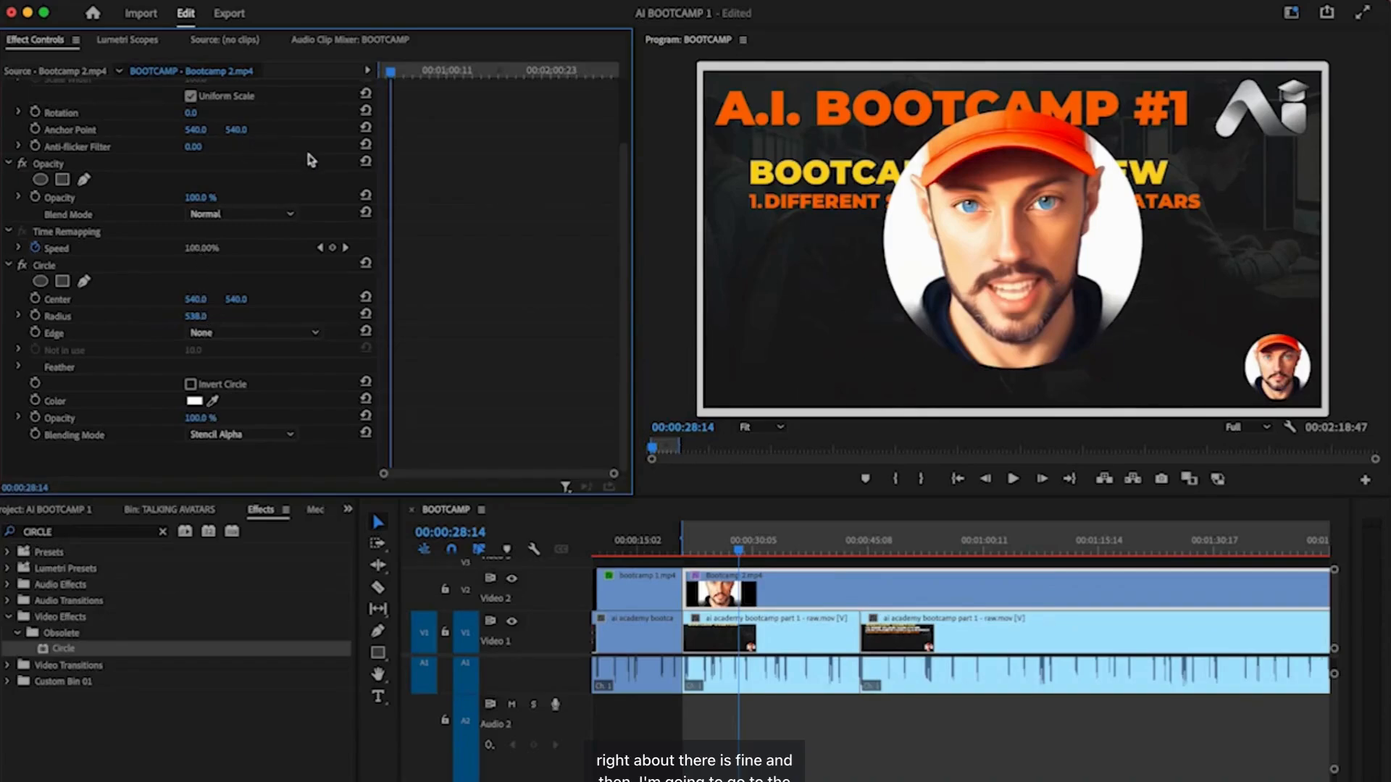
scroll(320, 164, up, 2)
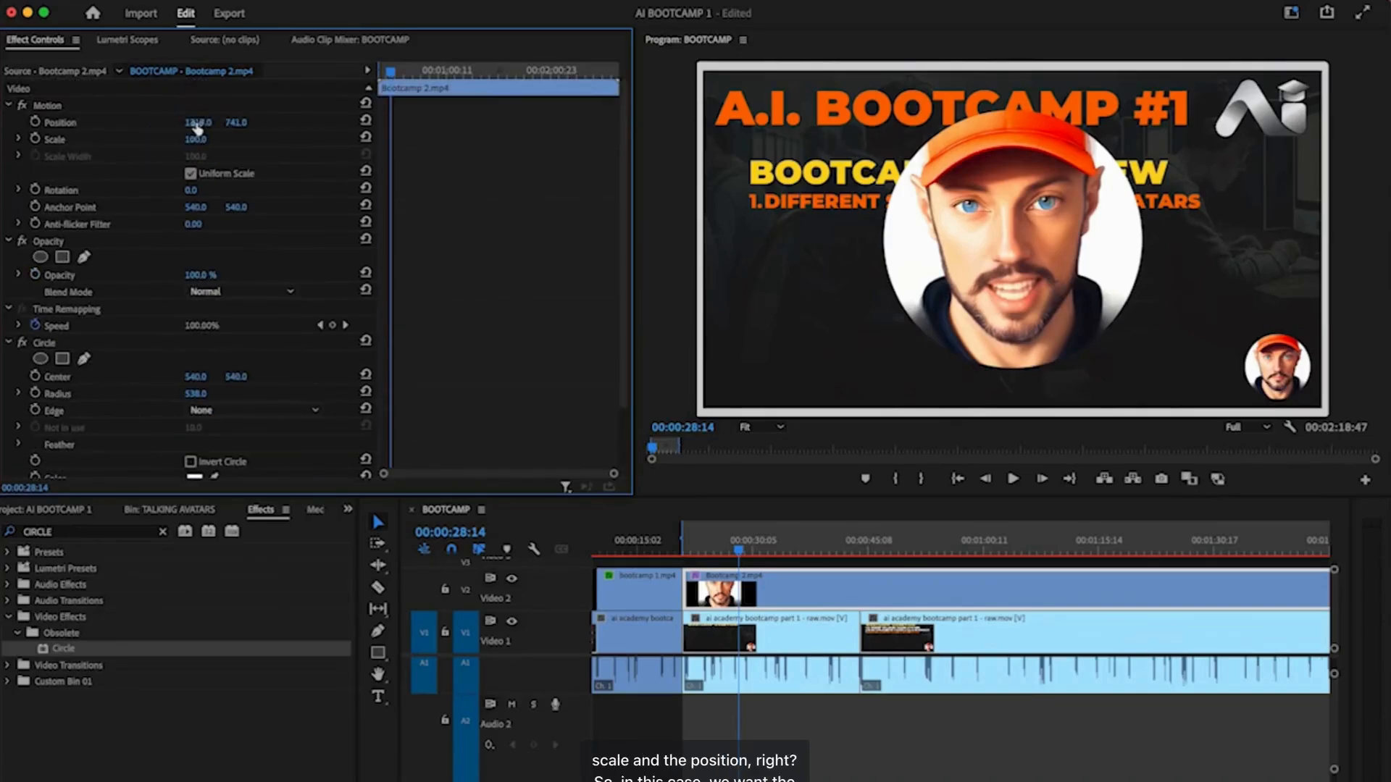
- Set the round avatar's Scale to 27 and Position to 2421, 1272 in the lower-right corner
drag(197, 140, 153, 140)
click(198, 140)
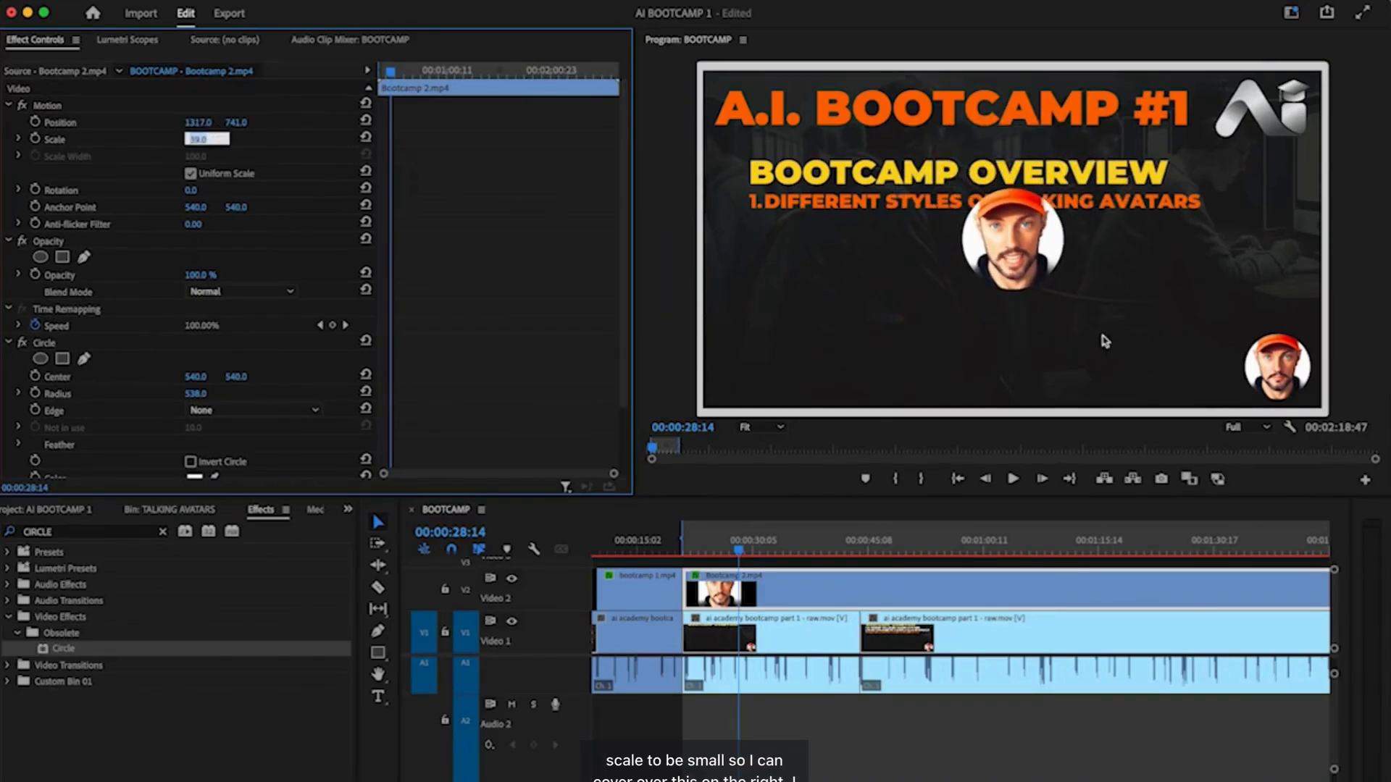
drag(245, 123, 193, 139)
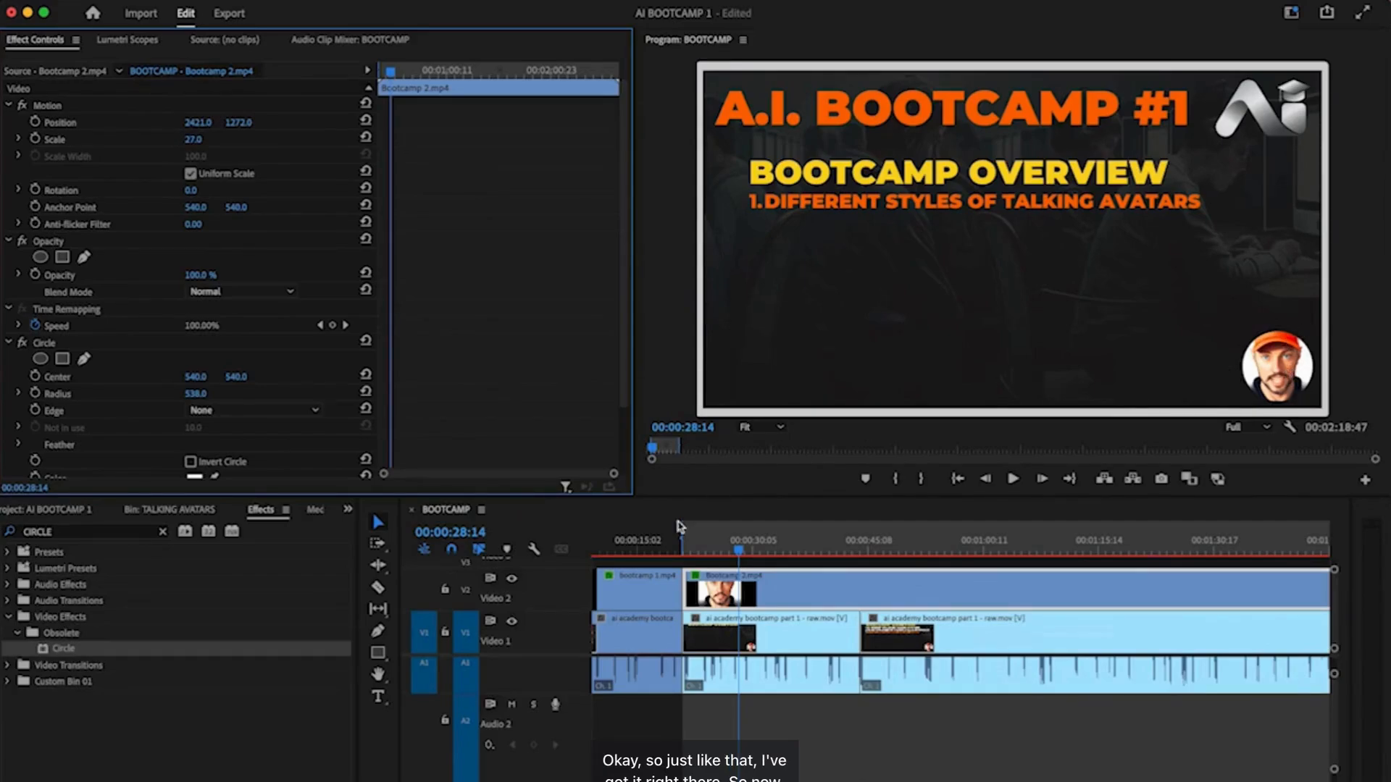
- Play the sequence from 00:00:15:15 and enlarge the Program Monitor
click(641, 549)
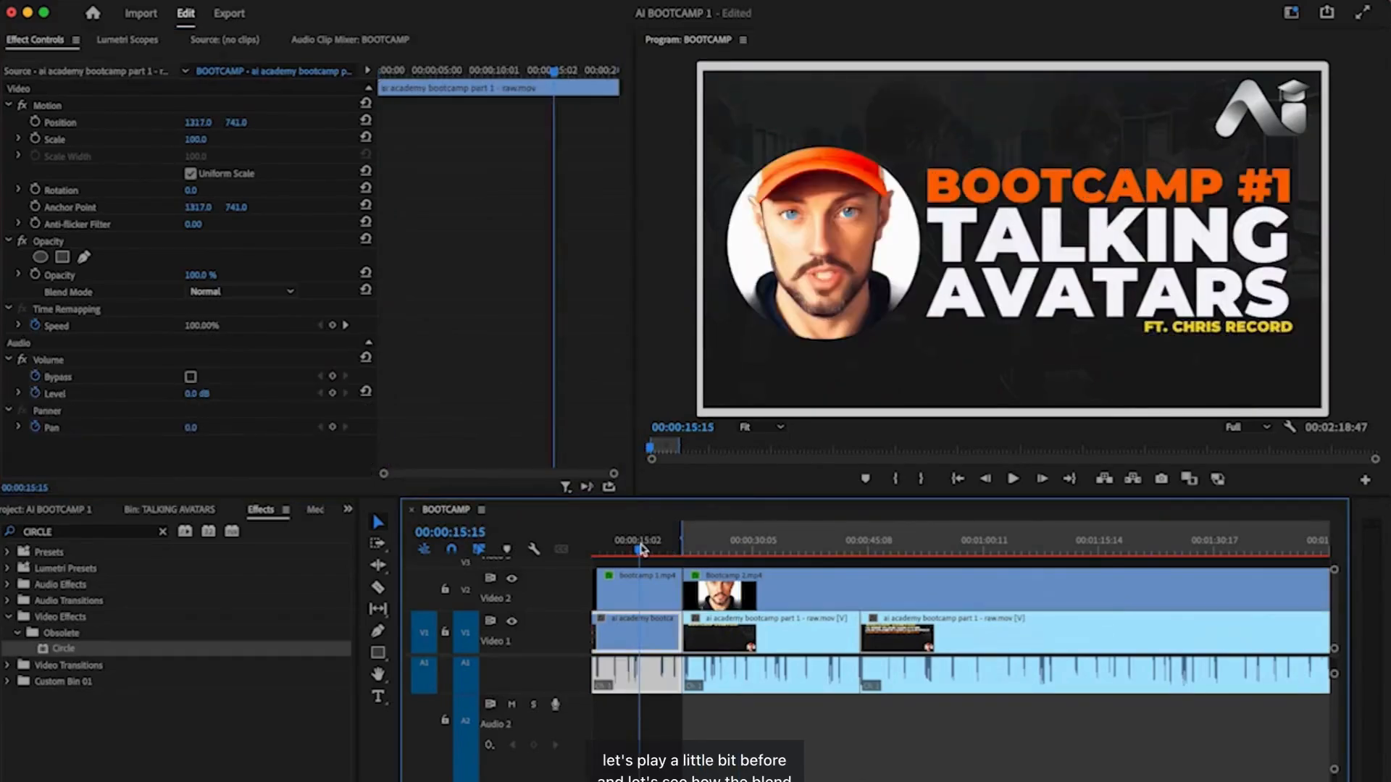
key(space)
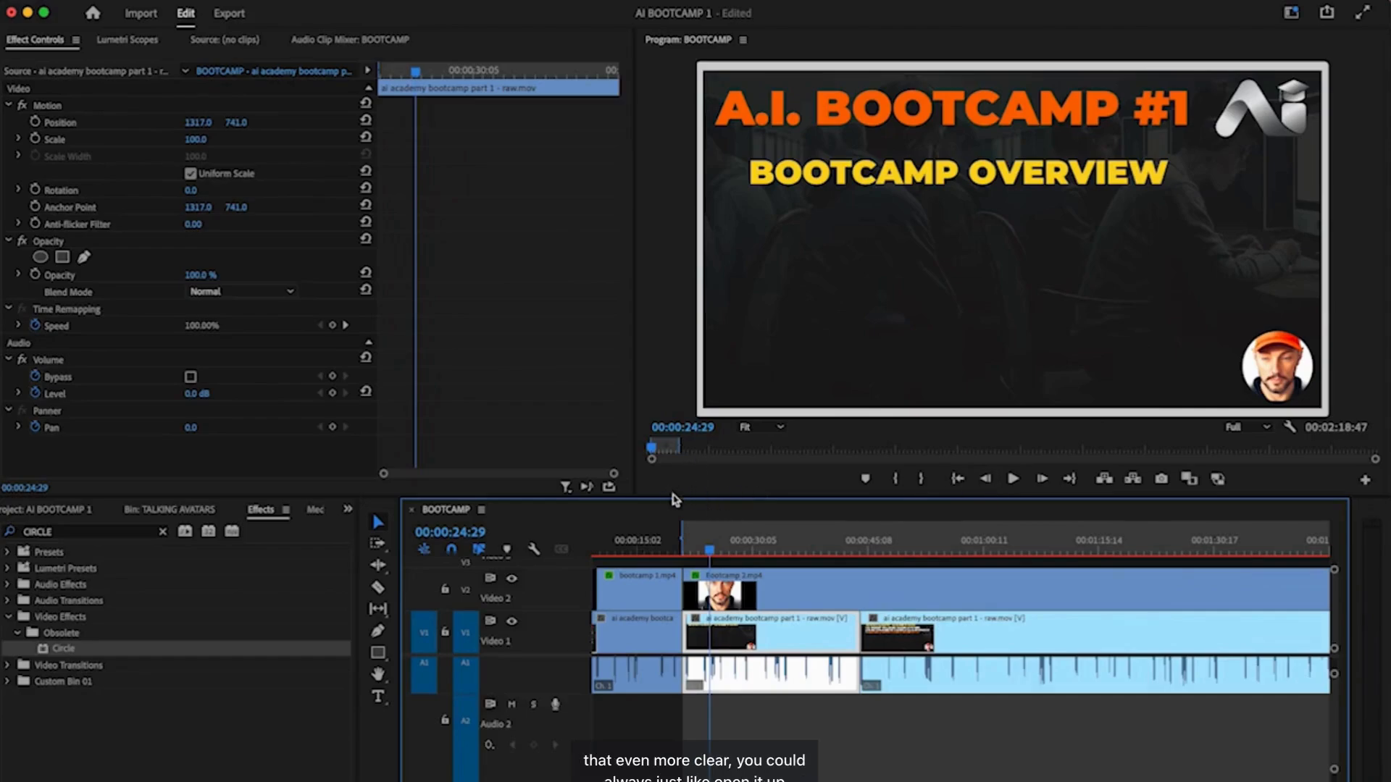
drag(670, 495, 641, 526)
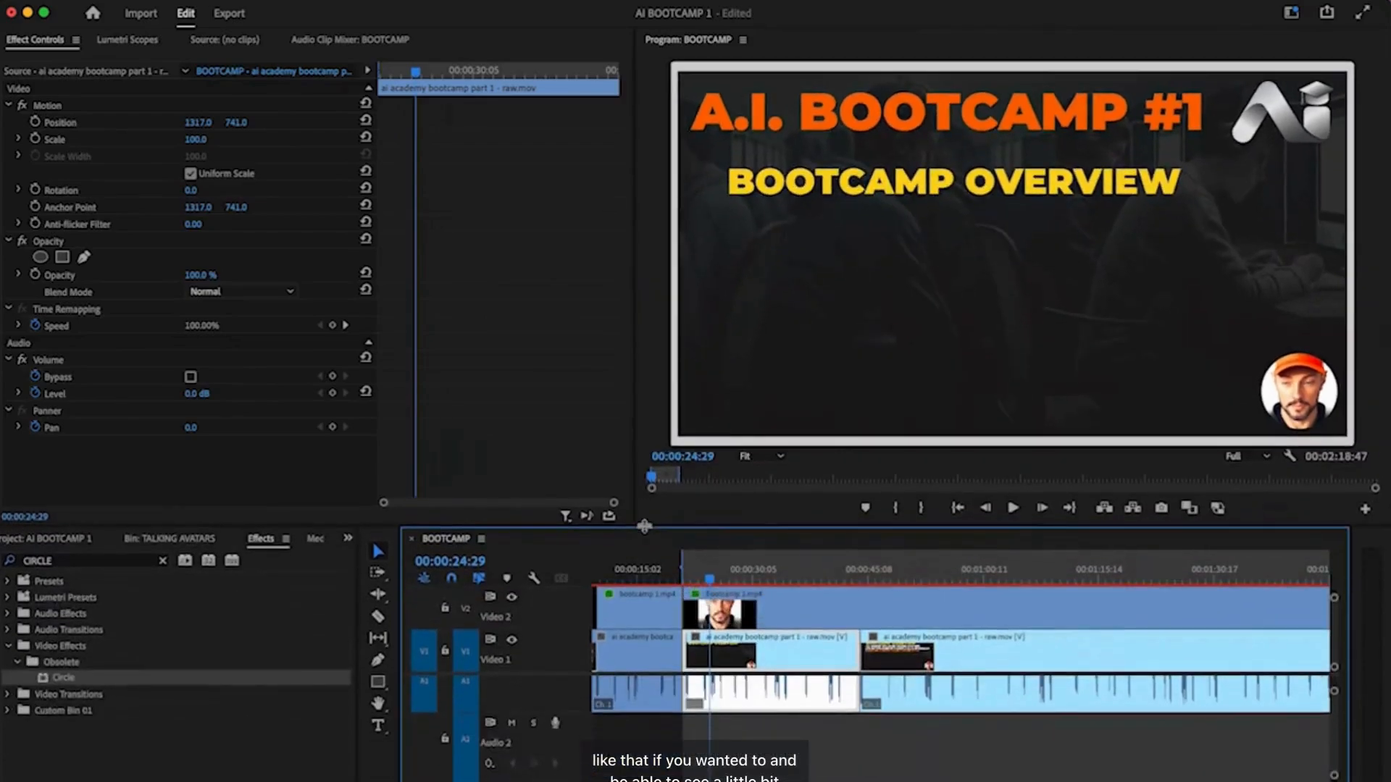
drag(635, 392, 510, 391)
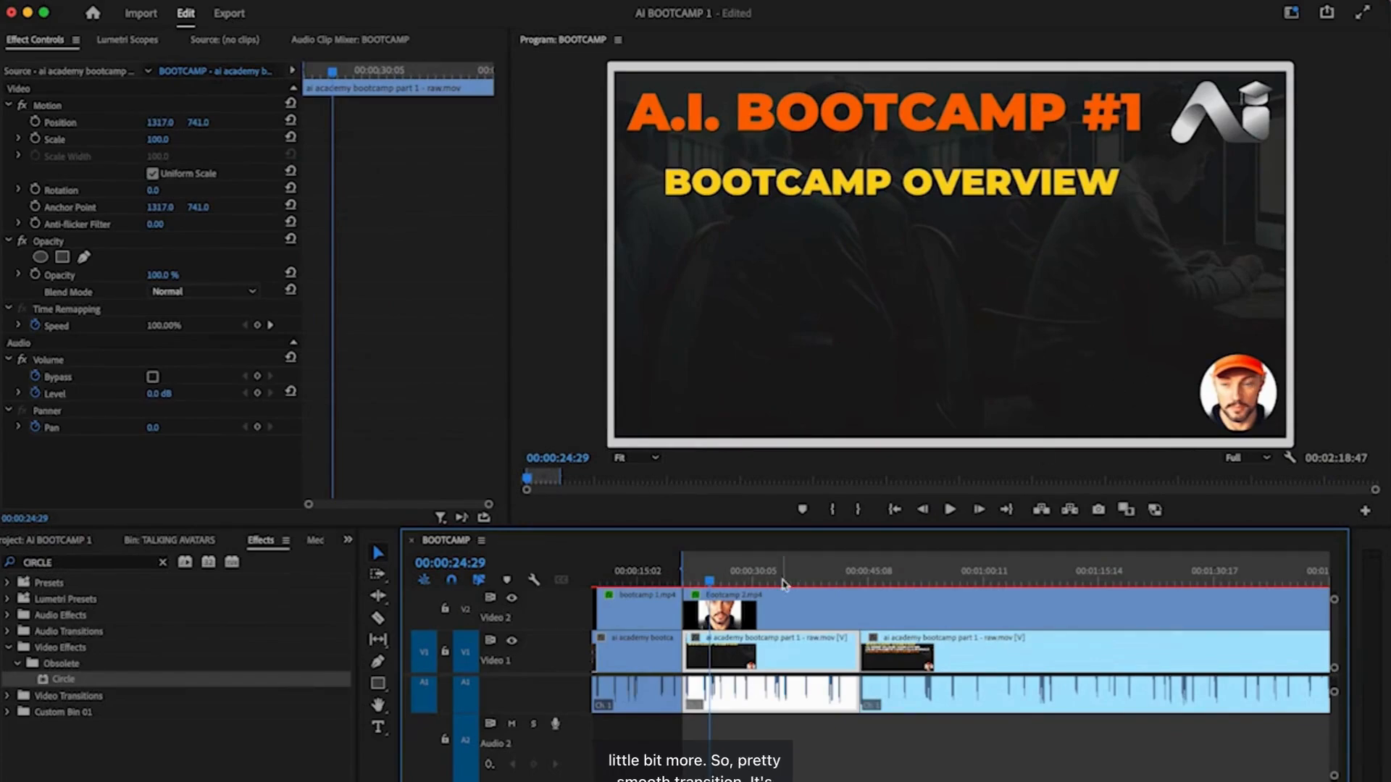
- Replay the switch between the two avatars, zoom the timeline out, and save the project
click(657, 580)
key(space)
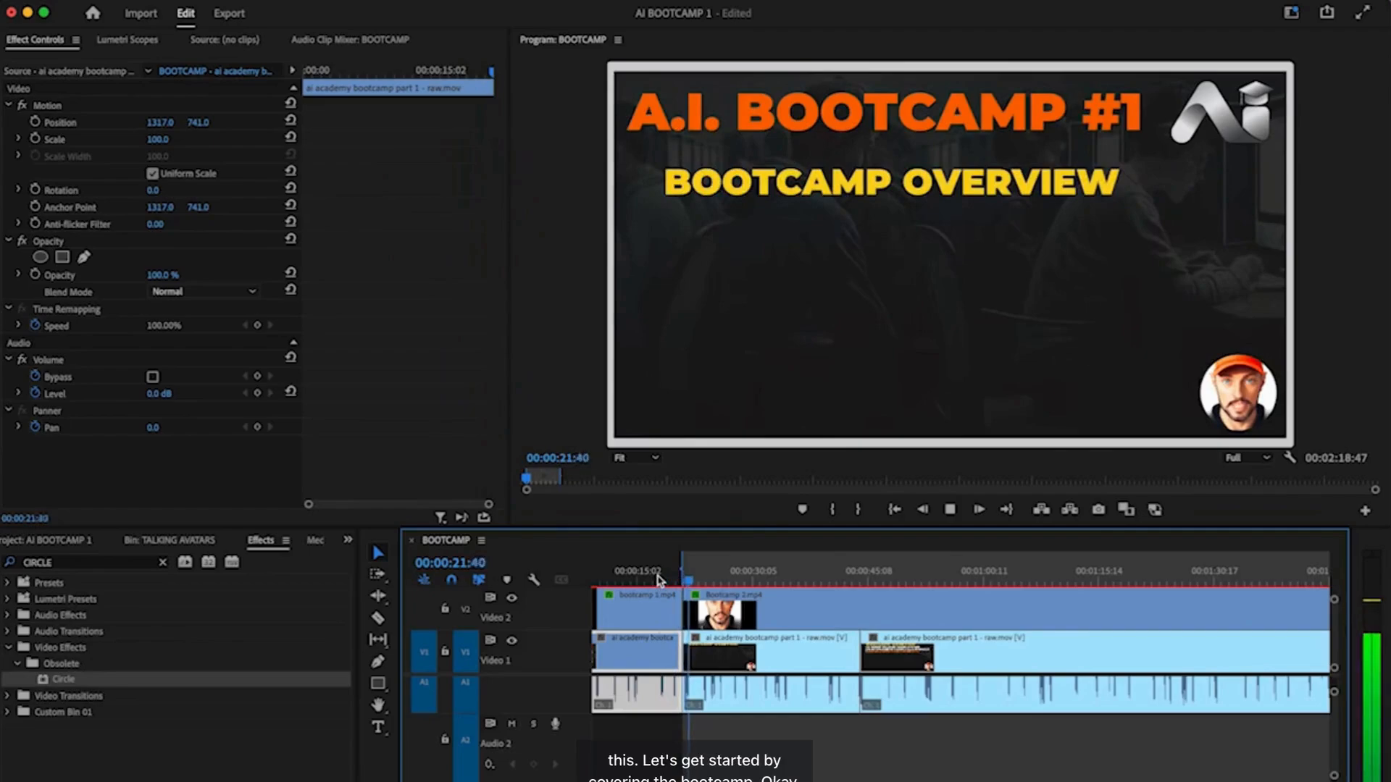
key(space)
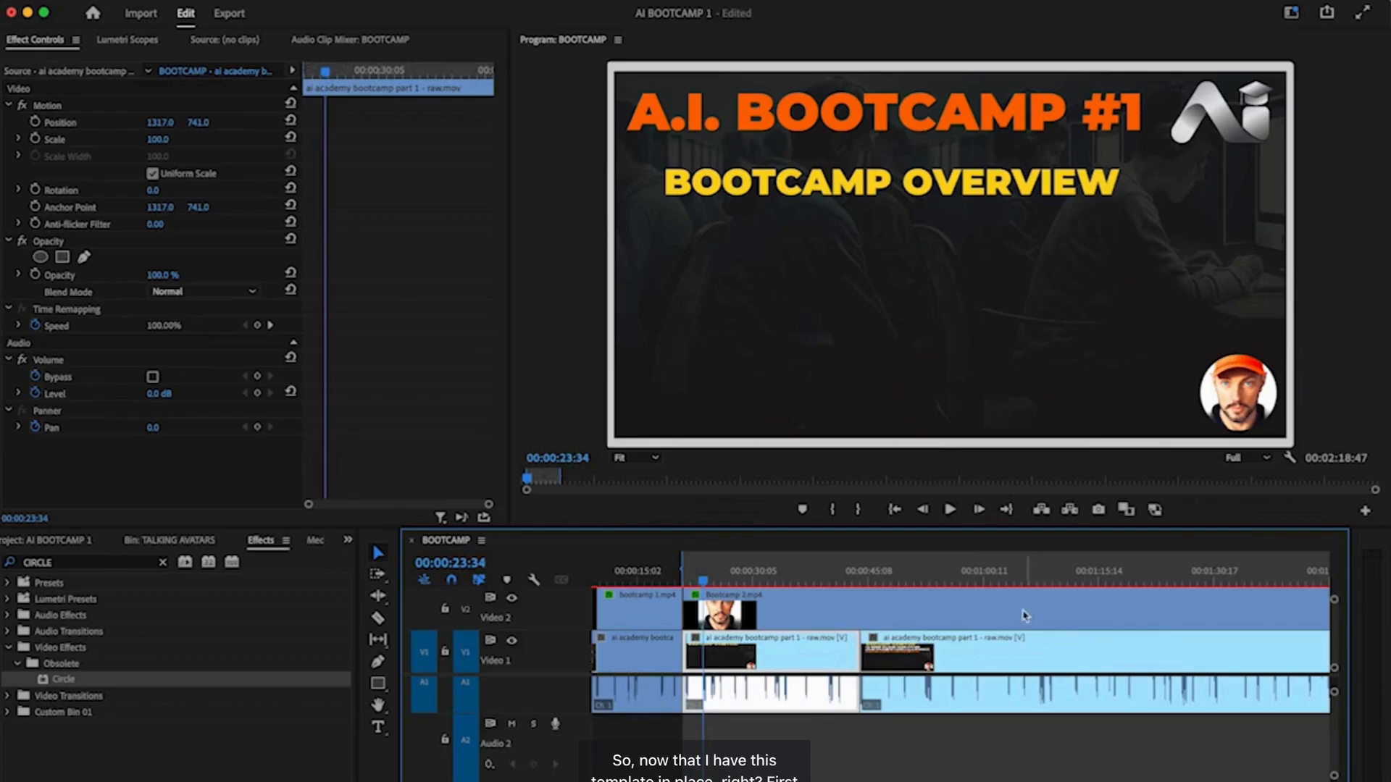
key(minus)
key(minus)
key(super+s)
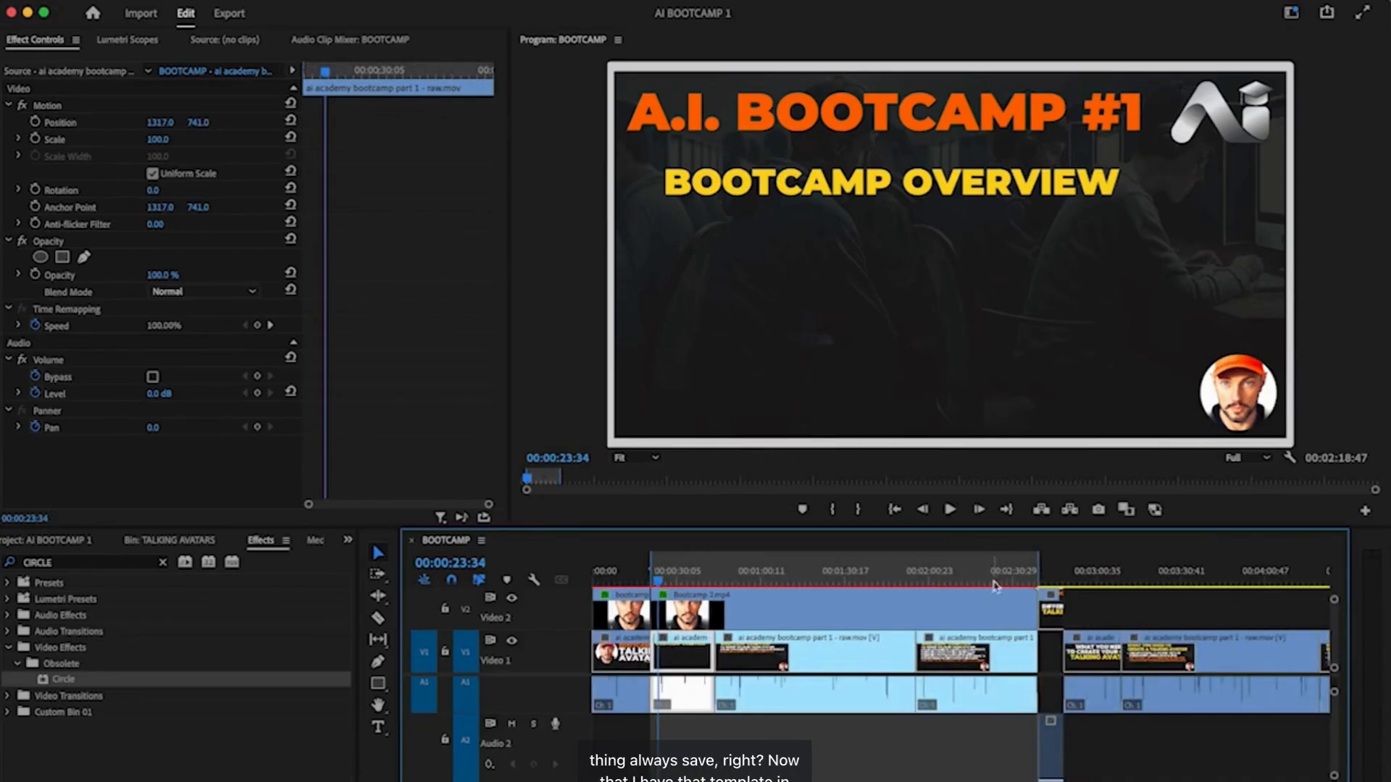
- Find the Bootcamp 2.mp4 avatar clip on Video 2 near 00:02:51:21 and copy it
click(1046, 577)
drag(1046, 577, 1072, 575)
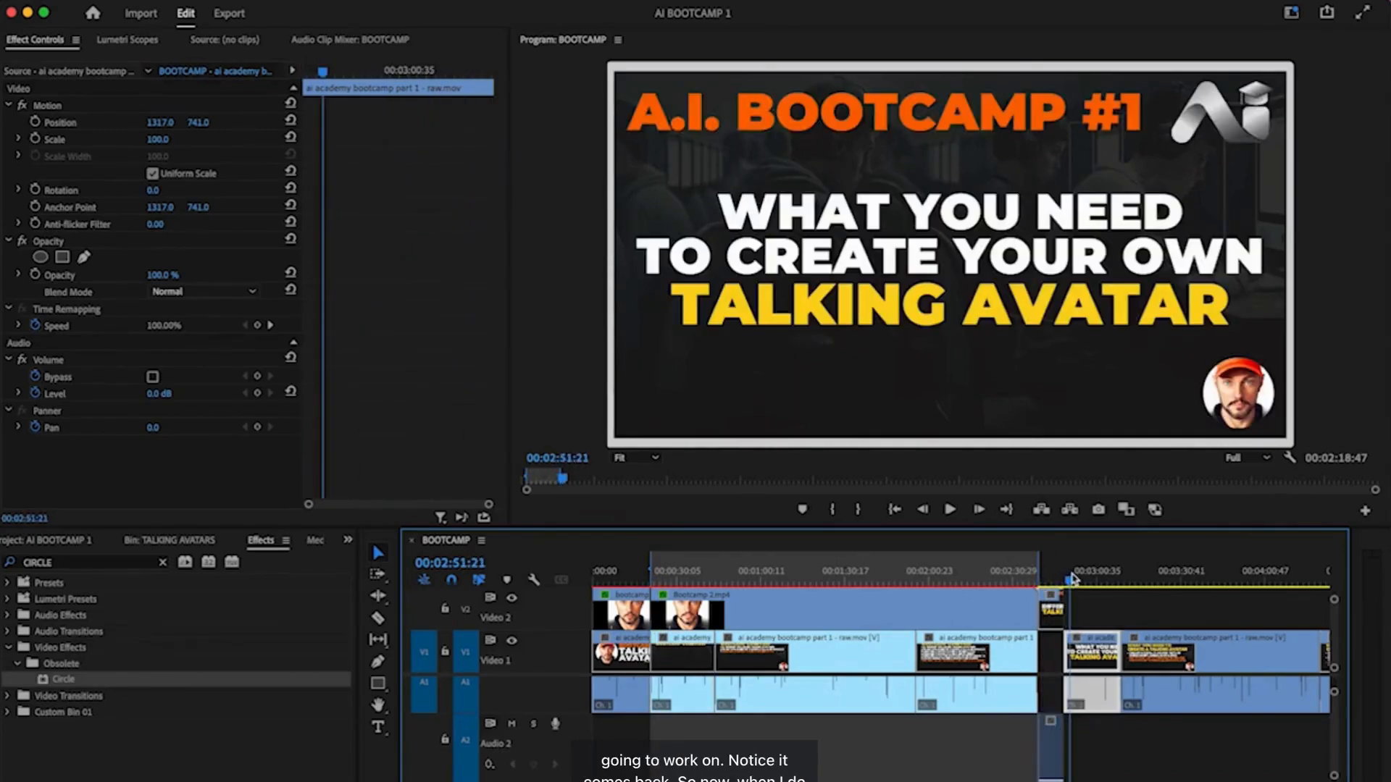
scroll(860, 660, right, 6)
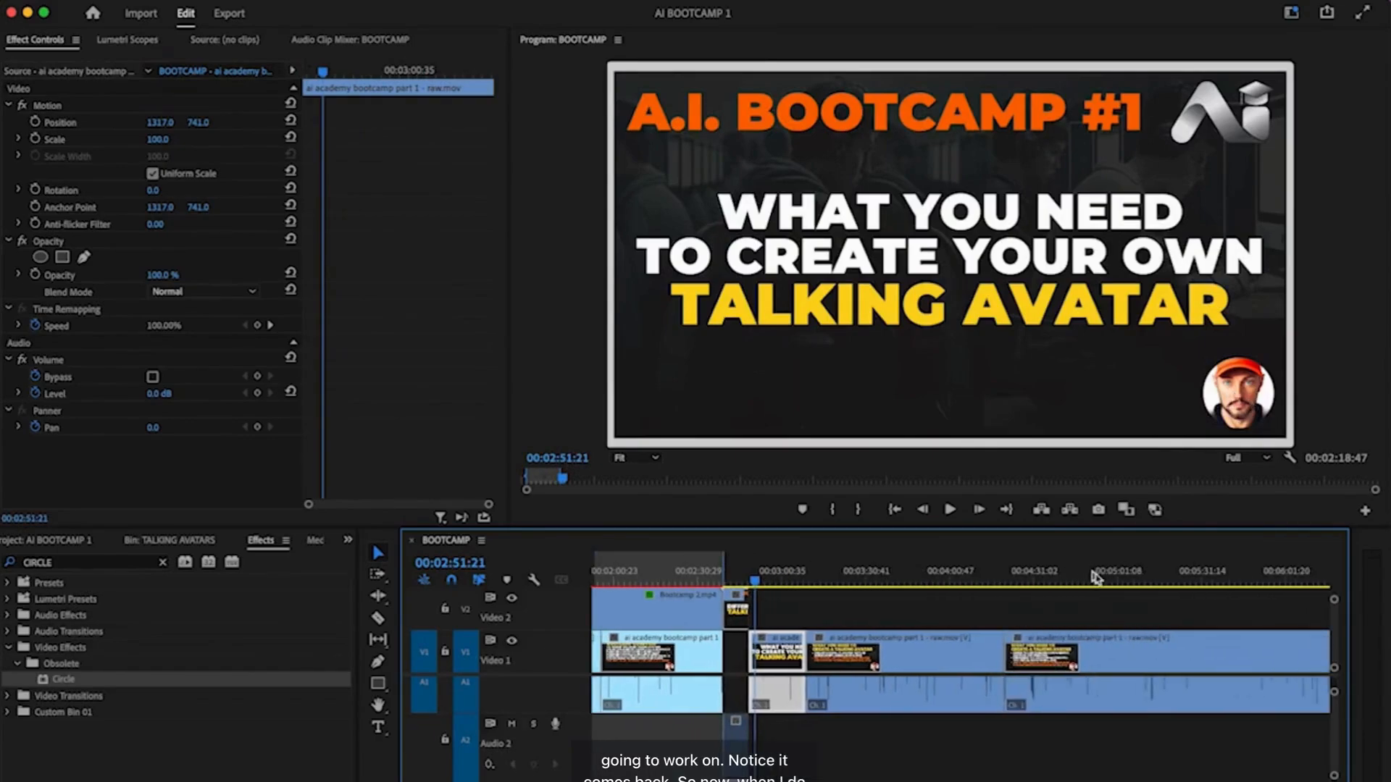
click(665, 607)
right_click(665, 607)
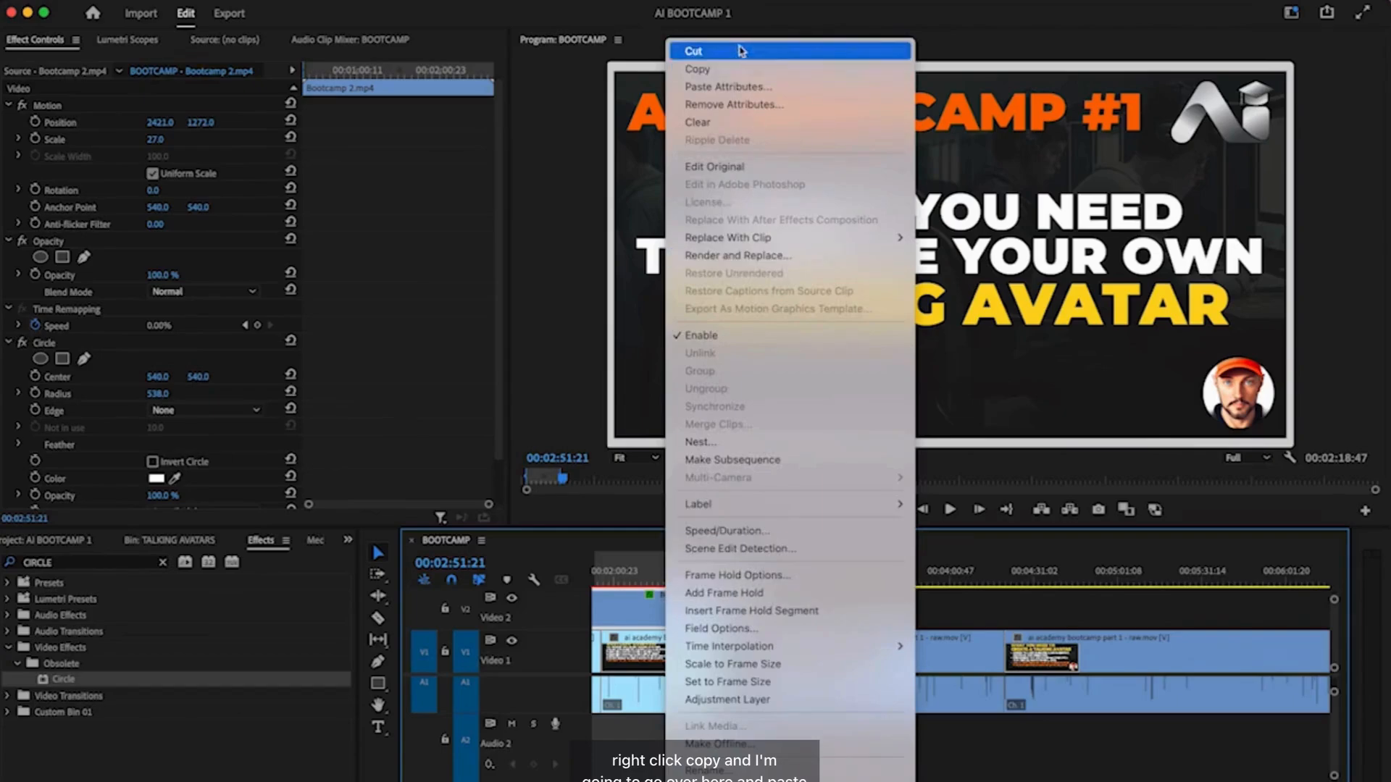
click(733, 69)
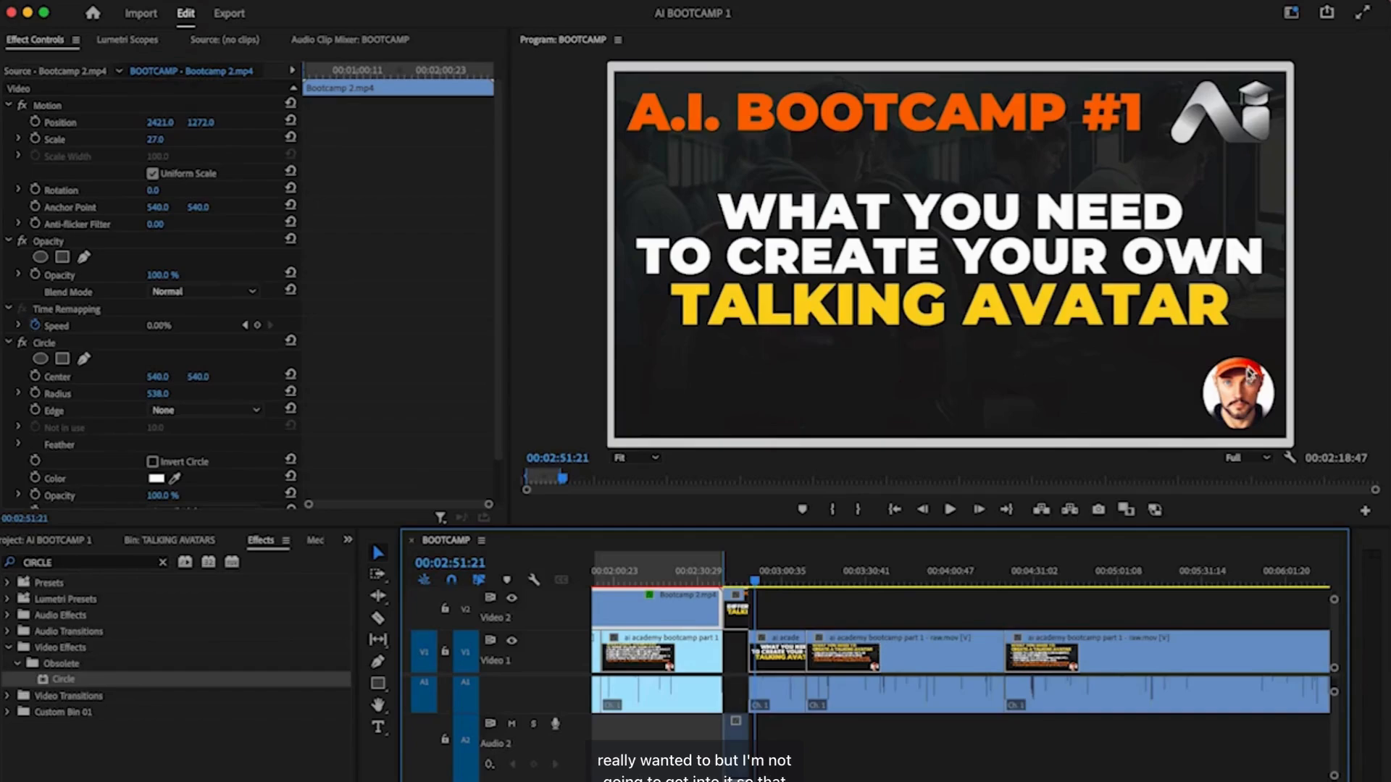
- Mark the range start at 00:02:49:12
scroll(792, 694, down, 5)
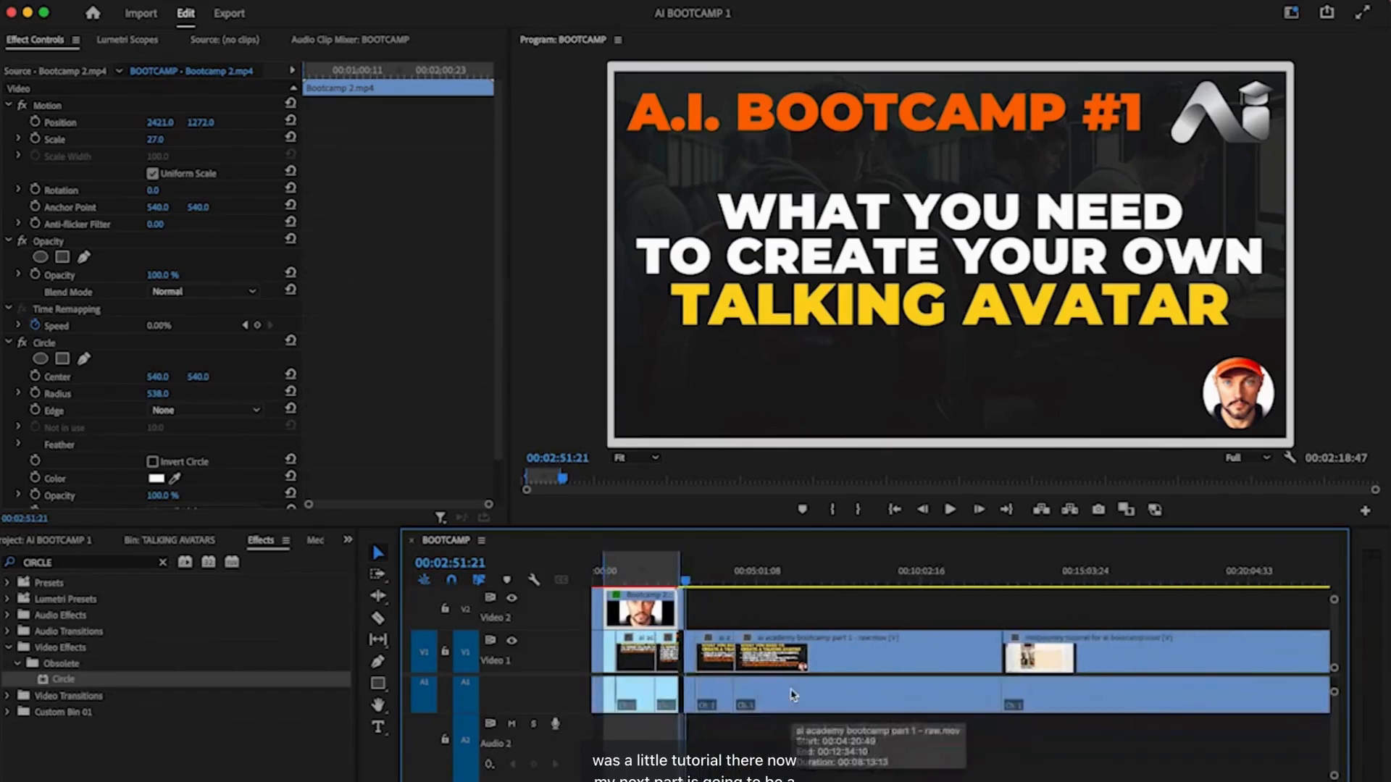
scroll(792, 694, down, 2)
click(675, 580)
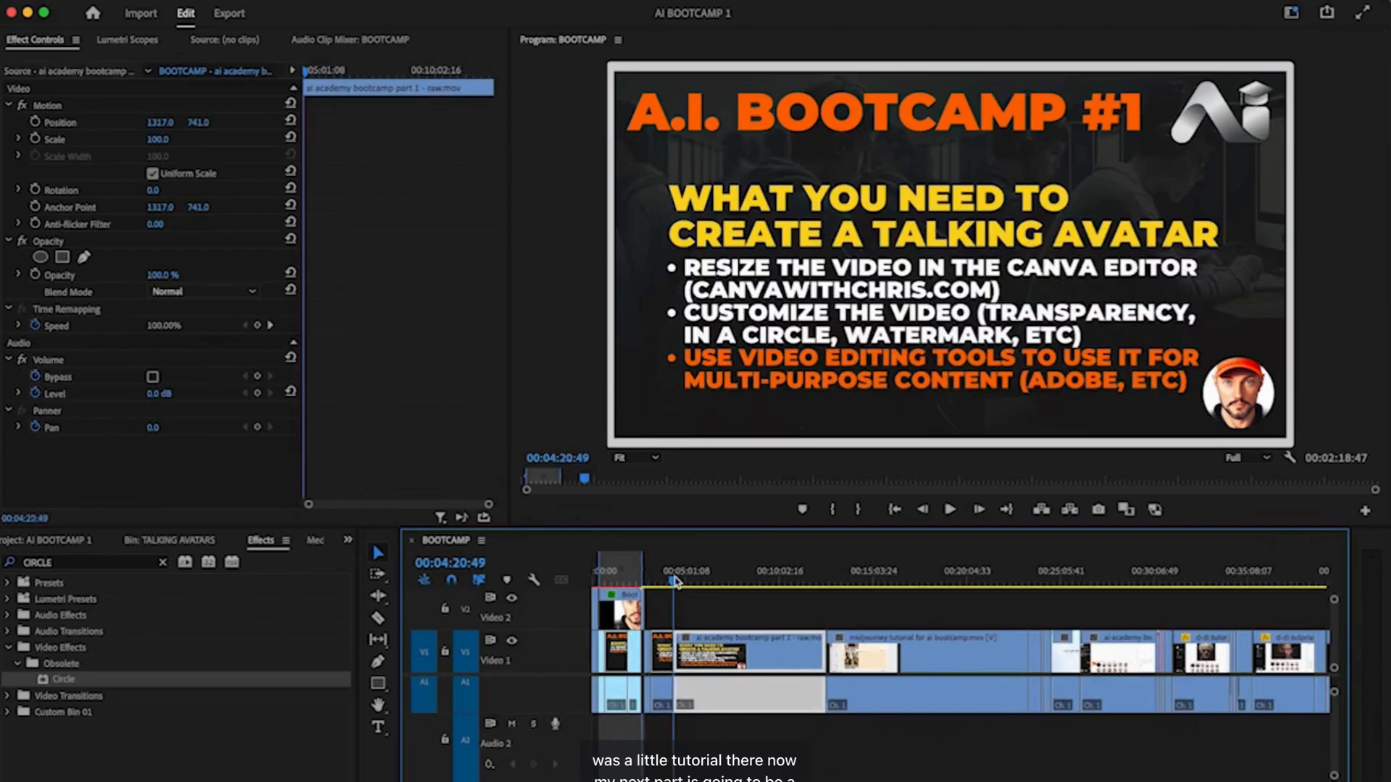
key(Up)
key(Up)
key(i)
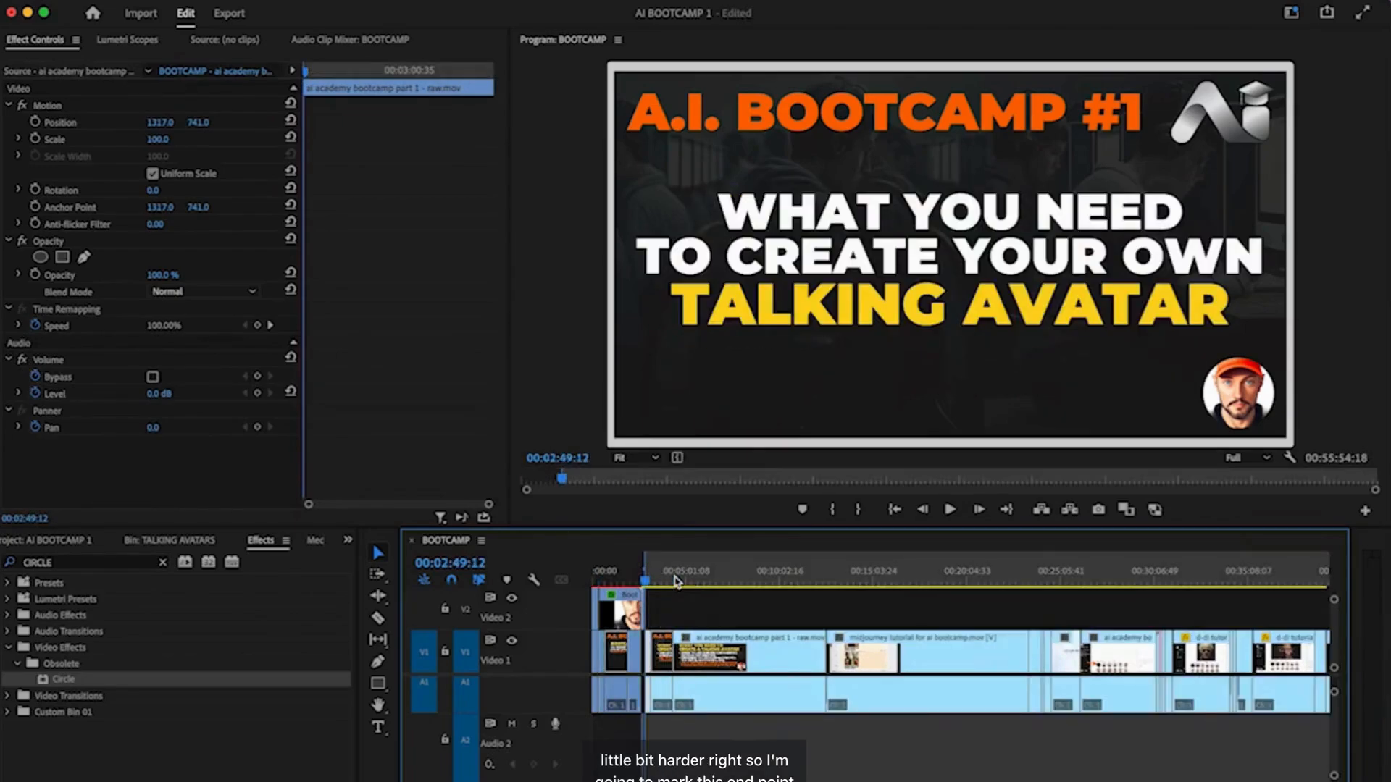
- Mark the range end at 00:04:32:38, then play on past it
drag(647, 584, 681, 583)
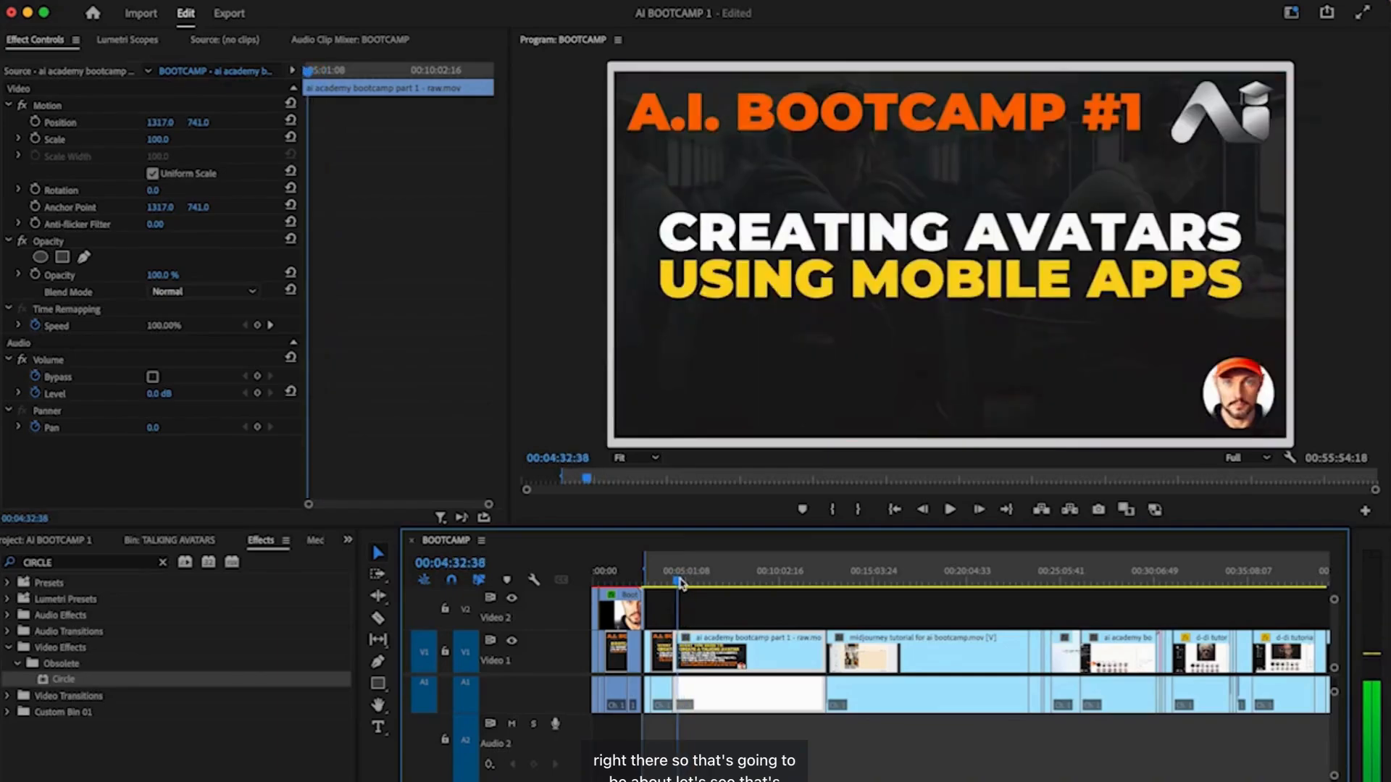
key(o)
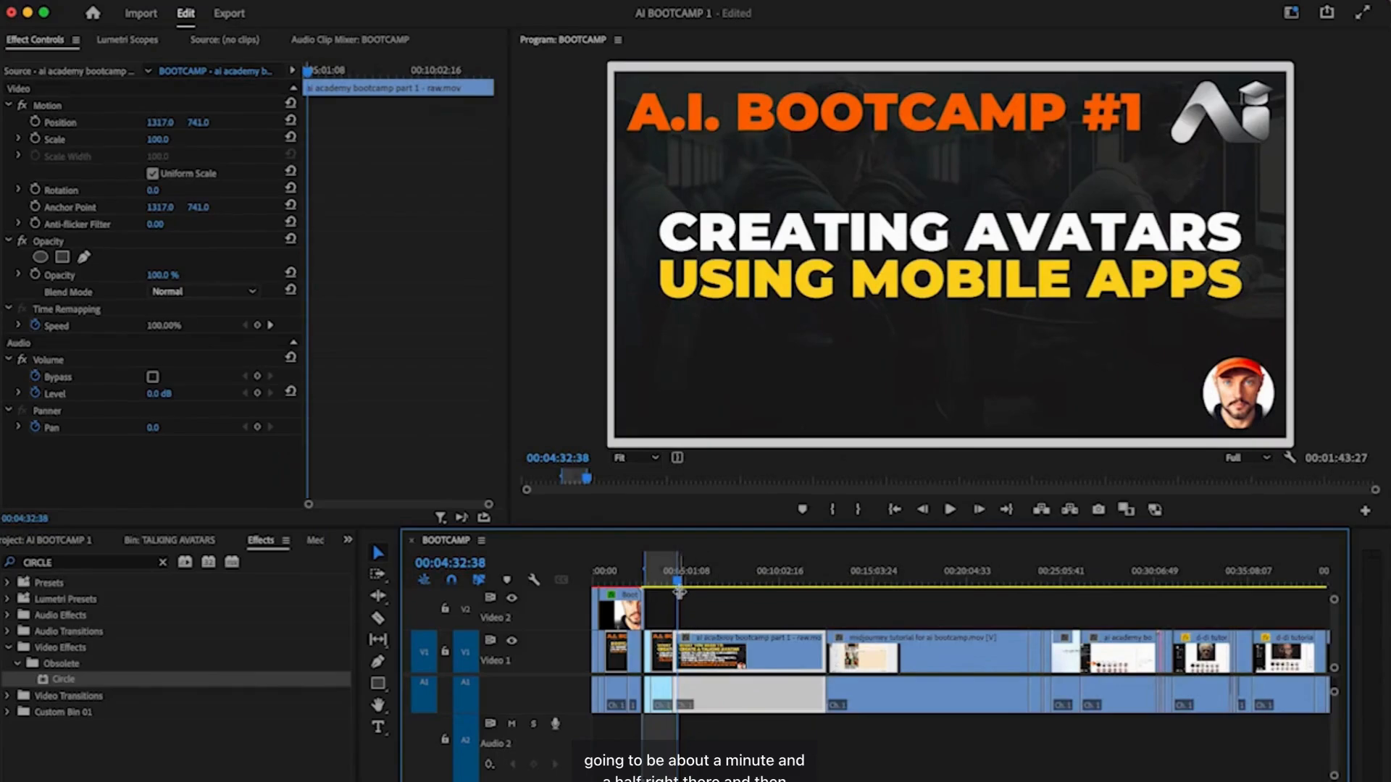
drag(680, 586, 697, 587)
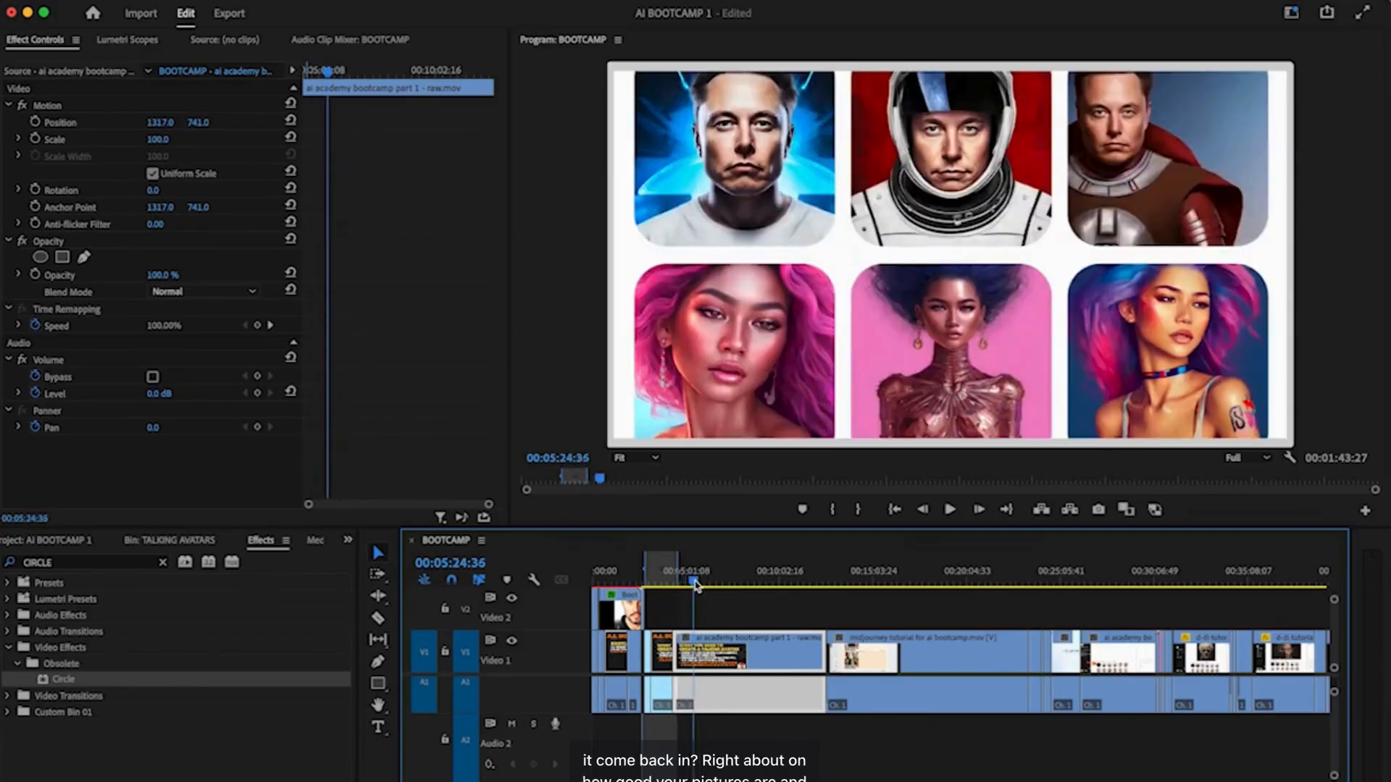
key(space)
key(space)
scroll(703, 629, up, 5)
scroll(705, 630, left, 8)
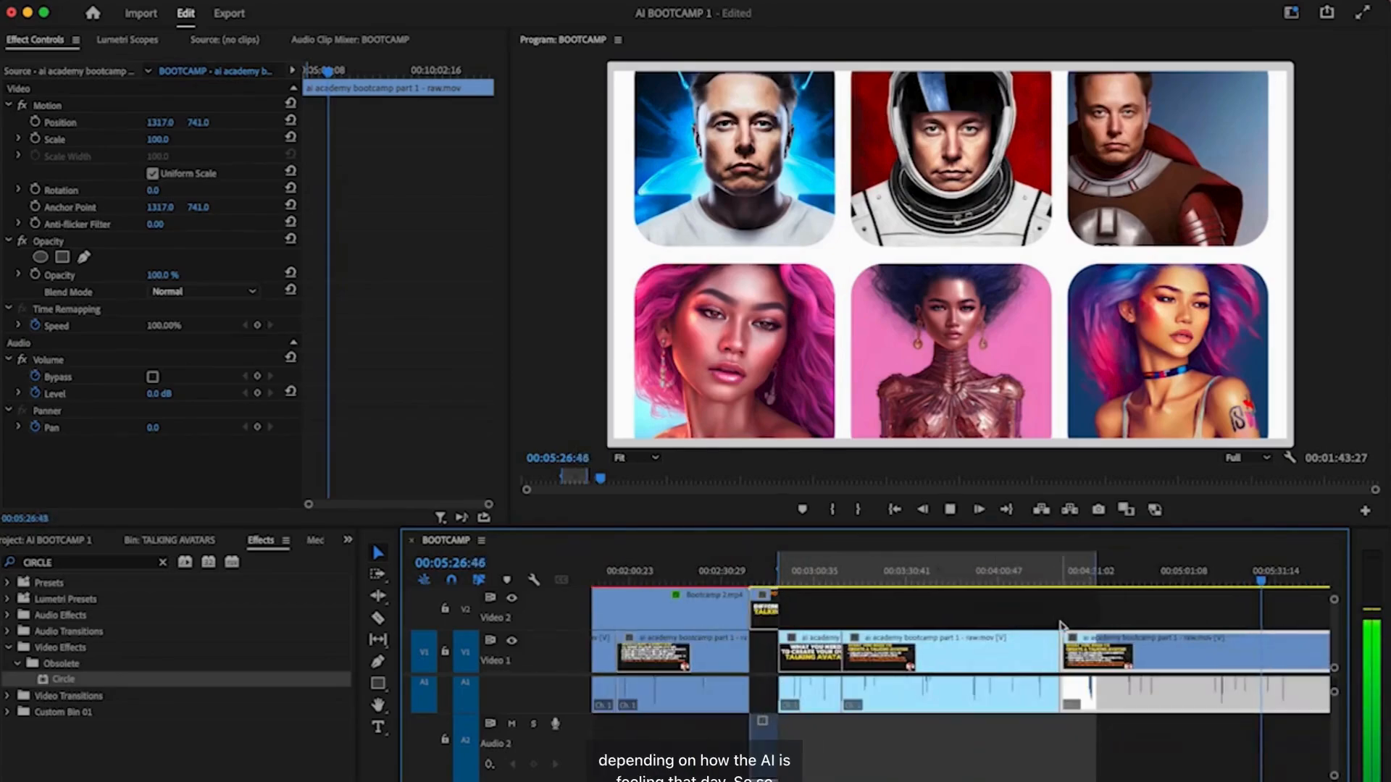
scroll(1061, 624, right, 8)
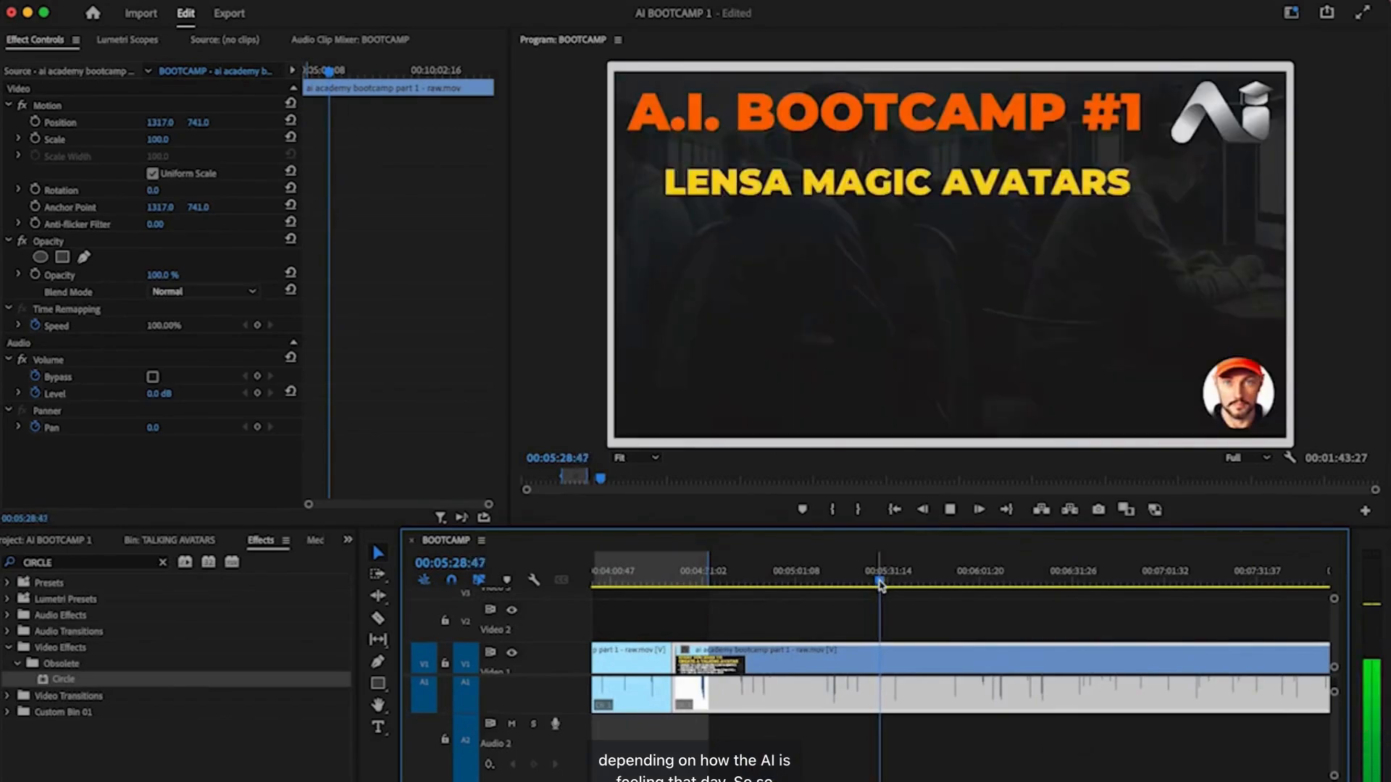
- Mark the Lensa Magic Avatars section from 00:05:29:14 to the Midjourney title at 00:10:30:10
key(space)
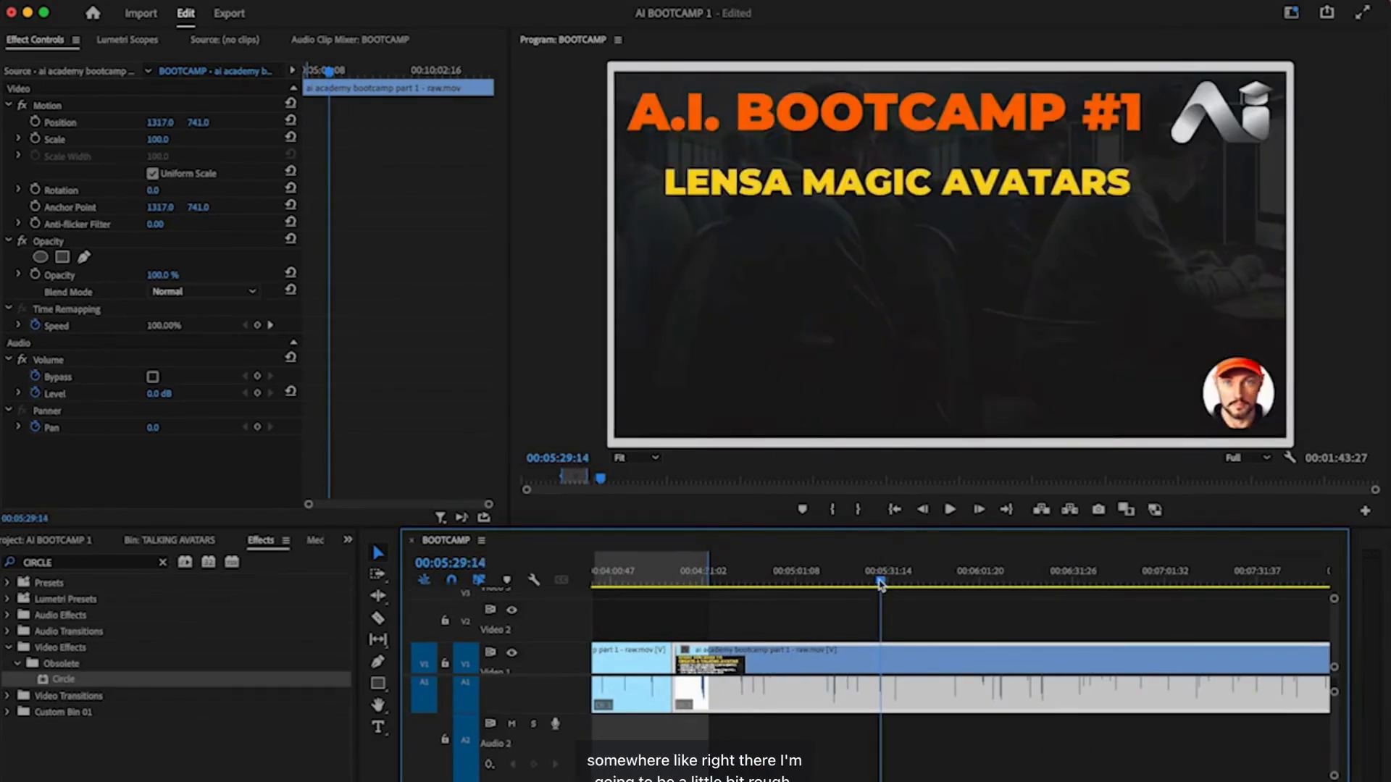
key(i)
scroll(956, 599, right, 3)
drag(735, 579, 1241, 594)
scroll(1240, 595, right, 10)
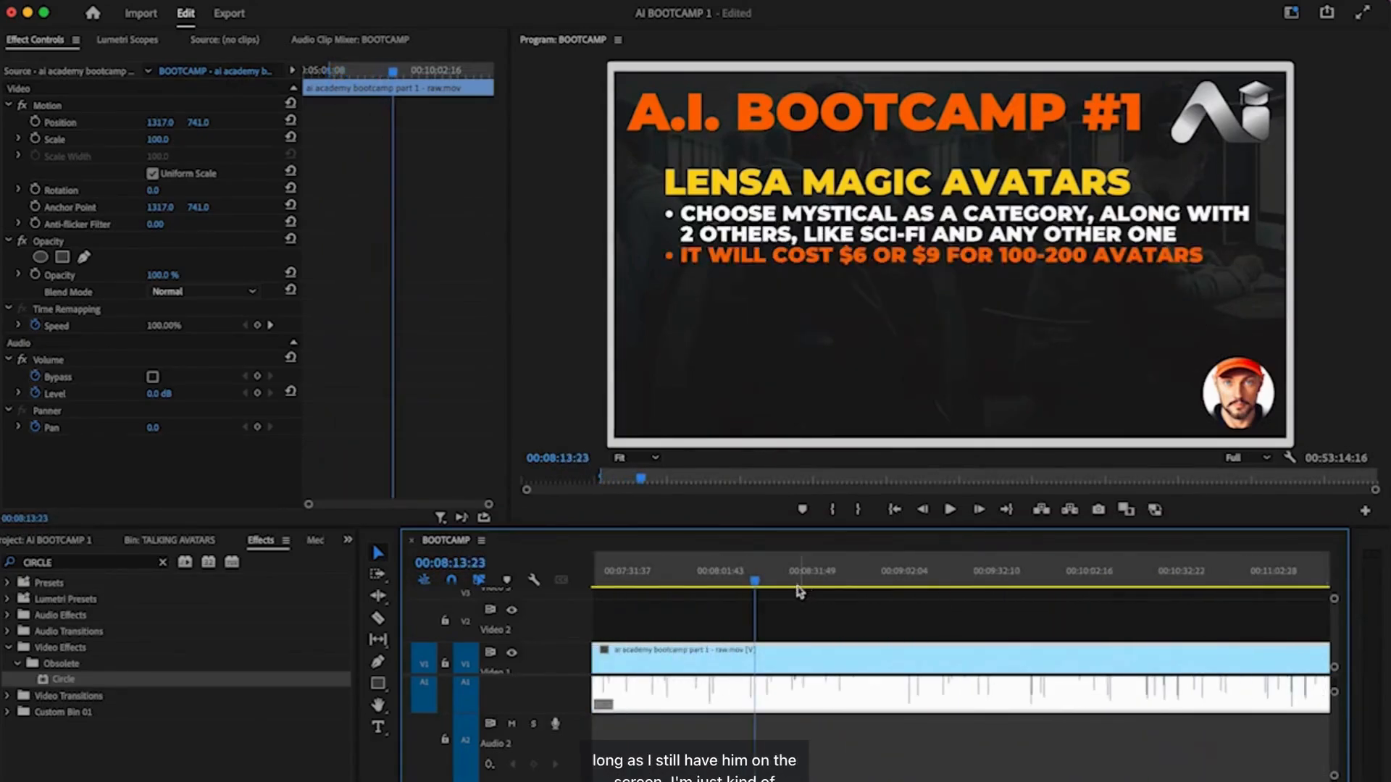
drag(755, 581, 1175, 587)
key(i)
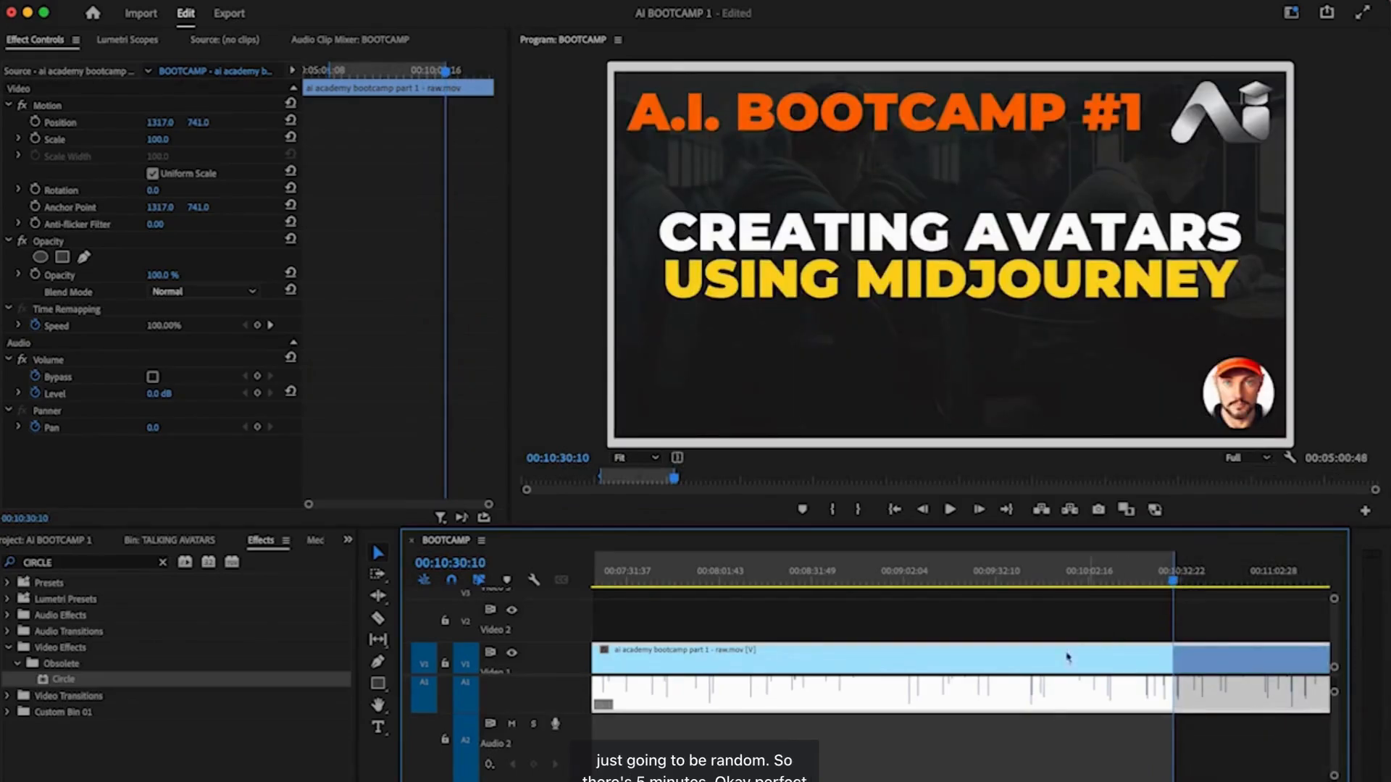
- Return to the Lensa slide at 05:50:39, zoom in, then fit the whole sequence in the timeline
scroll(852, 712, down, 4)
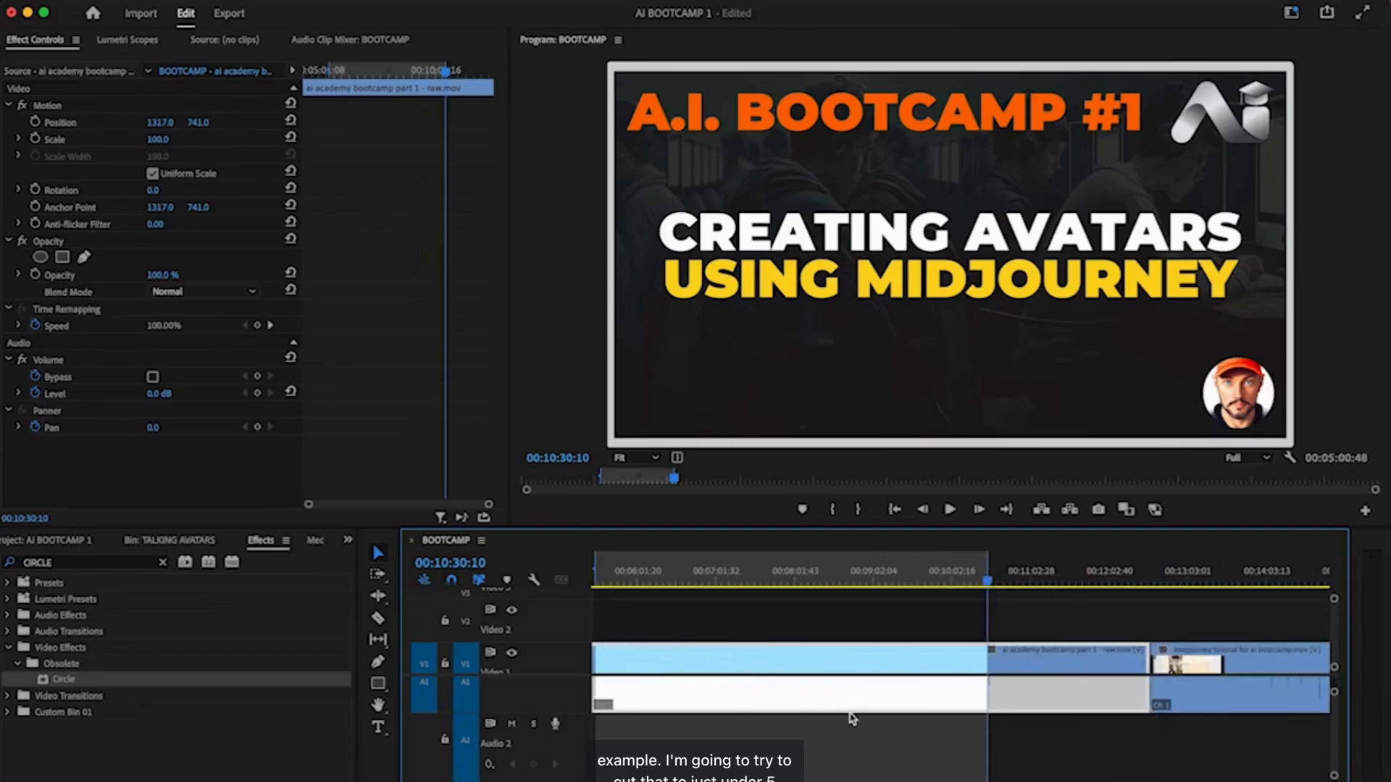
scroll(922, 652, down, 6)
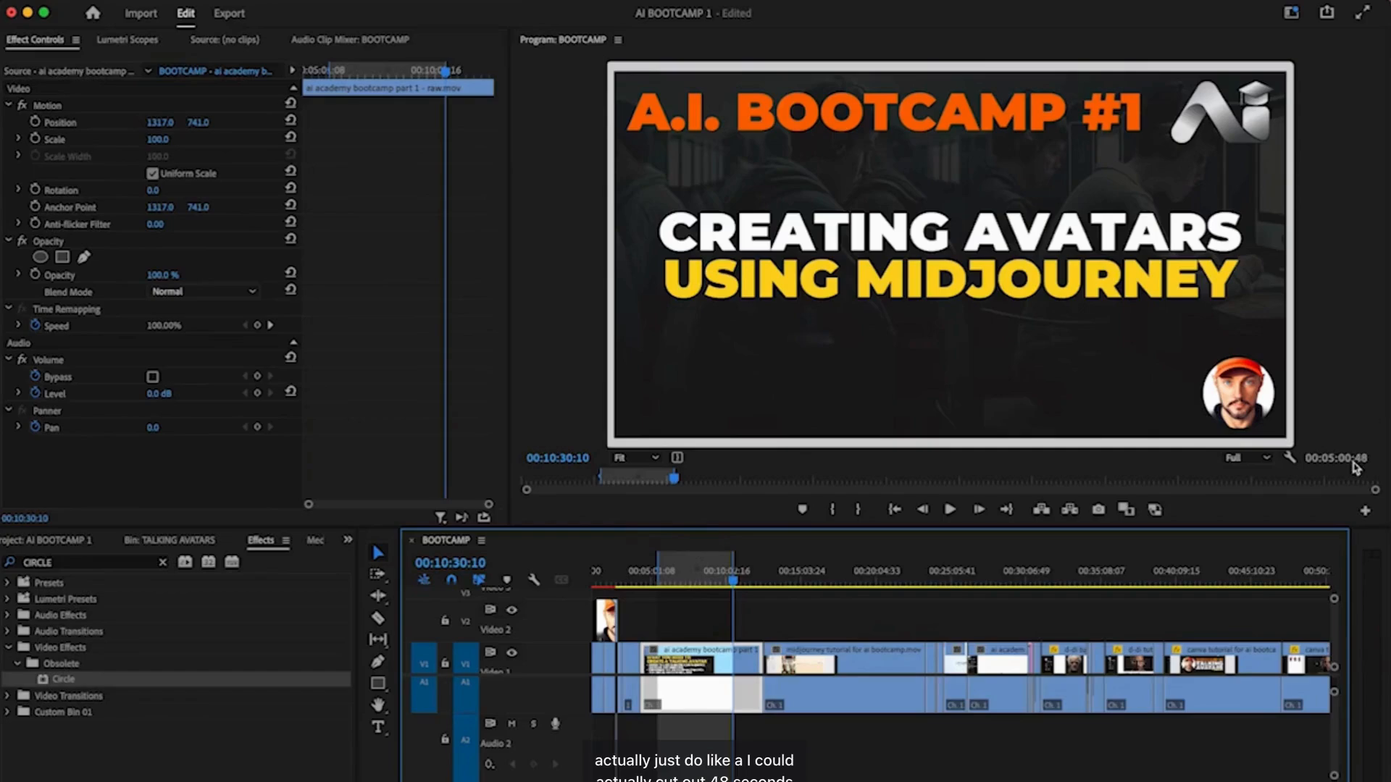
click(661, 585)
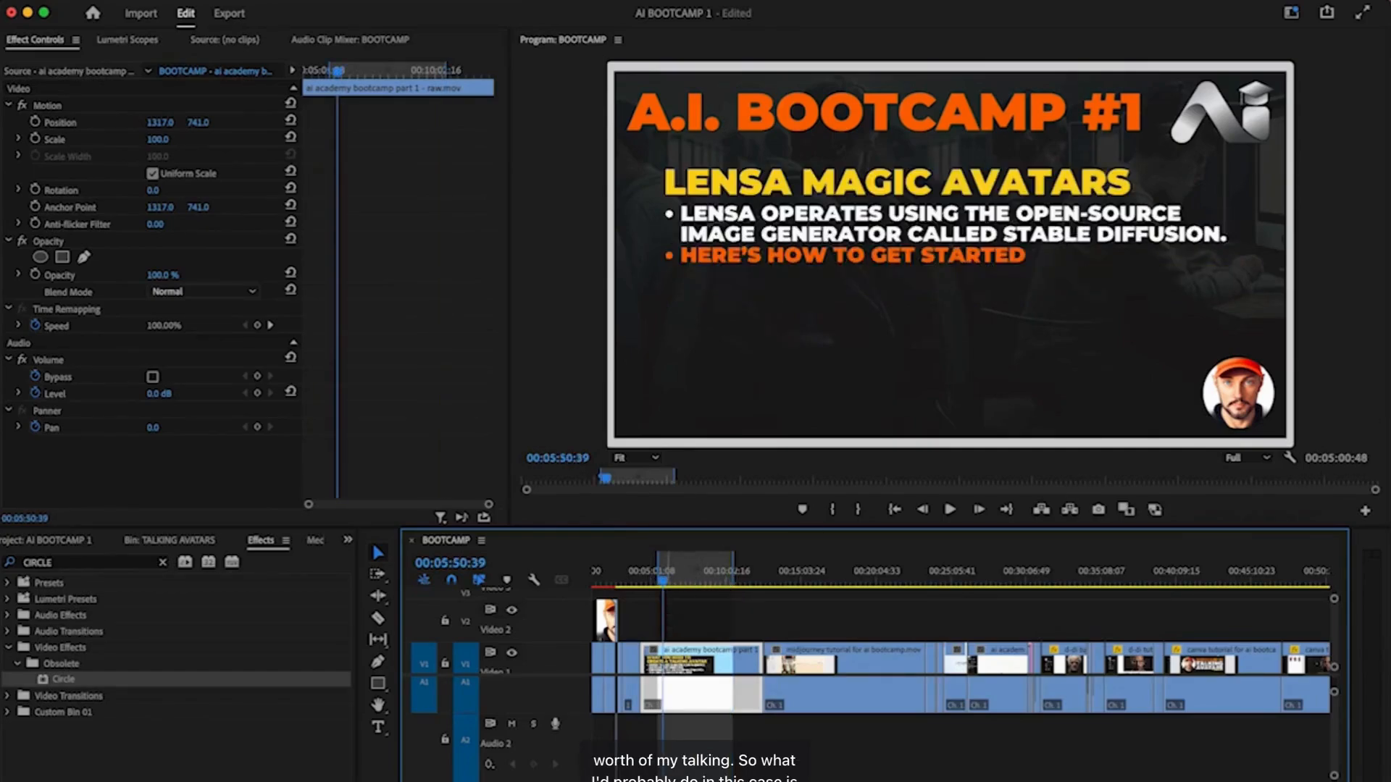
key(=)
key(=)
key(=)
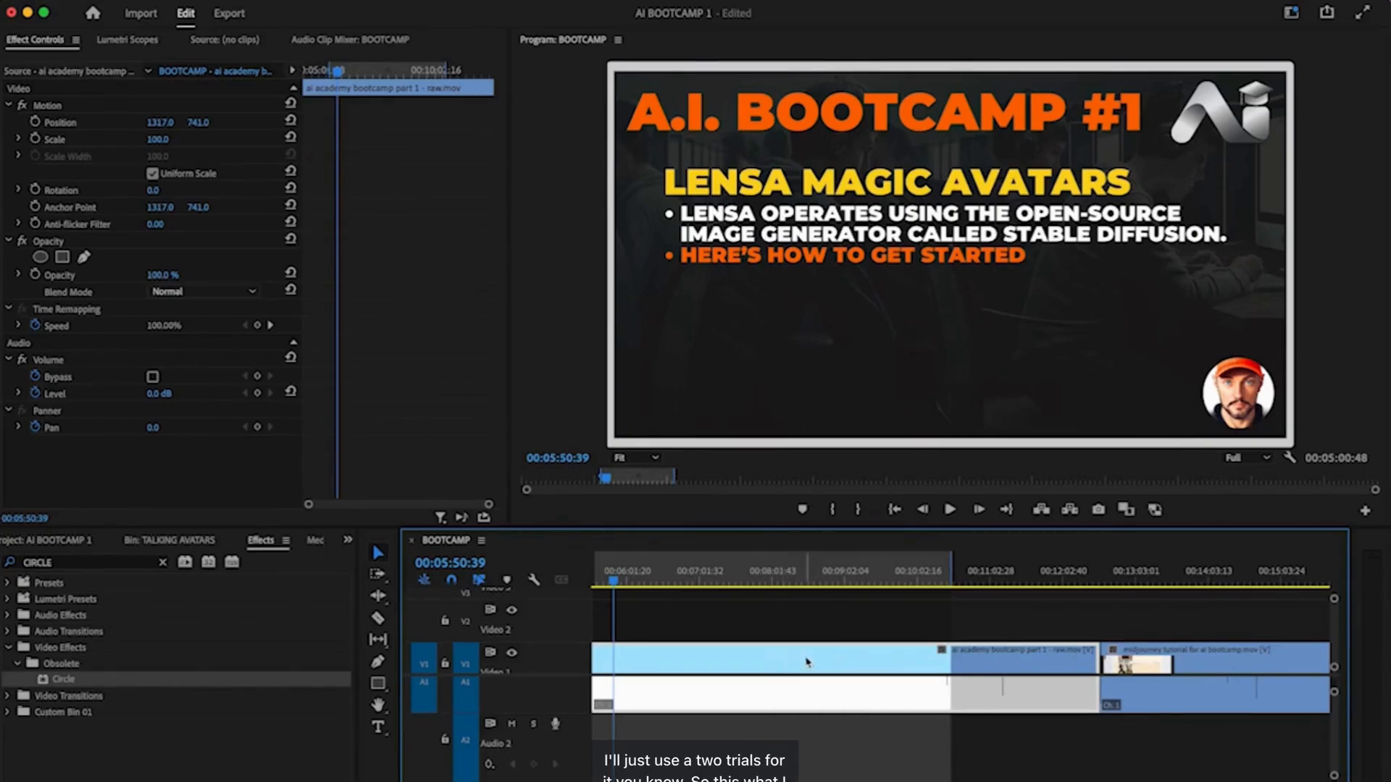
key(backslash)
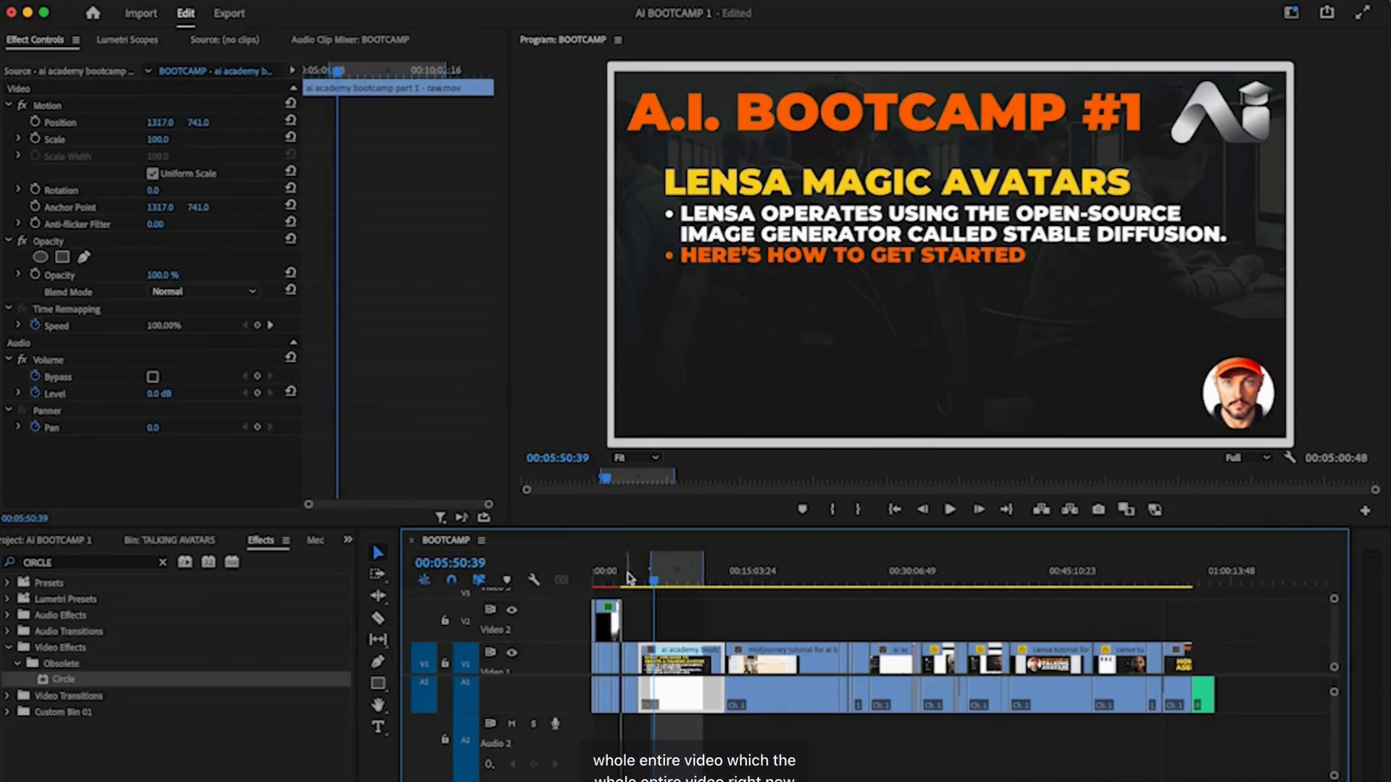
- Extend the range end to the end of the sequence, about 56:38 long
key(Home)
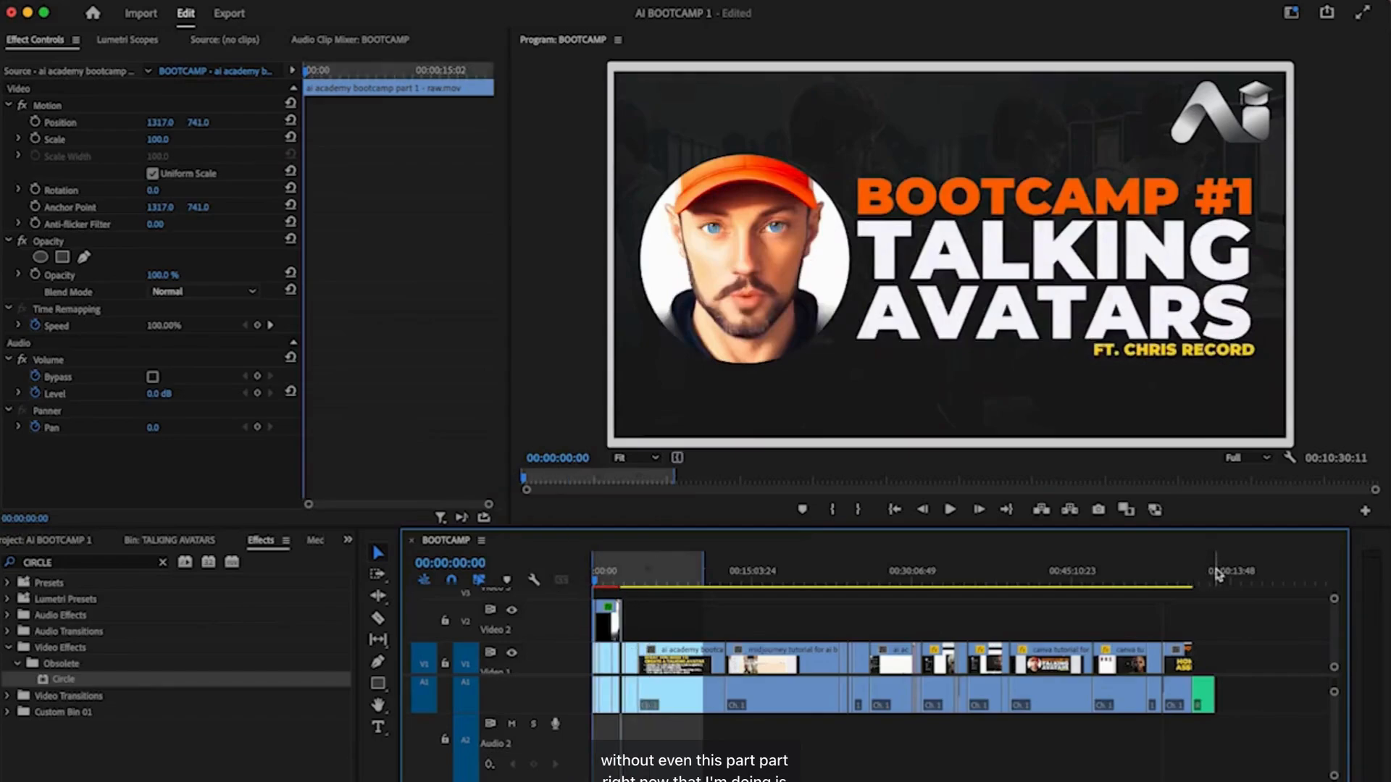
click(1192, 572)
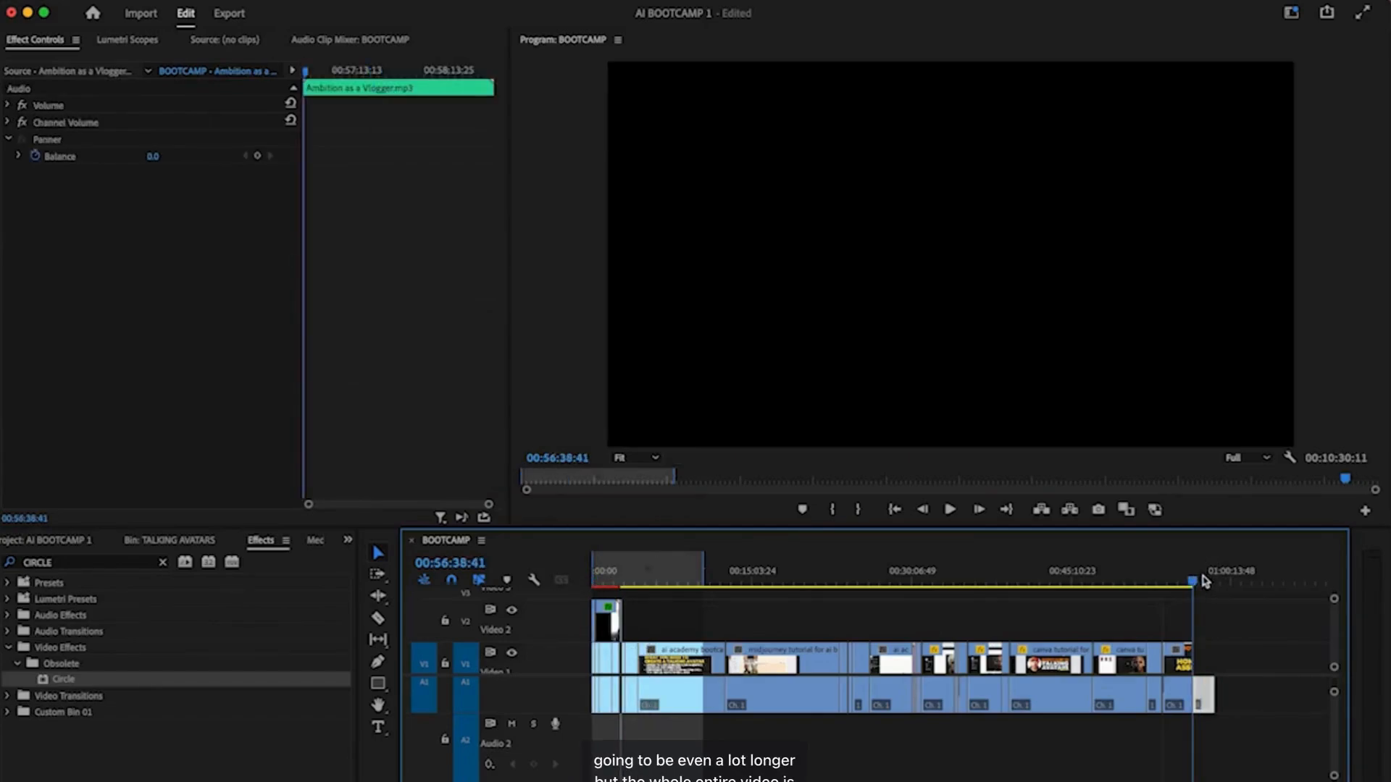
key(o)
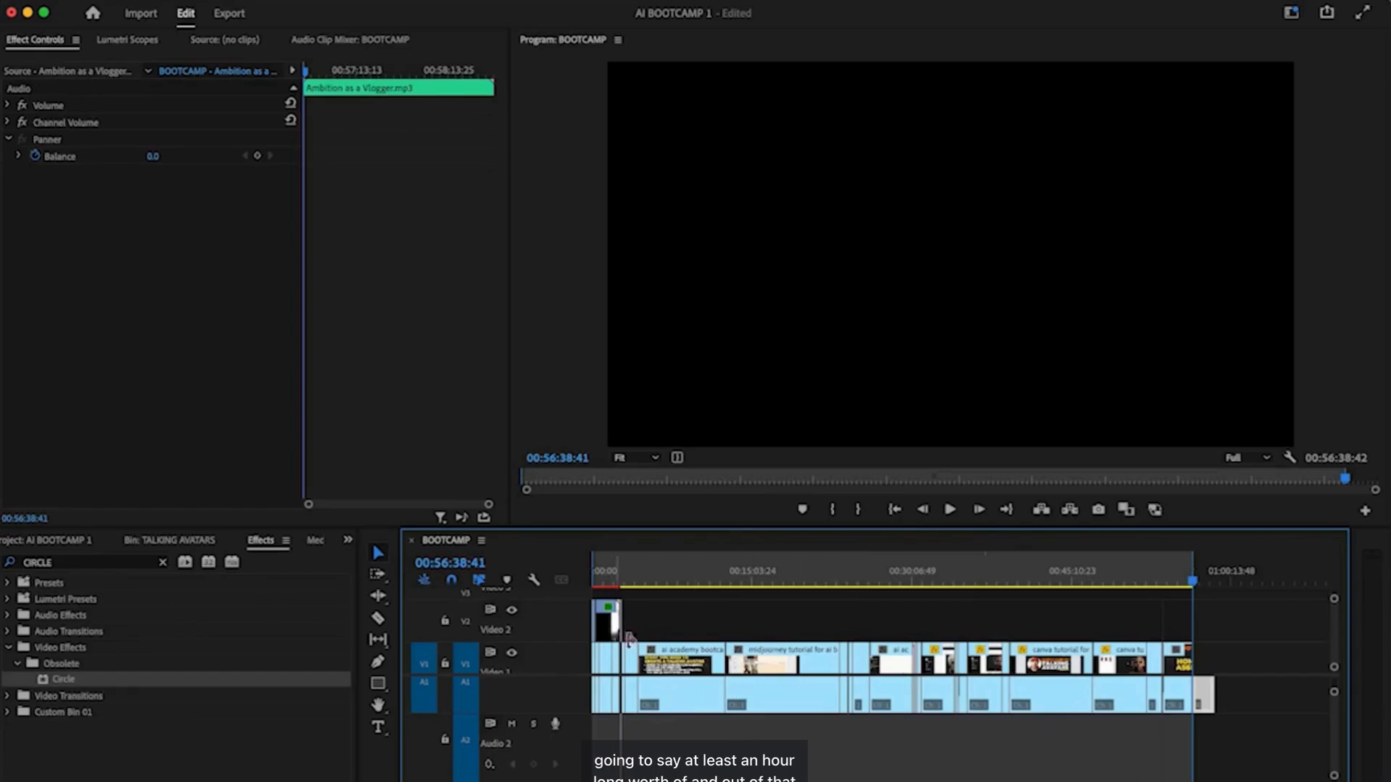
- Scrub through the Midjourney tutorial around 20:47, then play the opening title from 00:00
click(814, 581)
drag(818, 584, 780, 594)
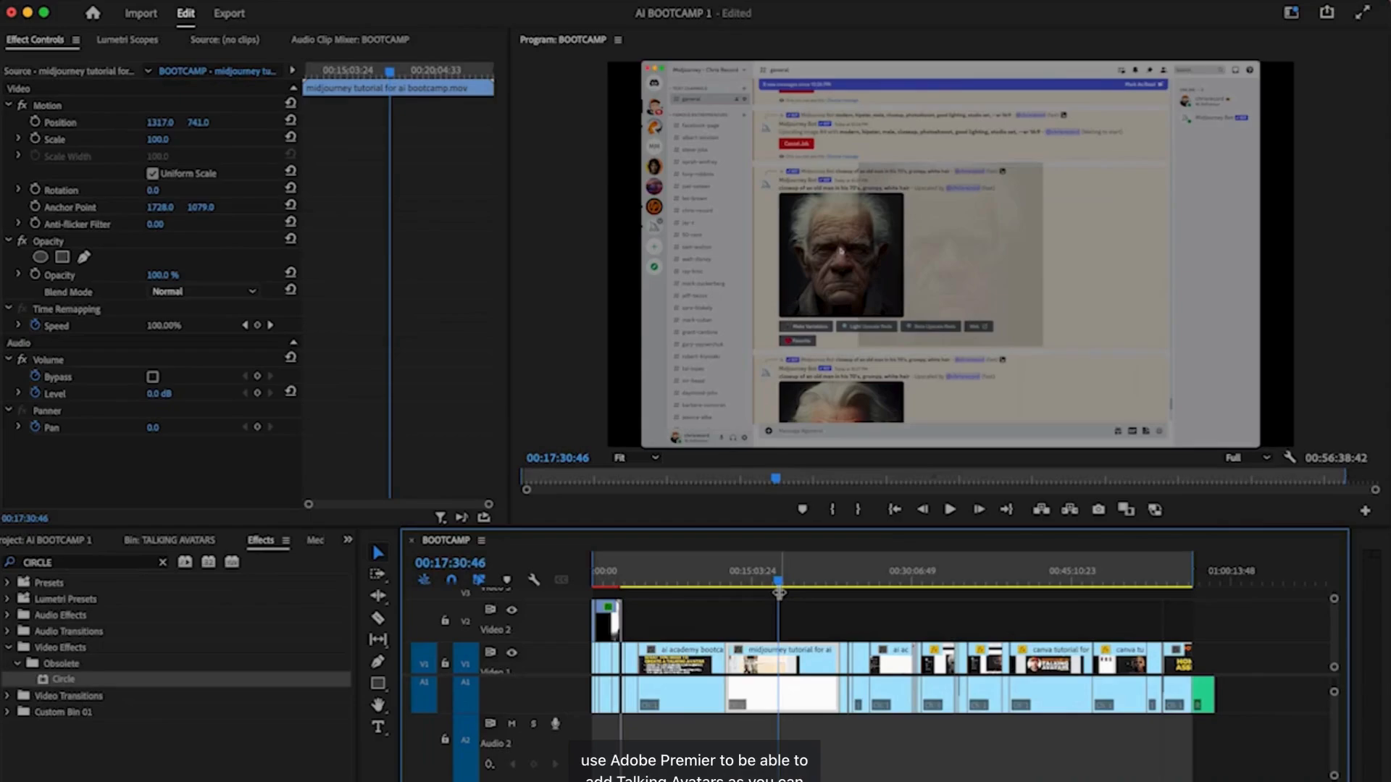
drag(778, 593, 589, 583)
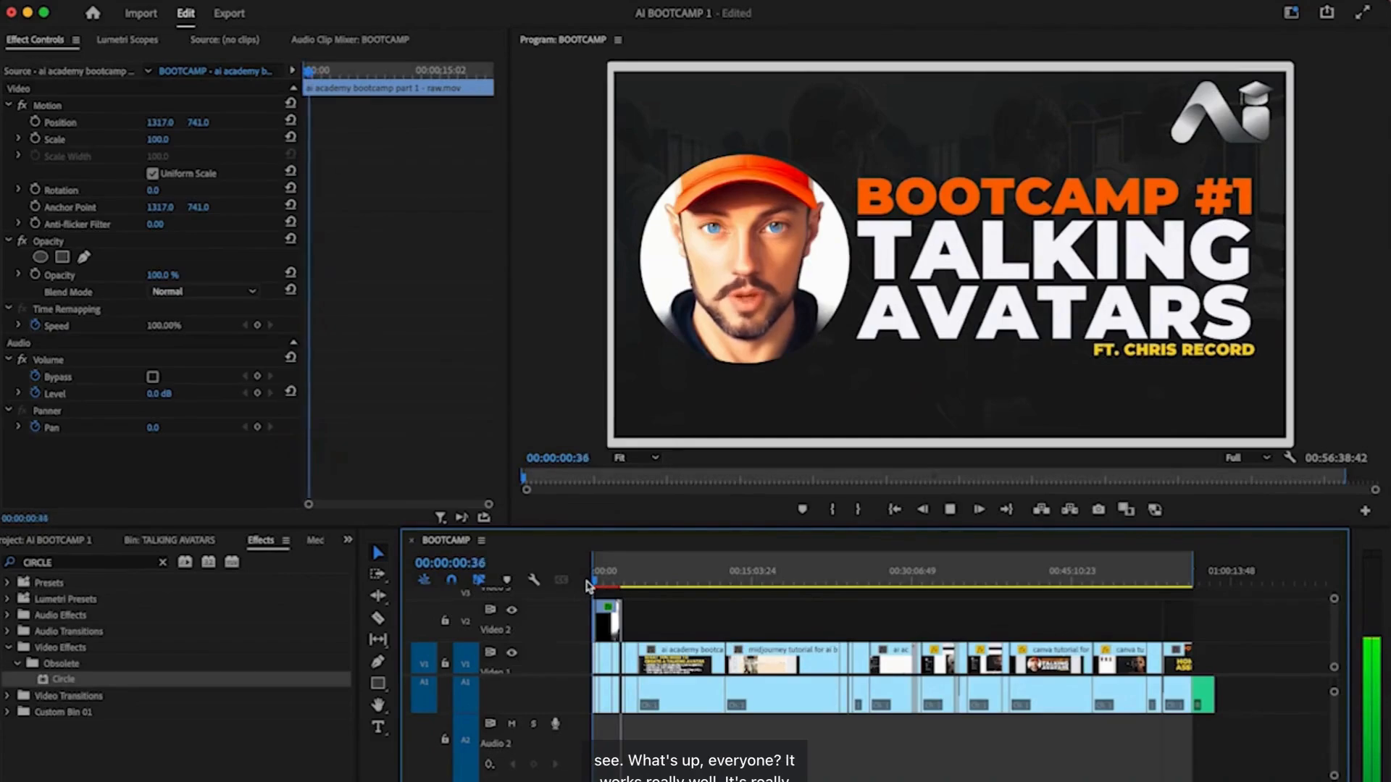
key(space)
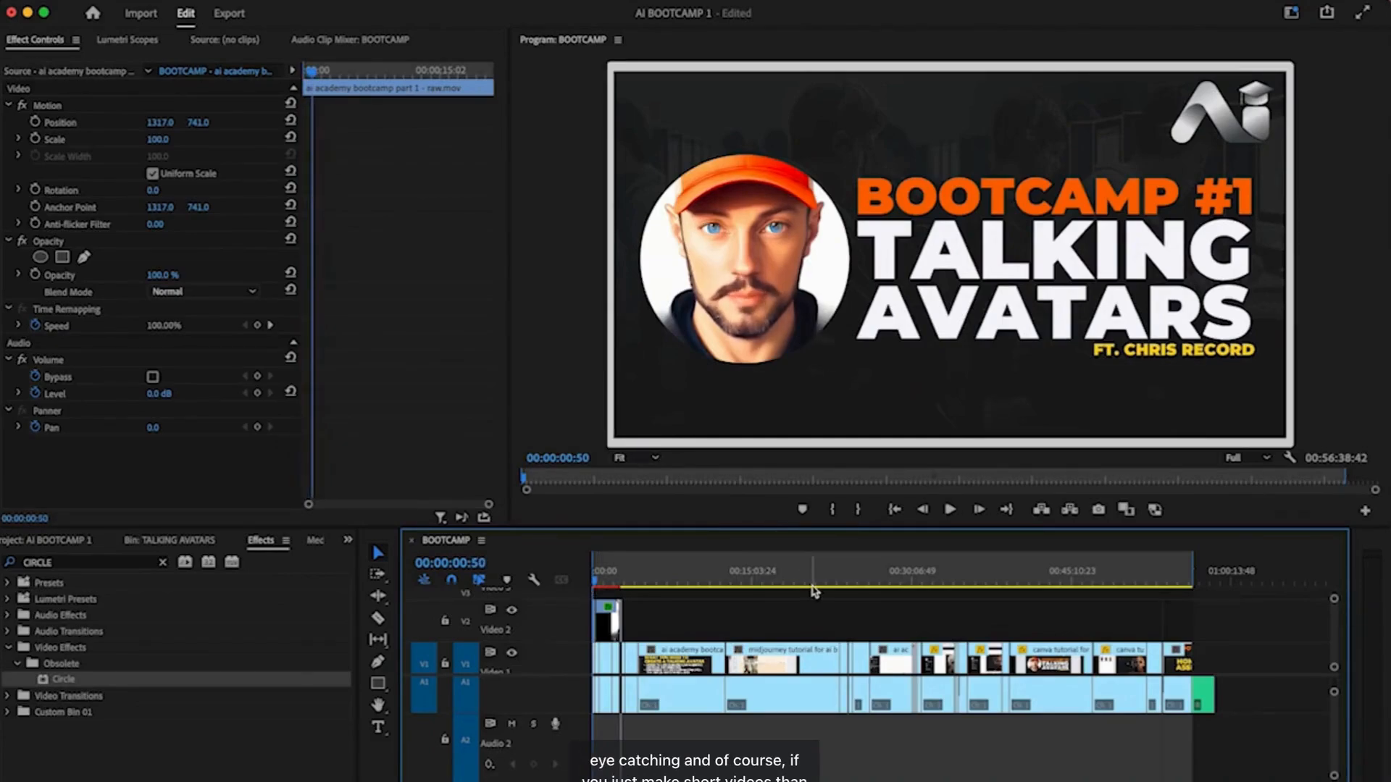